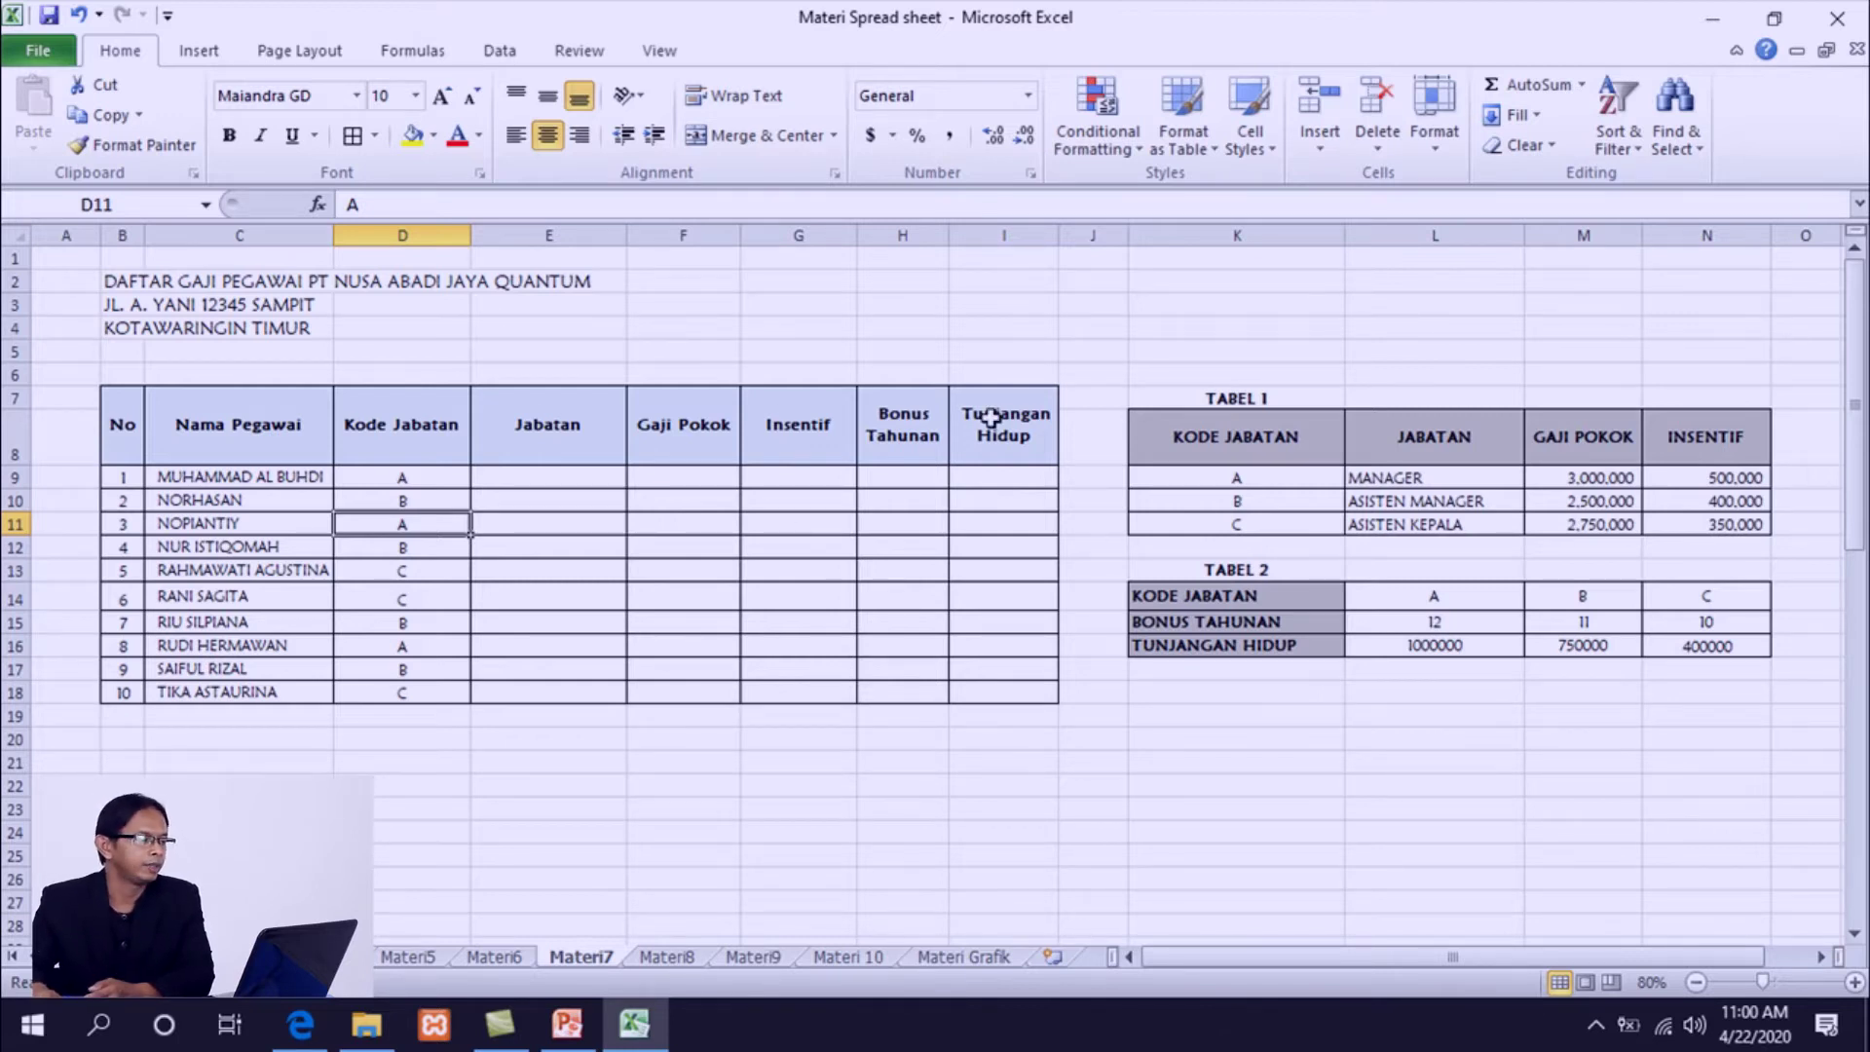
- Examine the employee salary table's empty columns and the reference data in TABEL 1 and TABEL 2
{"action": "left_click", "coordinate": [136, 420]}
{"action": "mouse_move", "coordinate": [136, 420]}
{"action": "left_mouse_down"}
{"action": "mouse_move", "coordinate": [822, 435]}
{"action": "mouse_move", "coordinate": [1014, 602]}
{"action": "mouse_move", "coordinate": [1013, 693]}
{"action": "left_mouse_up"}
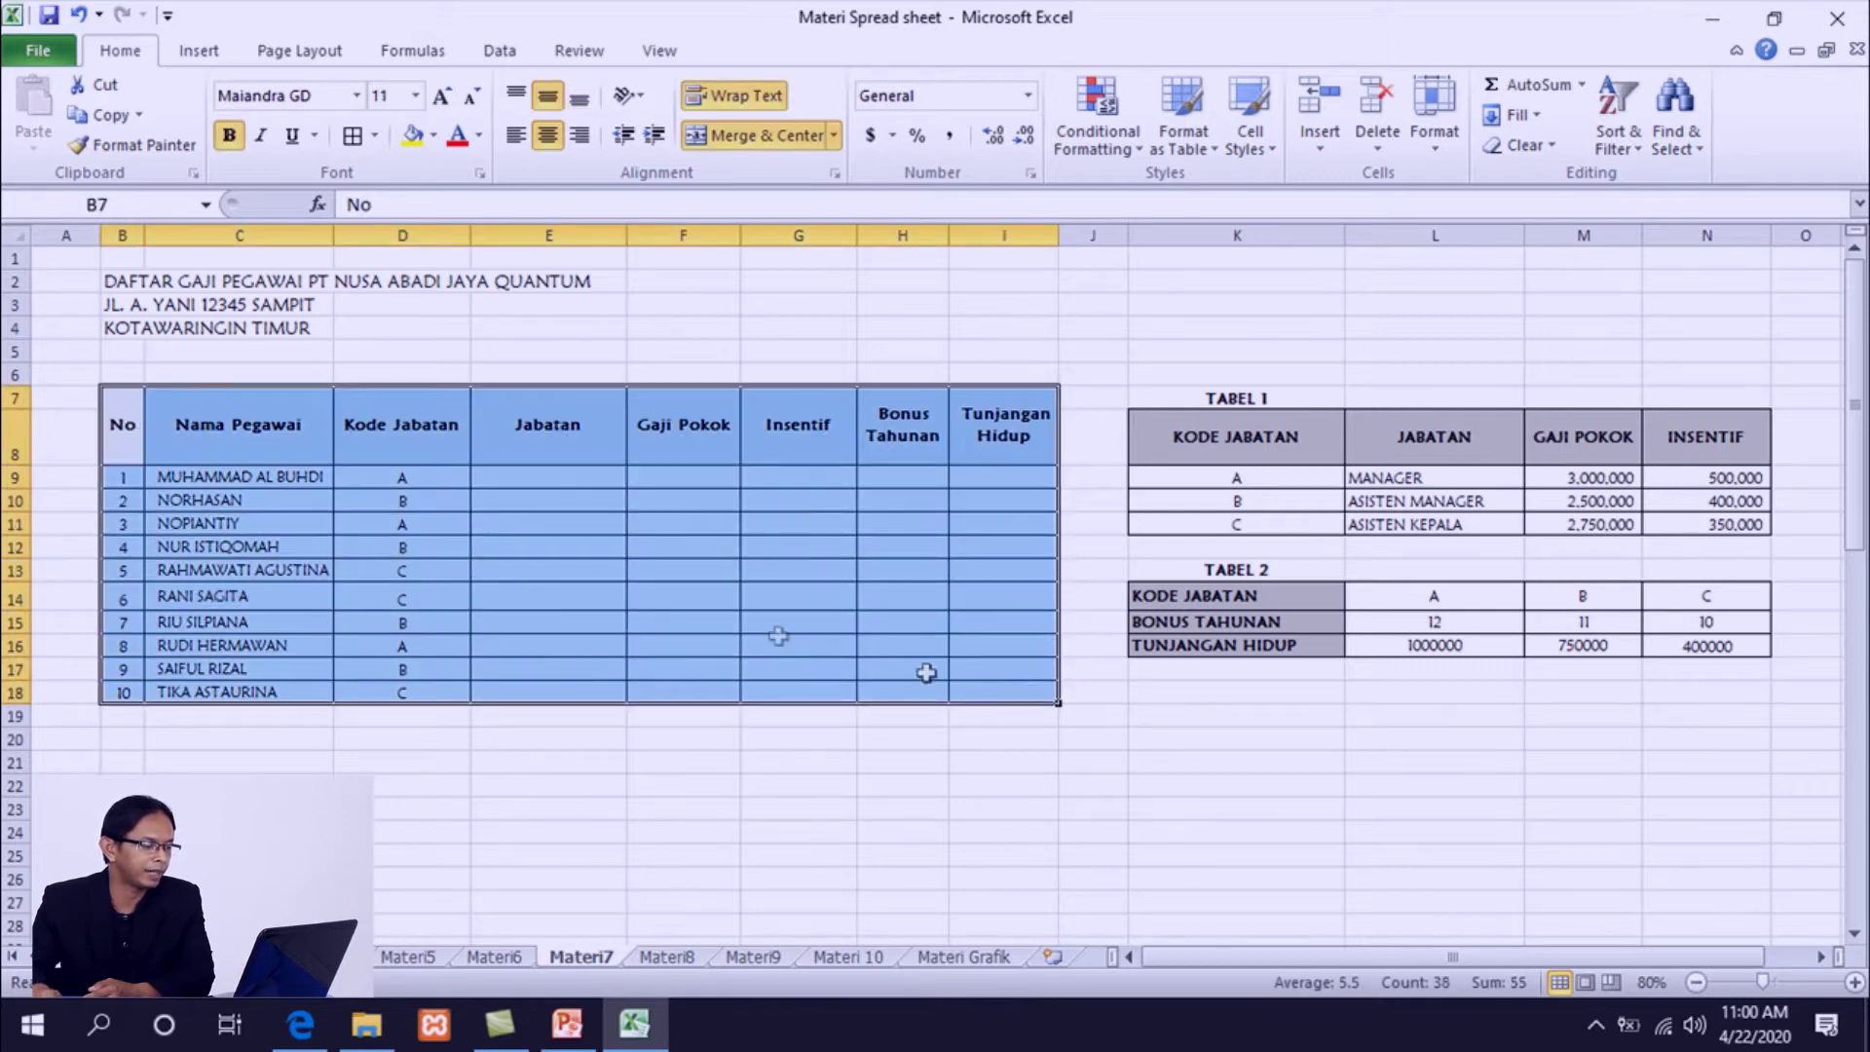
{"action": "left_click", "coordinate": [557, 481]}
{"action": "left_click", "coordinate": [727, 483]}
{"action": "left_click", "coordinate": [828, 482]}
{"action": "left_click", "coordinate": [958, 482]}
{"action": "mouse_move", "coordinate": [1176, 416]}
{"action": "left_mouse_down"}
{"action": "mouse_move", "coordinate": [1250, 456]}
{"action": "mouse_move", "coordinate": [1536, 517]}
{"action": "mouse_move", "coordinate": [1690, 523]}
{"action": "left_mouse_up"}
{"action": "left_click_drag", "start_coordinate": [1181, 599], "coordinate": [1699, 640]}
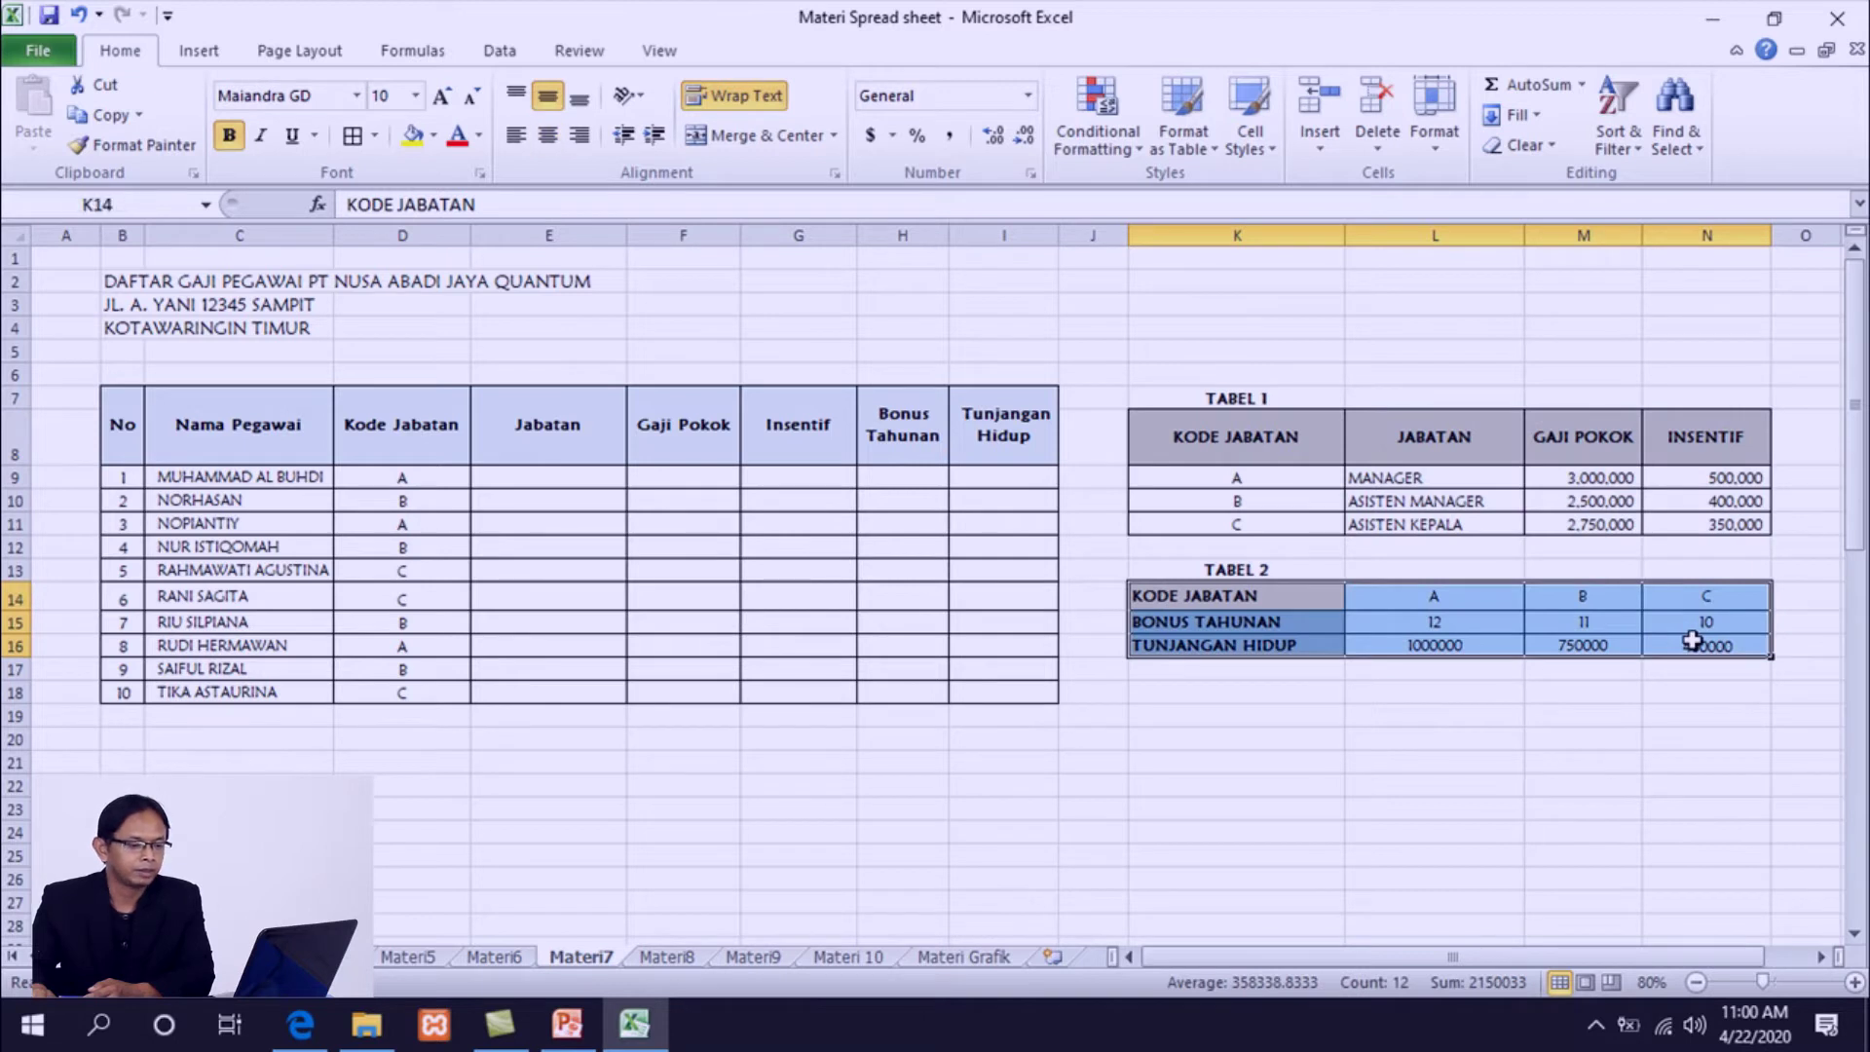
{"action": "left_click", "coordinate": [1325, 480]}
{"action": "left_click", "coordinate": [1280, 605]}
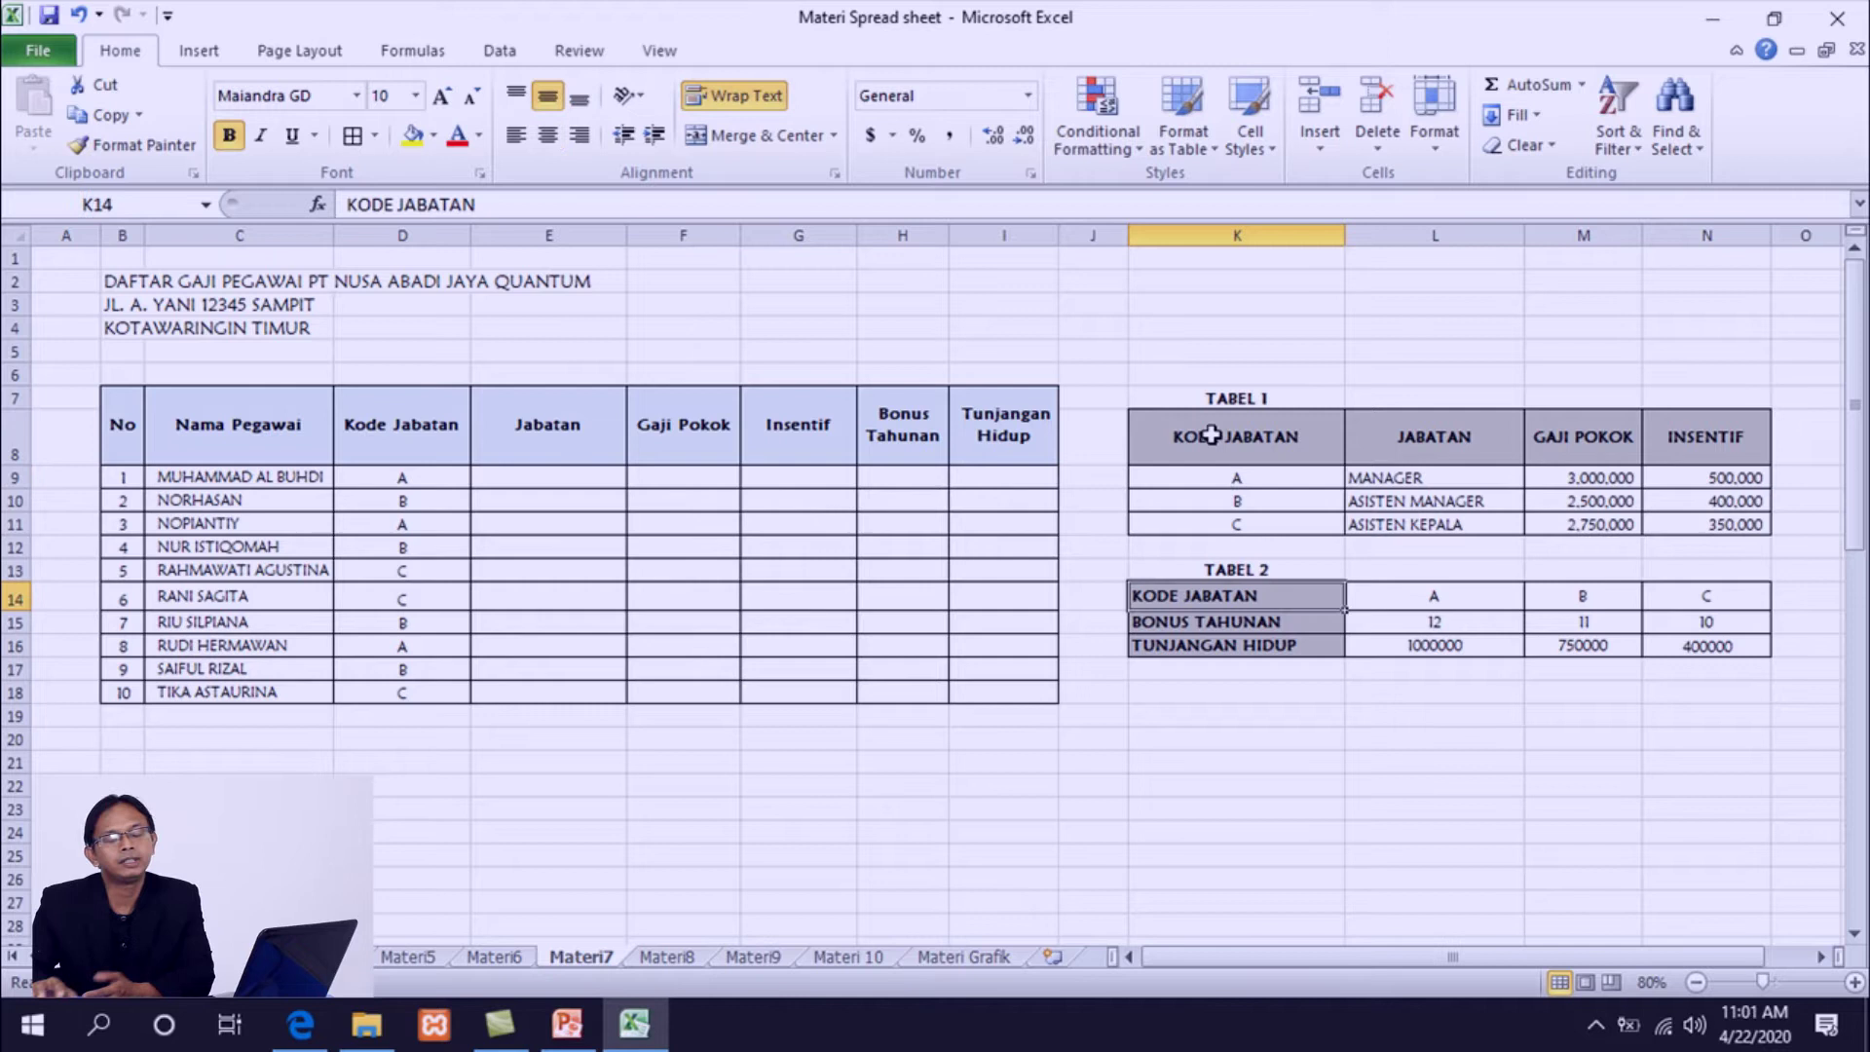
{"action": "left_click_drag", "start_coordinate": [1210, 436], "coordinate": [1700, 635]}
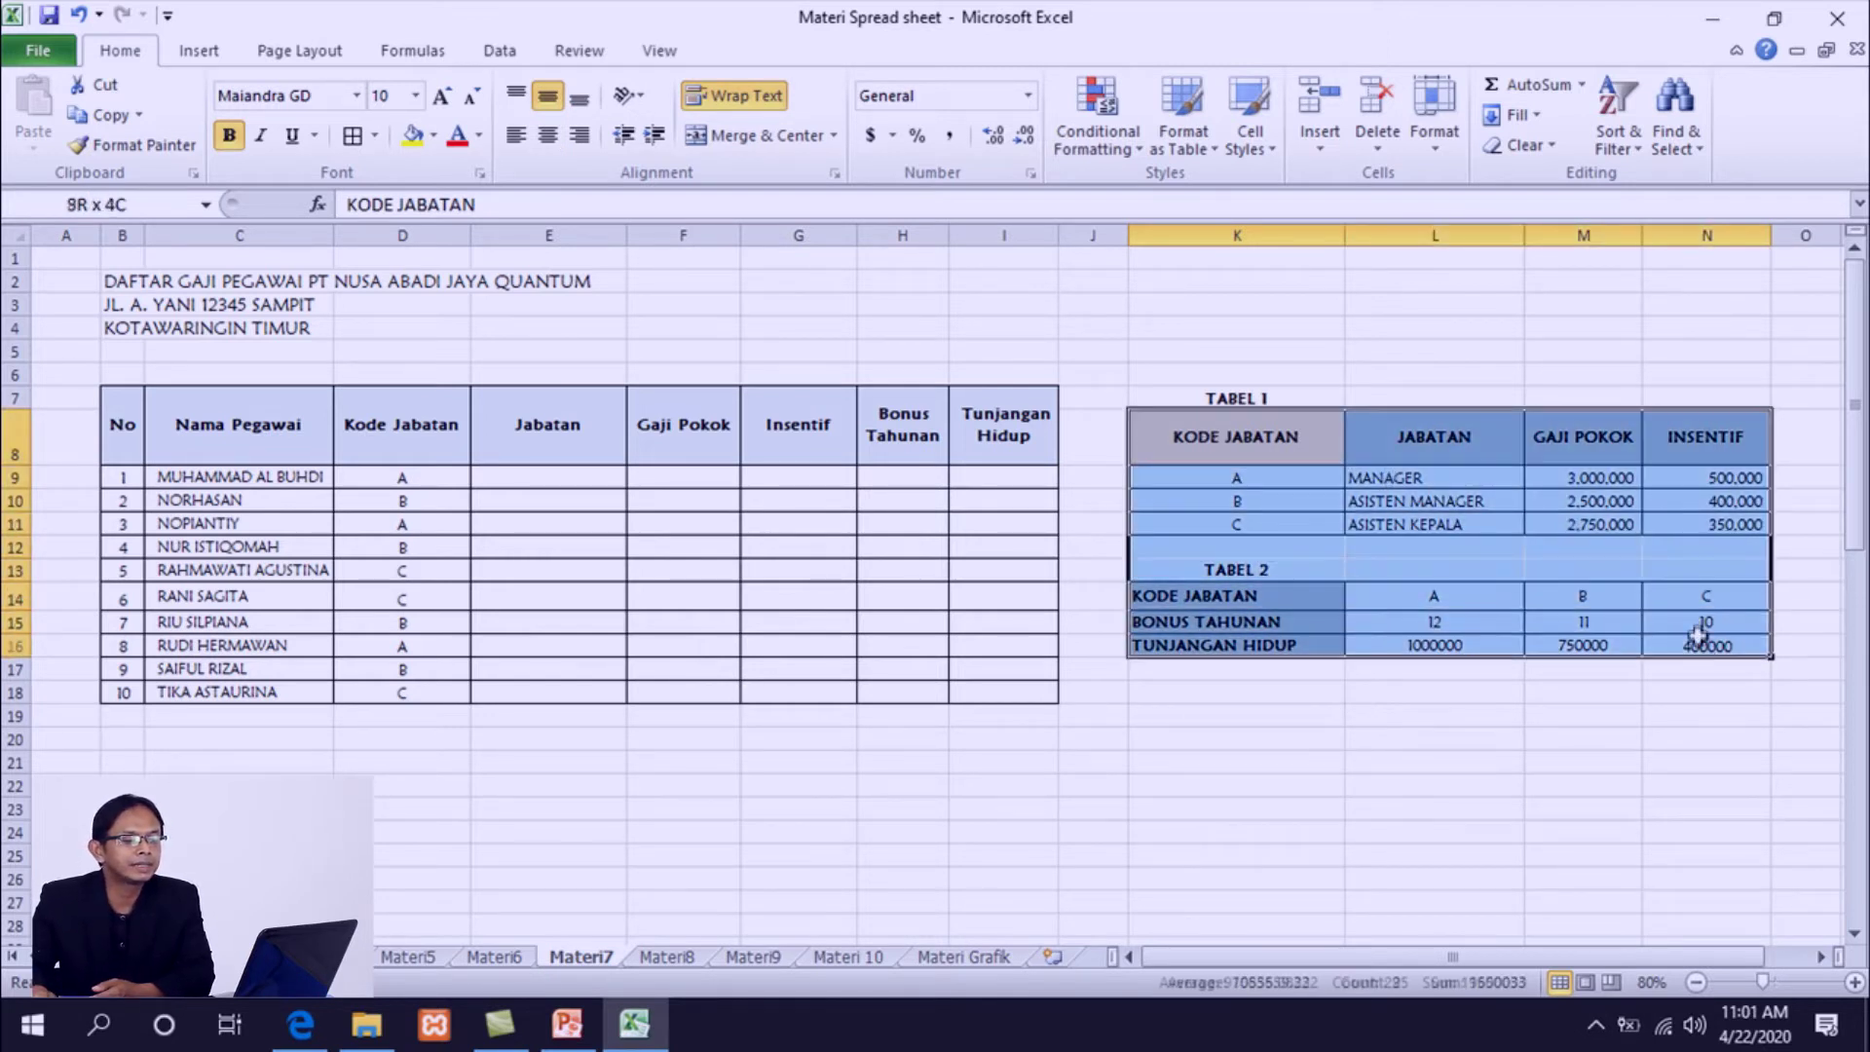
{"action": "left_click", "coordinate": [1468, 451]}
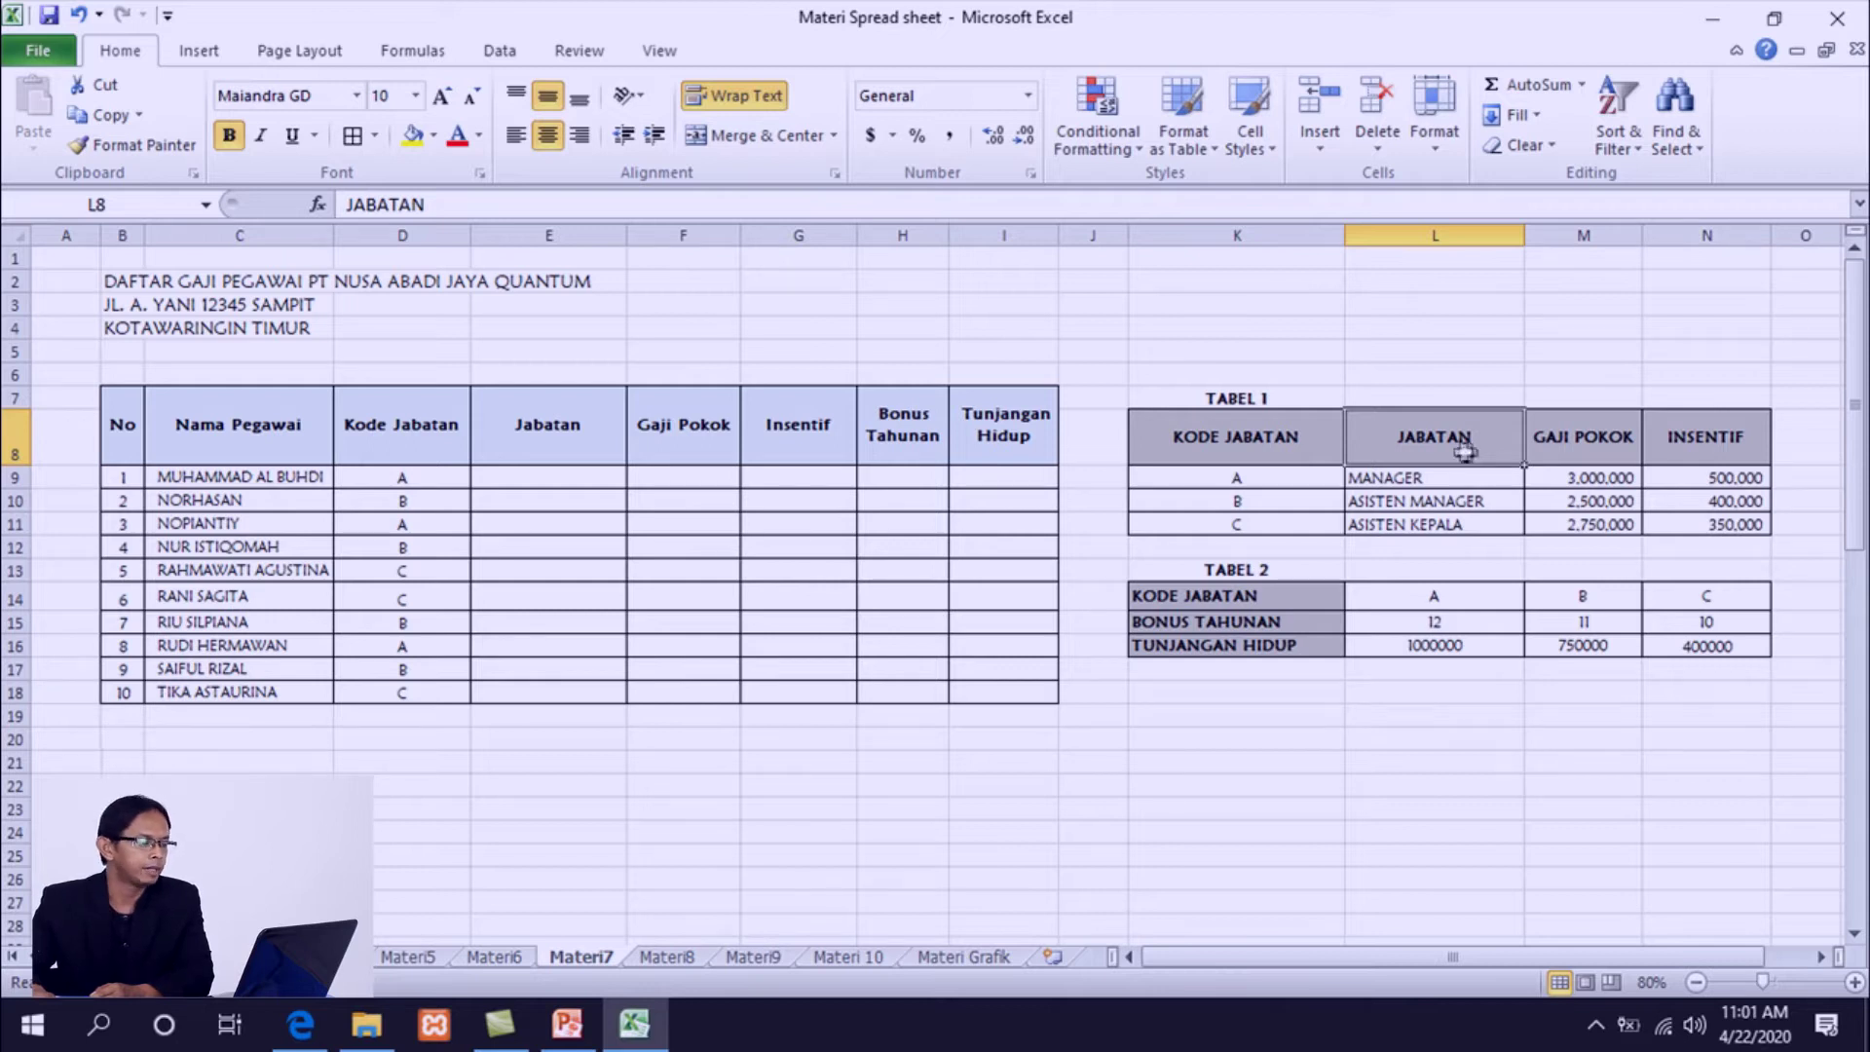
- Compare the salary table's Kode Jabatan column with the KODE JABATAN column of TABEL 1
{"action": "left_click_drag", "start_coordinate": [118, 429], "coordinate": [1047, 693]}
{"action": "left_click_drag", "start_coordinate": [1180, 433], "coordinate": [1690, 640]}
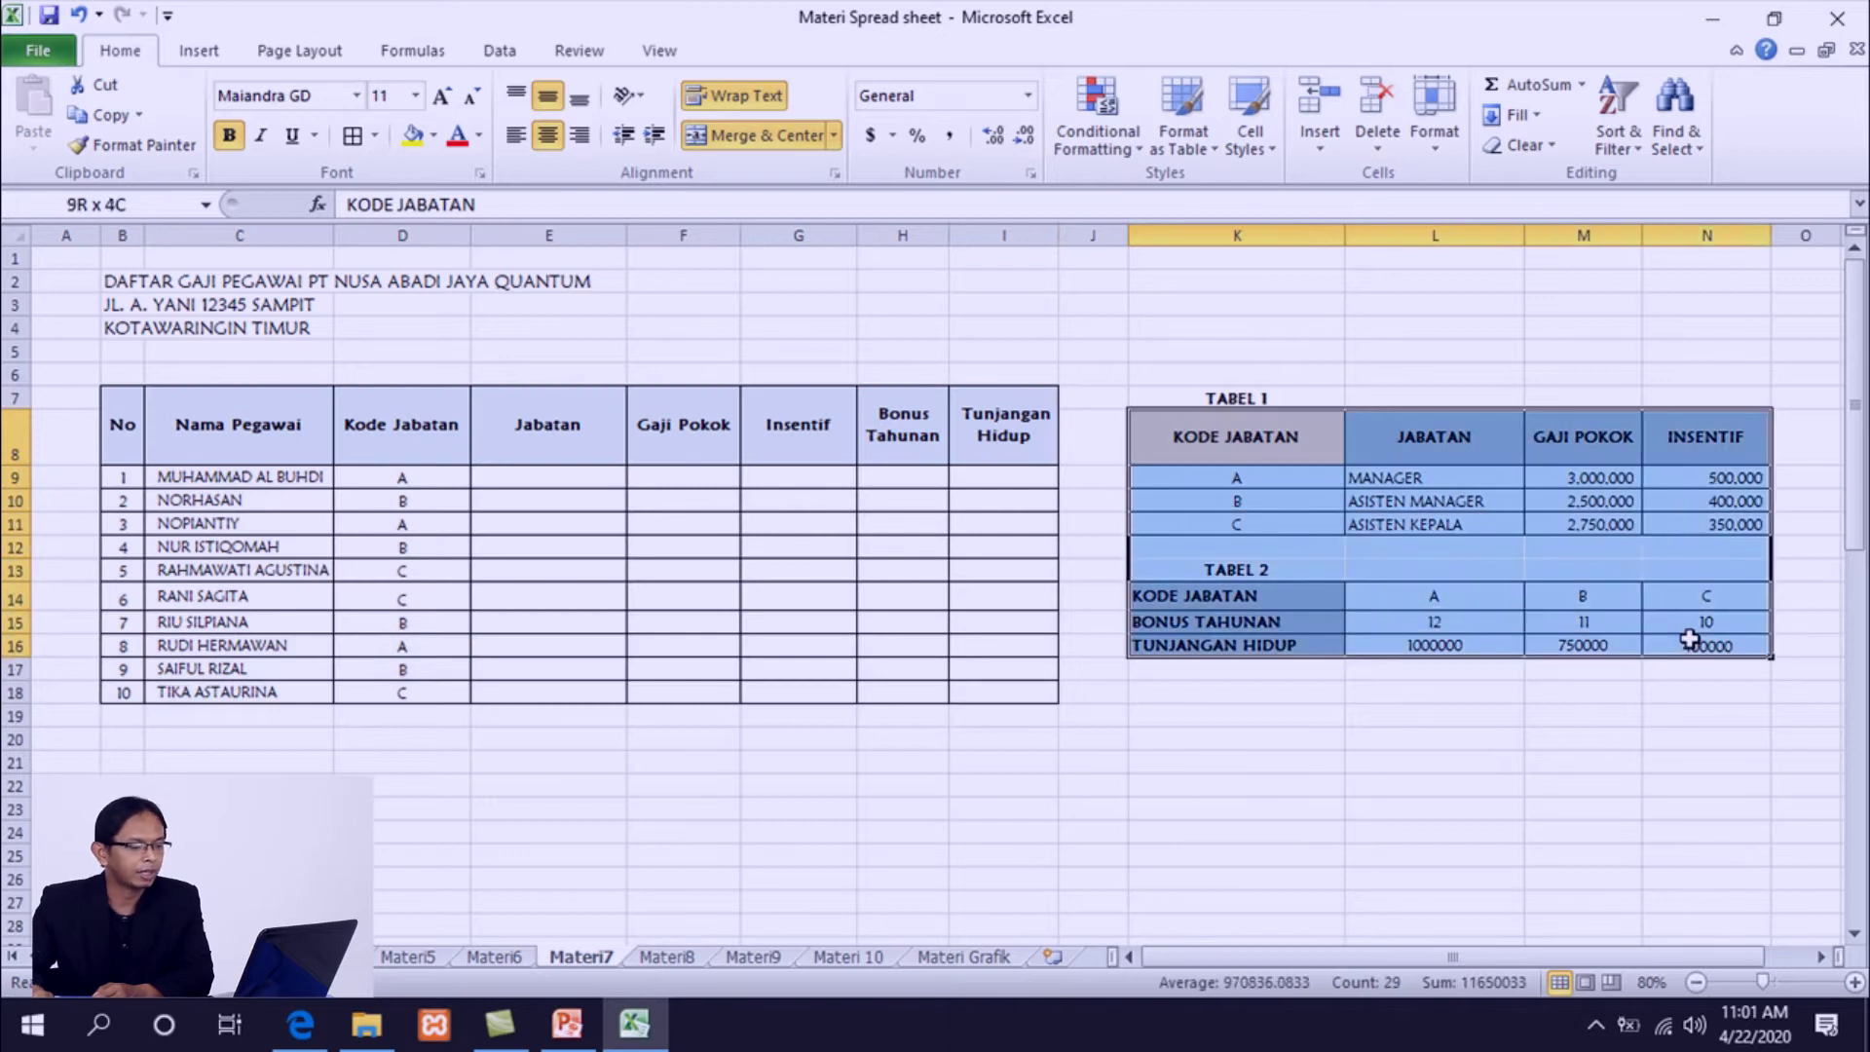
{"action": "left_click", "coordinate": [1106, 597]}
{"action": "left_click", "coordinate": [377, 405]}
{"action": "left_click_drag", "start_coordinate": [377, 405], "coordinate": [421, 693]}
{"action": "left_click_drag", "start_coordinate": [1184, 460], "coordinate": [1219, 546]}
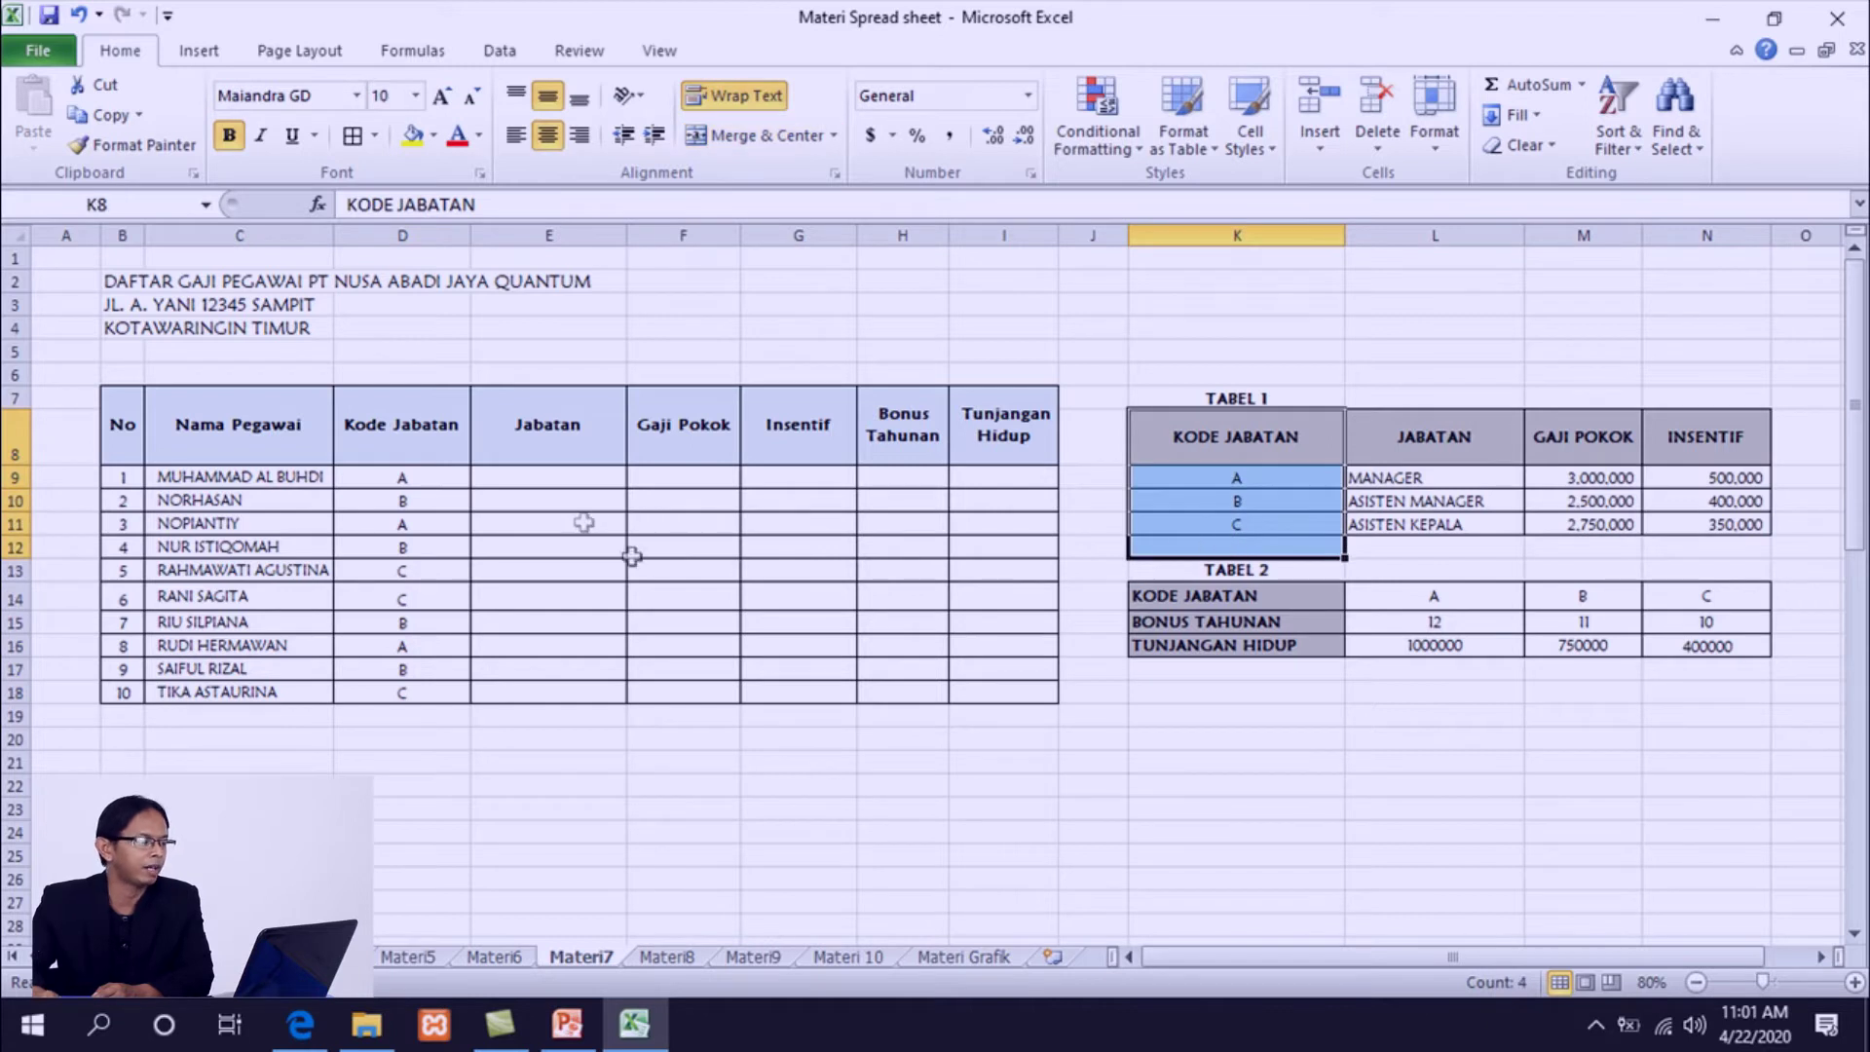
{"action": "left_click", "coordinate": [441, 428]}
{"action": "left_click", "coordinate": [662, 420]}
{"action": "left_click", "coordinate": [1150, 399]}
{"action": "left_click", "coordinate": [1181, 451]}
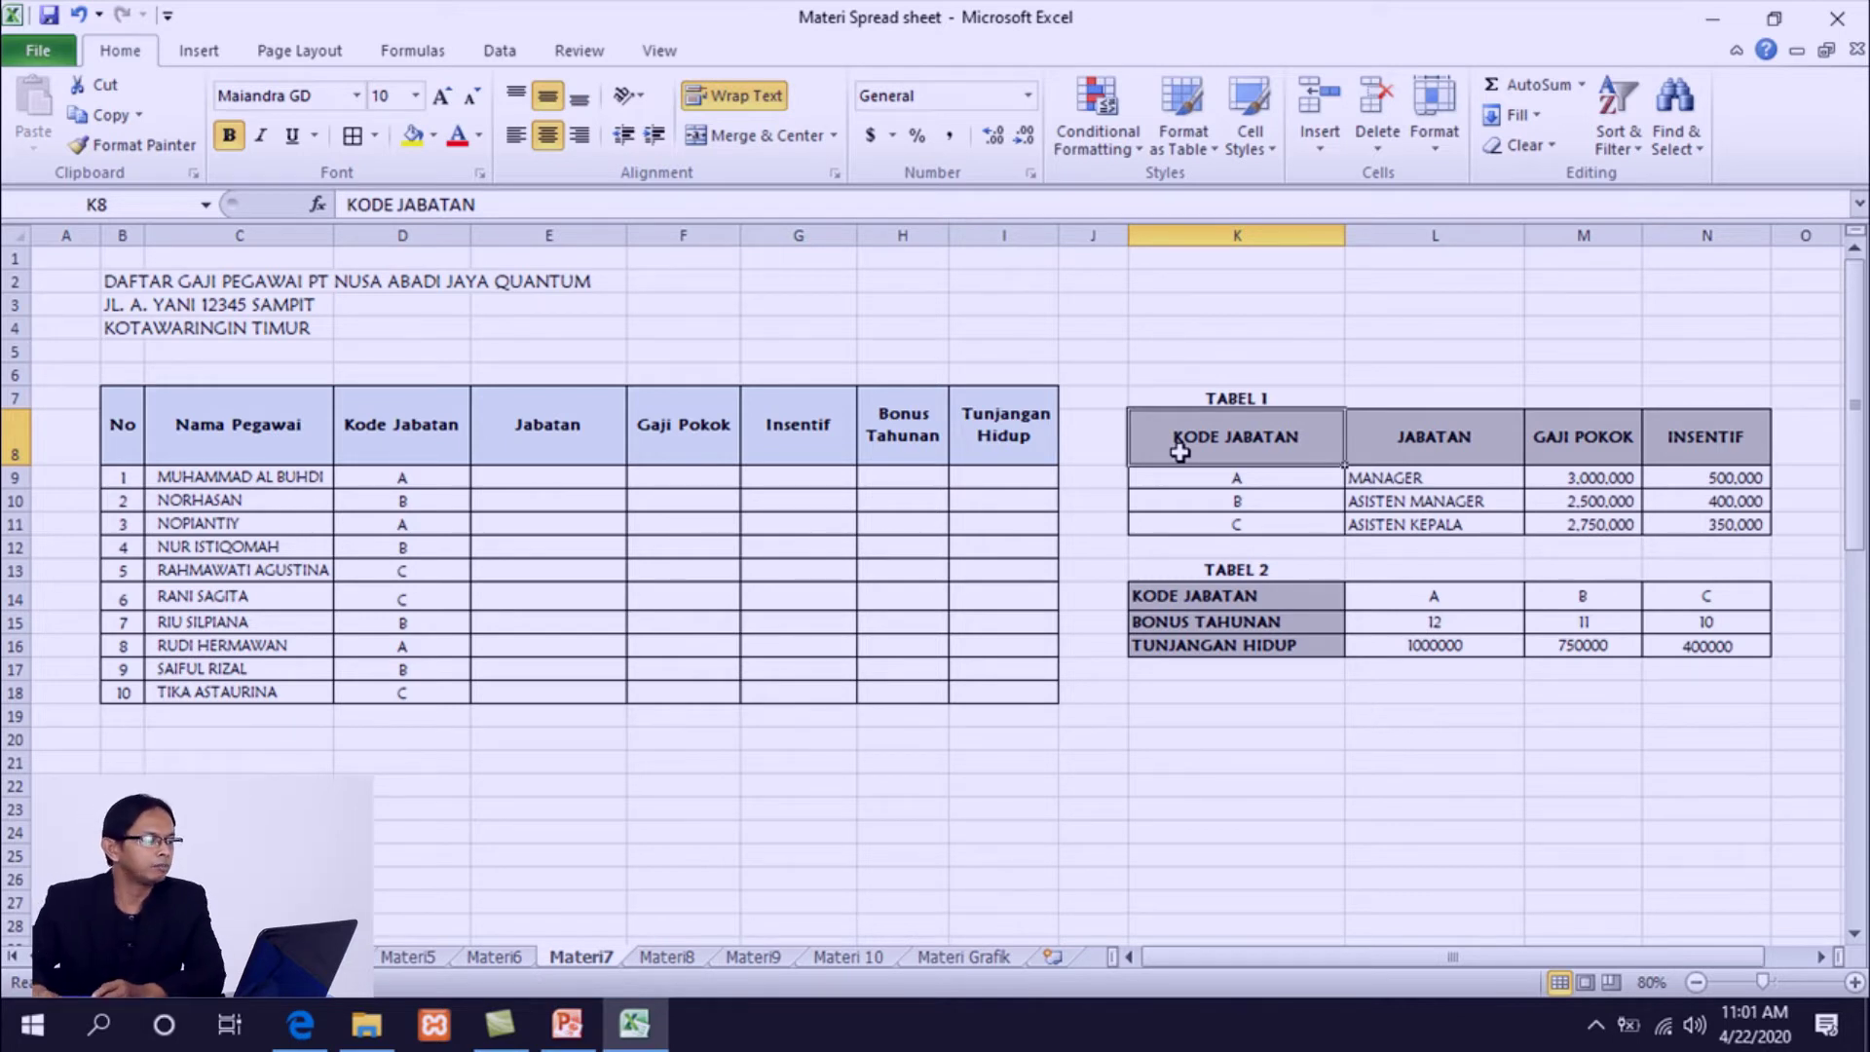
- Examine how the headings of TABEL 1 and TABEL 2 are laid out and where the Kode Jabatan values occur
{"action": "left_click", "coordinate": [538, 477]}
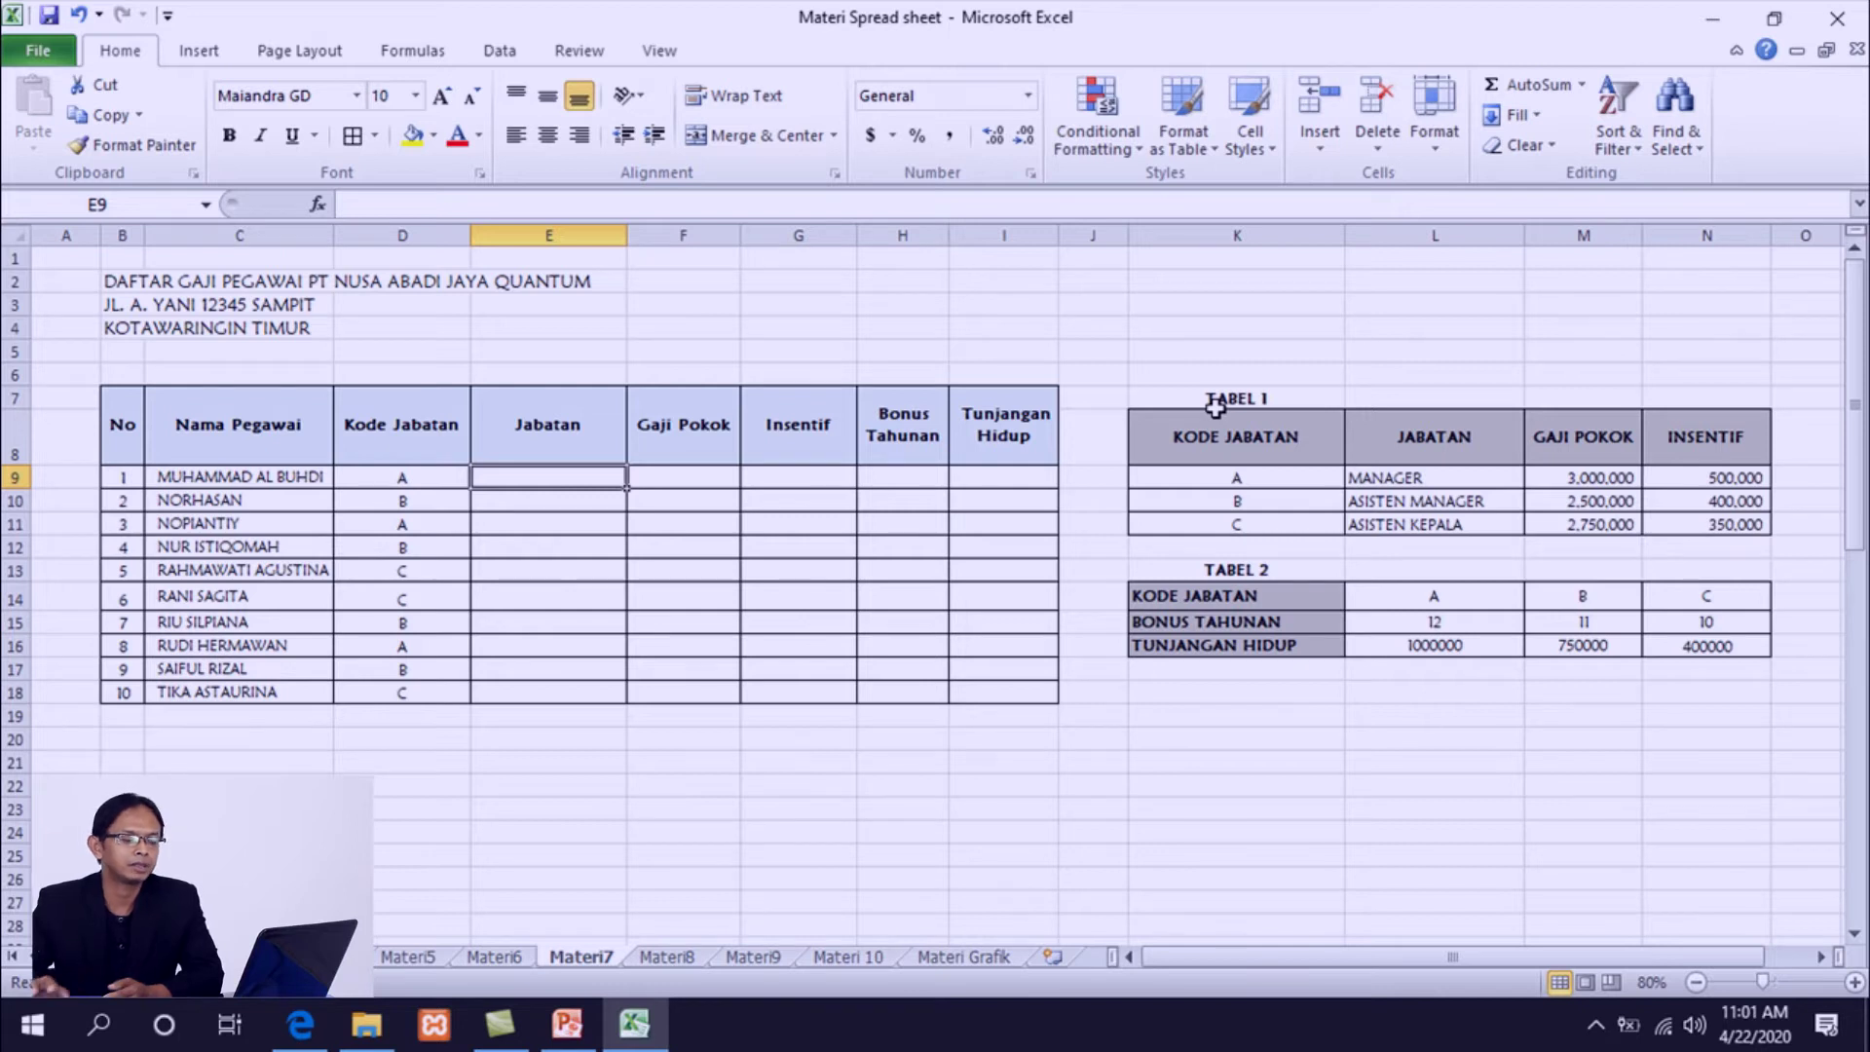
{"action": "left_click_drag", "start_coordinate": [1152, 438], "coordinate": [1670, 429]}
{"action": "left_click_drag", "start_coordinate": [1267, 596], "coordinate": [1257, 652]}
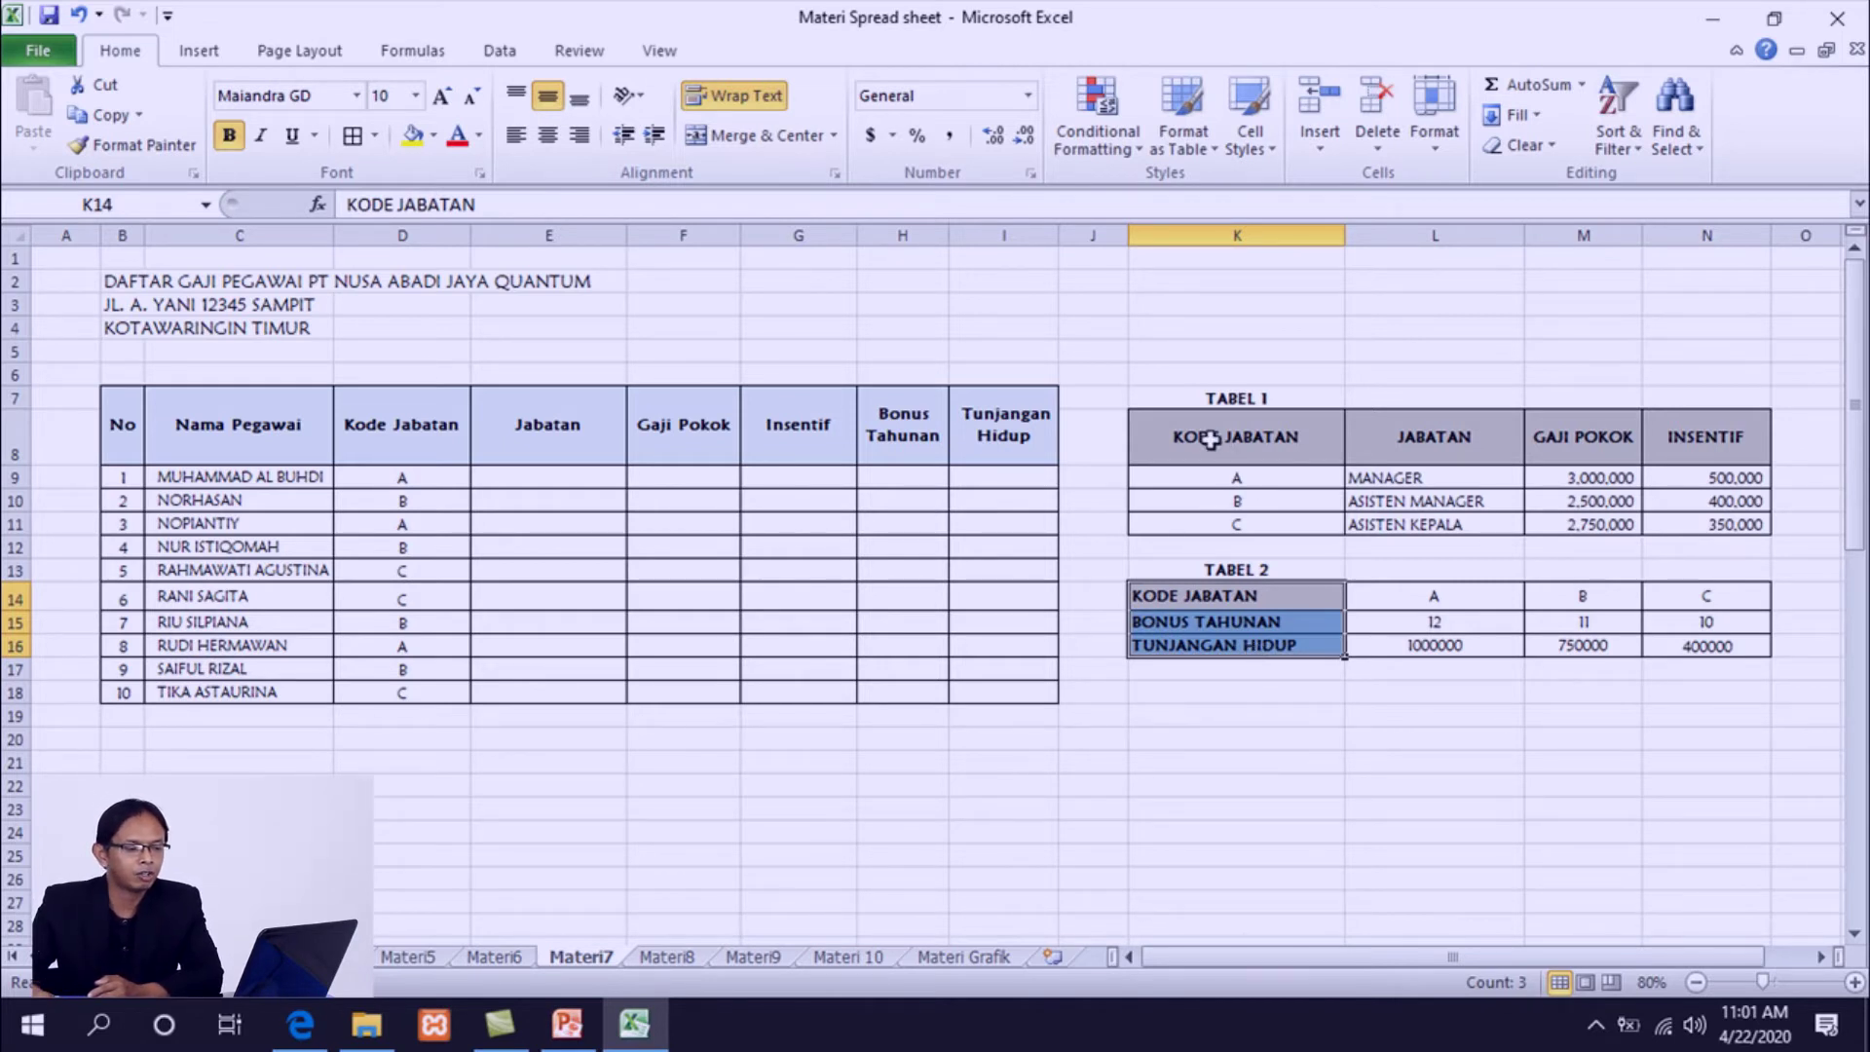
{"action": "left_click_drag", "start_coordinate": [1185, 435], "coordinate": [1759, 436]}
{"action": "left_click", "coordinate": [1259, 598]}
{"action": "left_click_drag", "start_coordinate": [1260, 598], "coordinate": [1274, 649]}
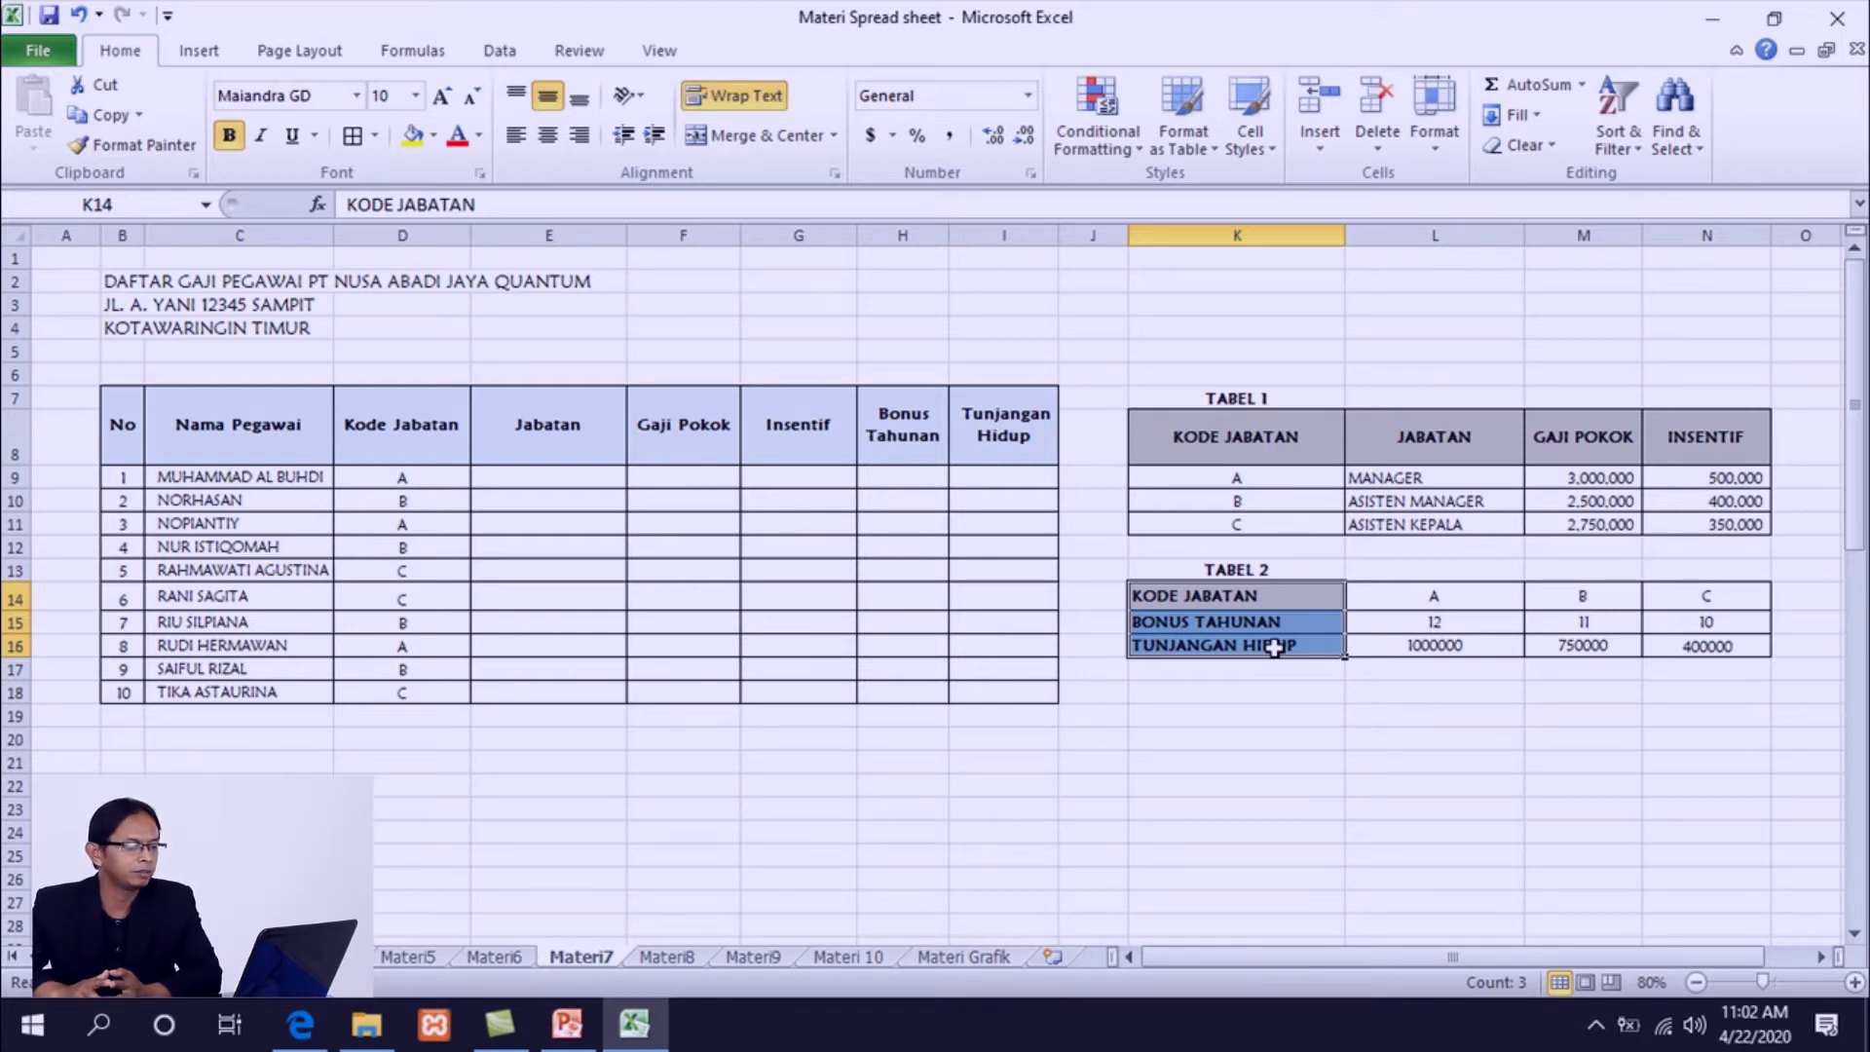
{"action": "left_click", "coordinate": [556, 477]}
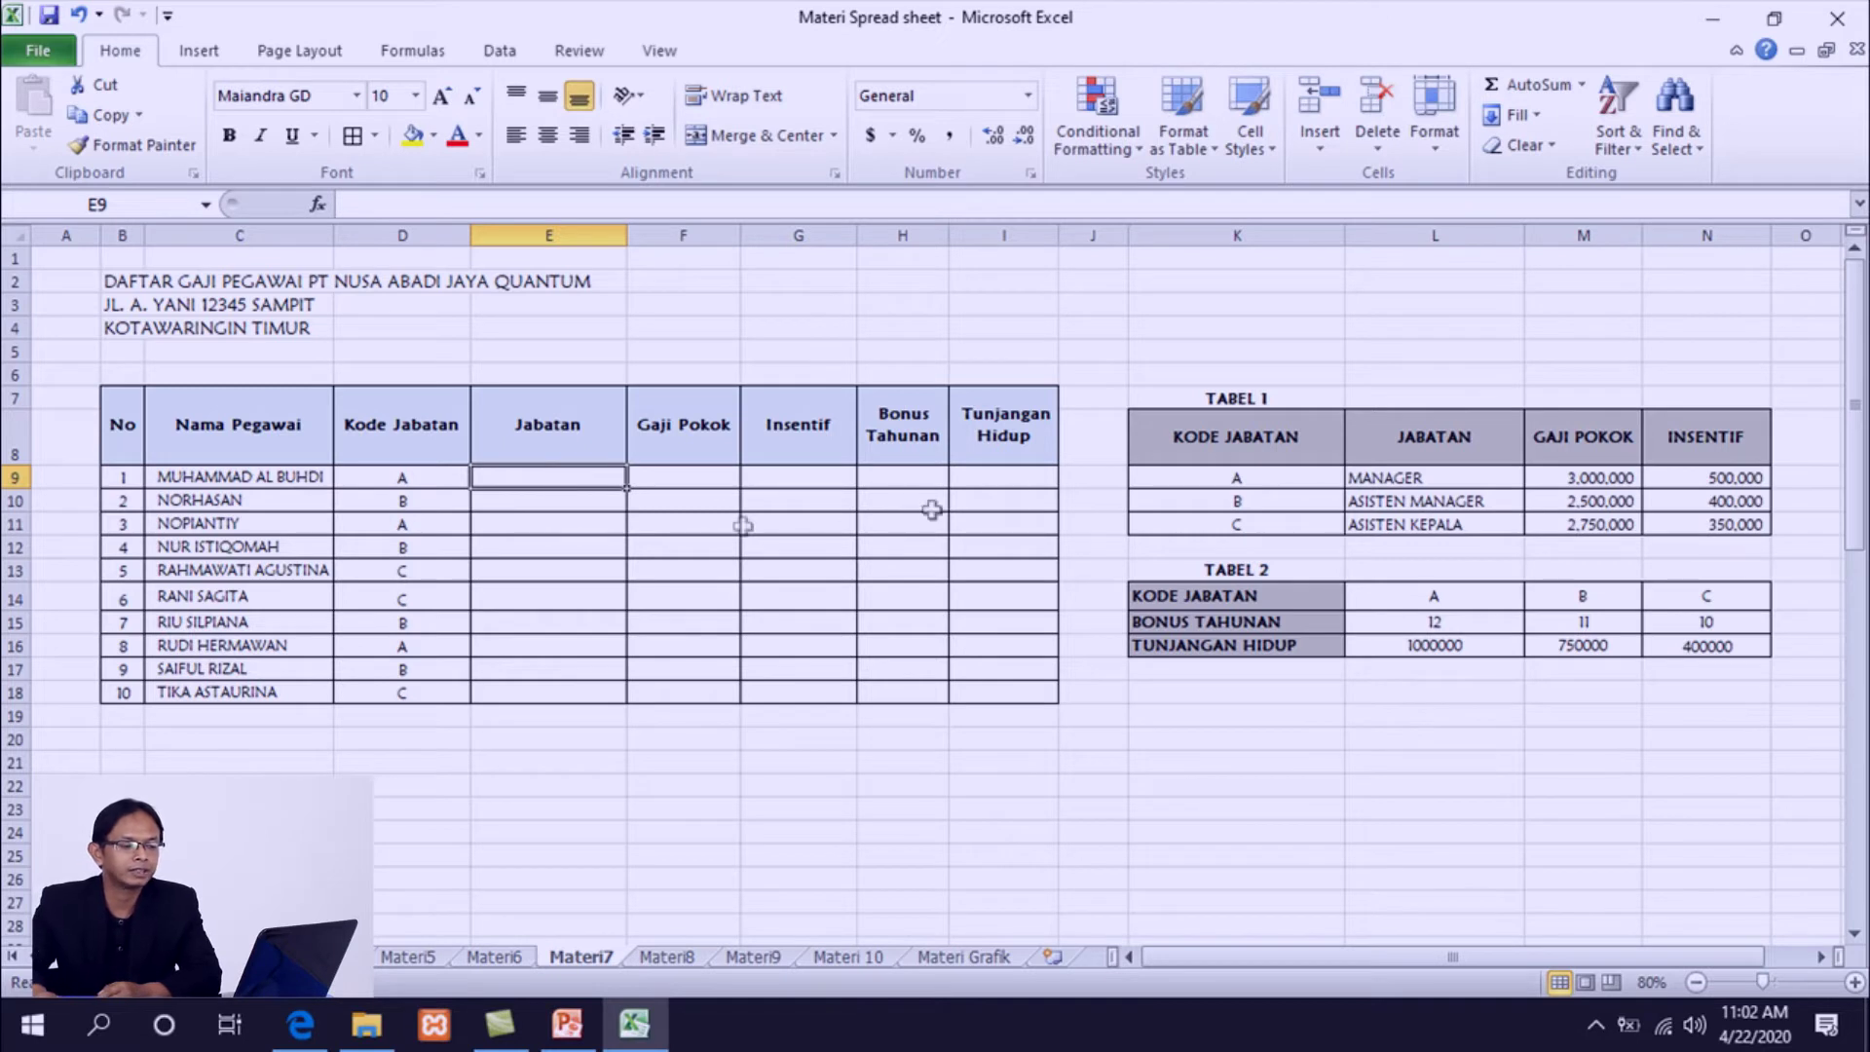
{"action": "left_click", "coordinate": [1175, 429]}
{"action": "left_click_drag", "start_coordinate": [1247, 435], "coordinate": [1716, 464]}
{"action": "left_click_drag", "start_coordinate": [1208, 595], "coordinate": [1208, 647]}
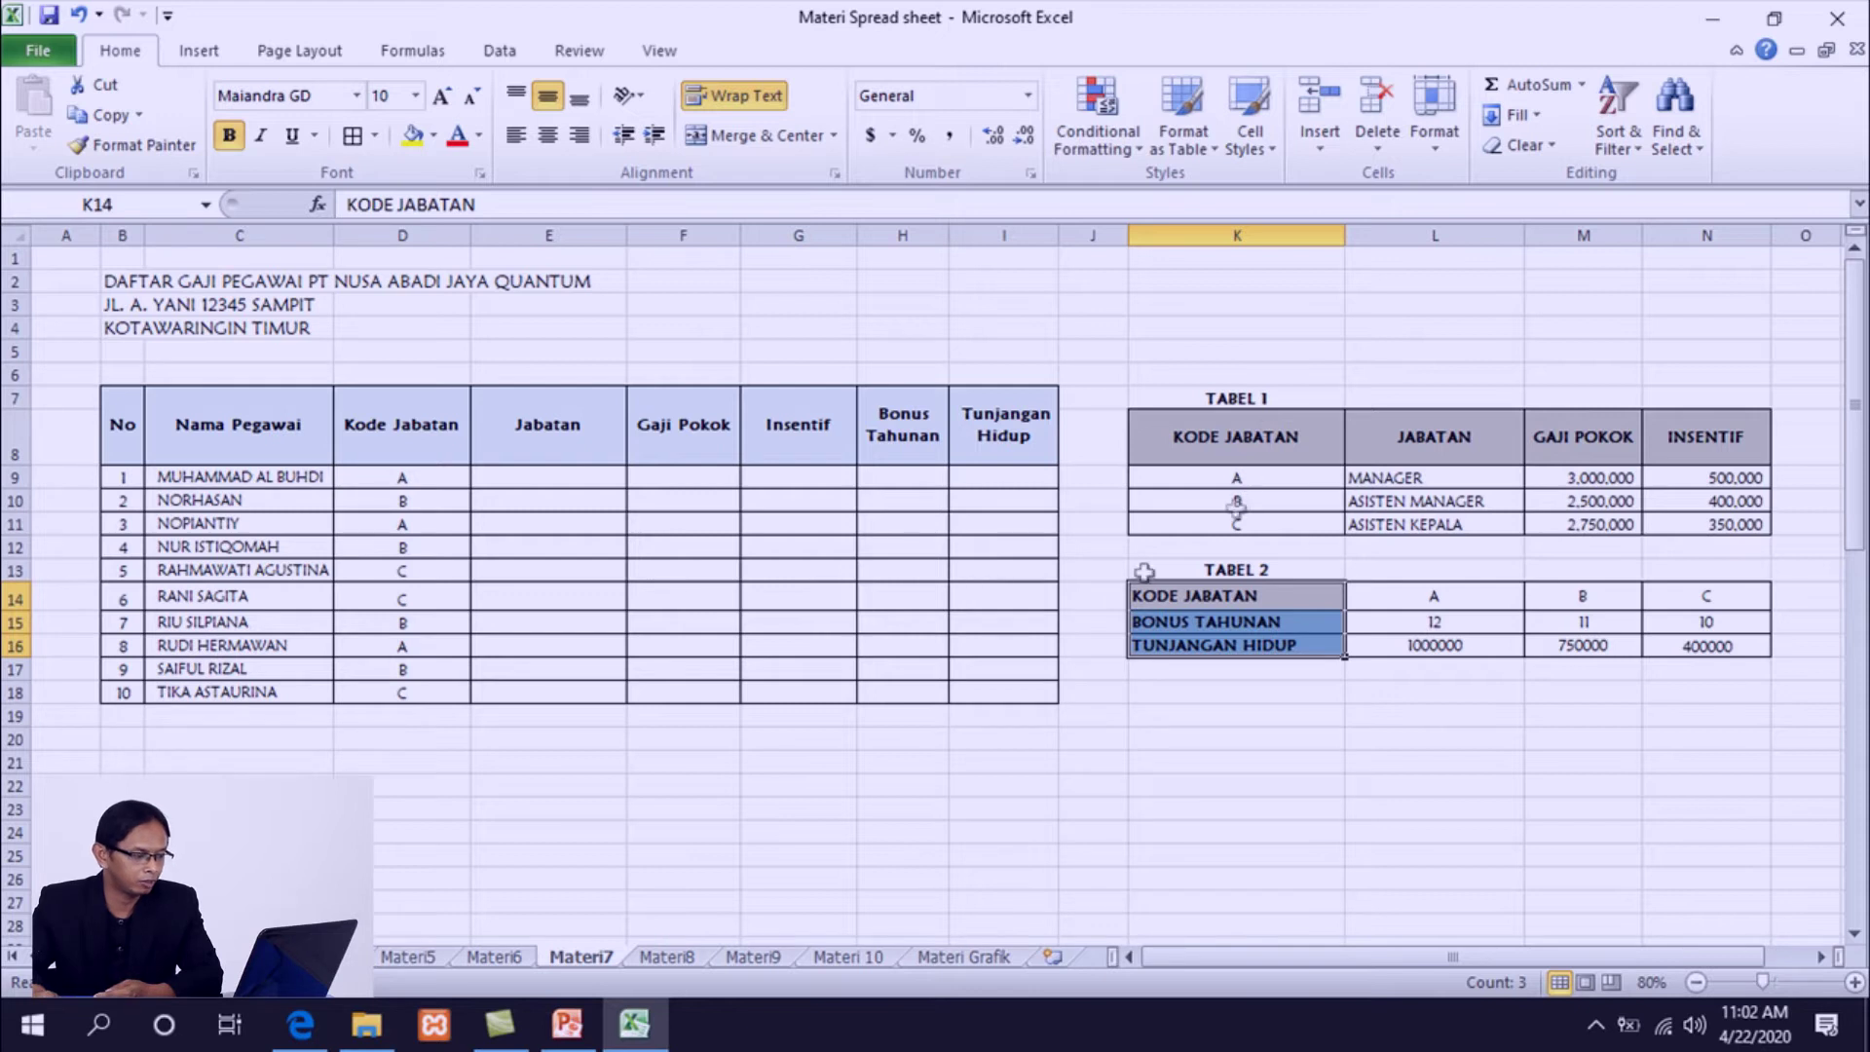
{"action": "left_click_drag", "start_coordinate": [389, 424], "coordinate": [390, 698]}
{"action": "left_click", "coordinate": [1204, 421], "text": "ctrl"}
{"action": "left_click_drag", "start_coordinate": [1204, 423], "coordinate": [1230, 521]}
{"action": "left_click", "coordinate": [1215, 495]}
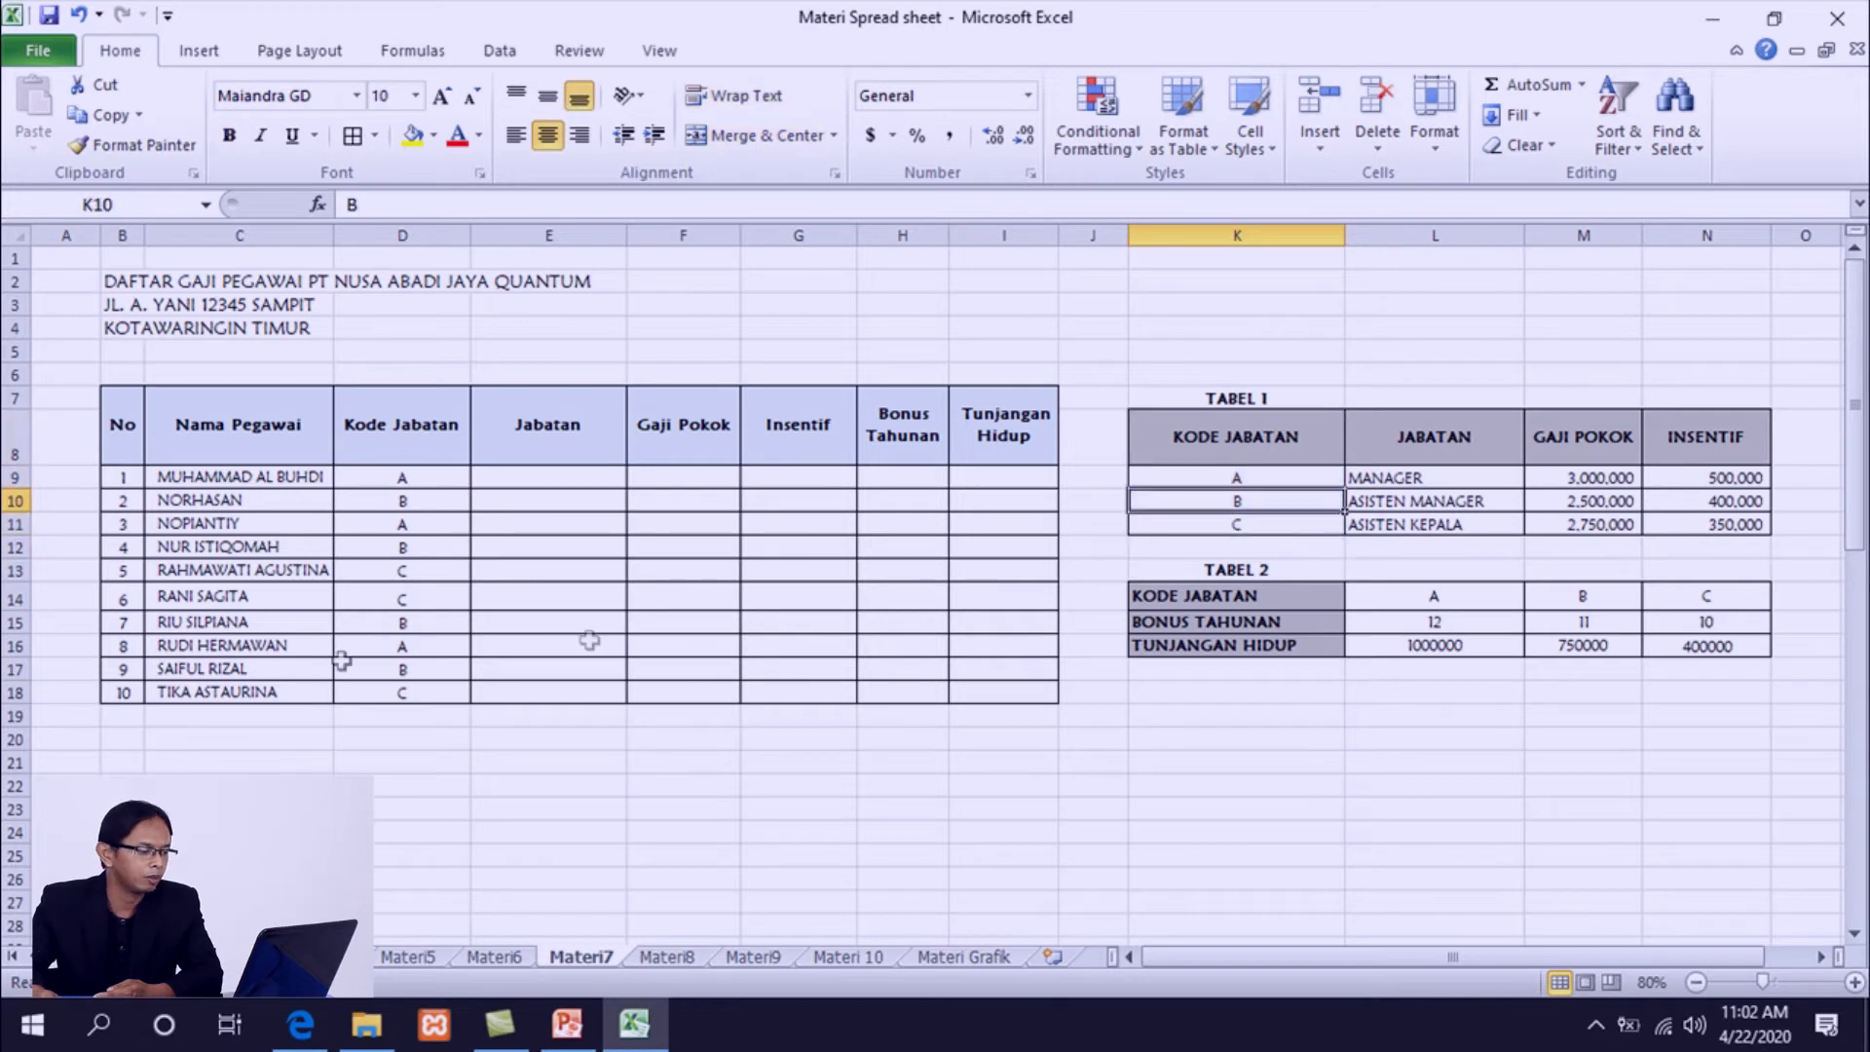
- Fill the salary table's Kode Jabatan codes in D9:D18 with standard red
{"action": "left_click_drag", "start_coordinate": [402, 475], "coordinate": [403, 692]}
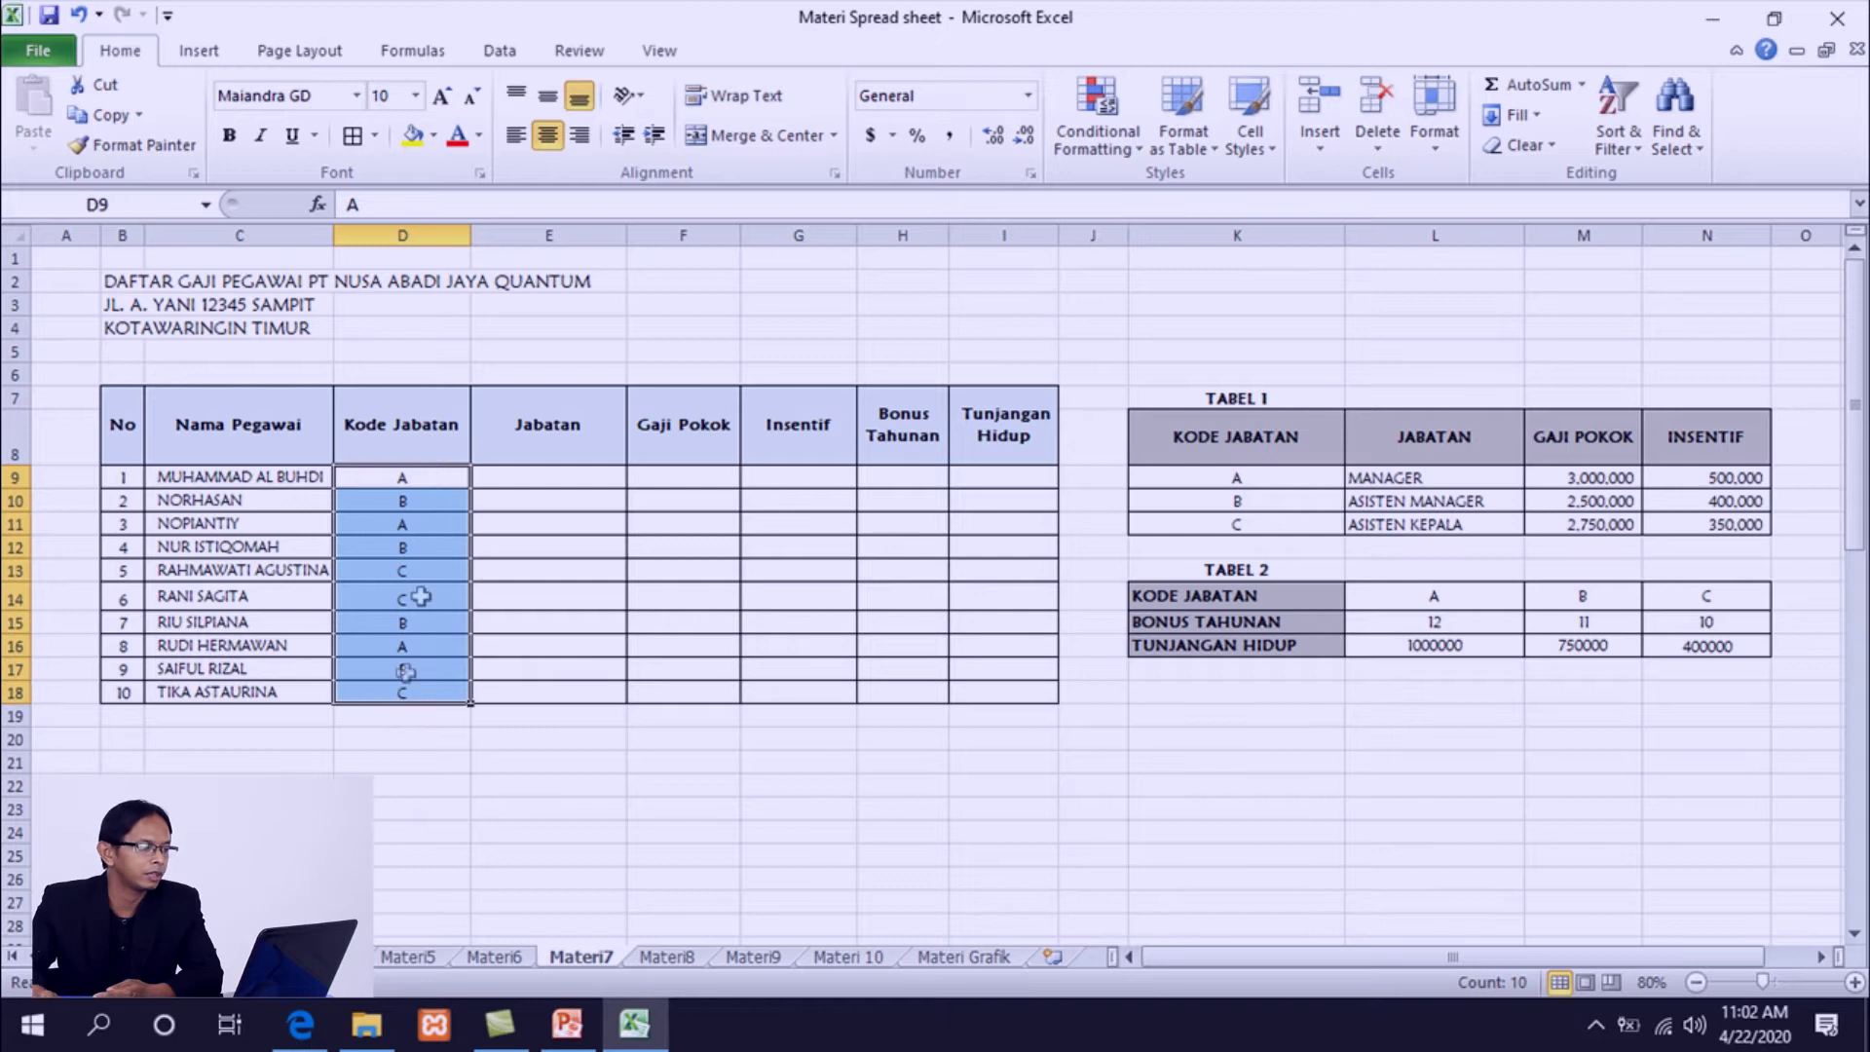
{"action": "left_click", "coordinate": [433, 135]}
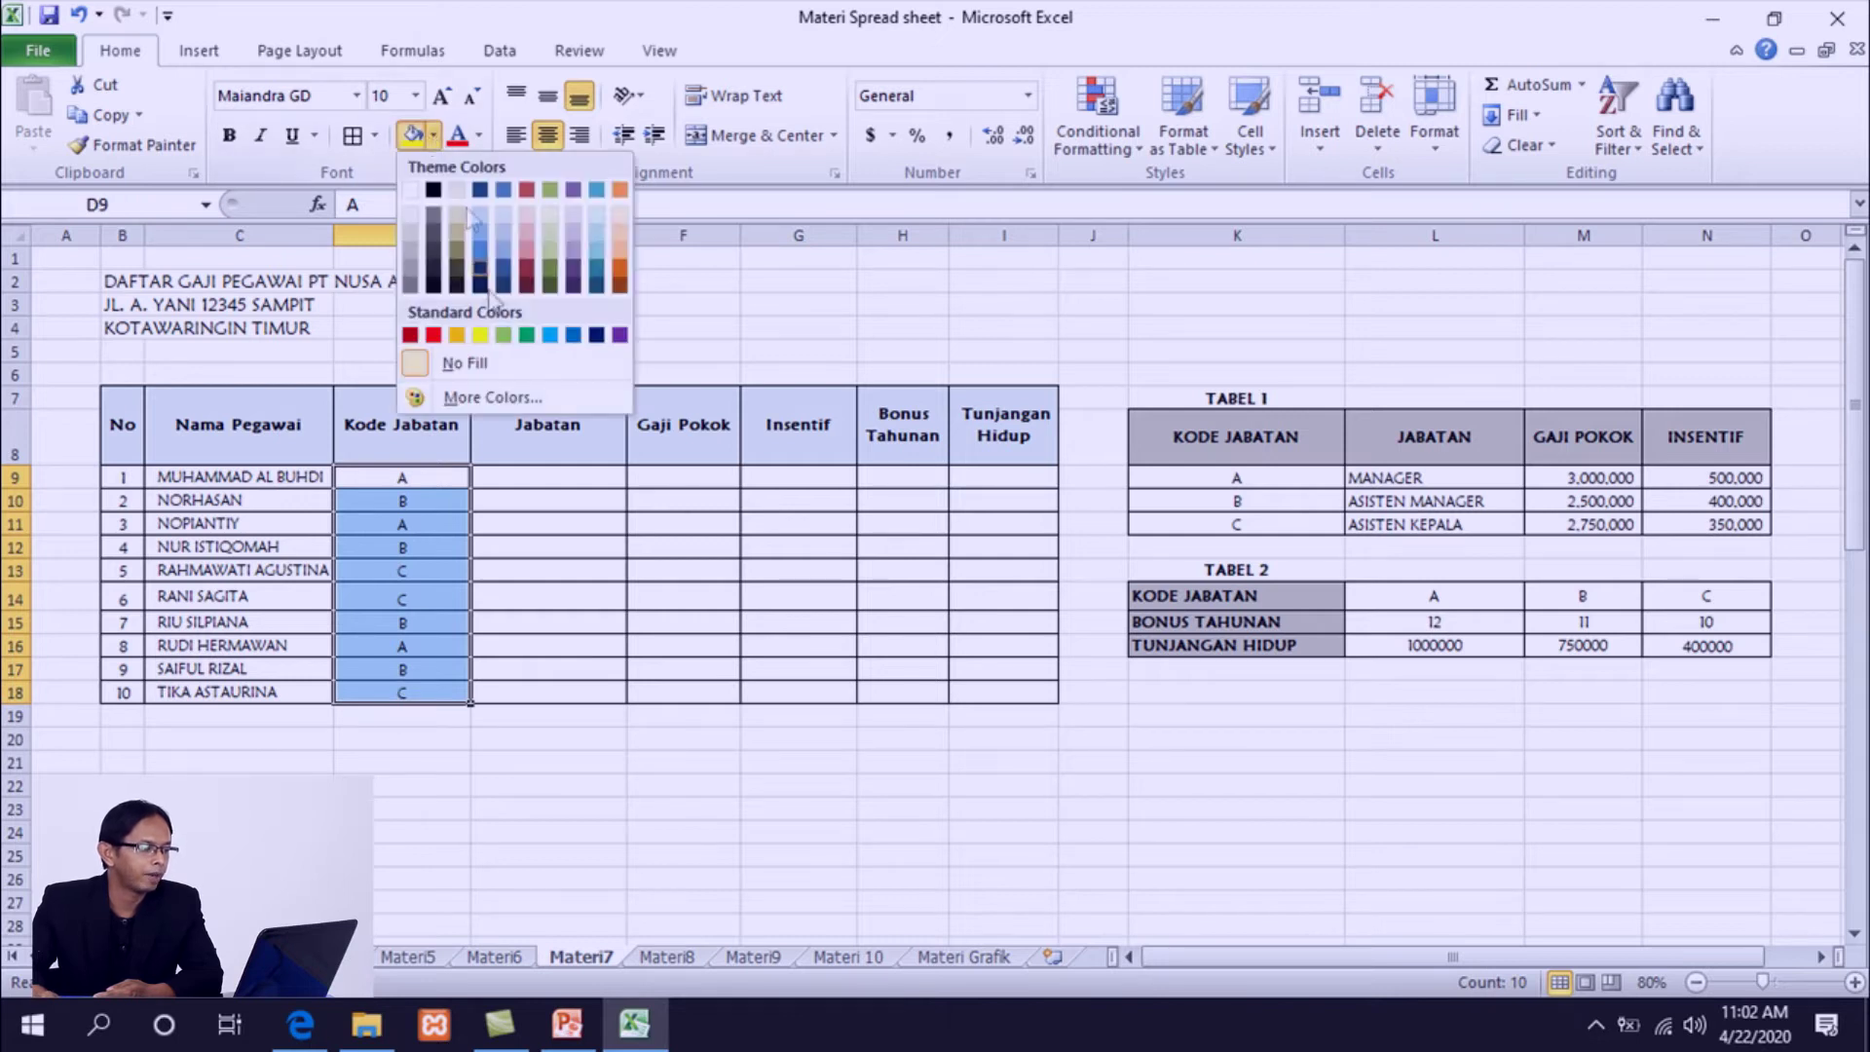
{"action": "left_click", "coordinate": [434, 336]}
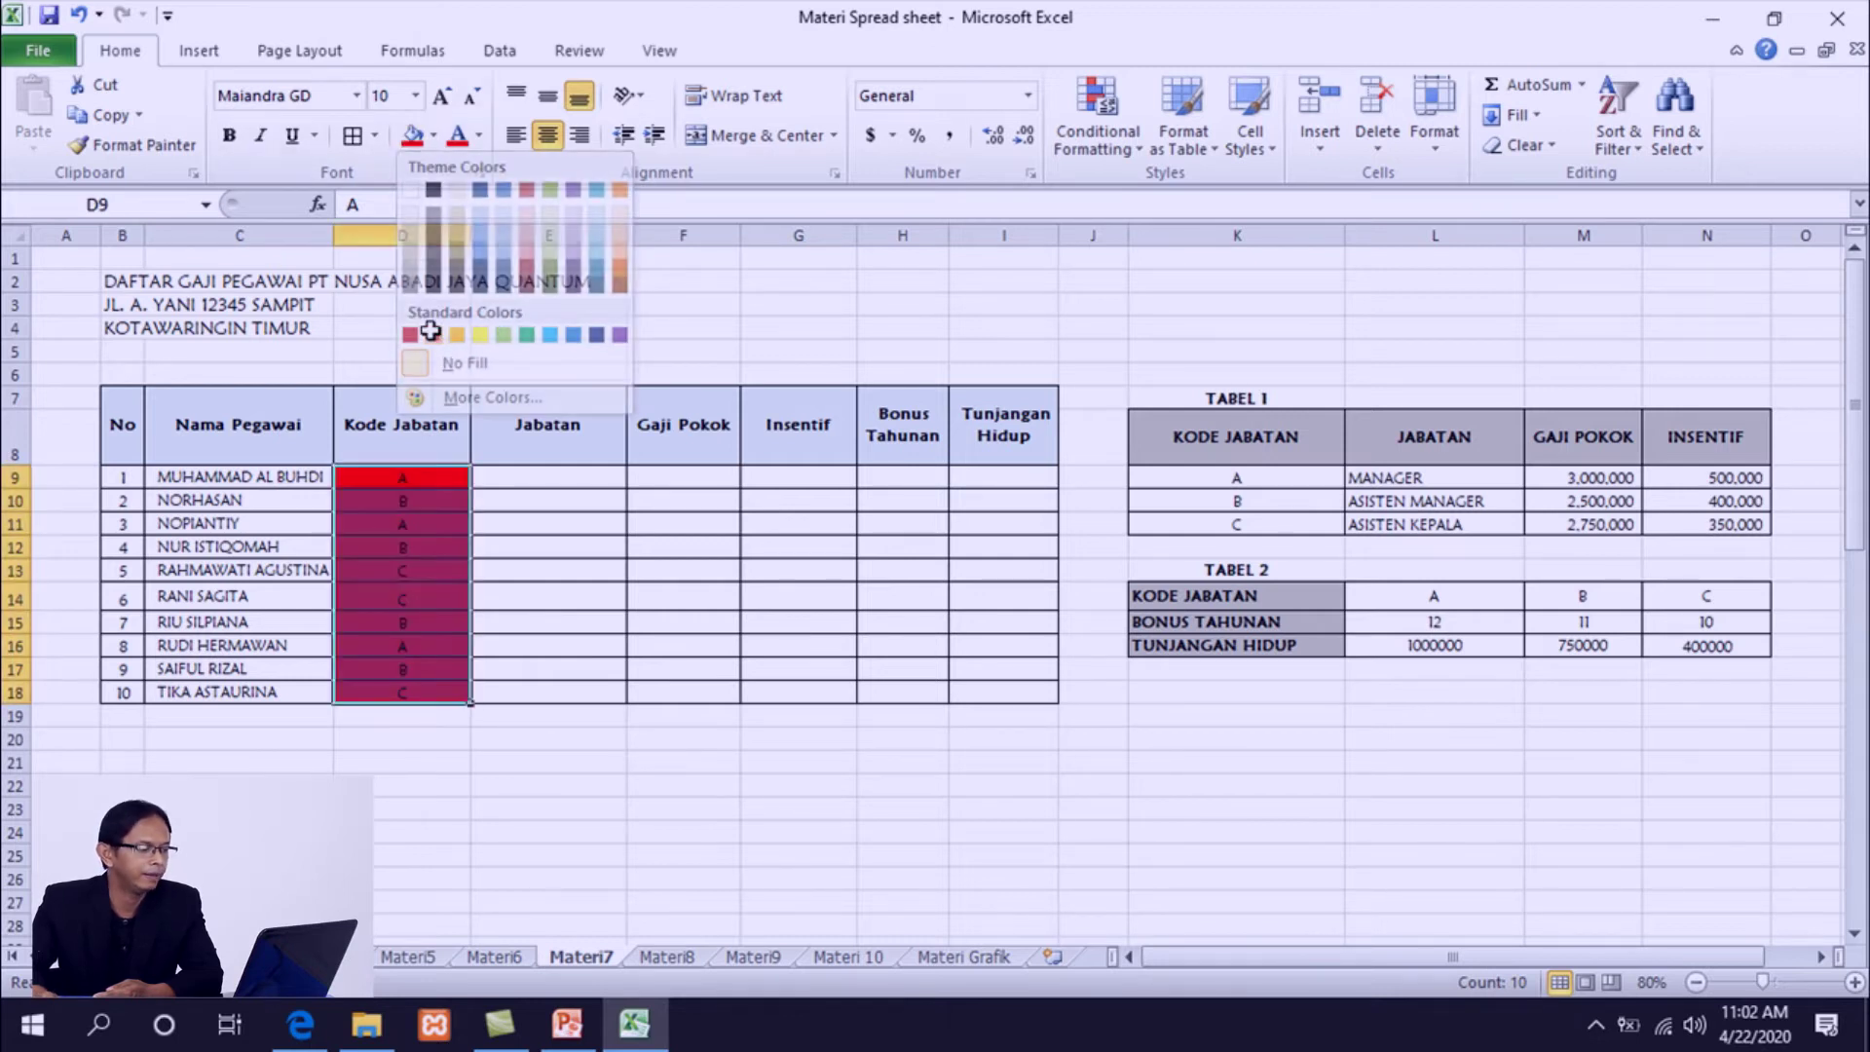
{"action": "left_click_drag", "start_coordinate": [404, 477], "coordinate": [403, 700]}
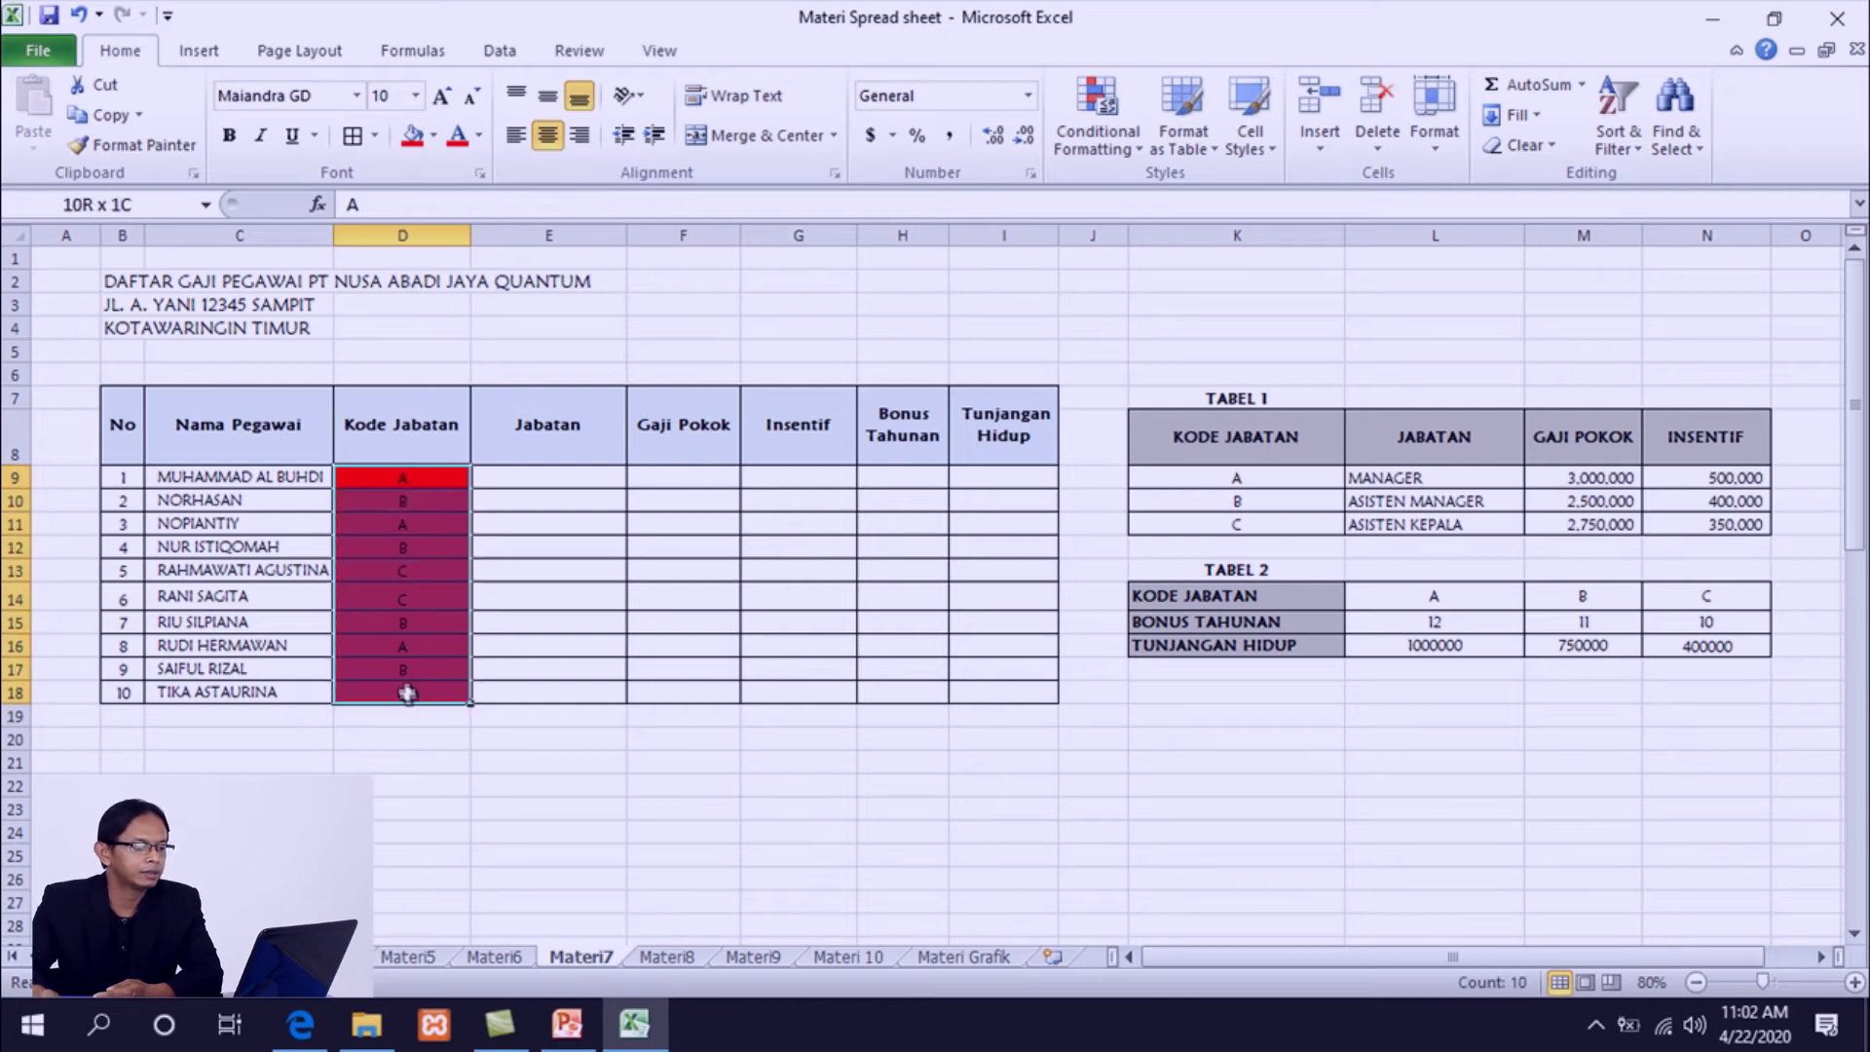
- Fill the KODE JABATAN codes in K9:K11 of TABEL 1 and L14:N14 of TABEL 2 with the same red
{"action": "left_click_drag", "start_coordinate": [1238, 477], "coordinate": [1237, 518]}
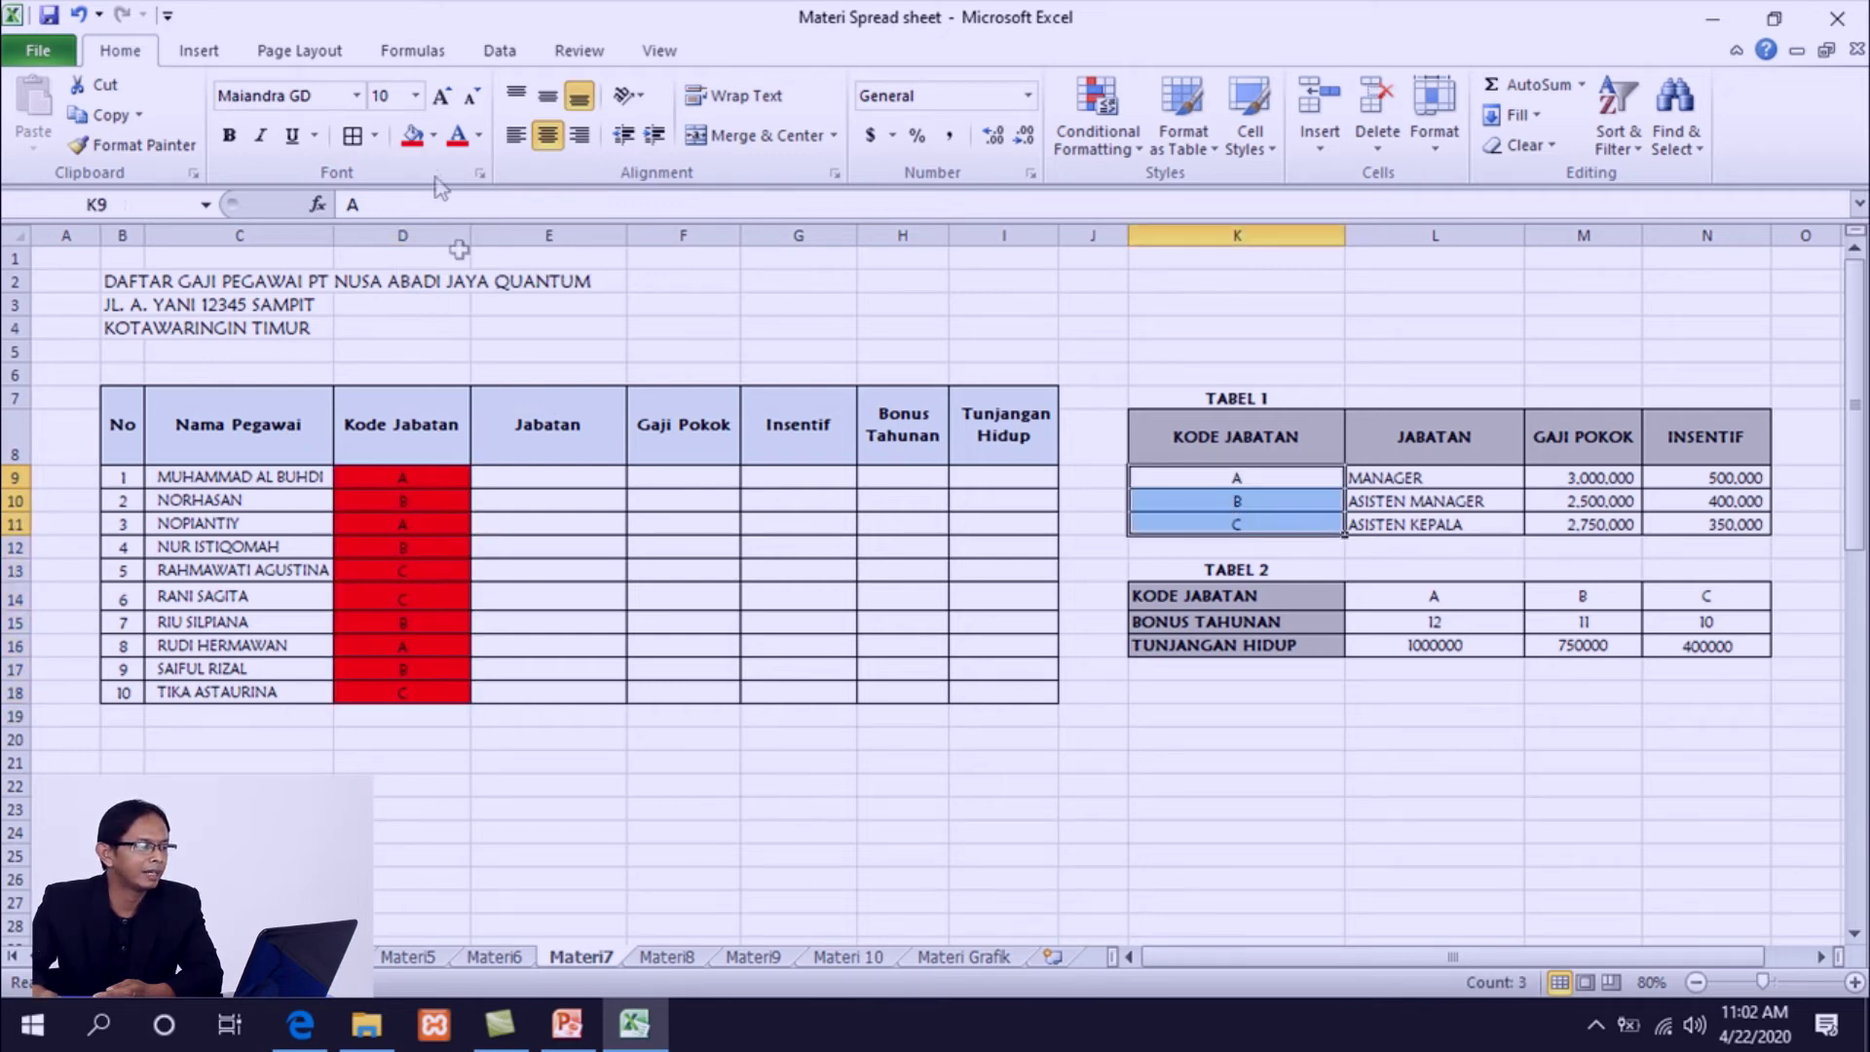
{"action": "left_click", "coordinate": [413, 135]}
{"action": "left_click", "coordinate": [1392, 596]}
{"action": "left_click_drag", "start_coordinate": [1392, 595], "coordinate": [1724, 596]}
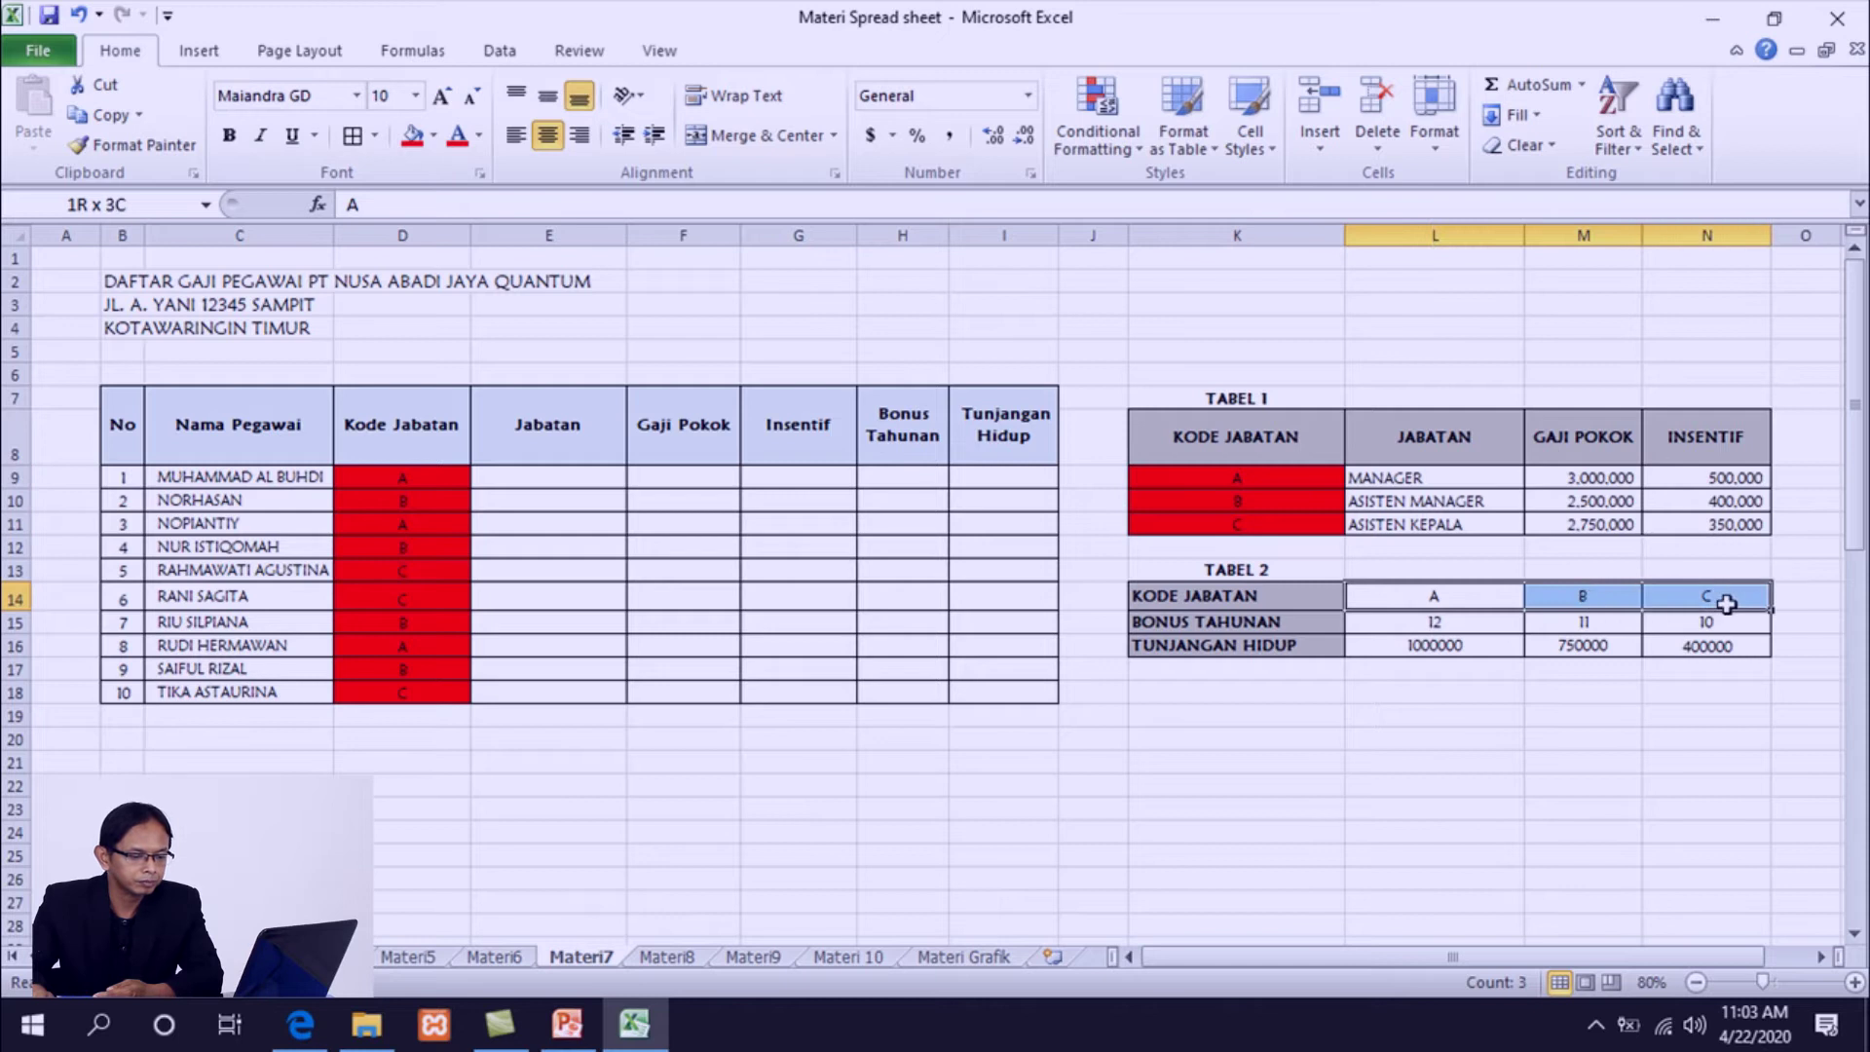
{"action": "left_click", "coordinate": [413, 134]}
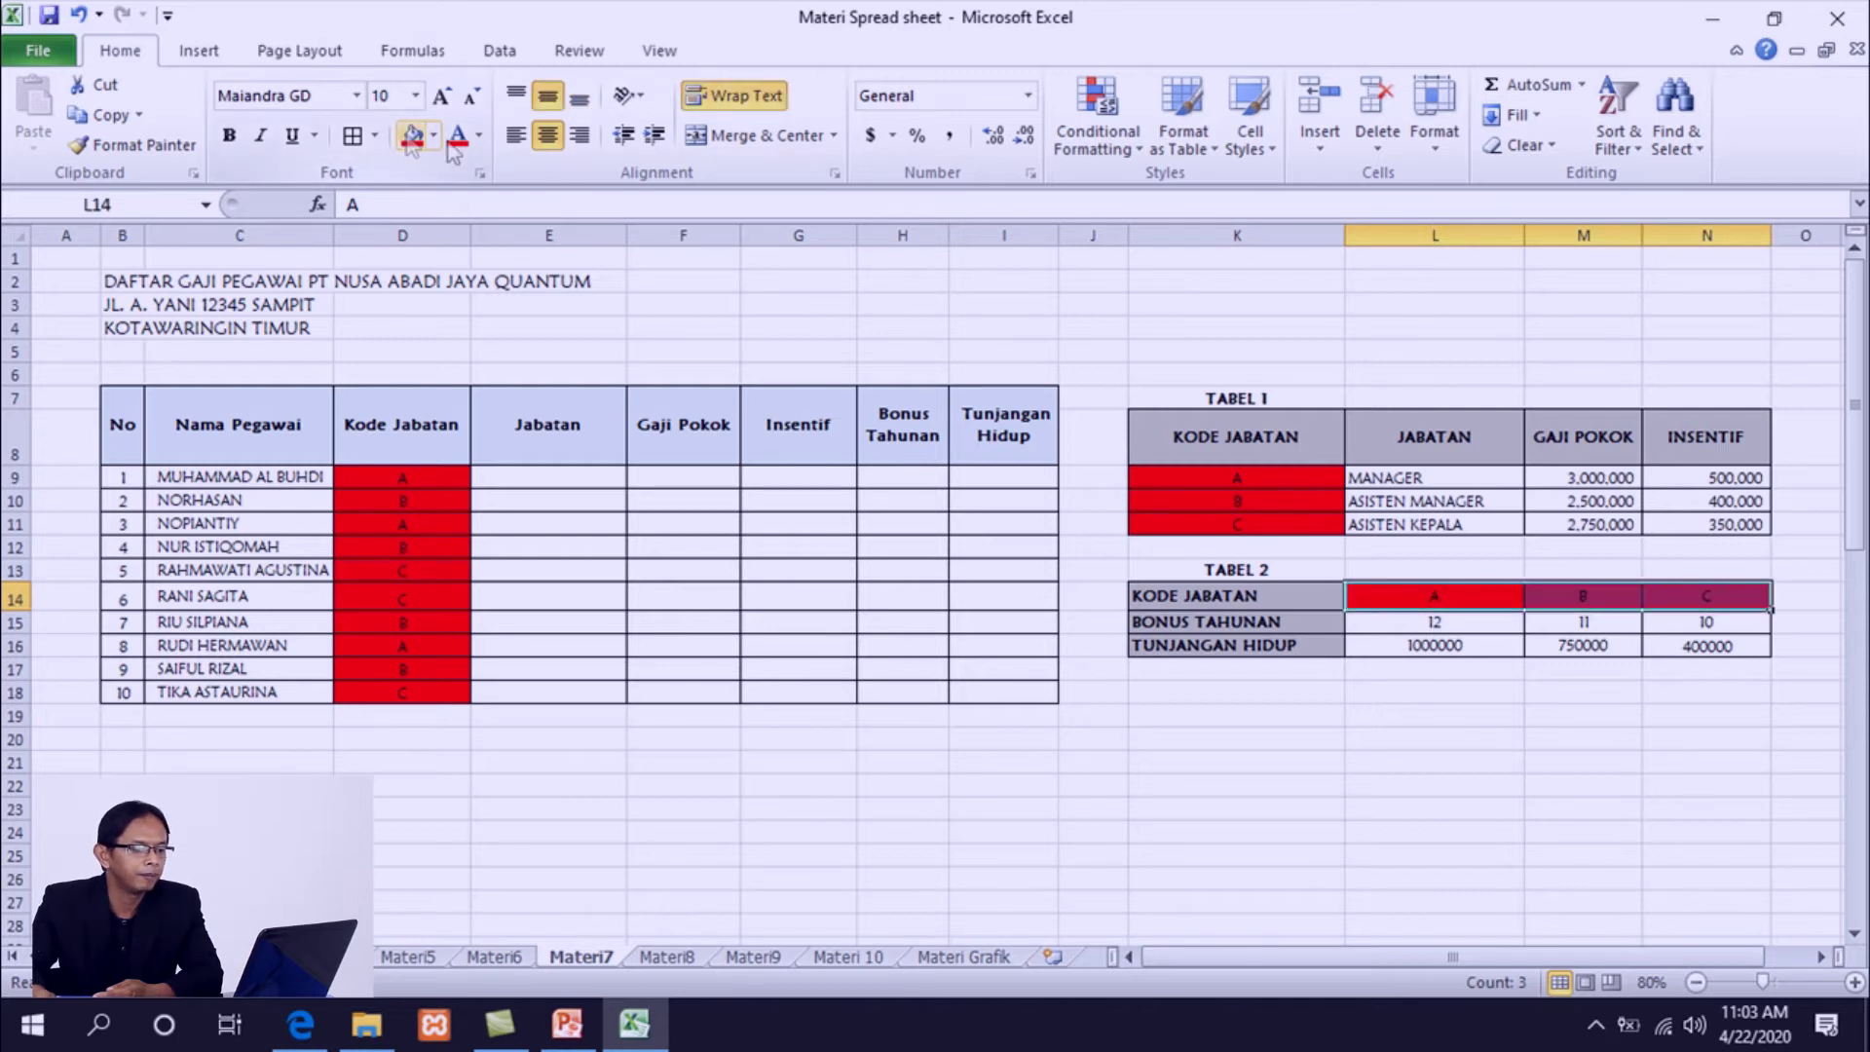
{"action": "left_click", "coordinate": [1172, 458]}
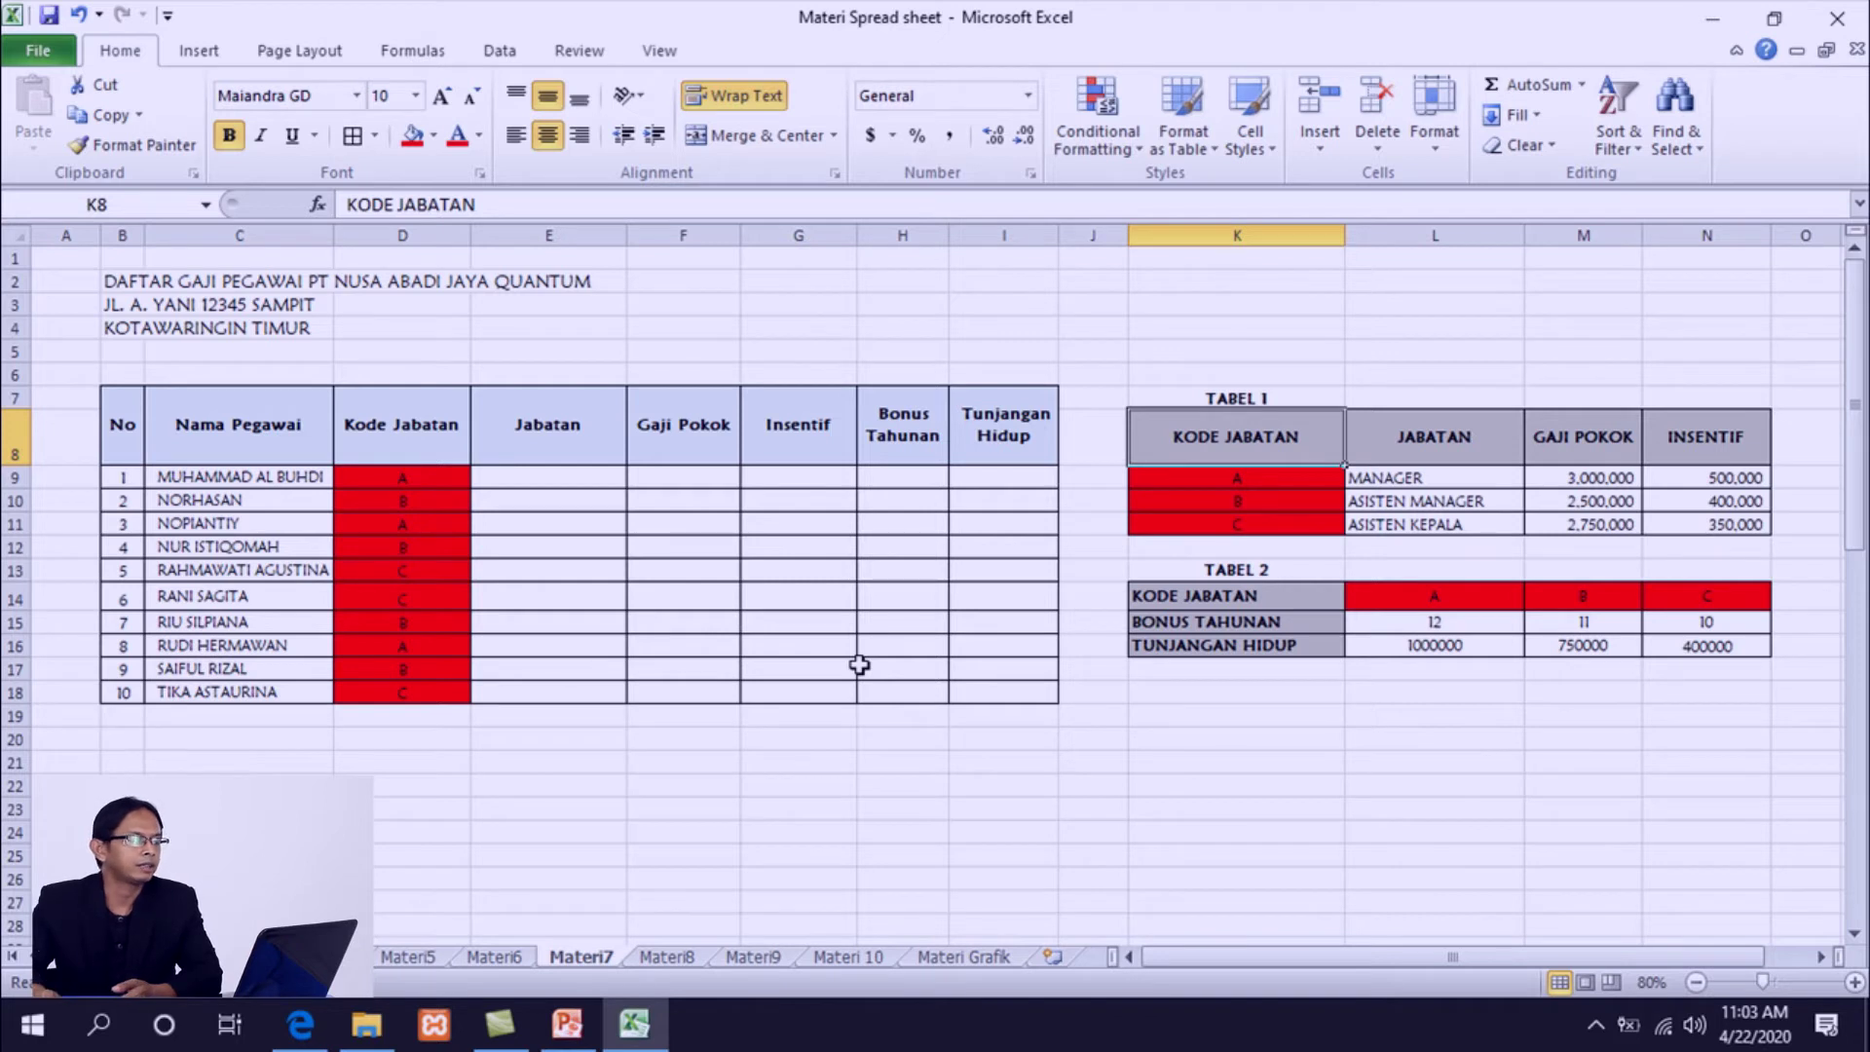
{"action": "left_click_drag", "start_coordinate": [402, 477], "coordinate": [415, 695]}
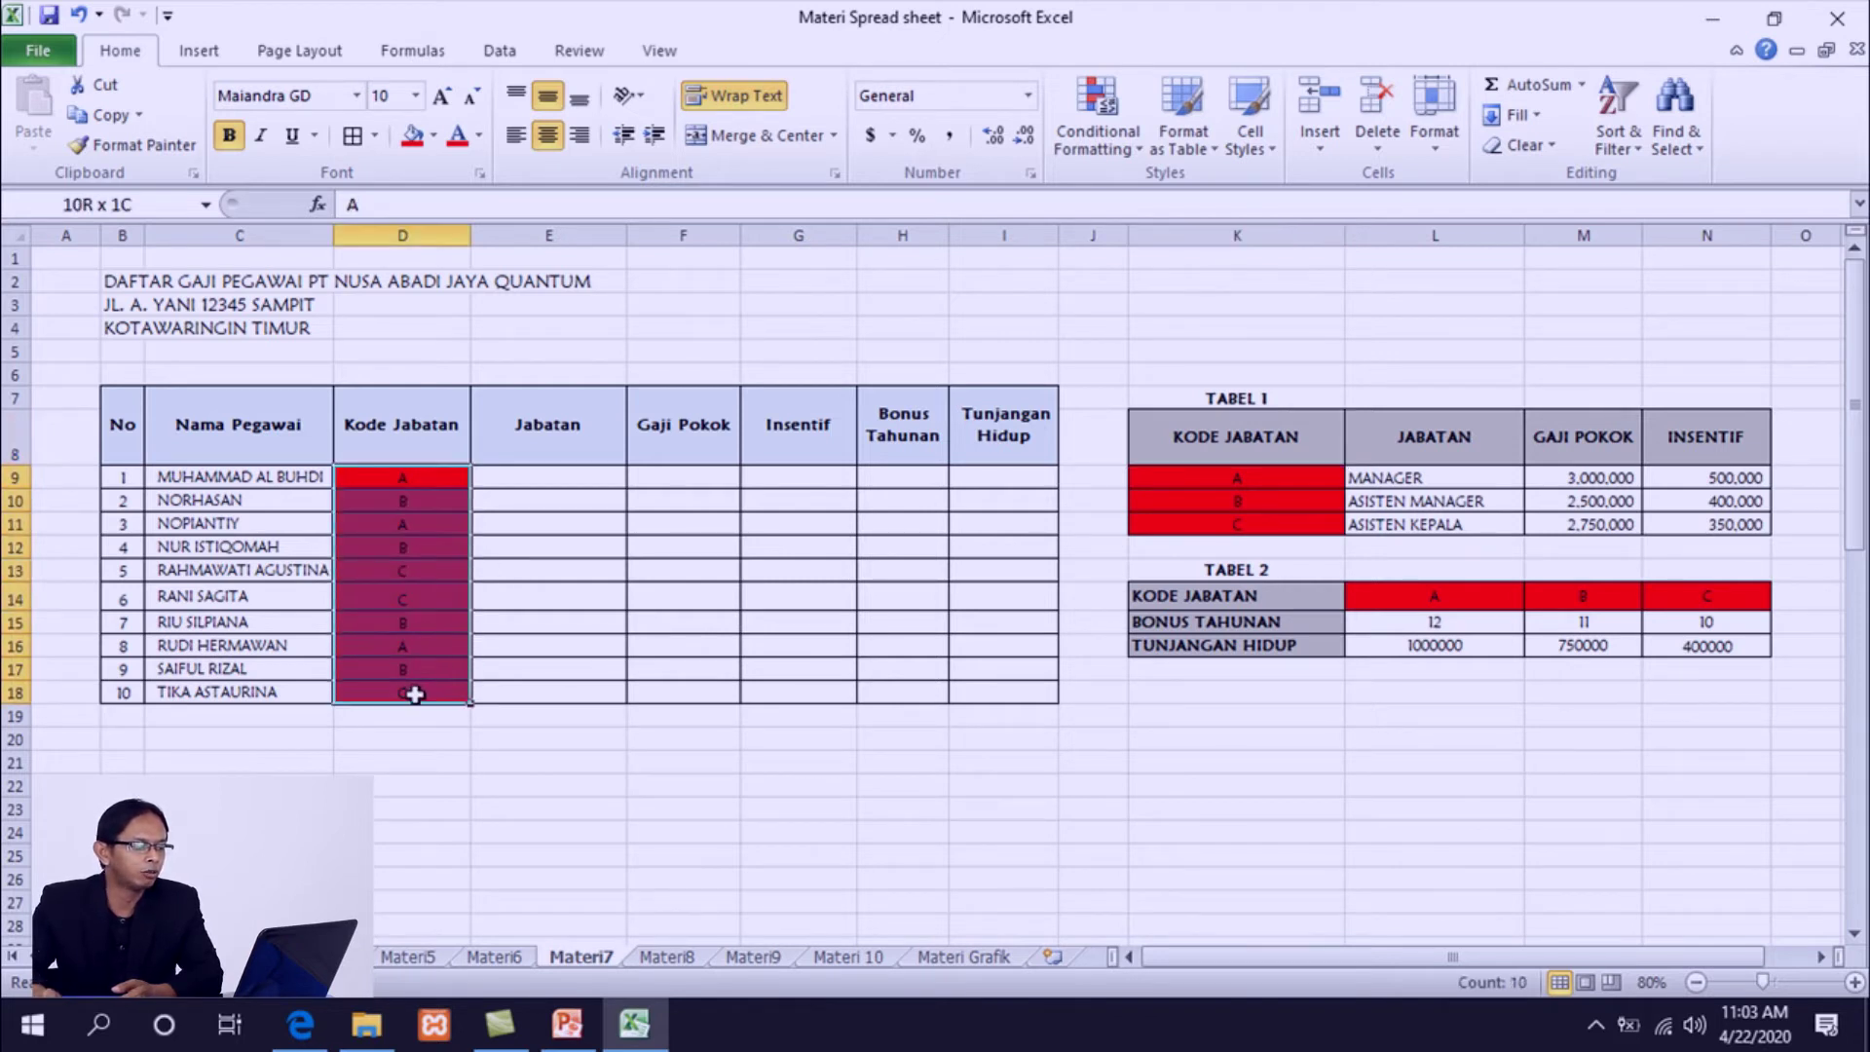
{"action": "left_click_drag", "start_coordinate": [1259, 470], "coordinate": [1264, 525]}
{"action": "left_click", "coordinate": [1237, 599]}
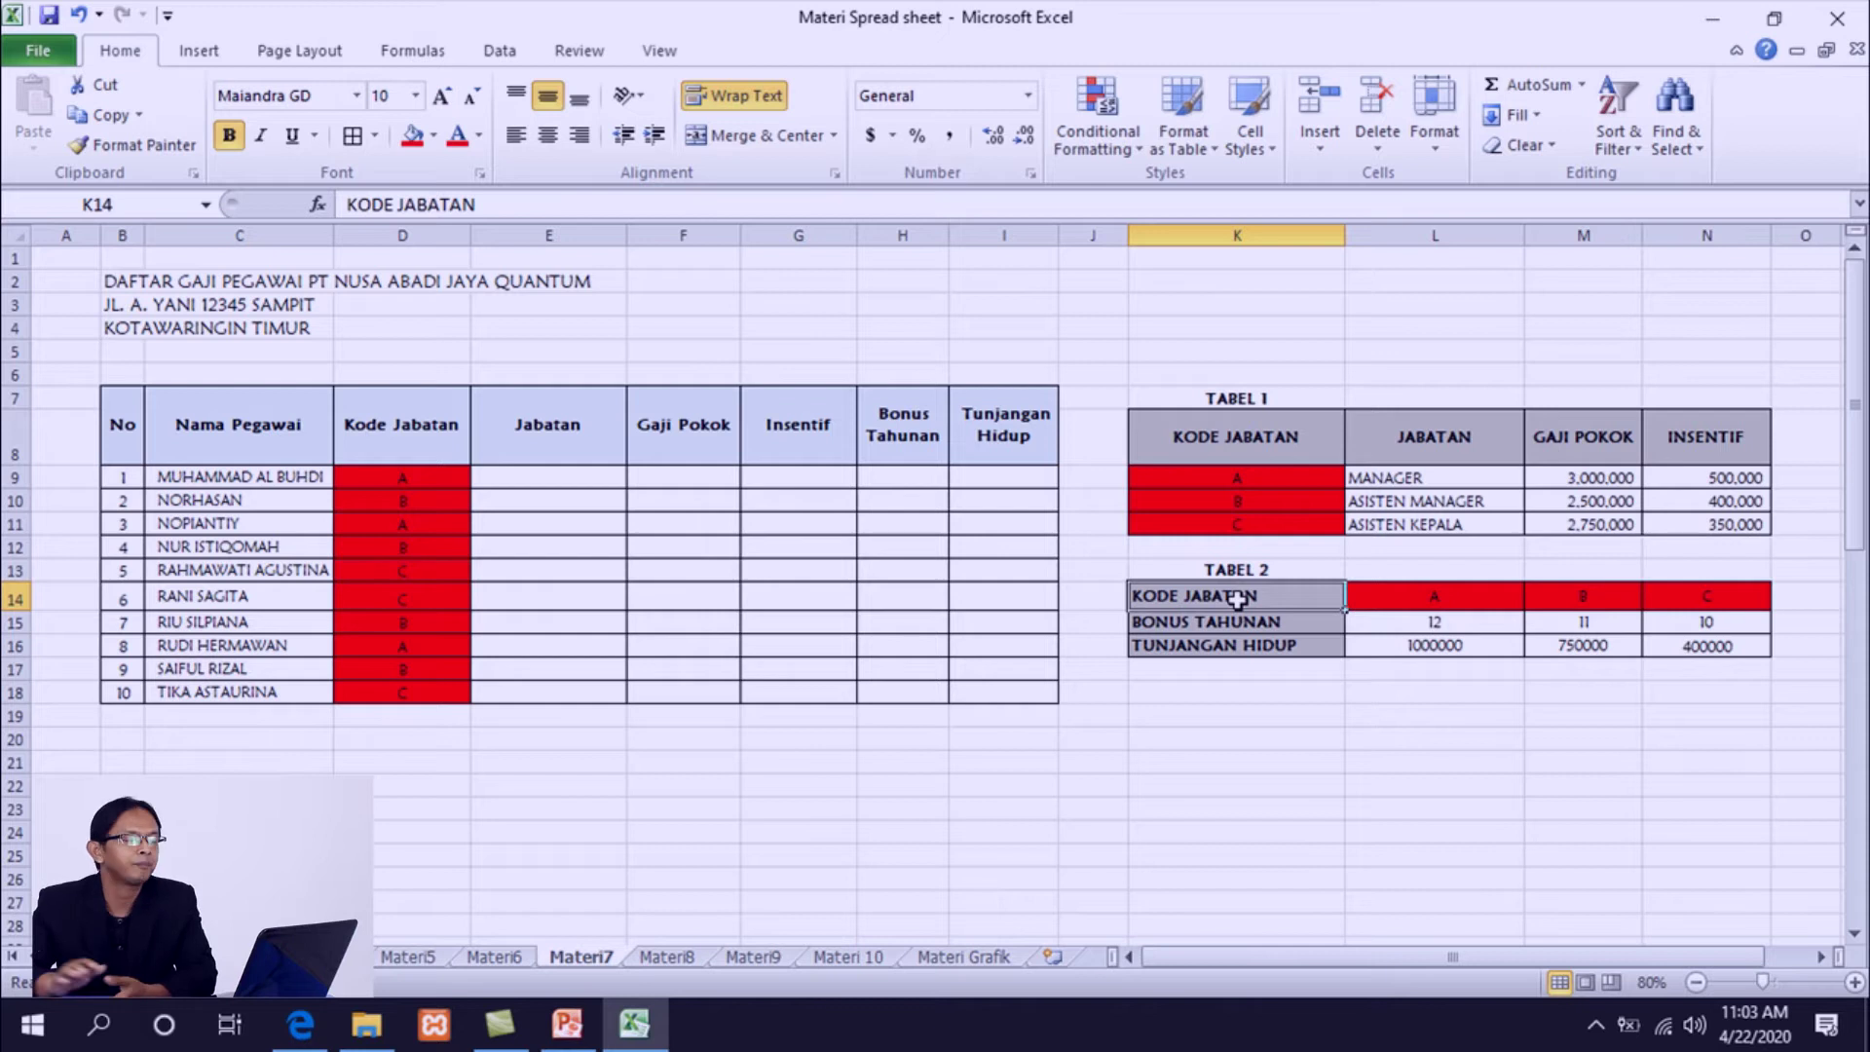
{"action": "left_click", "coordinate": [1400, 446]}
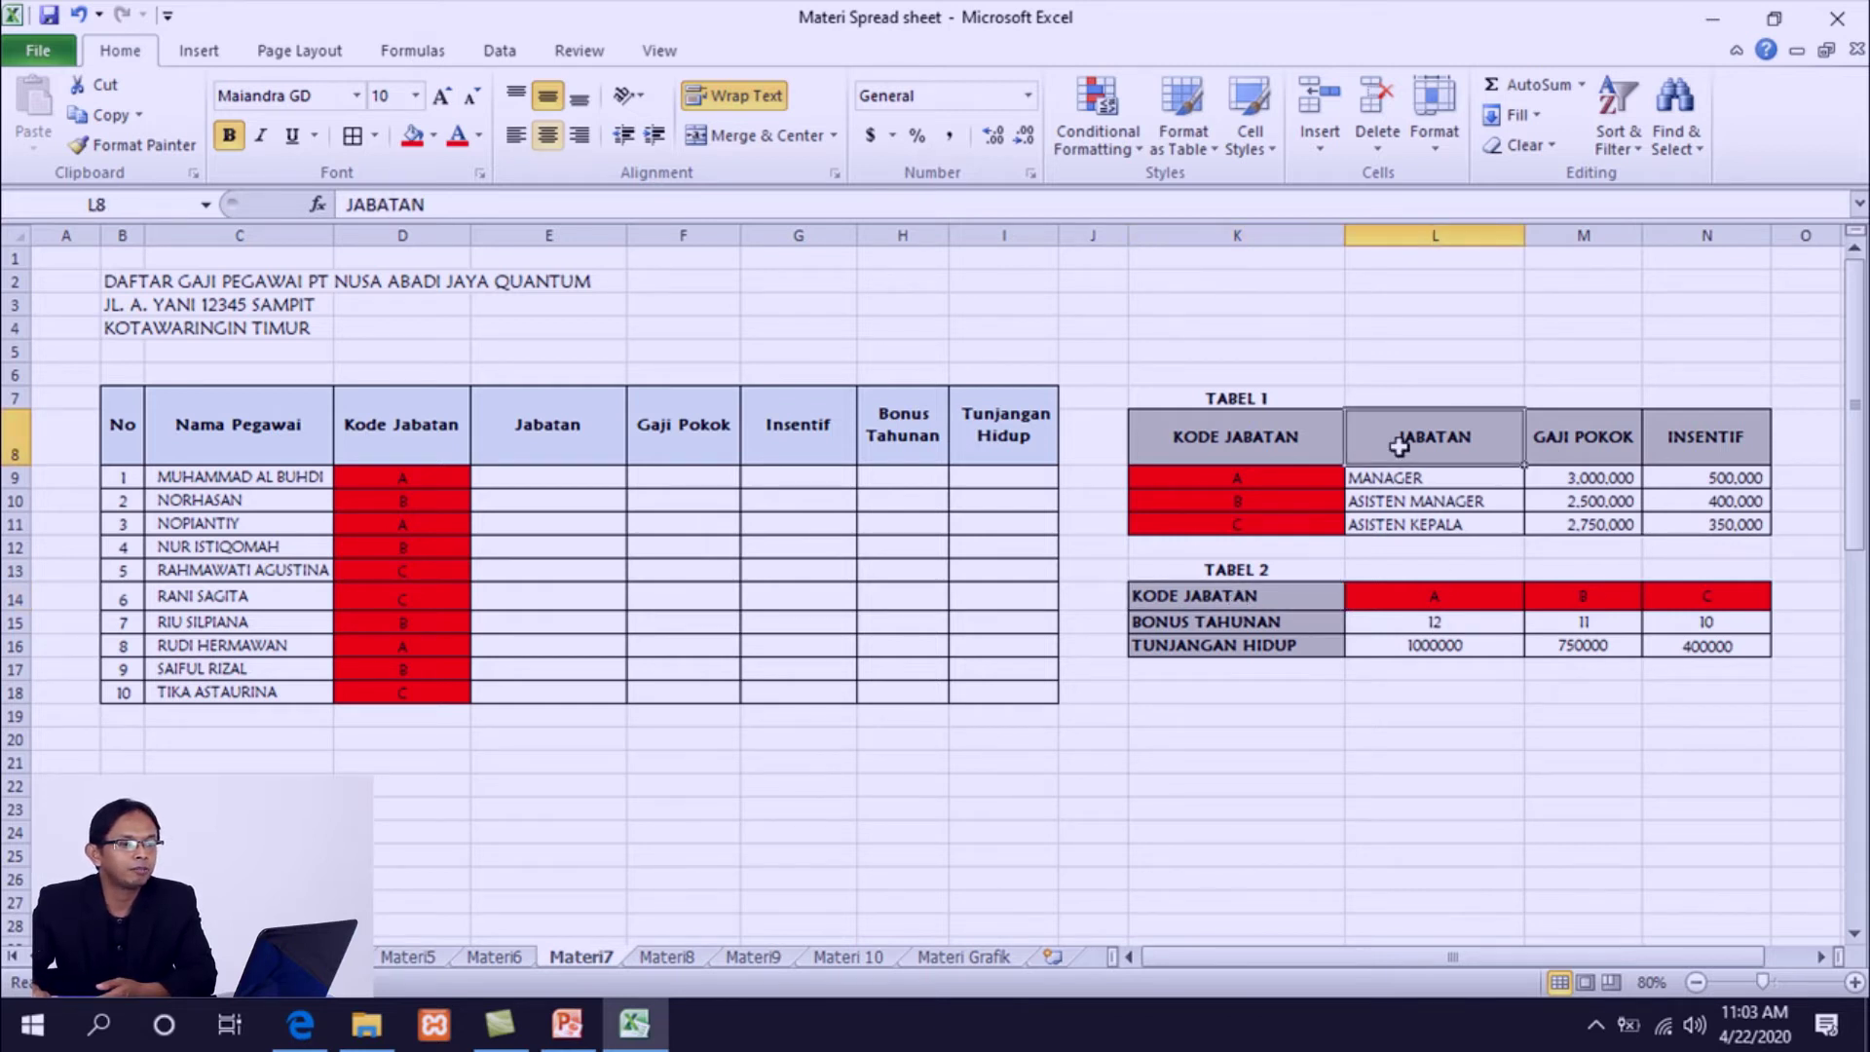
- Name the whole TABEL 1 range K8:N11, including its headings, tabel1
{"action": "left_click_drag", "start_coordinate": [1149, 421], "coordinate": [1736, 516]}
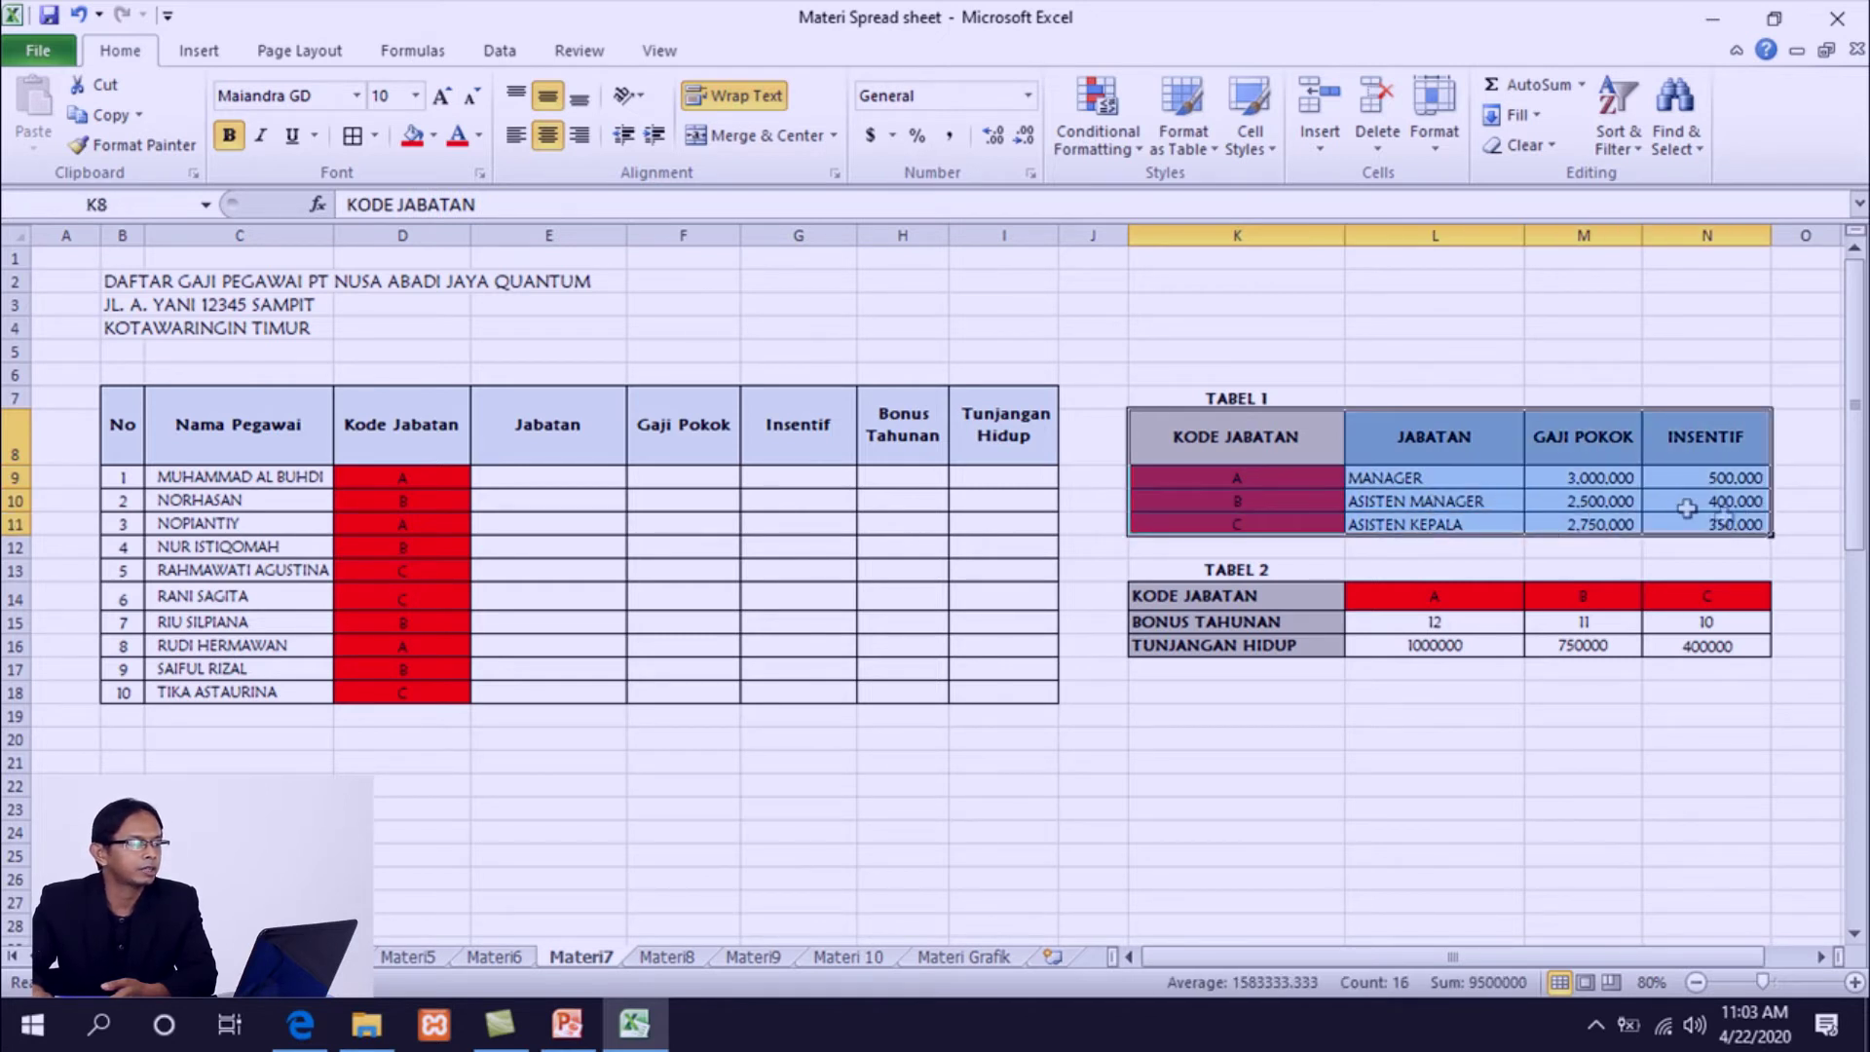
{"action": "left_click", "coordinate": [112, 203]}
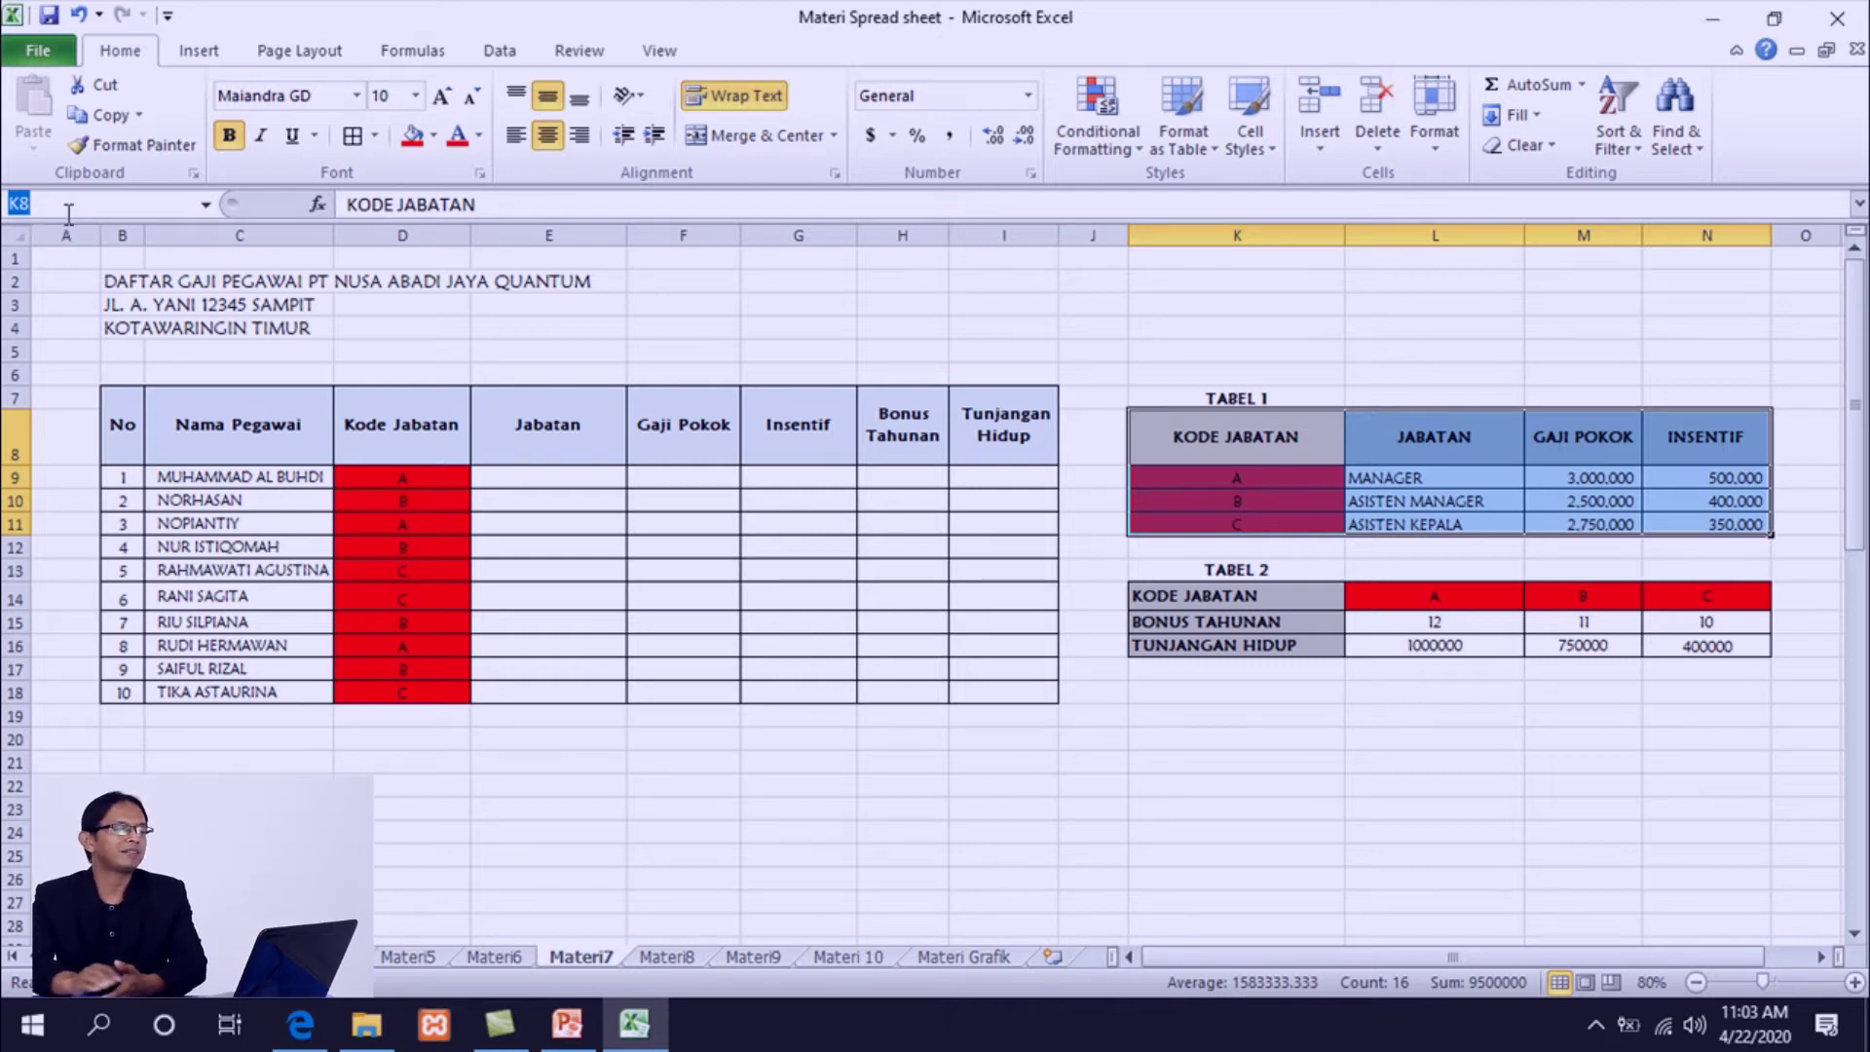
{"action": "type", "text": "tabel1"}
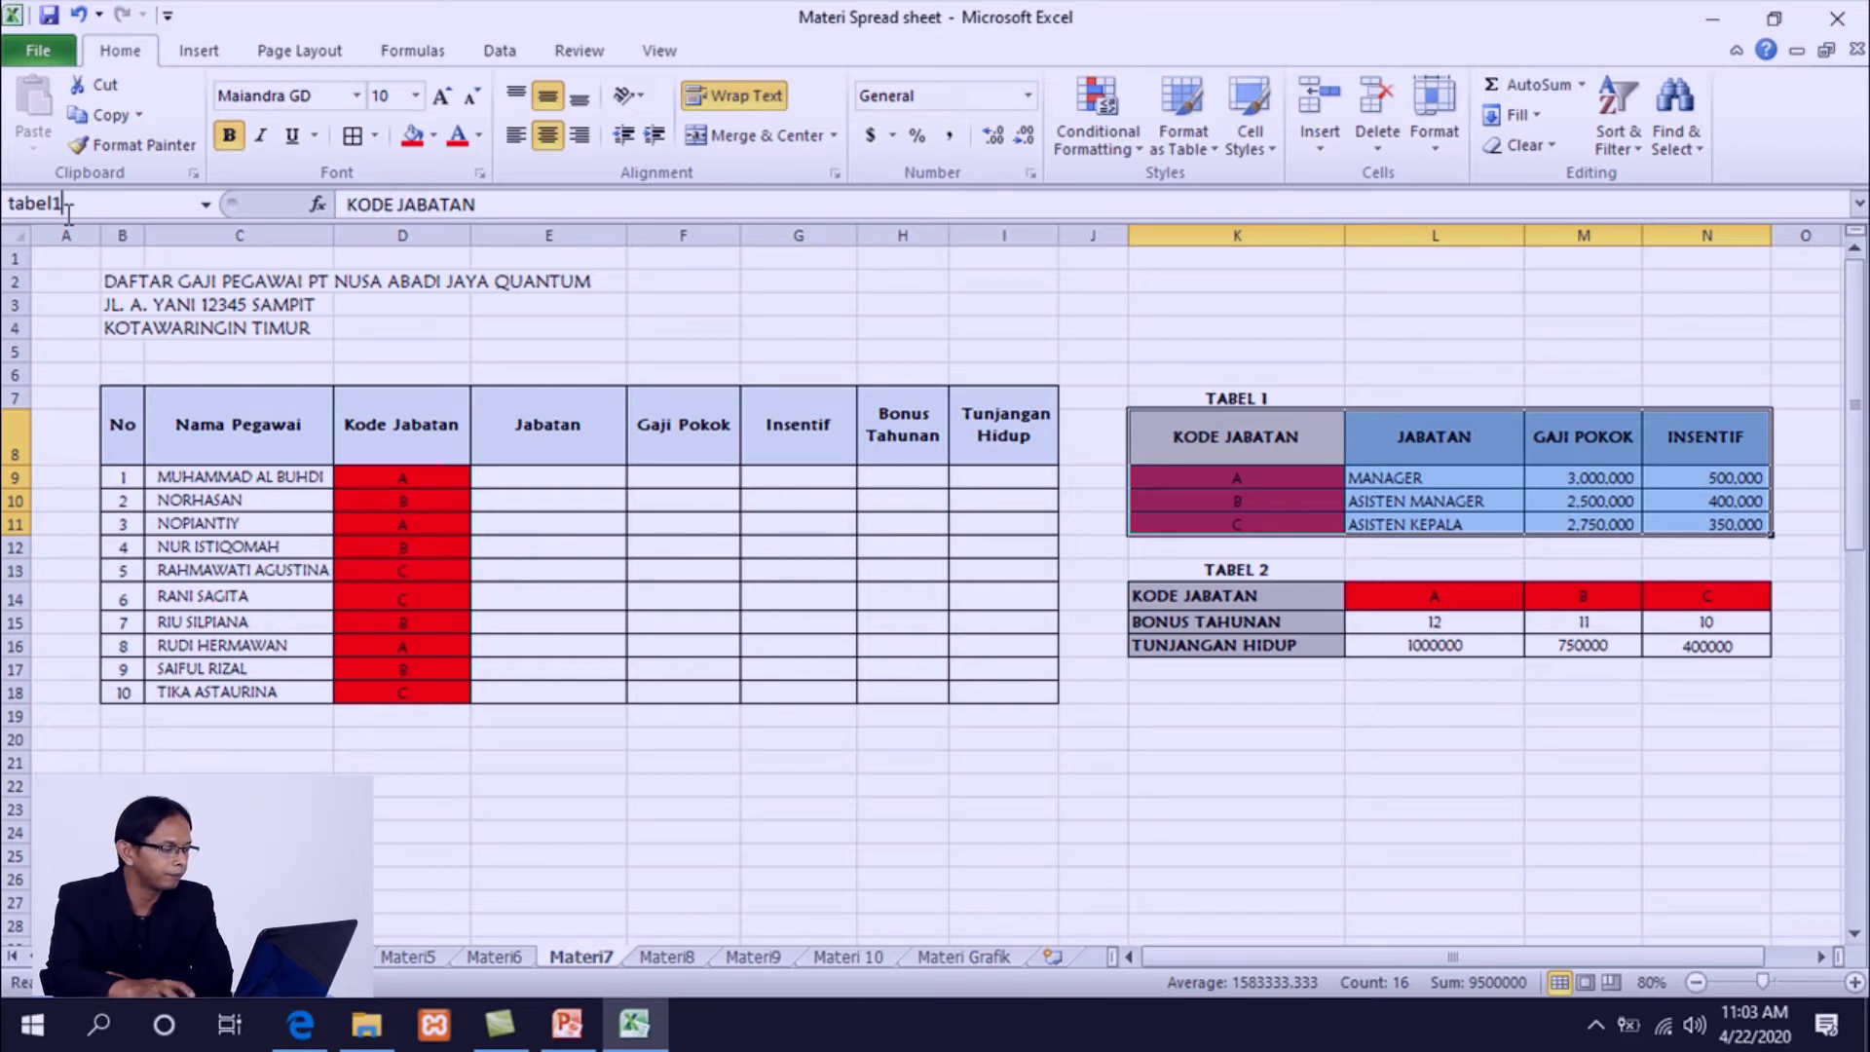
{"action": "key", "text": "Return"}
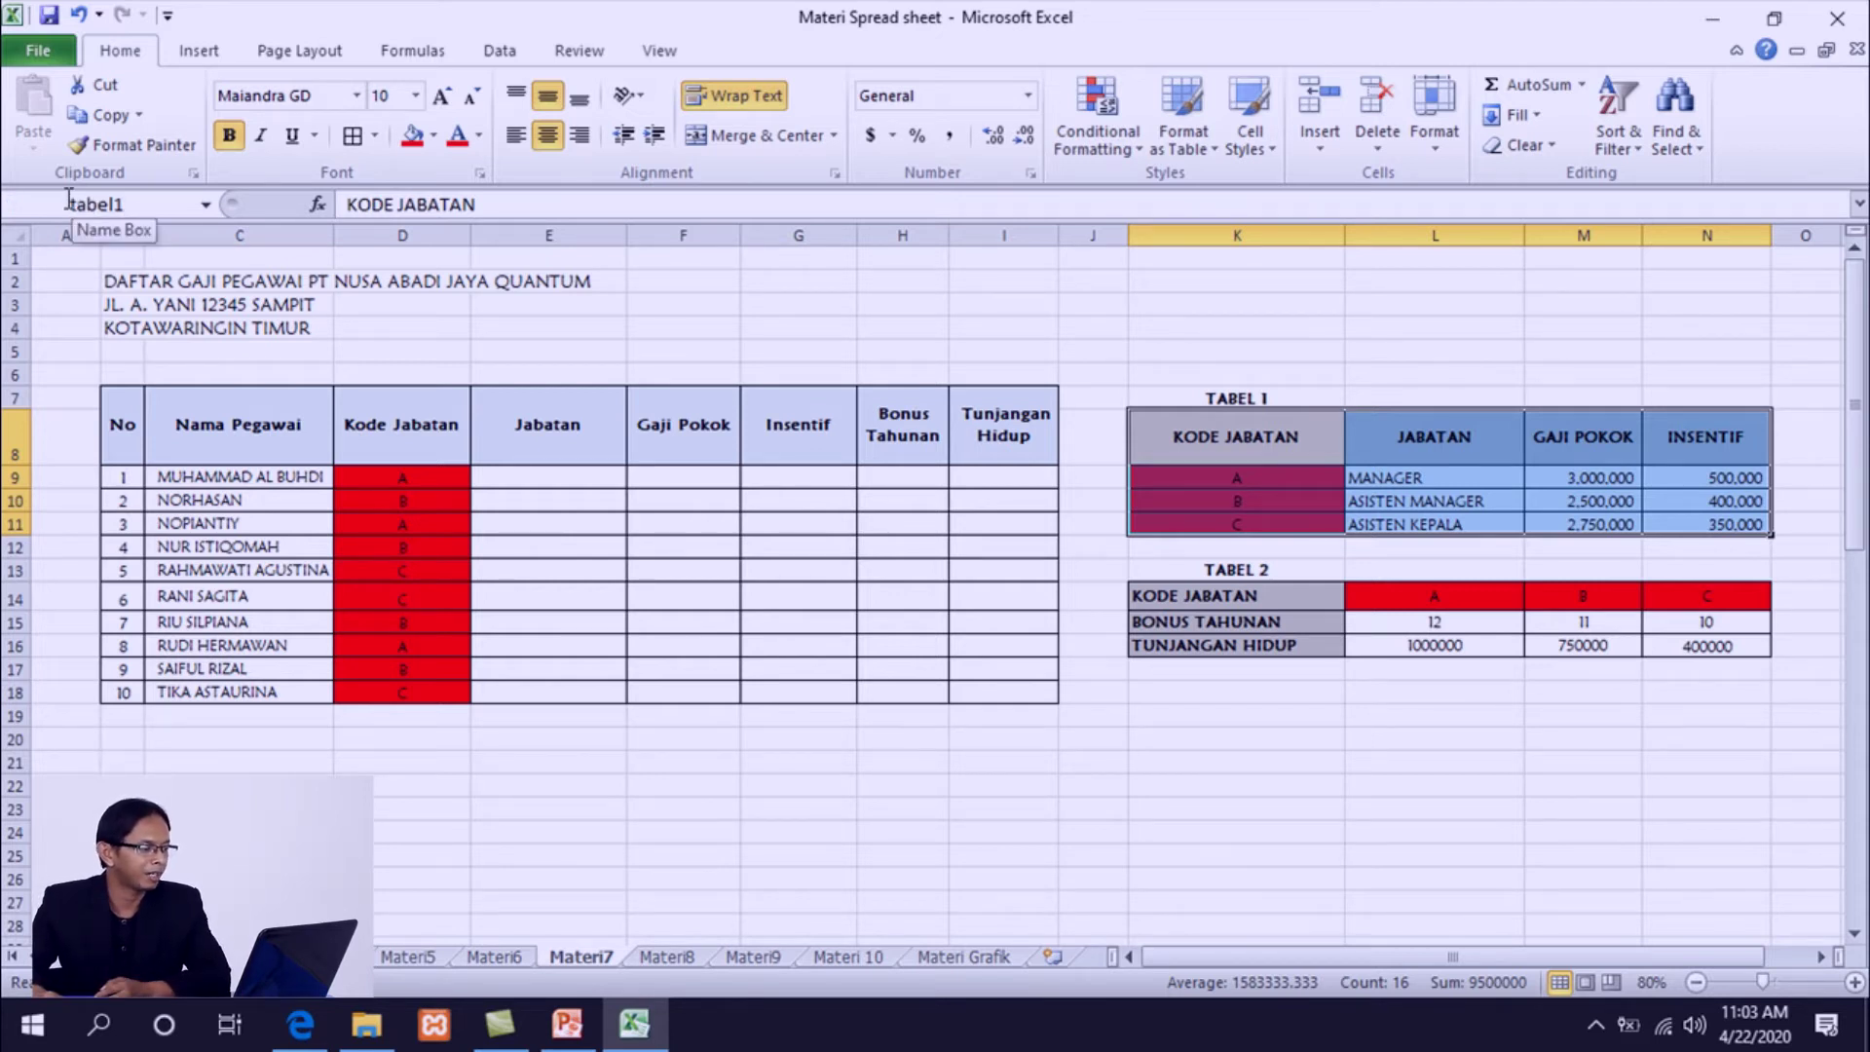
- Name the whole TABEL 2 range K14:N16, including its row headings, tabel2
{"action": "left_click", "coordinate": [1548, 759]}
{"action": "left_click_drag", "start_coordinate": [1143, 596], "coordinate": [1722, 656]}
{"action": "left_click", "coordinate": [137, 206]}
{"action": "type", "text": "tab"}
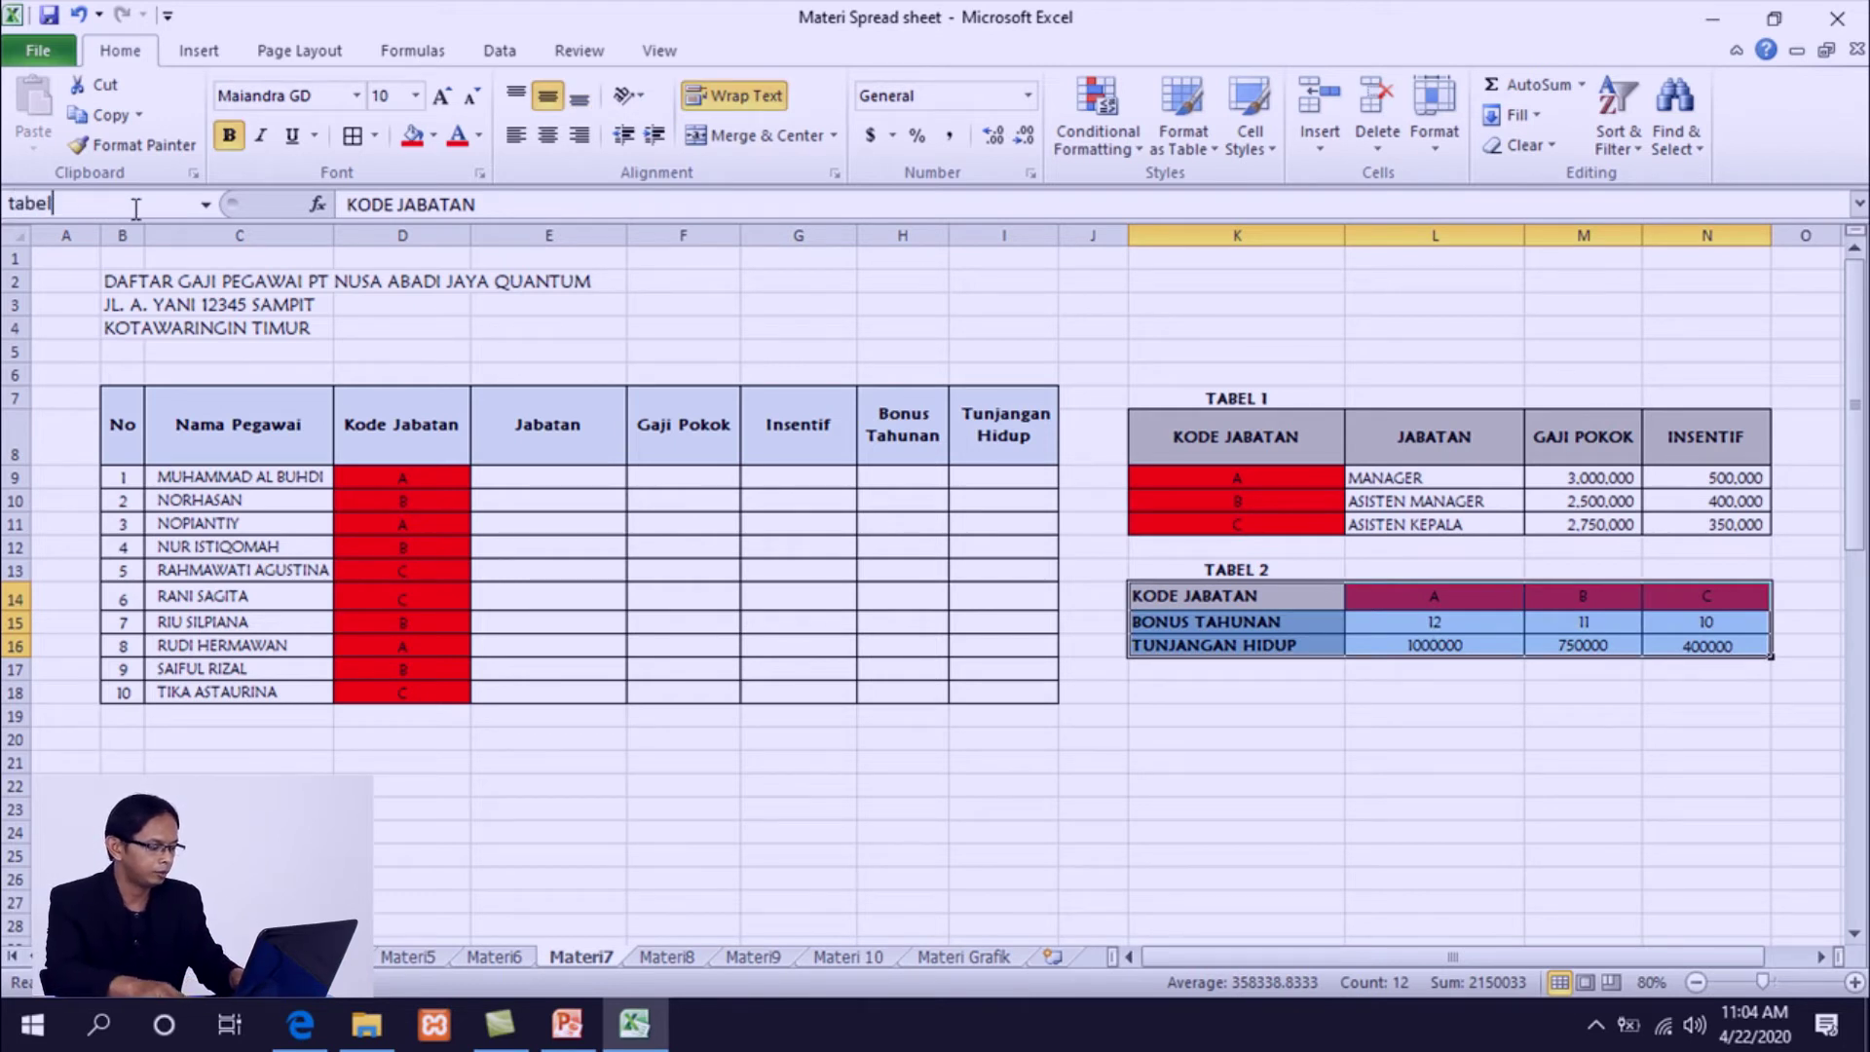
{"action": "key", "text": "Return"}
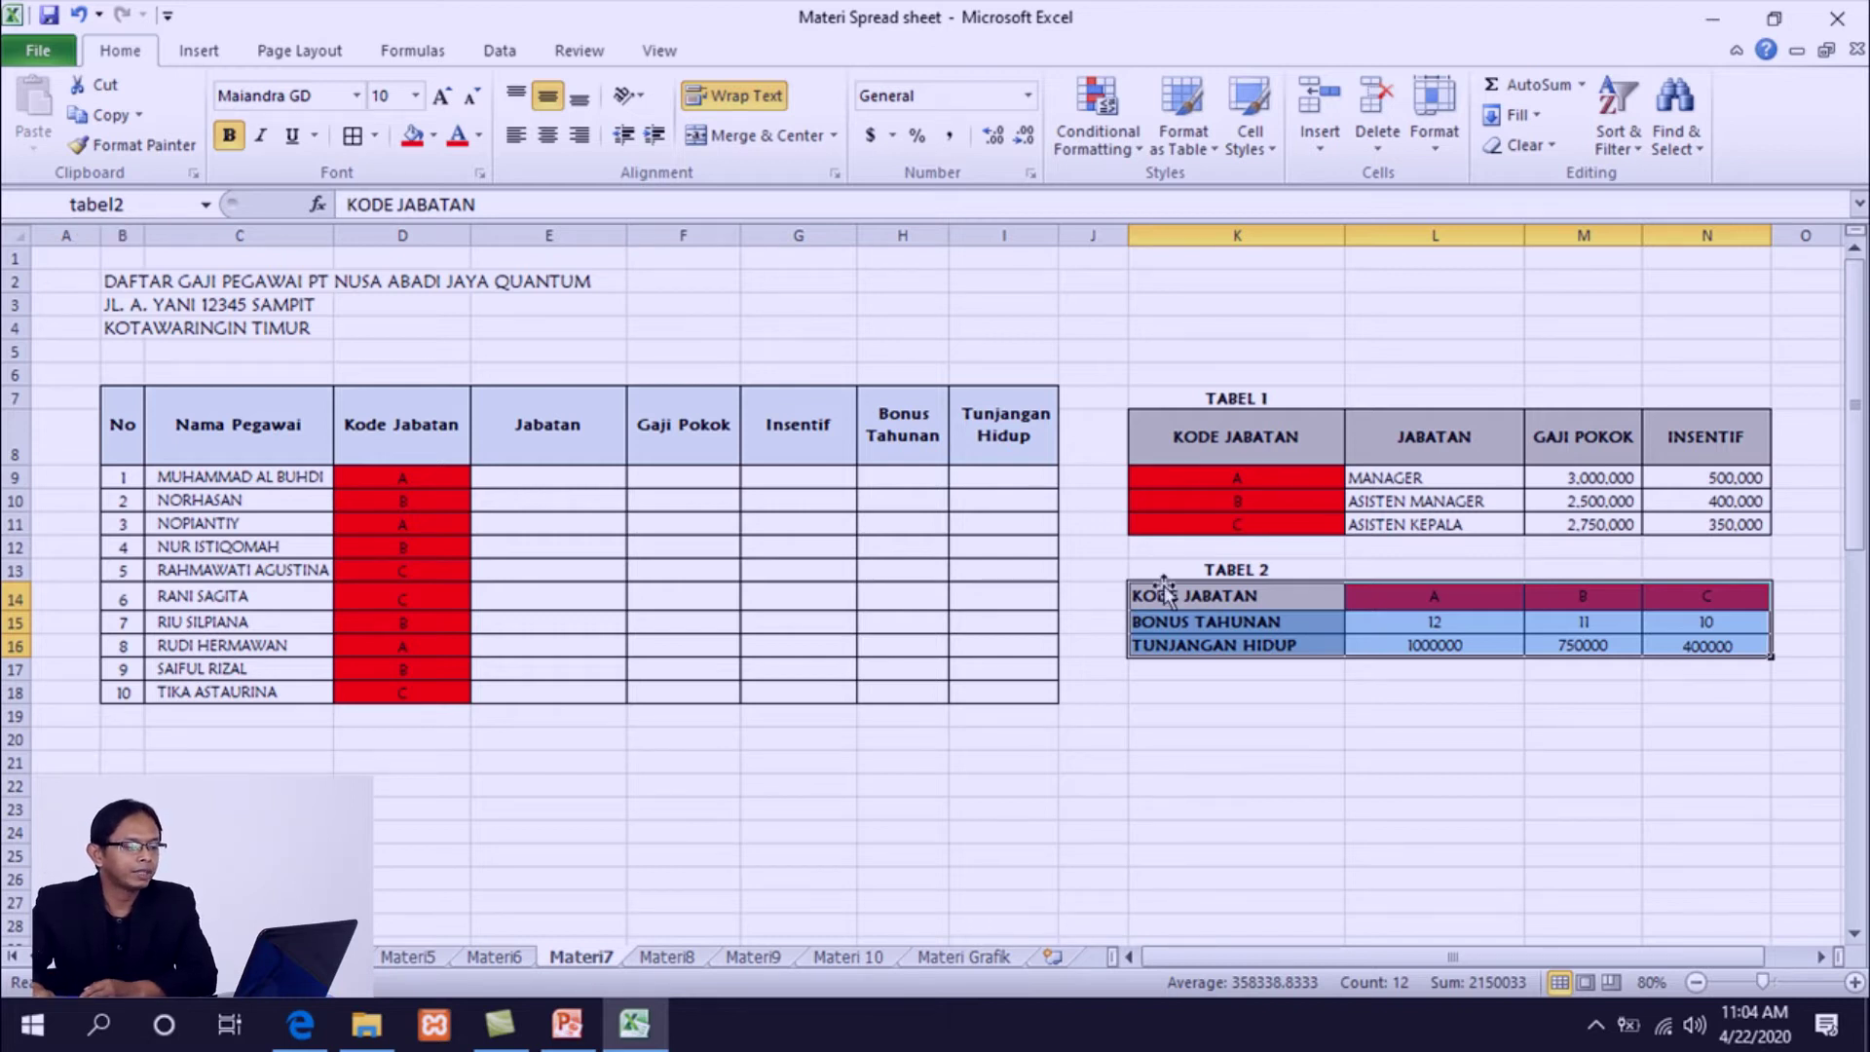
- Check the named range tabel1 by jumping to it by name from the empty block E20:I25
{"action": "left_click", "coordinate": [1204, 440]}
{"action": "left_click", "coordinate": [1402, 501]}
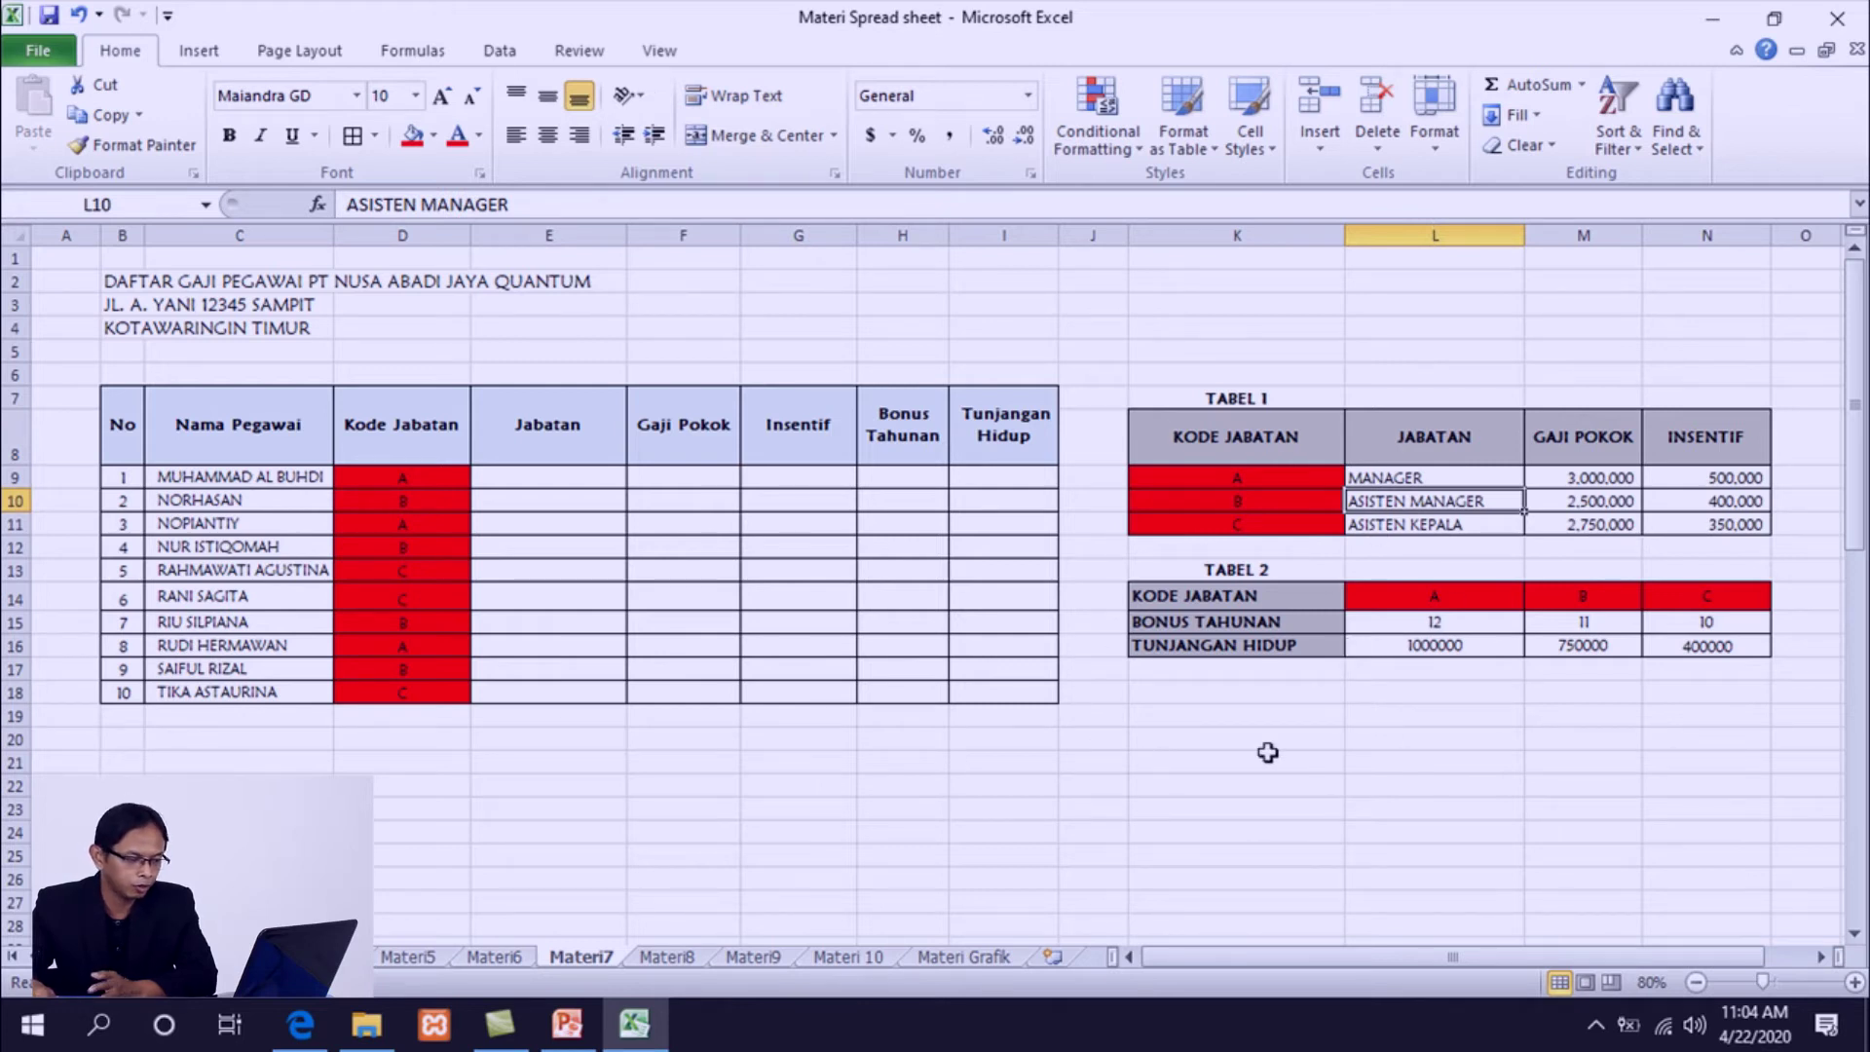
{"action": "left_click_drag", "start_coordinate": [599, 745], "coordinate": [1018, 862]}
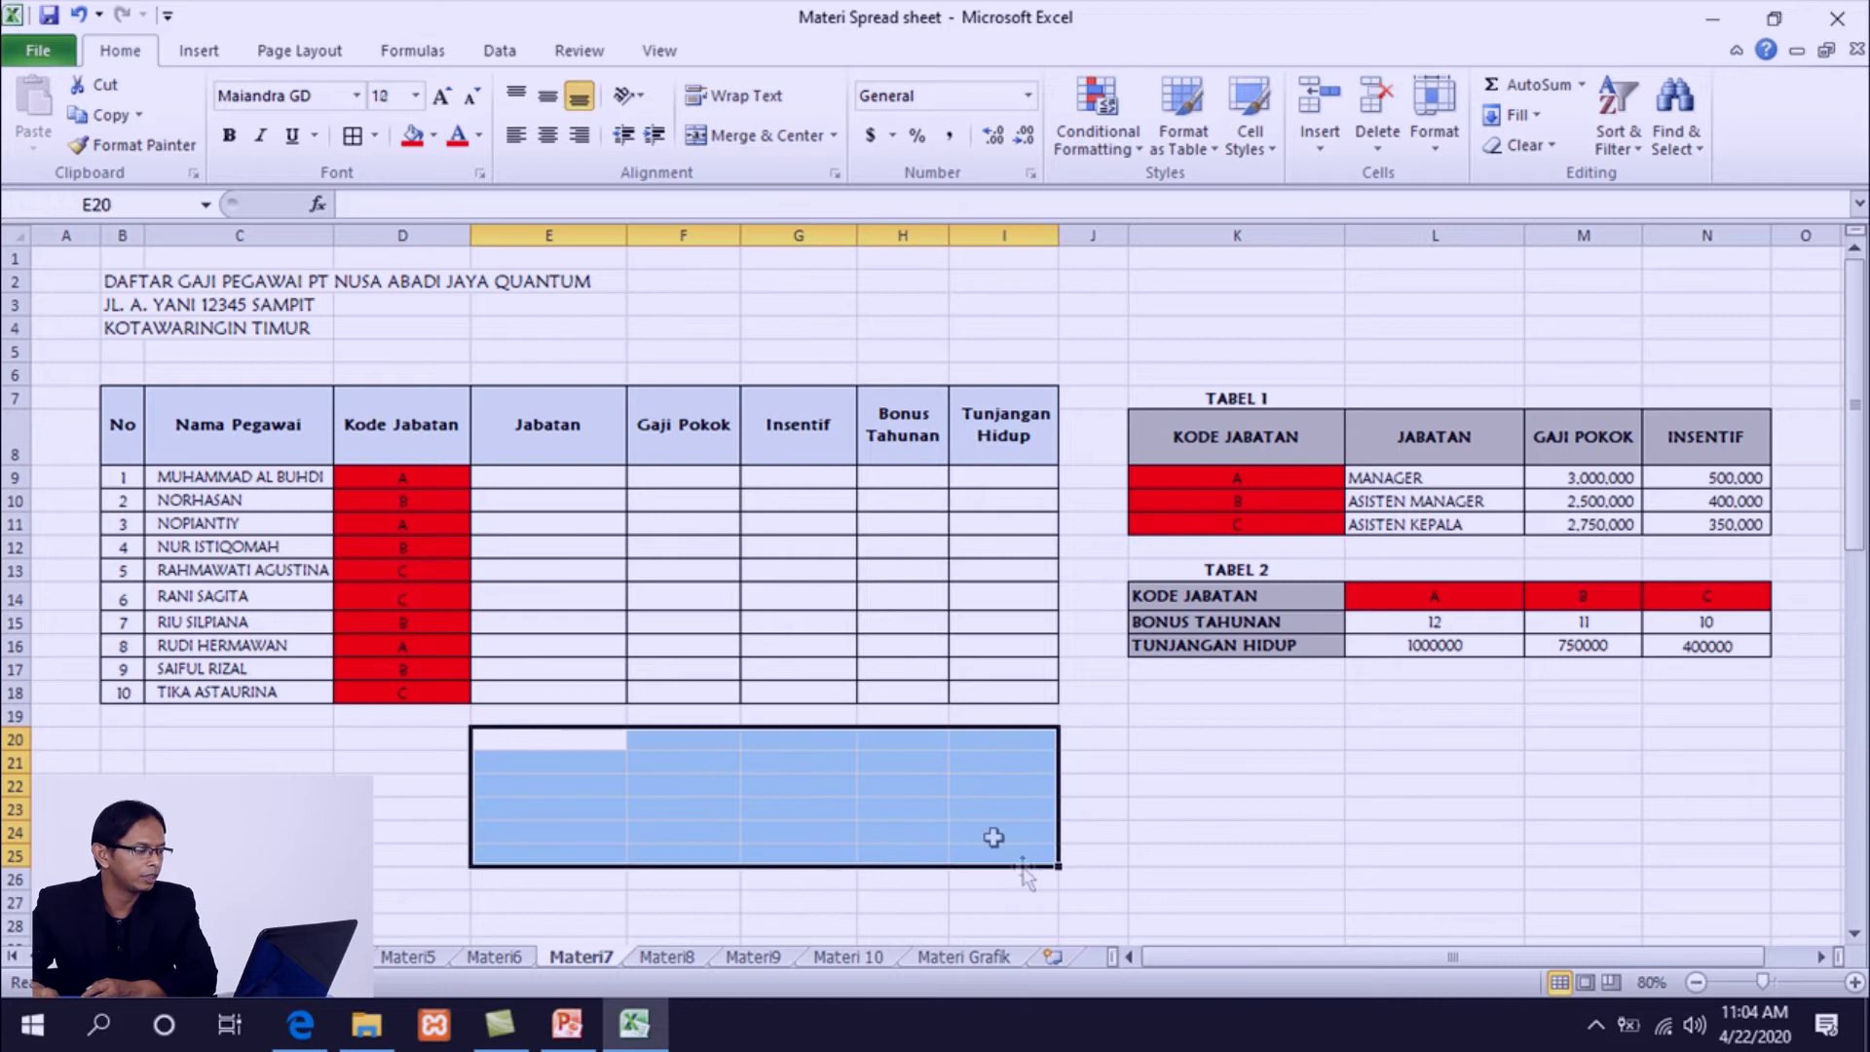
{"action": "left_click", "coordinate": [139, 207]}
{"action": "type", "text": "ta"}
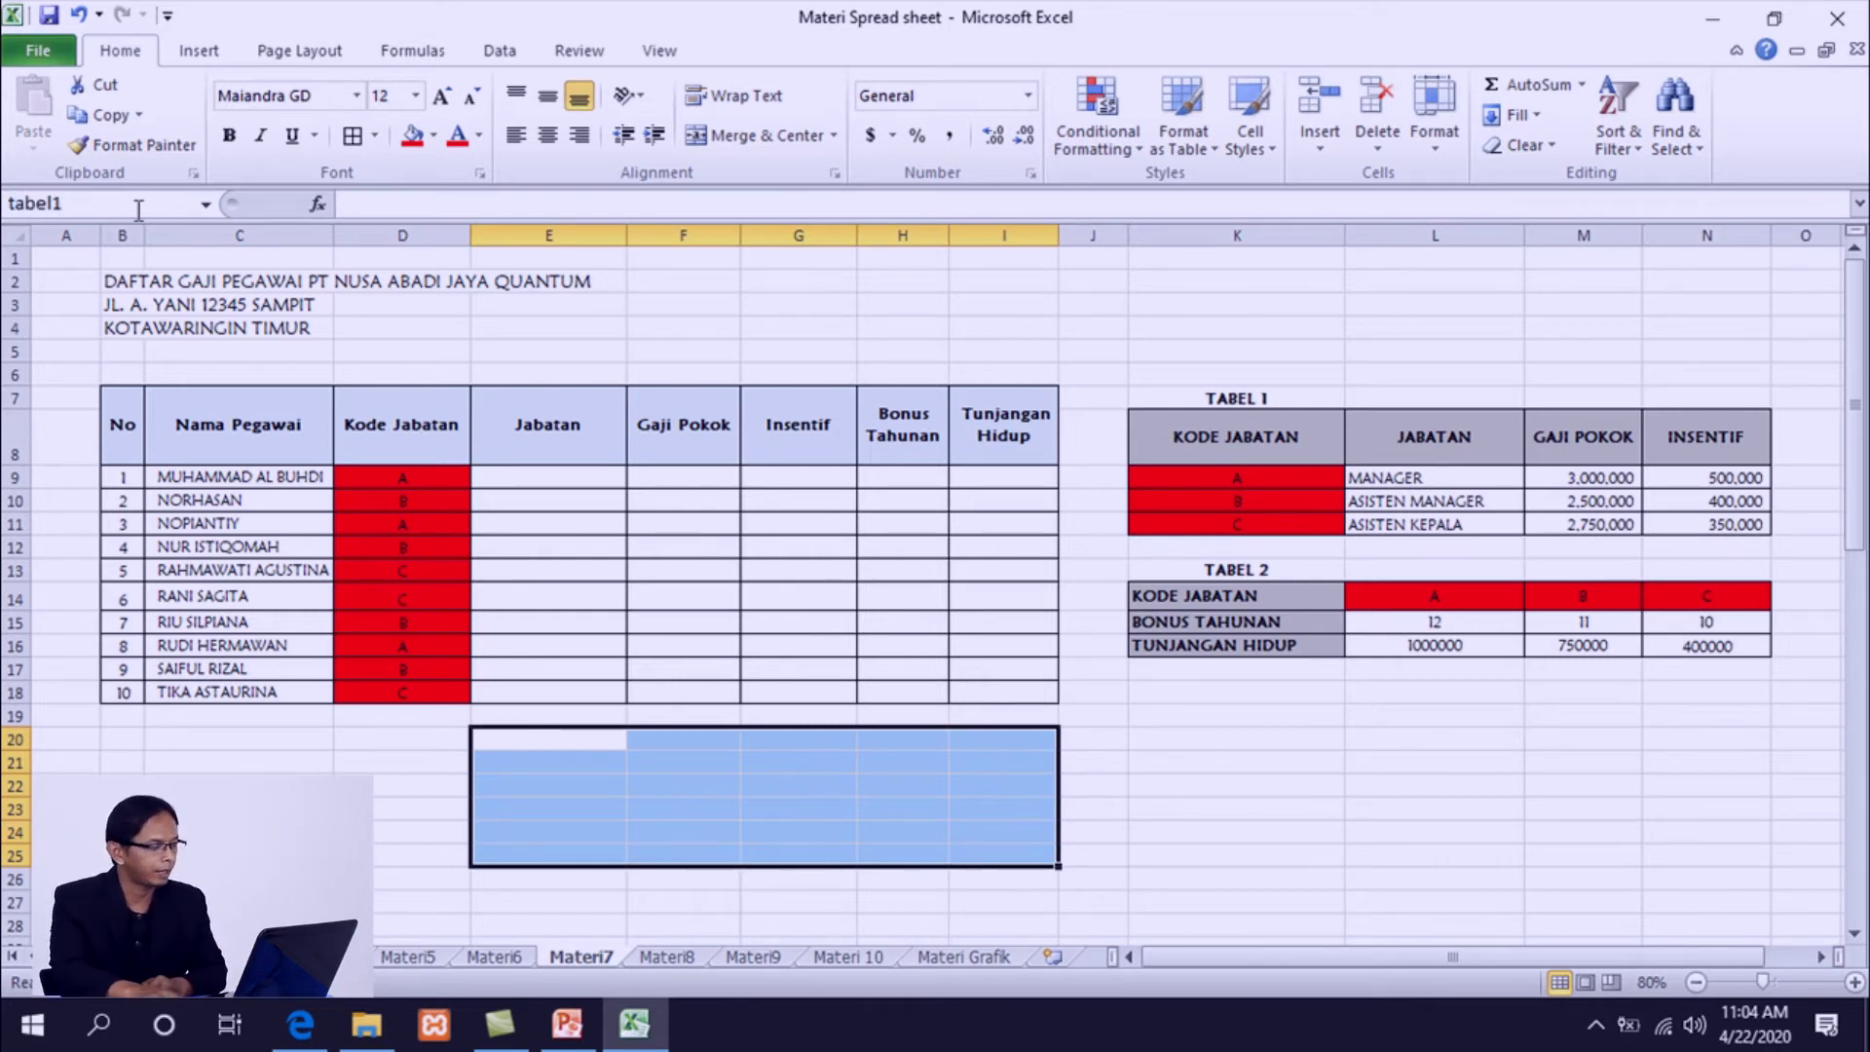
{"action": "type", "text": "bel1"}
{"action": "key", "text": "Return"}
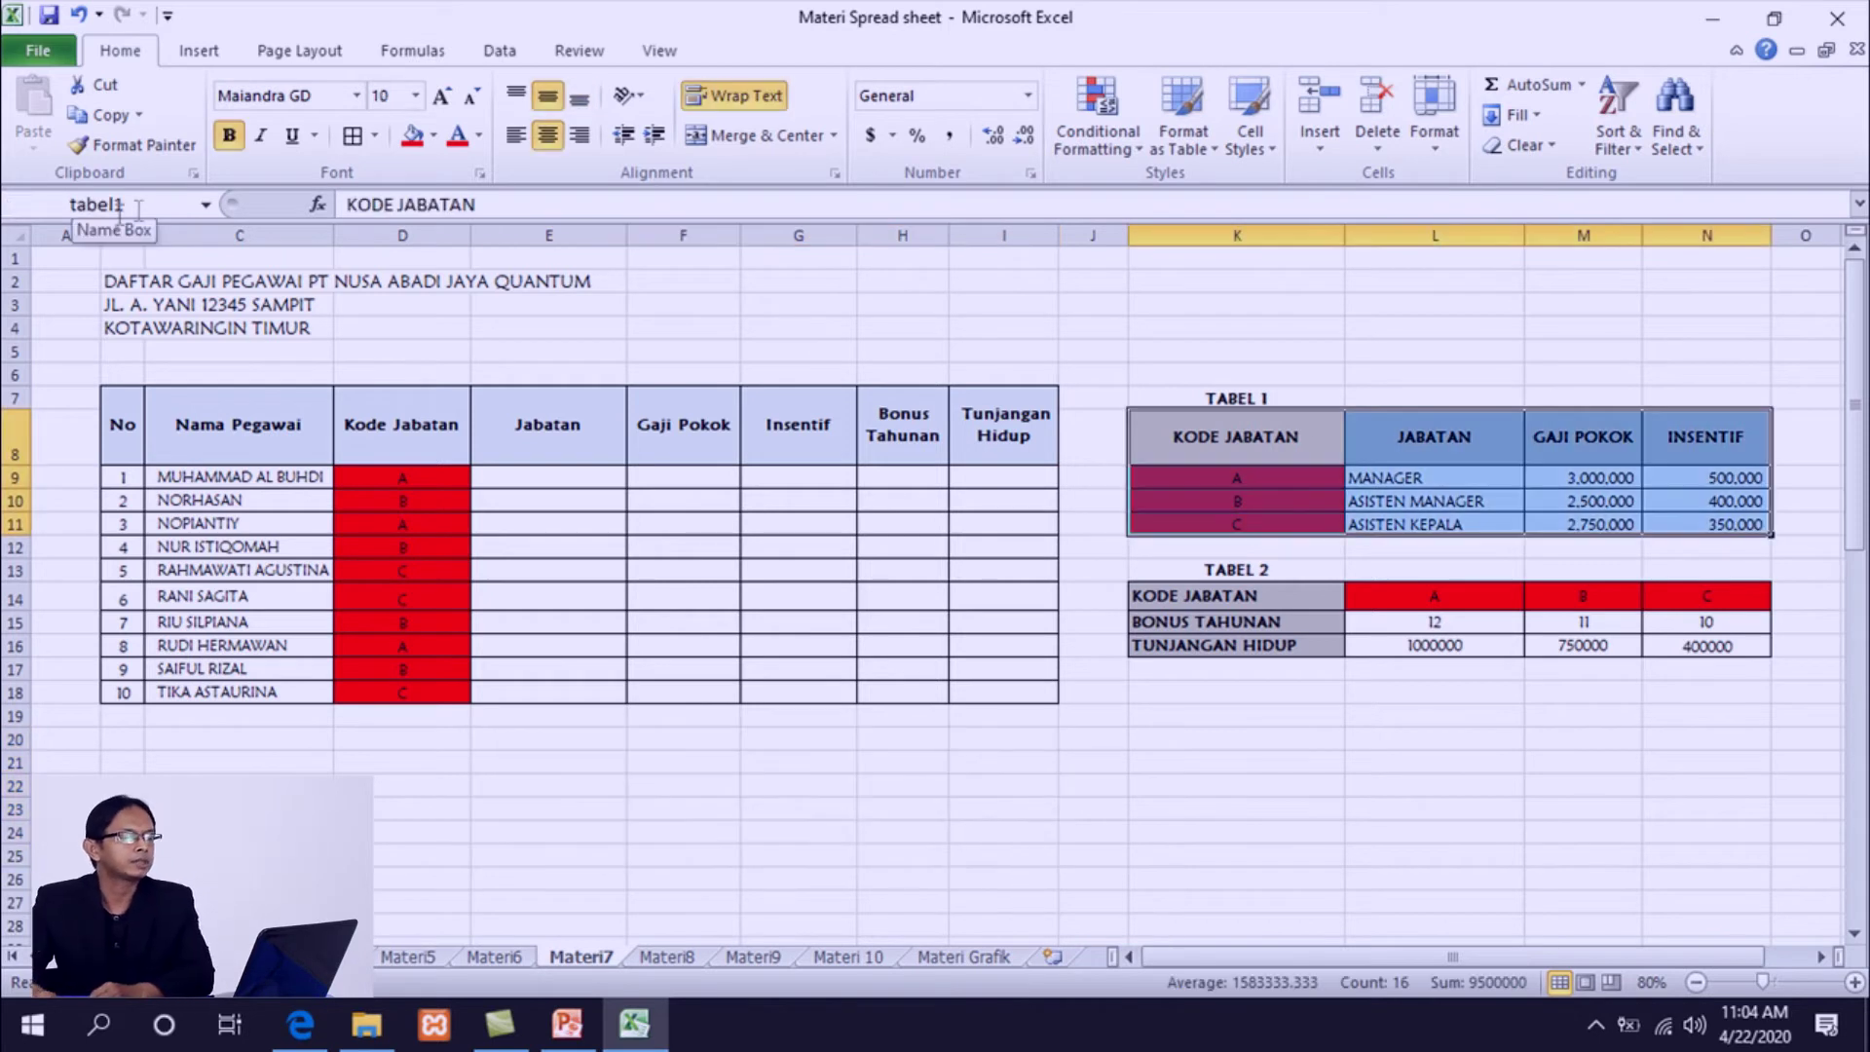
{"action": "left_click_drag", "start_coordinate": [1159, 419], "coordinate": [1739, 517]}
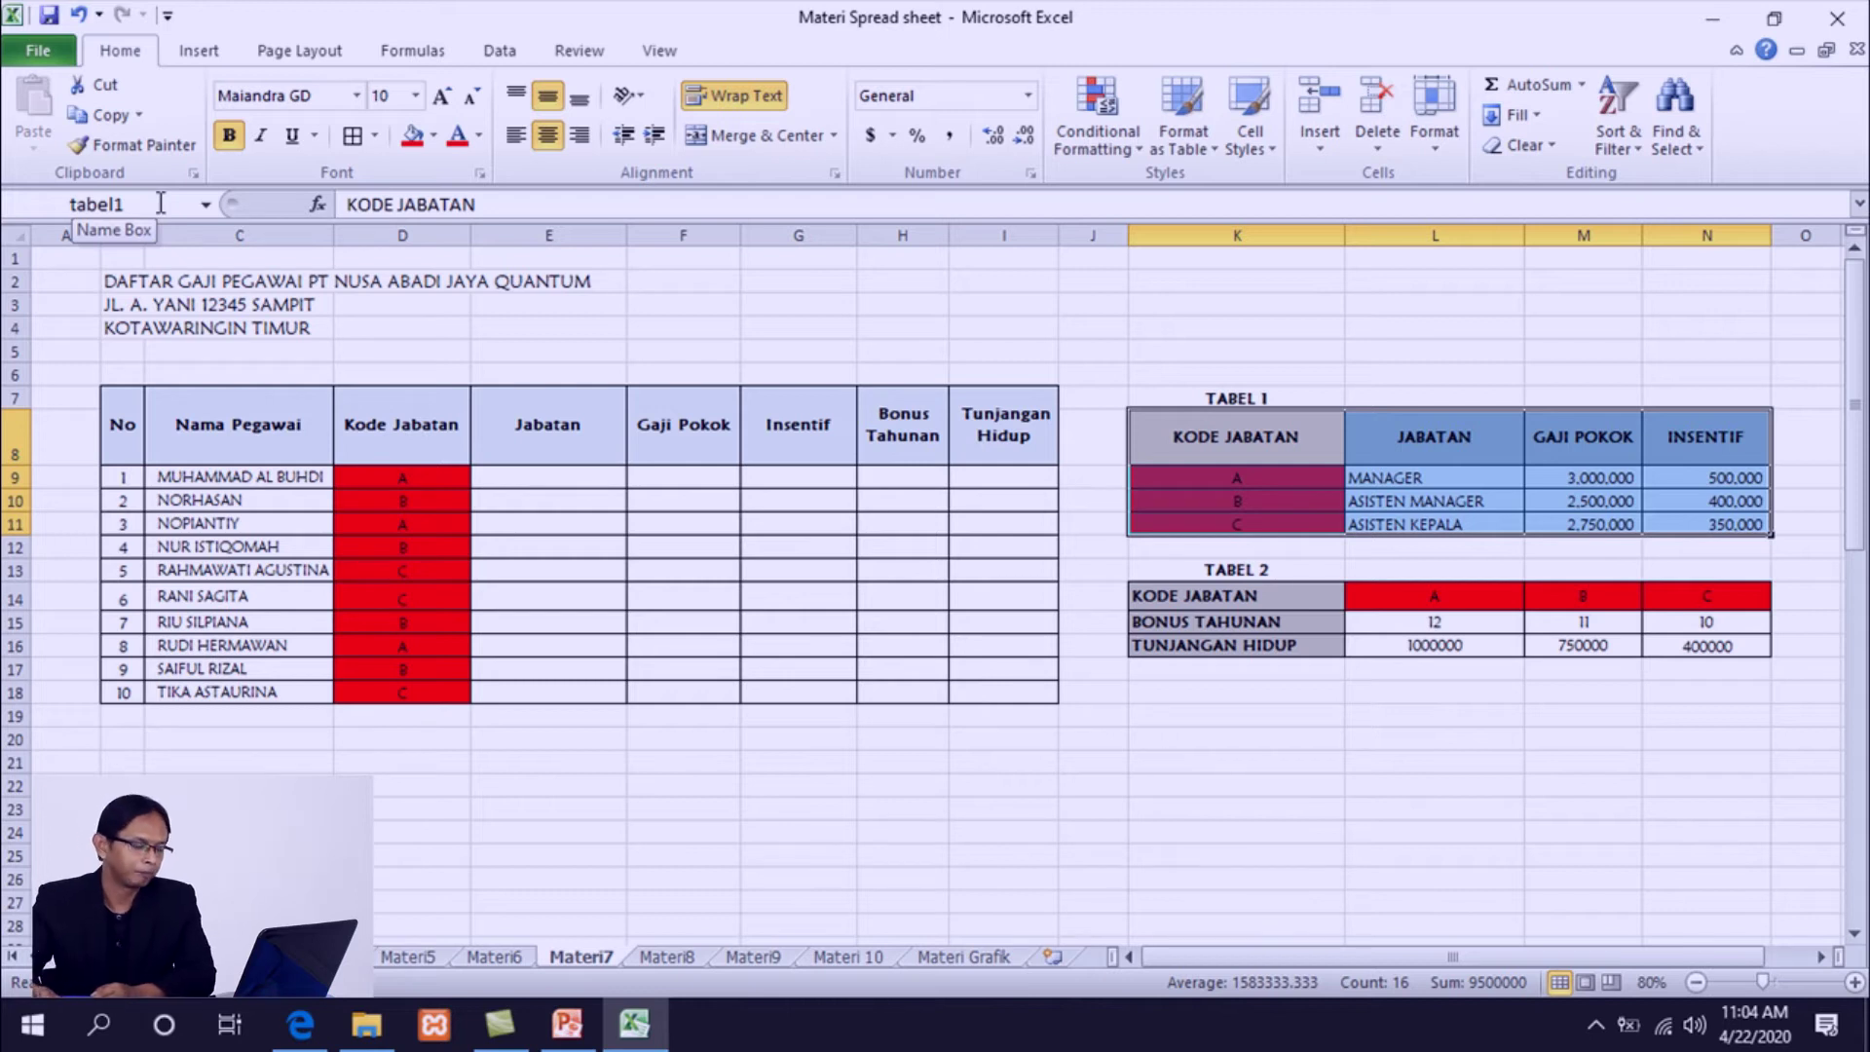
{"action": "left_click", "coordinate": [1177, 429]}
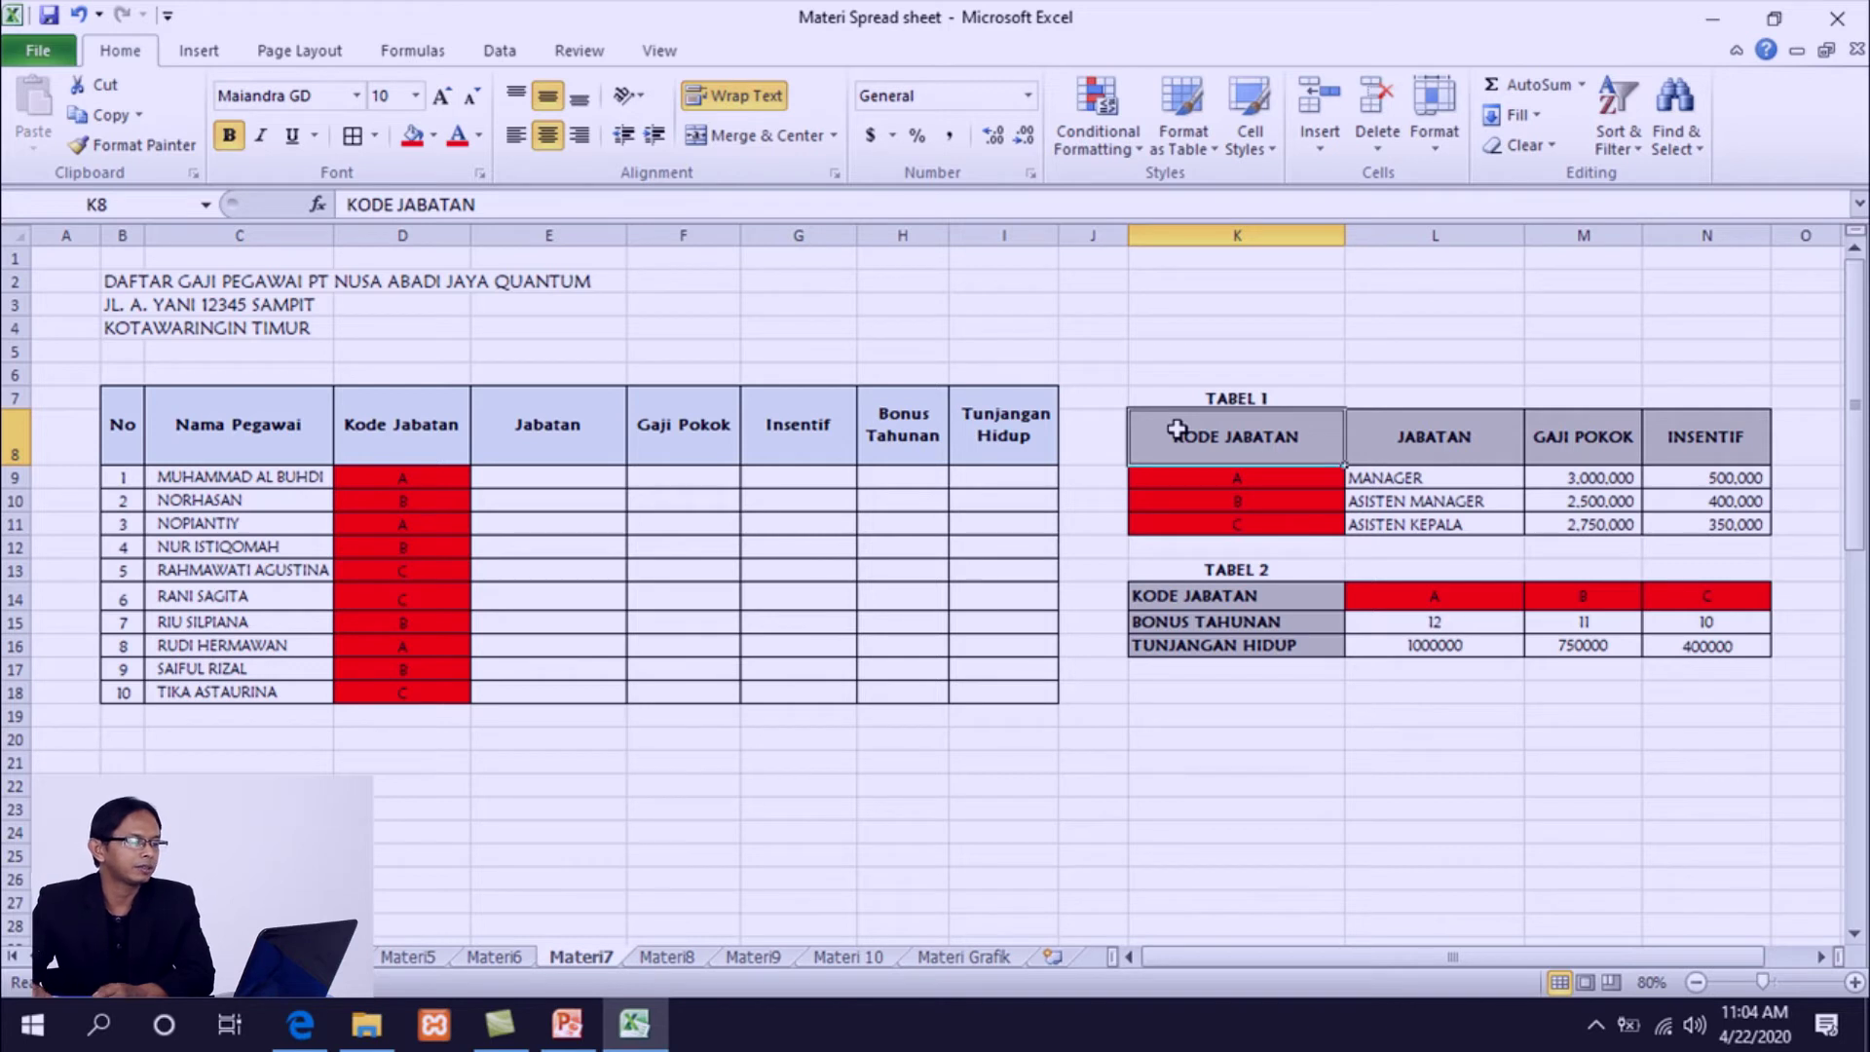
{"action": "left_click", "coordinate": [517, 479]}
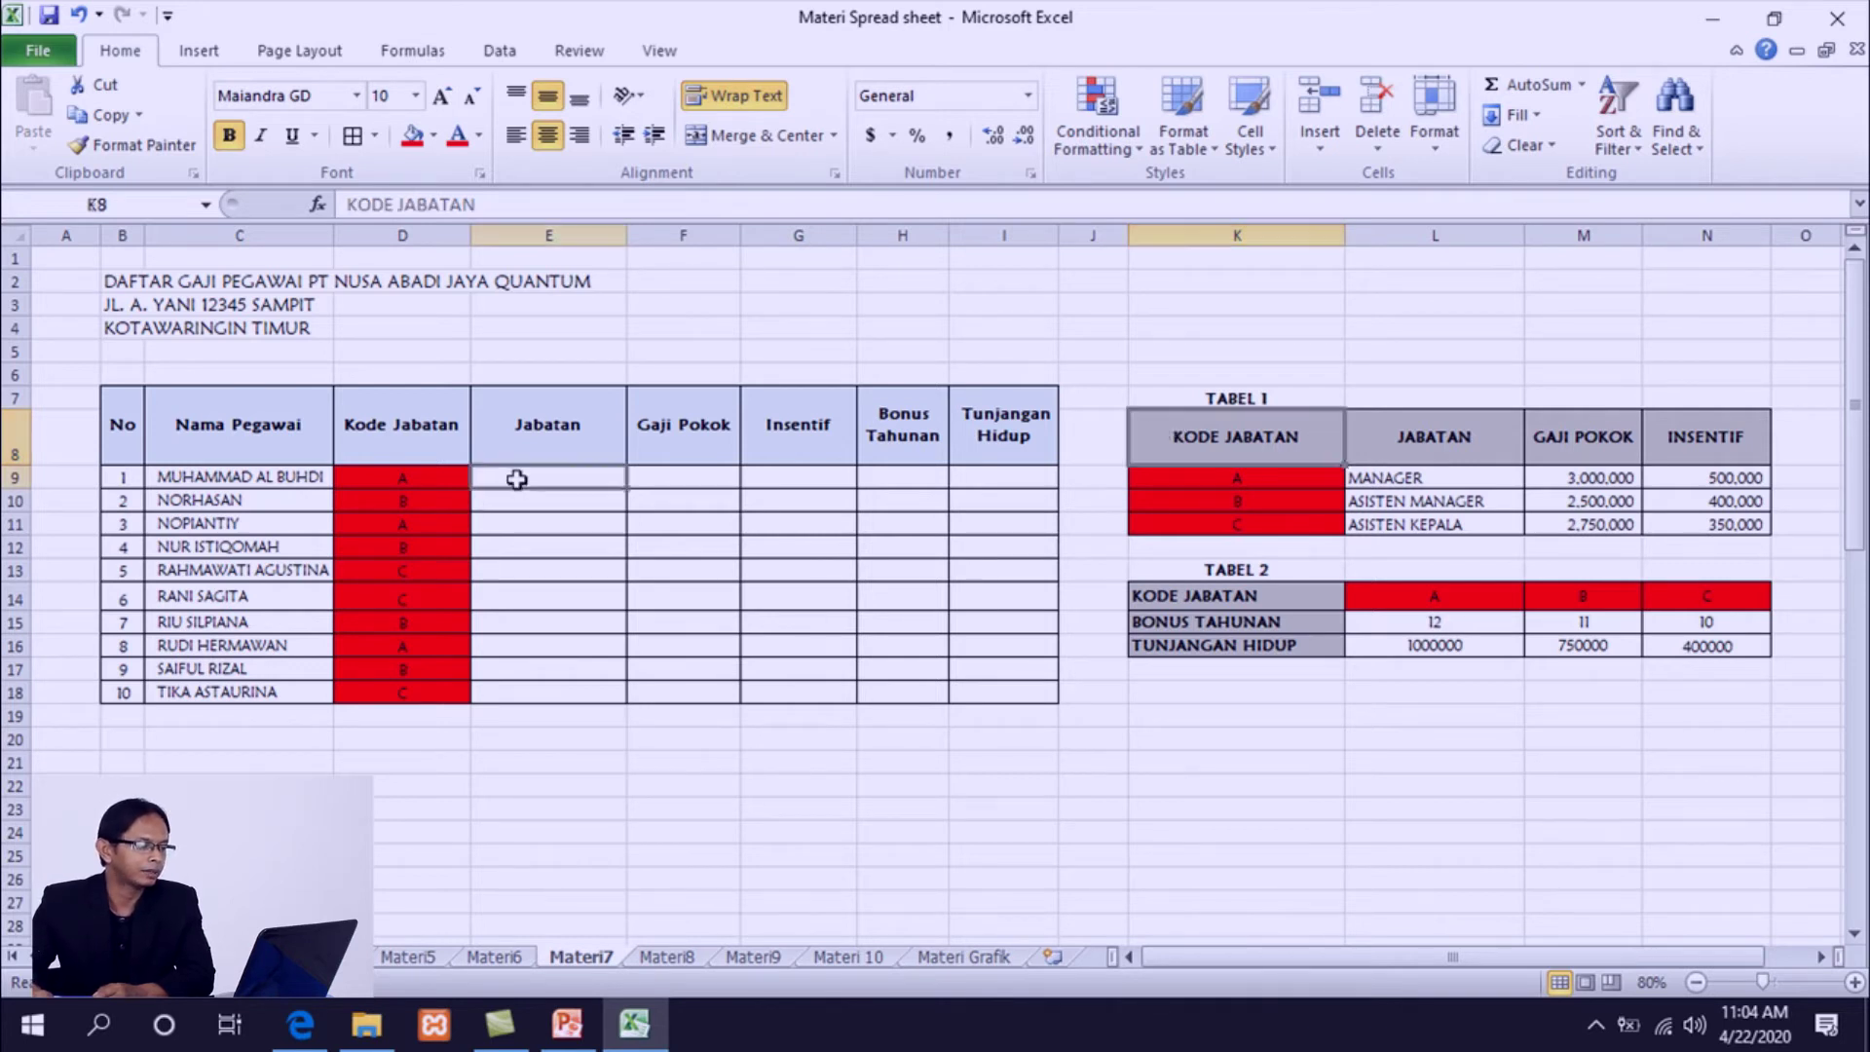
{"action": "left_click", "coordinate": [1209, 436]}
{"action": "left_click_drag", "start_coordinate": [1209, 436], "coordinate": [1706, 428]}
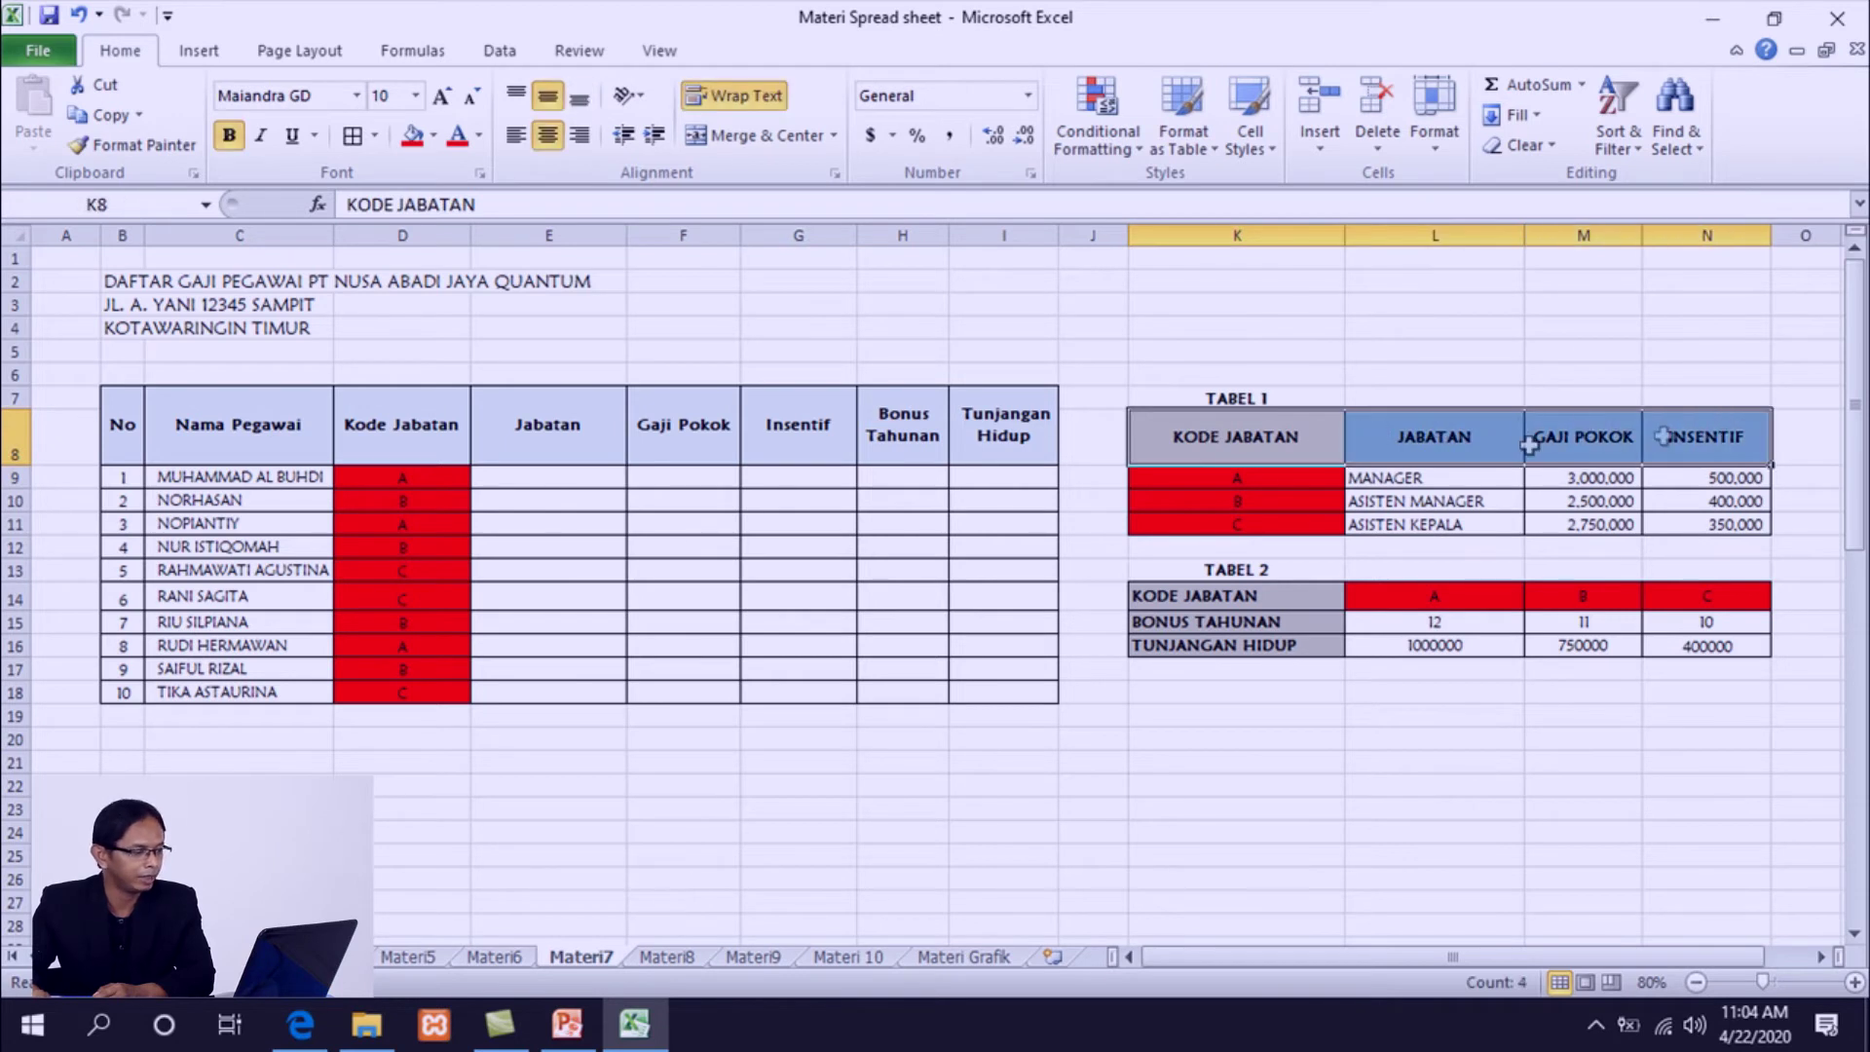
{"action": "left_click", "coordinate": [568, 482]}
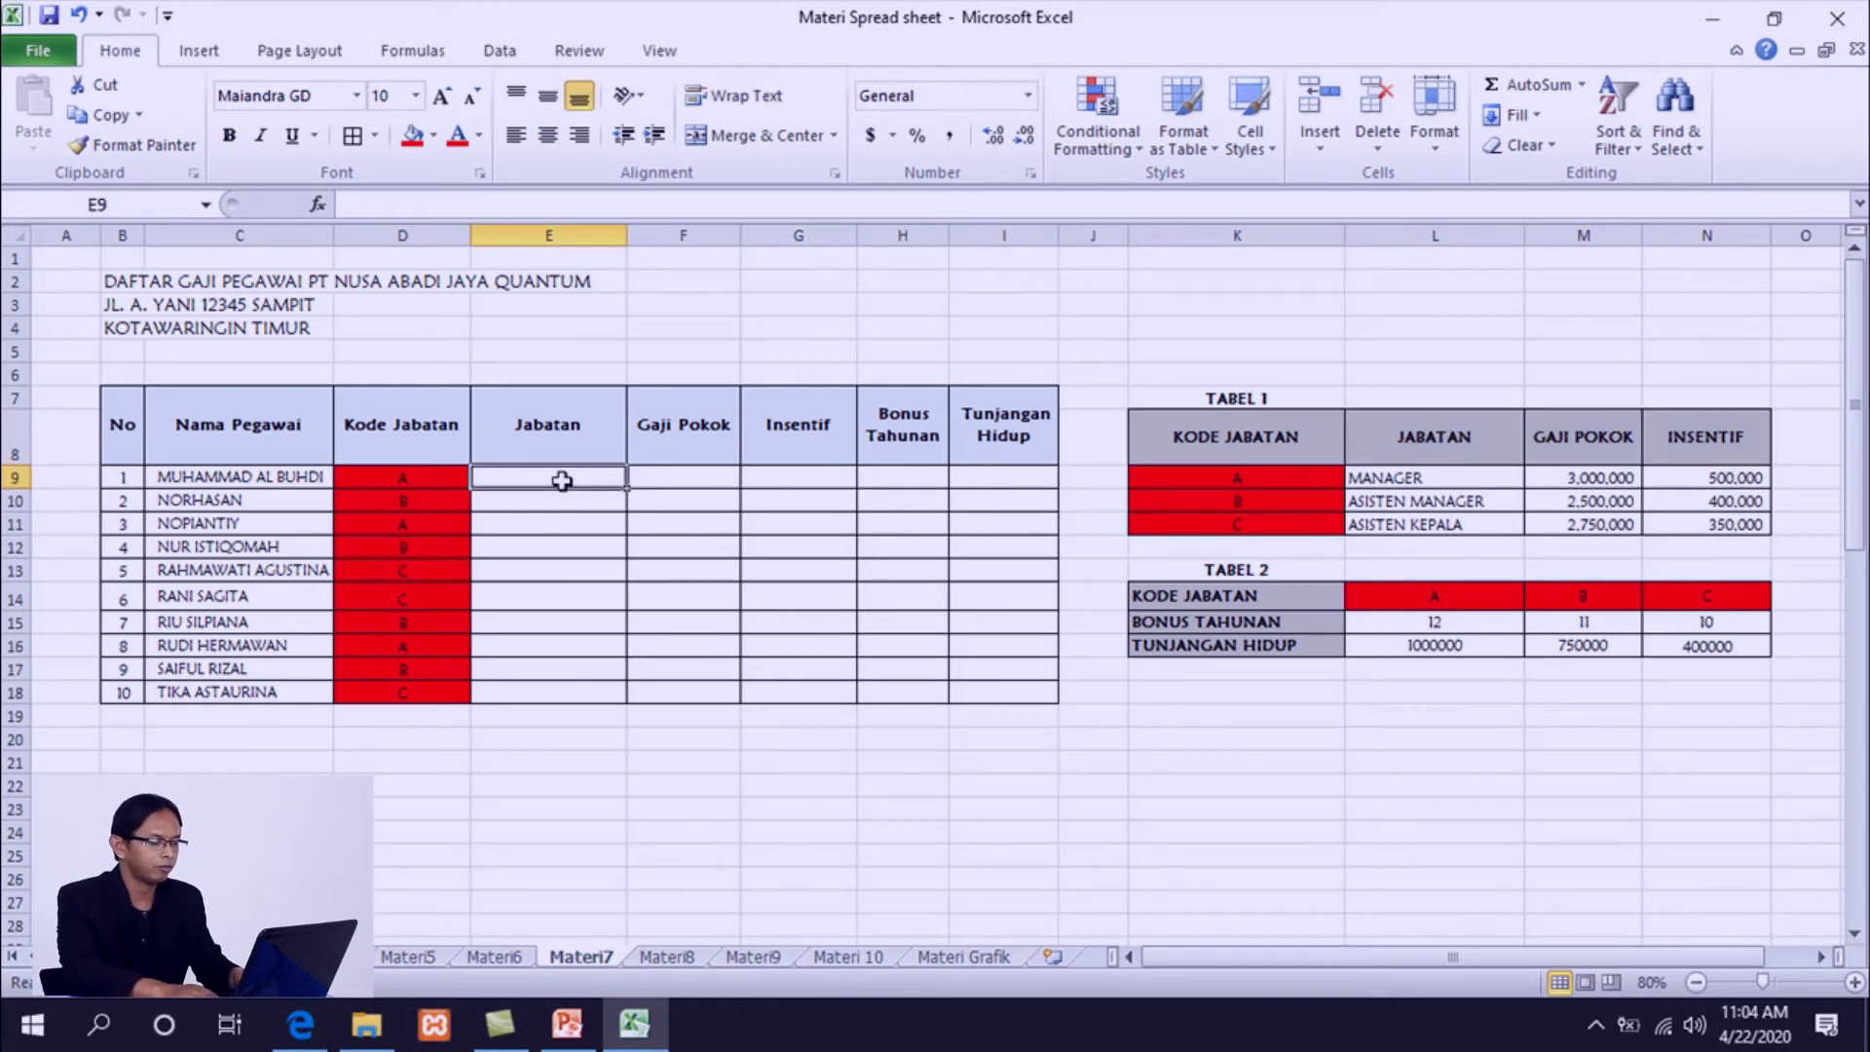
{"action": "type", "text": "="}
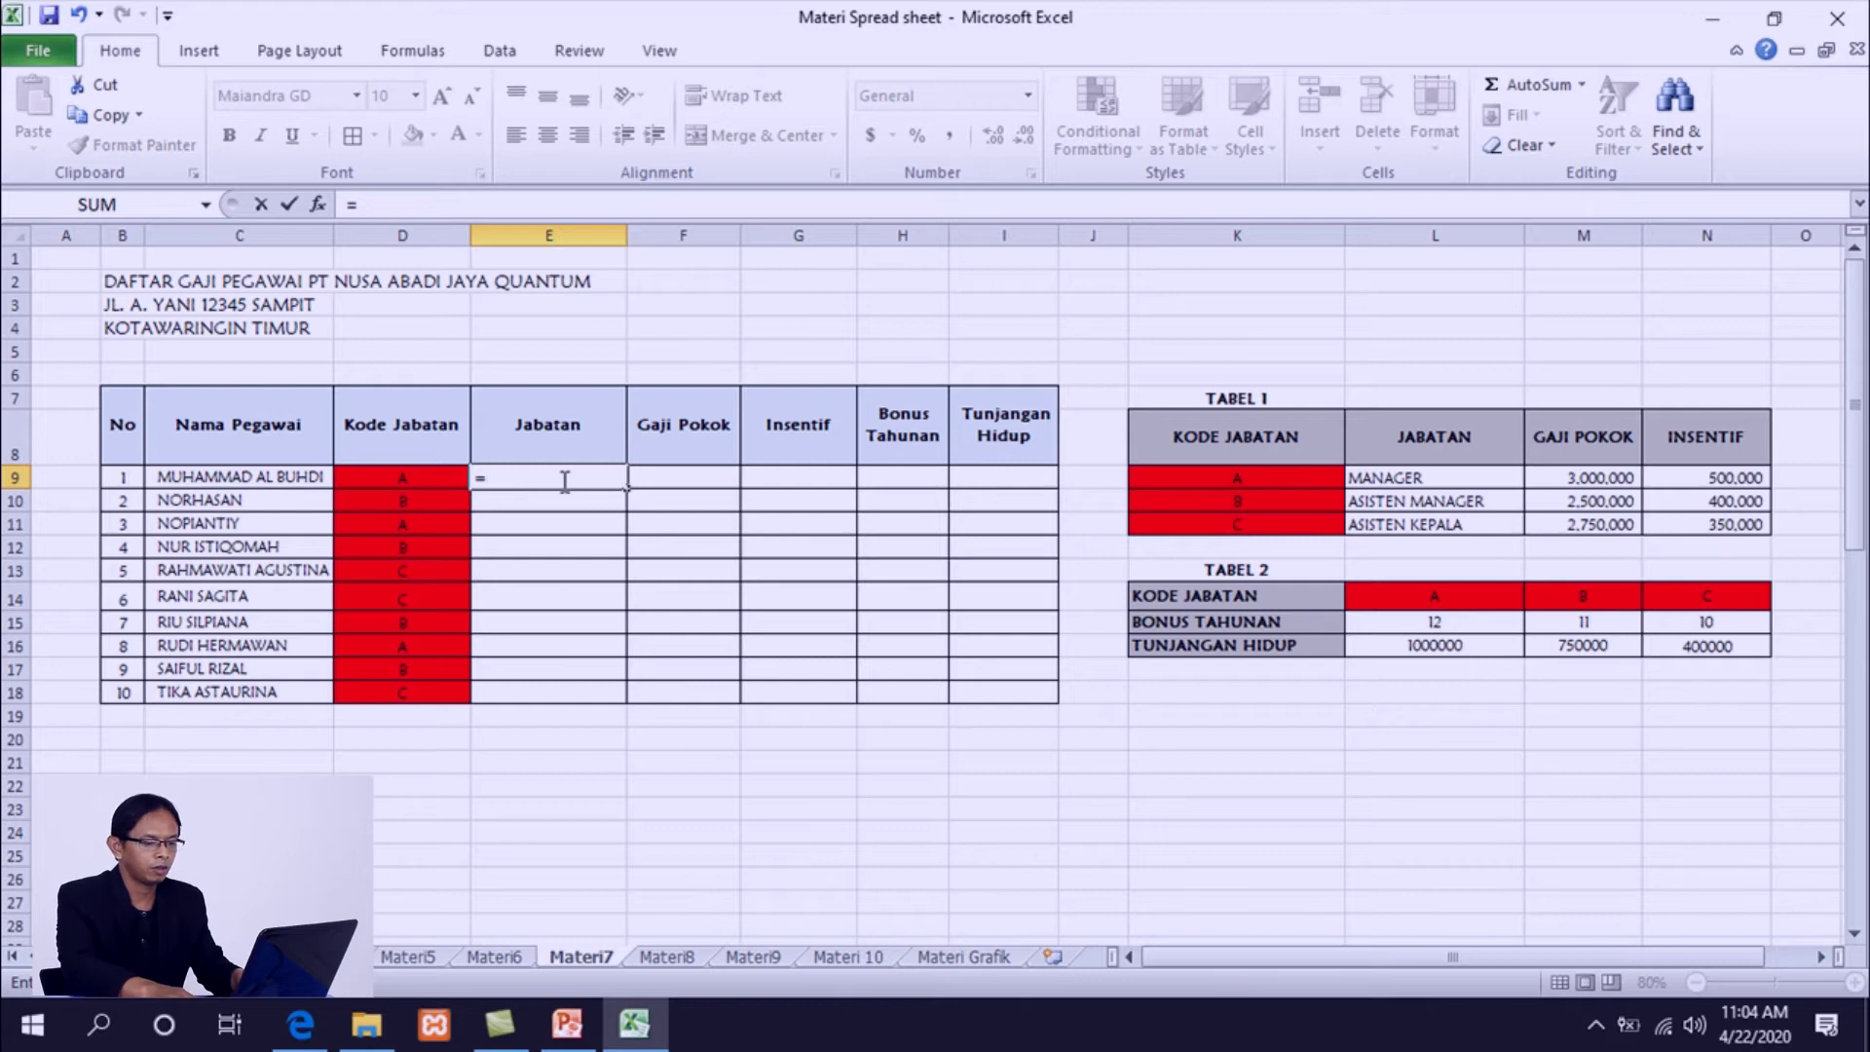
{"action": "key", "text": "BackSpace"}
{"action": "left_click", "coordinate": [588, 524]}
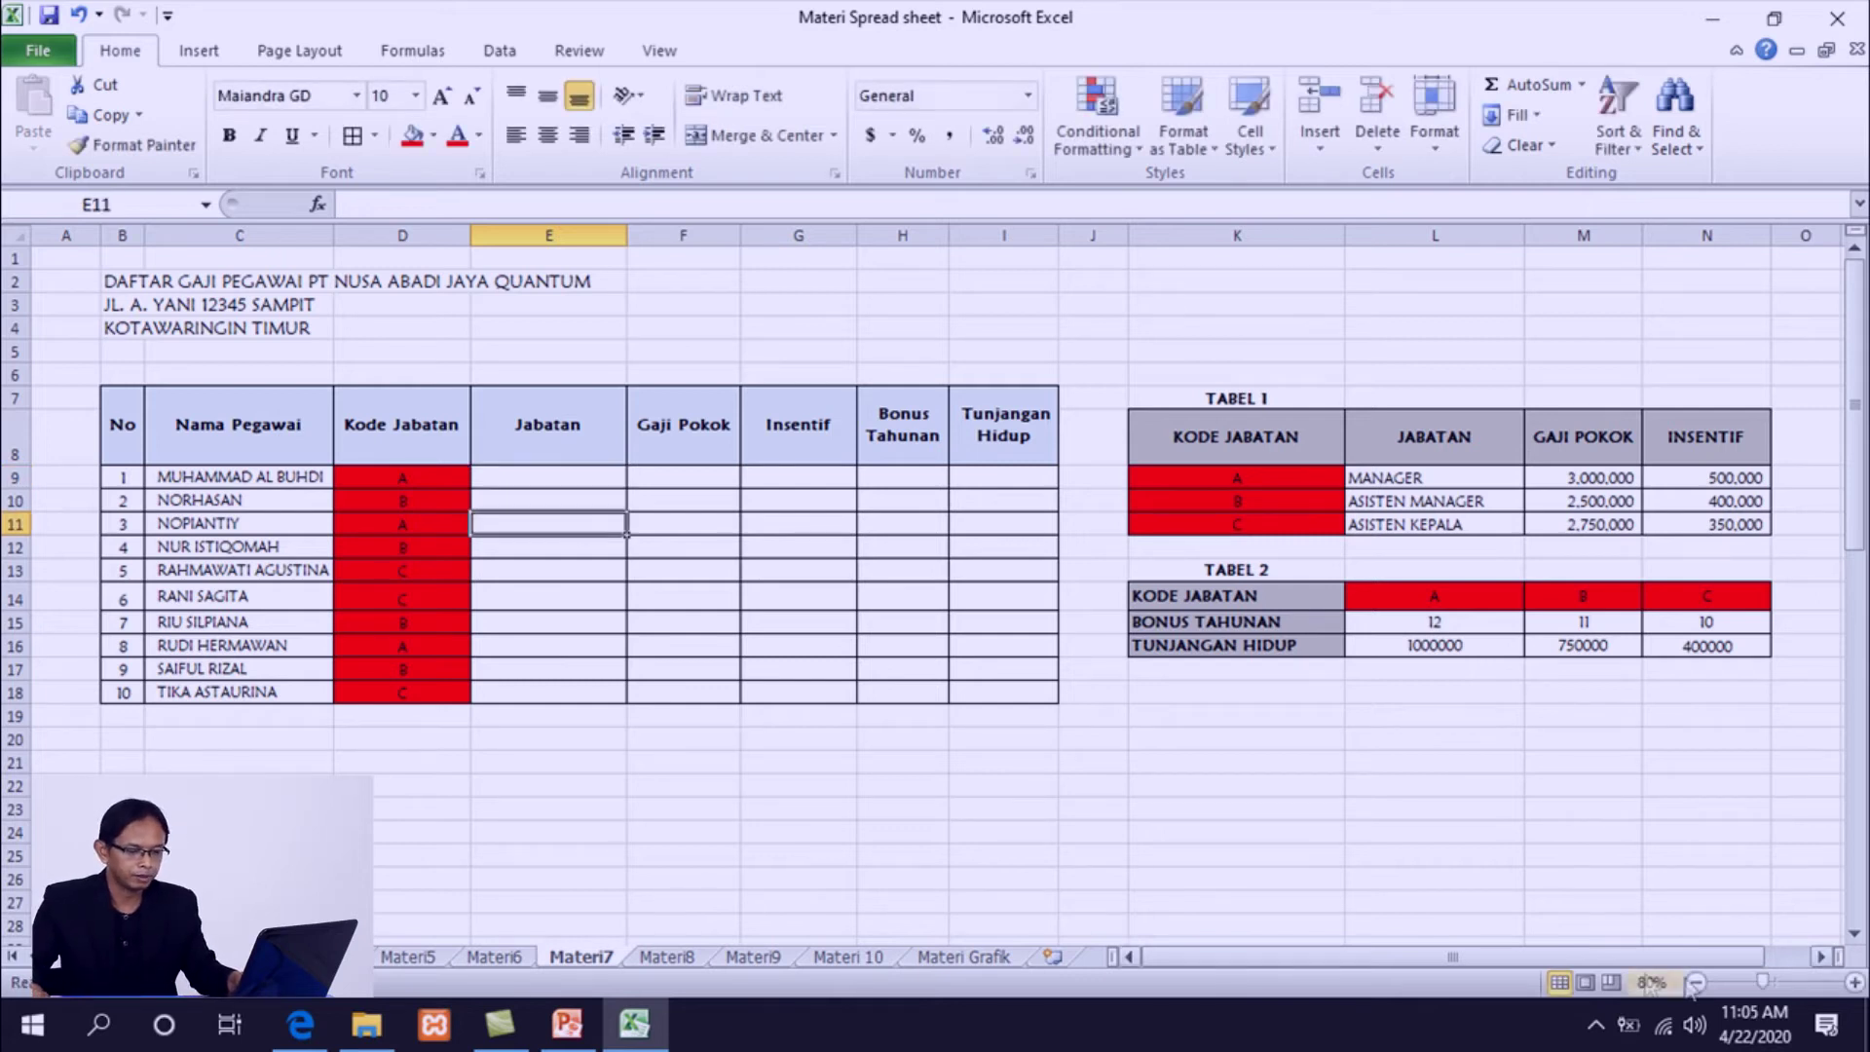
{"action": "left_click", "coordinate": [1841, 984]}
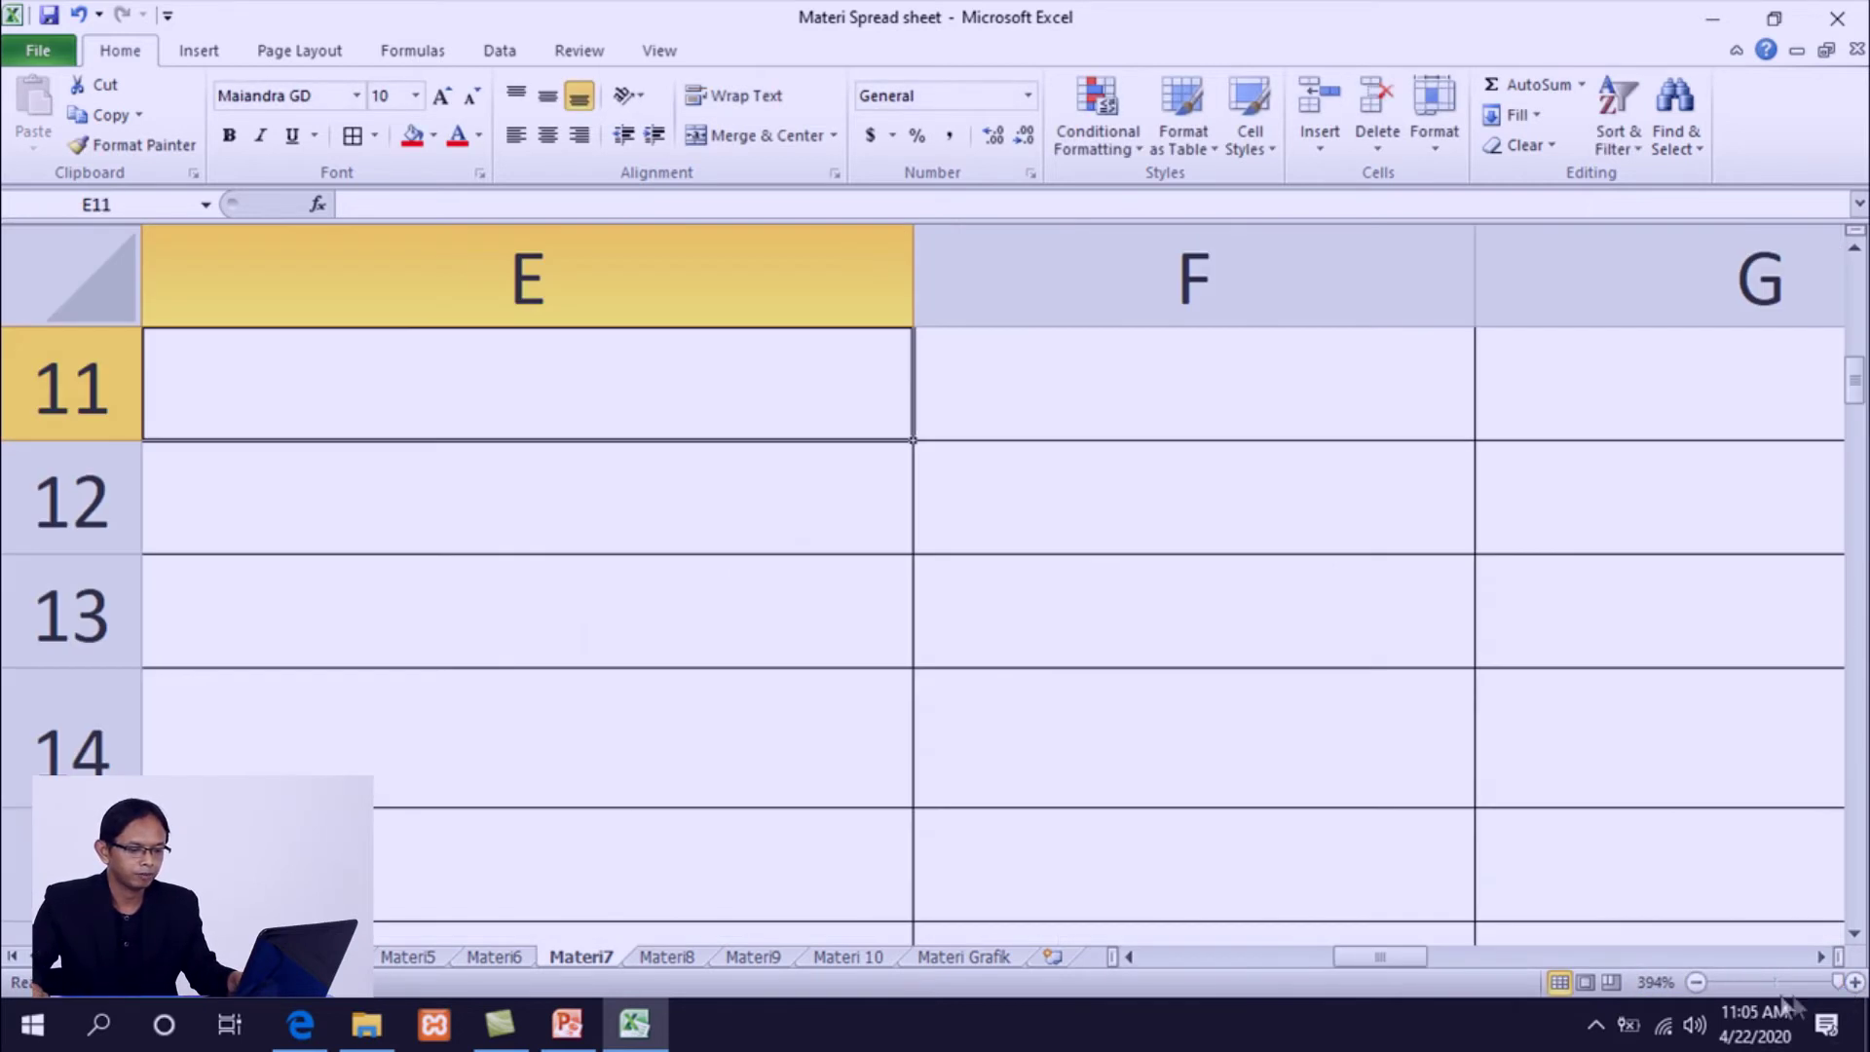
{"action": "left_click", "coordinate": [1698, 984]}
{"action": "left_click_drag", "start_coordinate": [1837, 984], "coordinate": [1764, 993]}
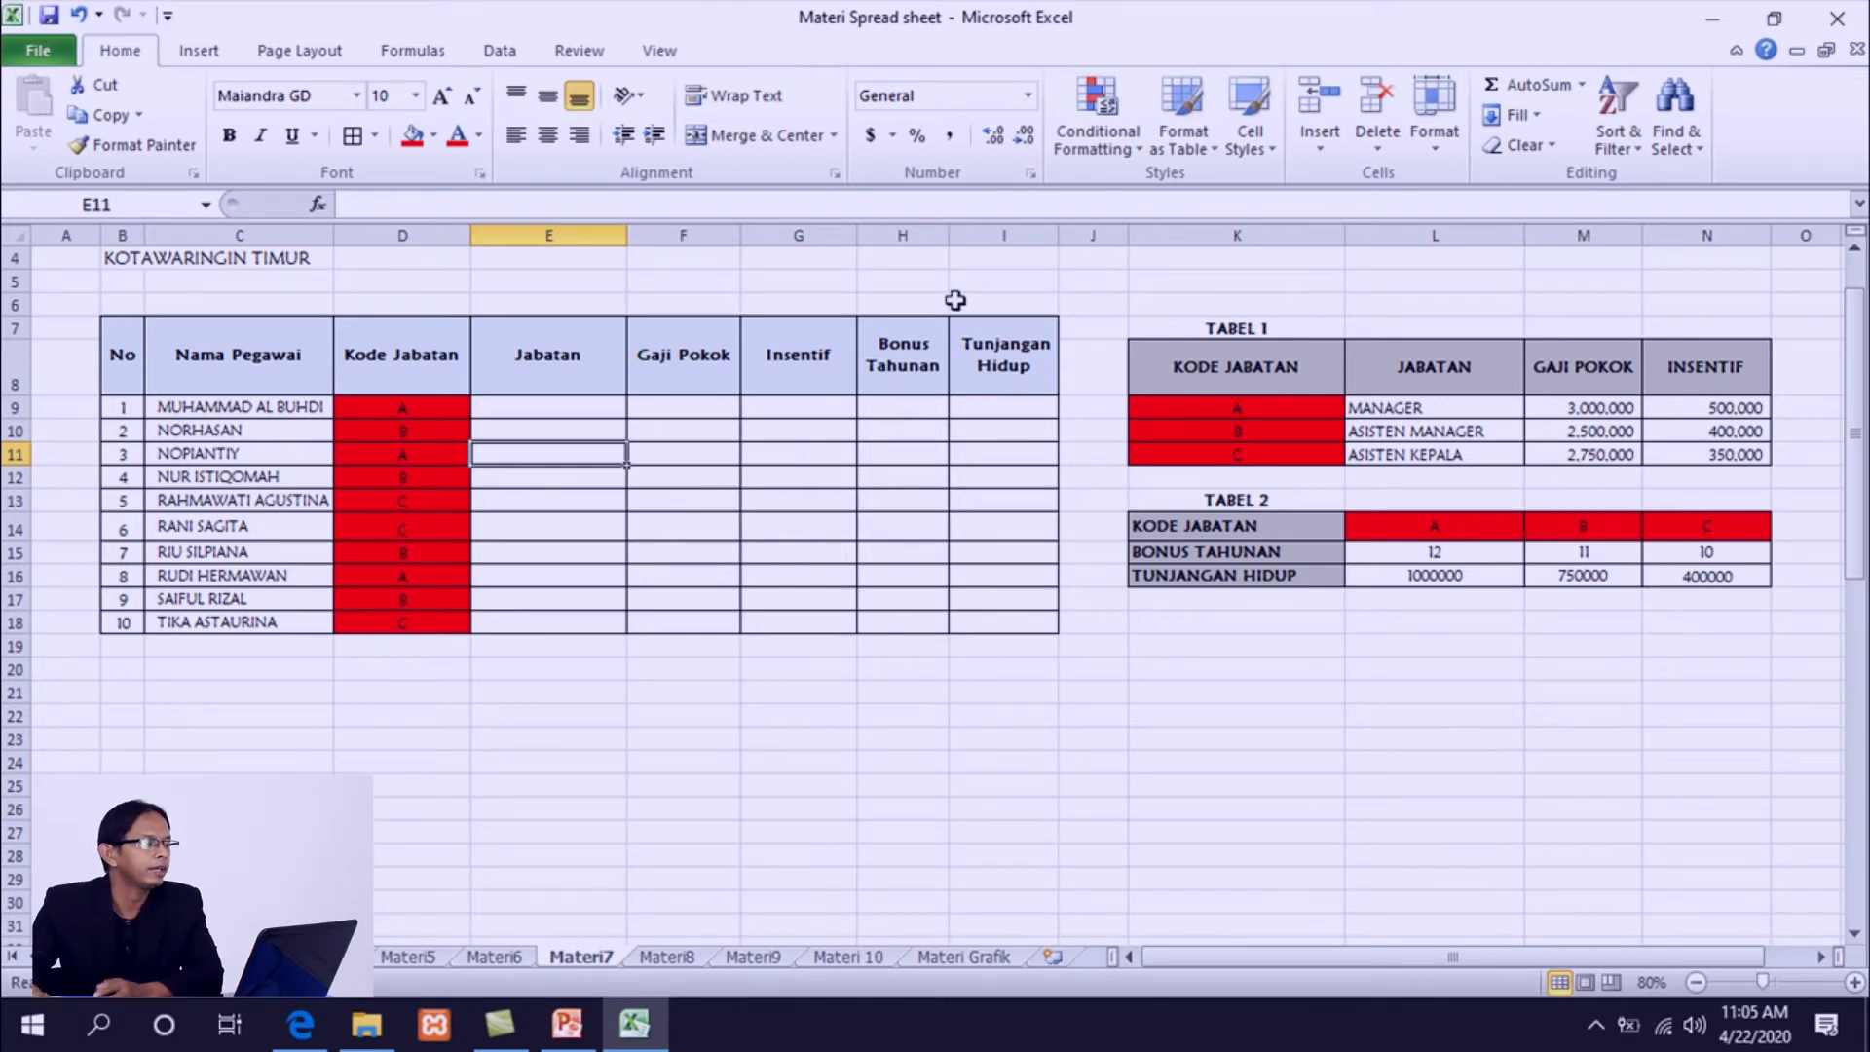
- Enter =VLOOKUP(D9,tabel1,2,0) in E9 to look up the first employee's Jabatan from the Kode Jabatan
{"action": "left_click", "coordinate": [566, 404]}
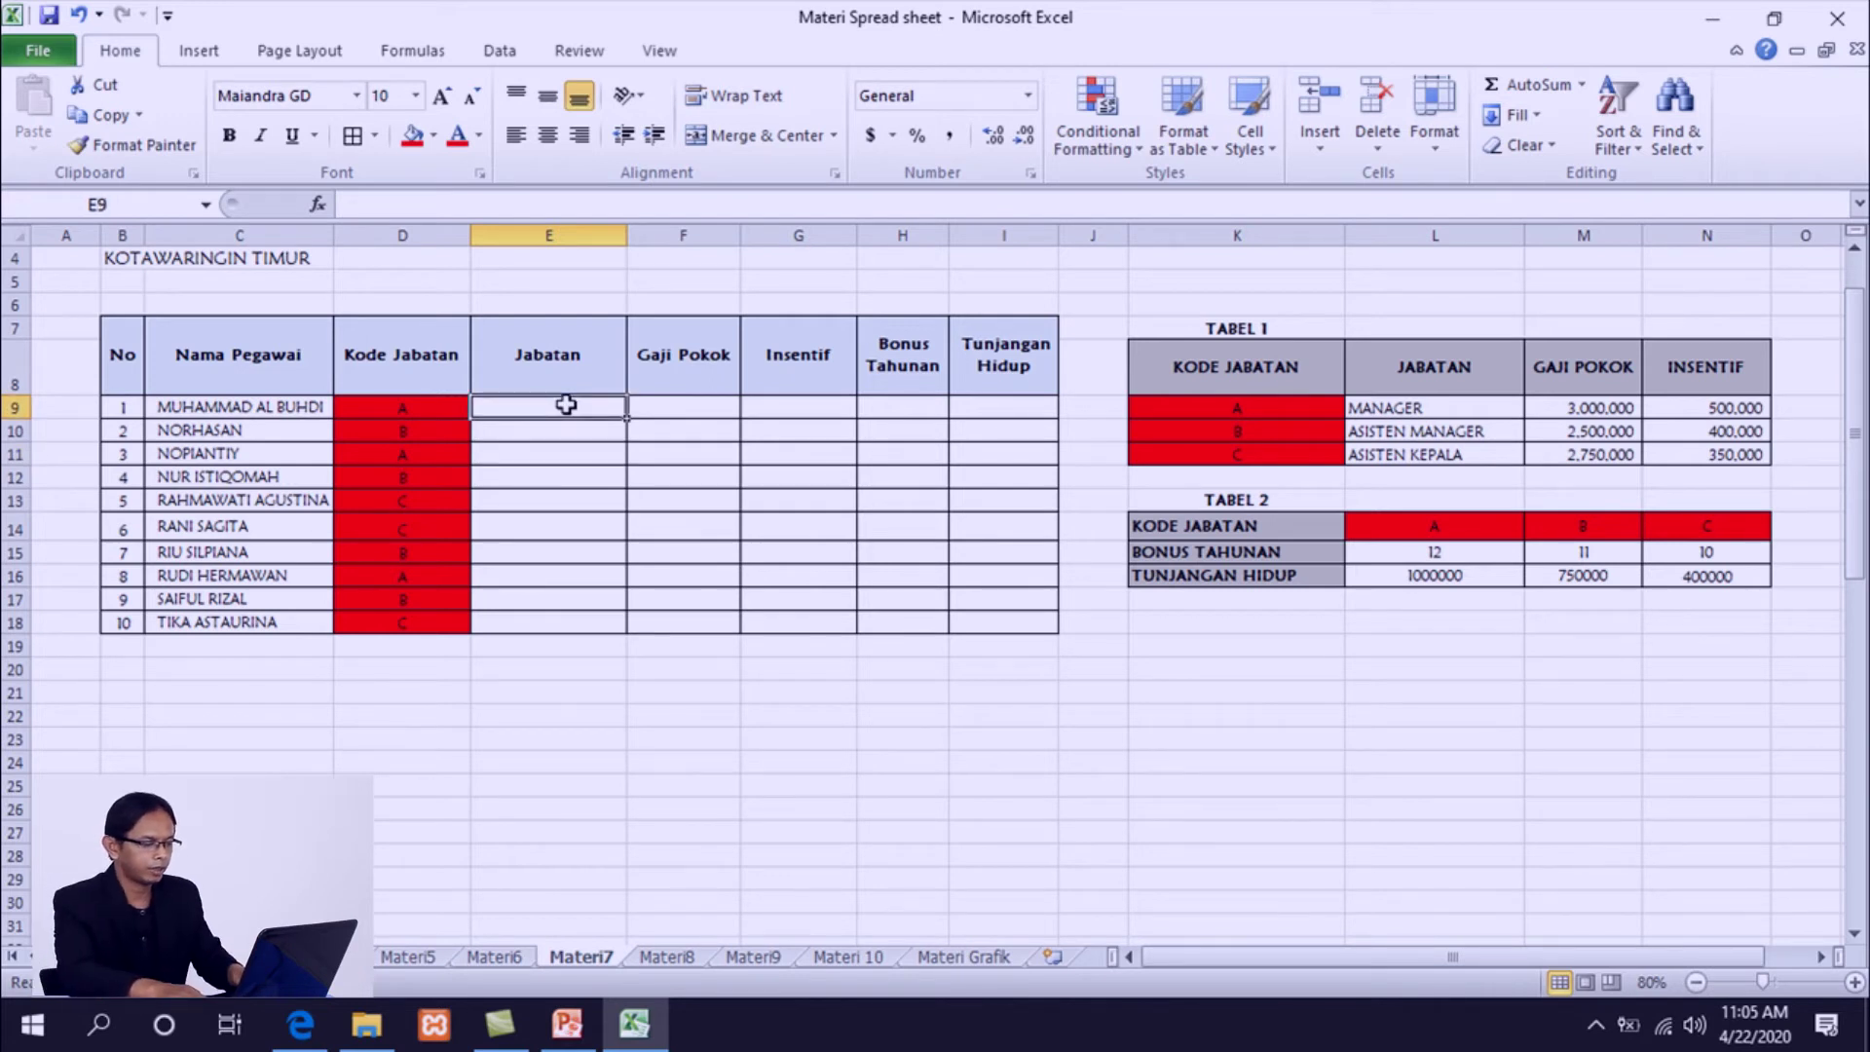
{"action": "type", "text": "=vll"}
{"action": "key", "text": "BackSpace"}
{"action": "key", "text": "BackSpace"}
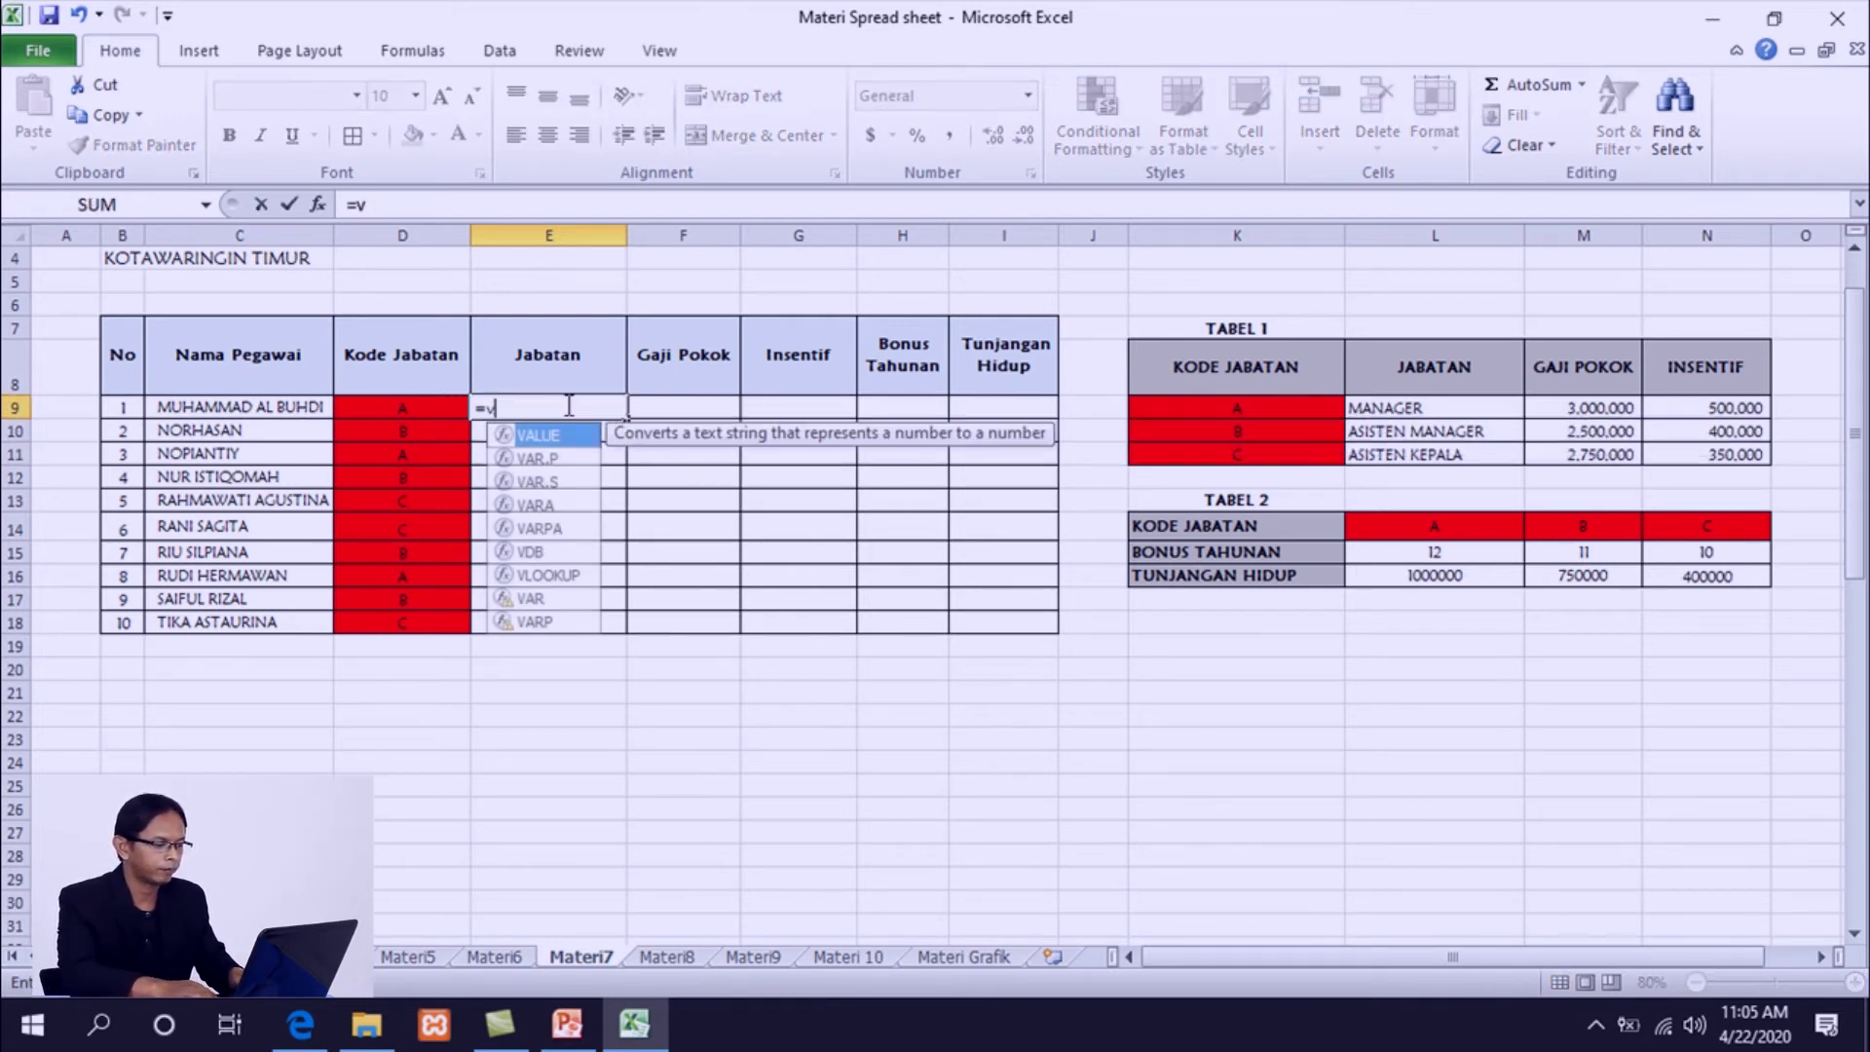
{"action": "type", "text": "lo"}
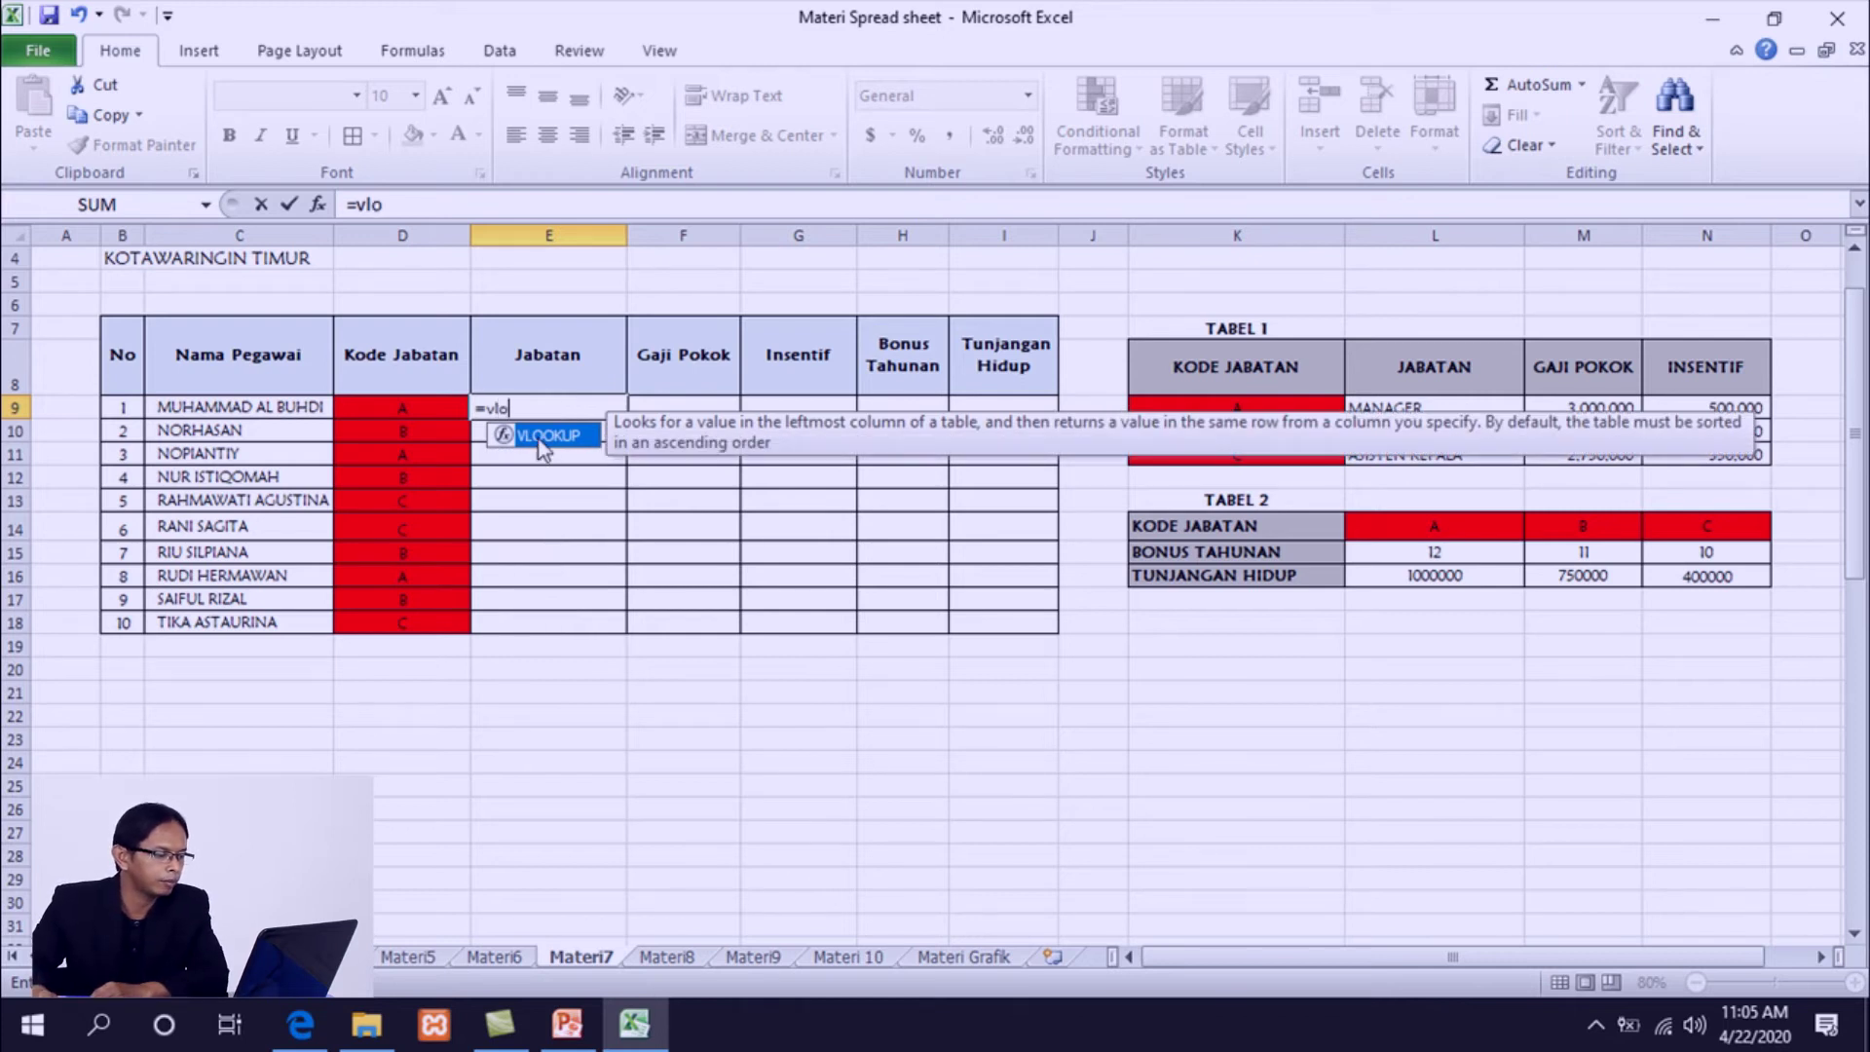
{"action": "double_click", "coordinate": [539, 435]}
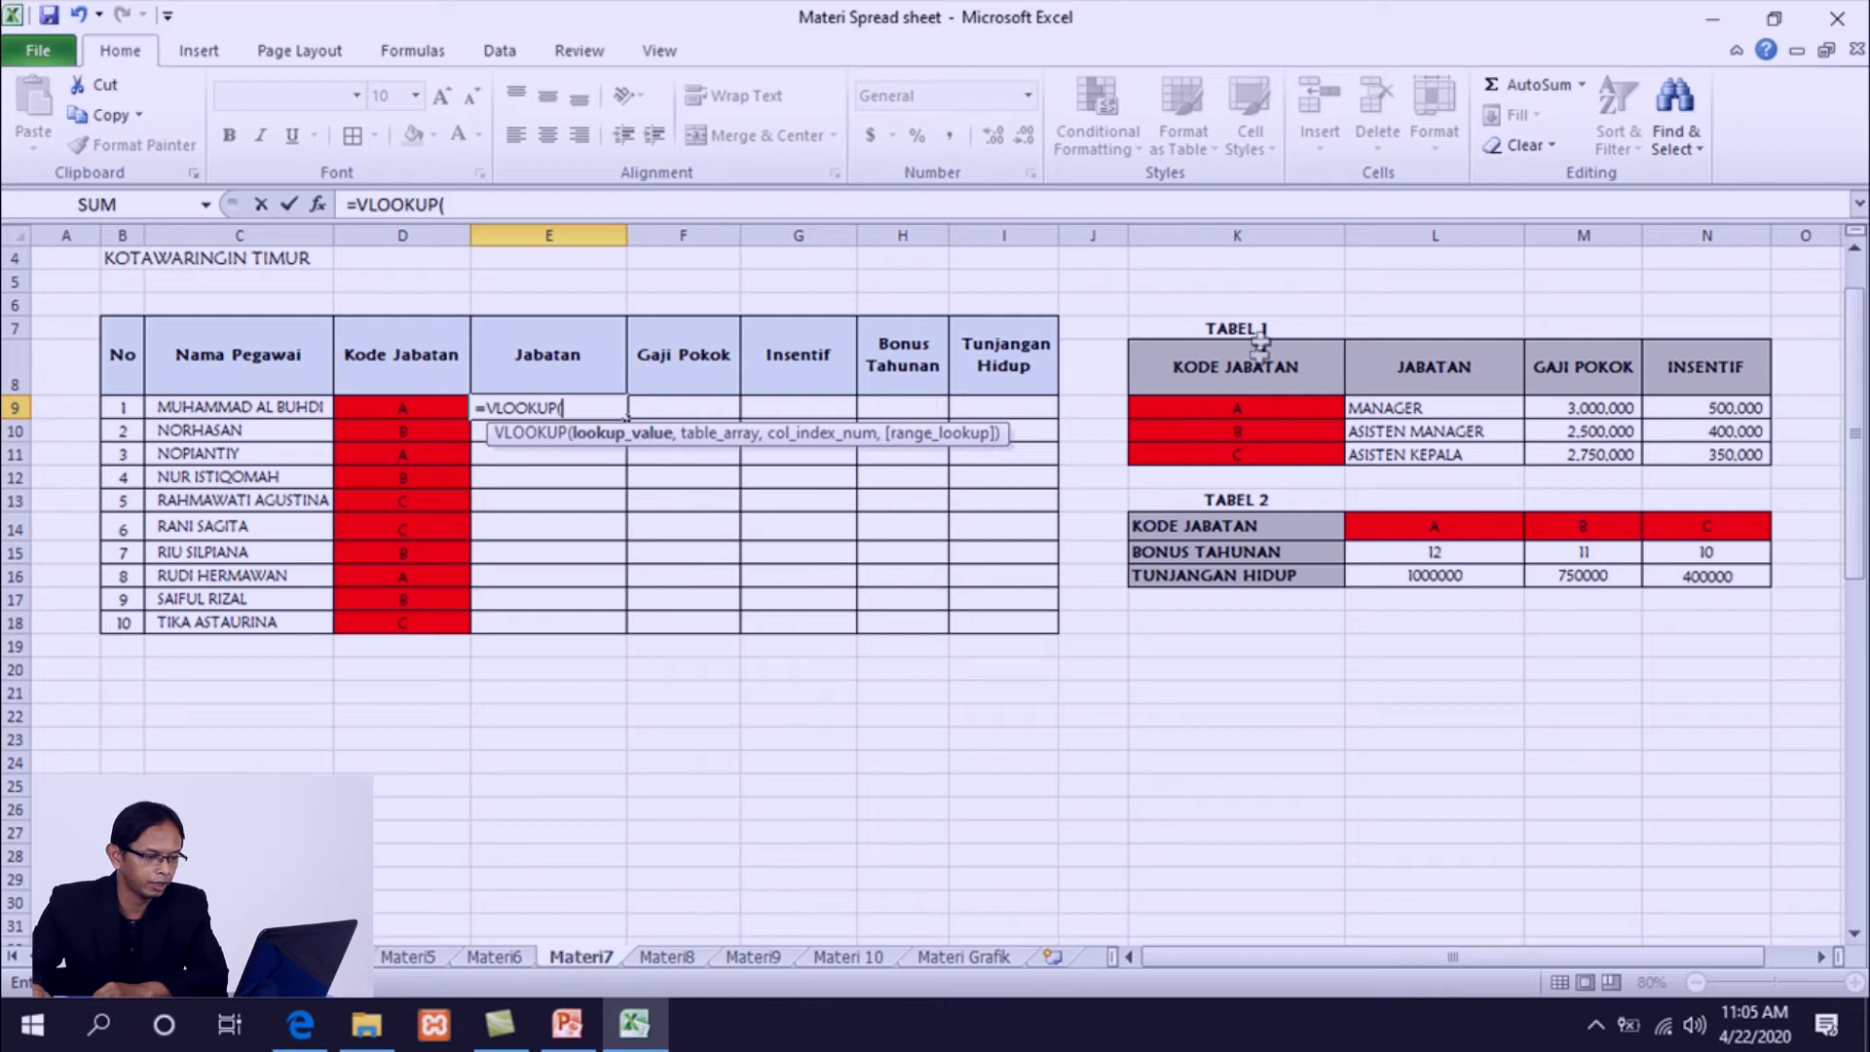
{"action": "left_click", "coordinate": [403, 406]}
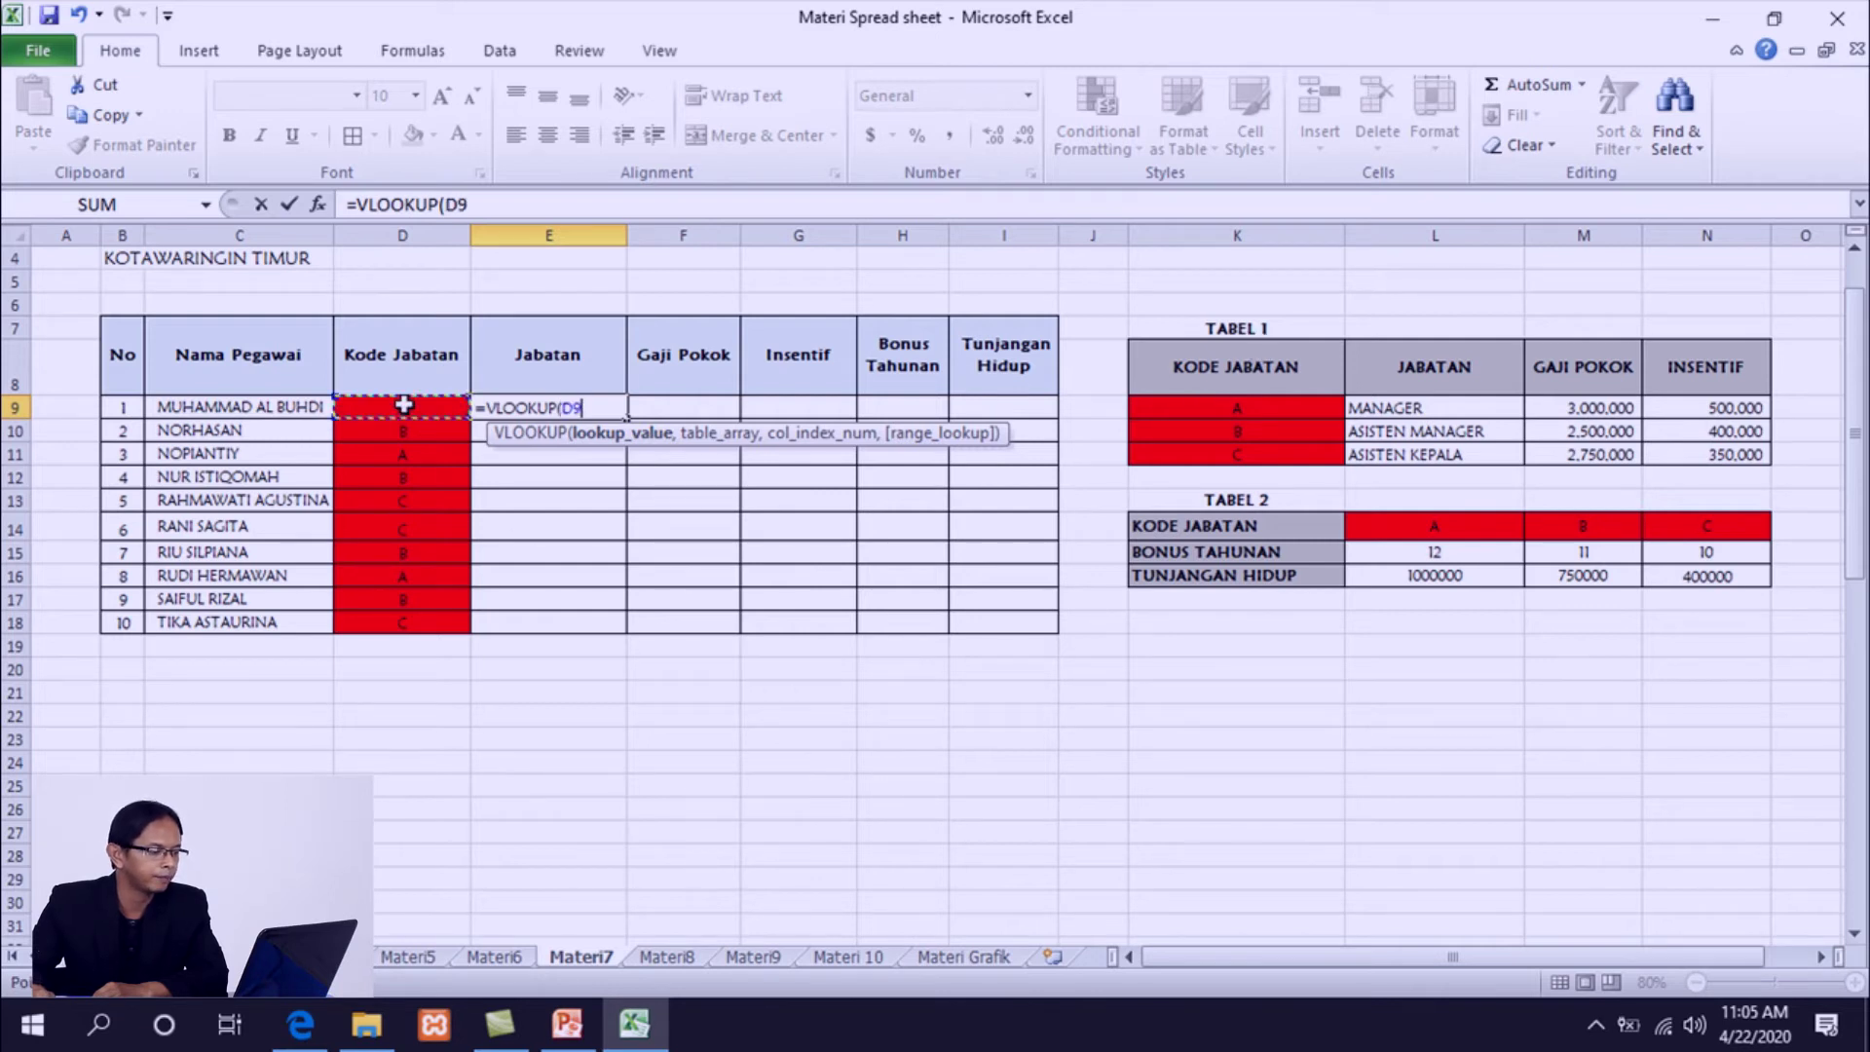
{"action": "type", "text": ","}
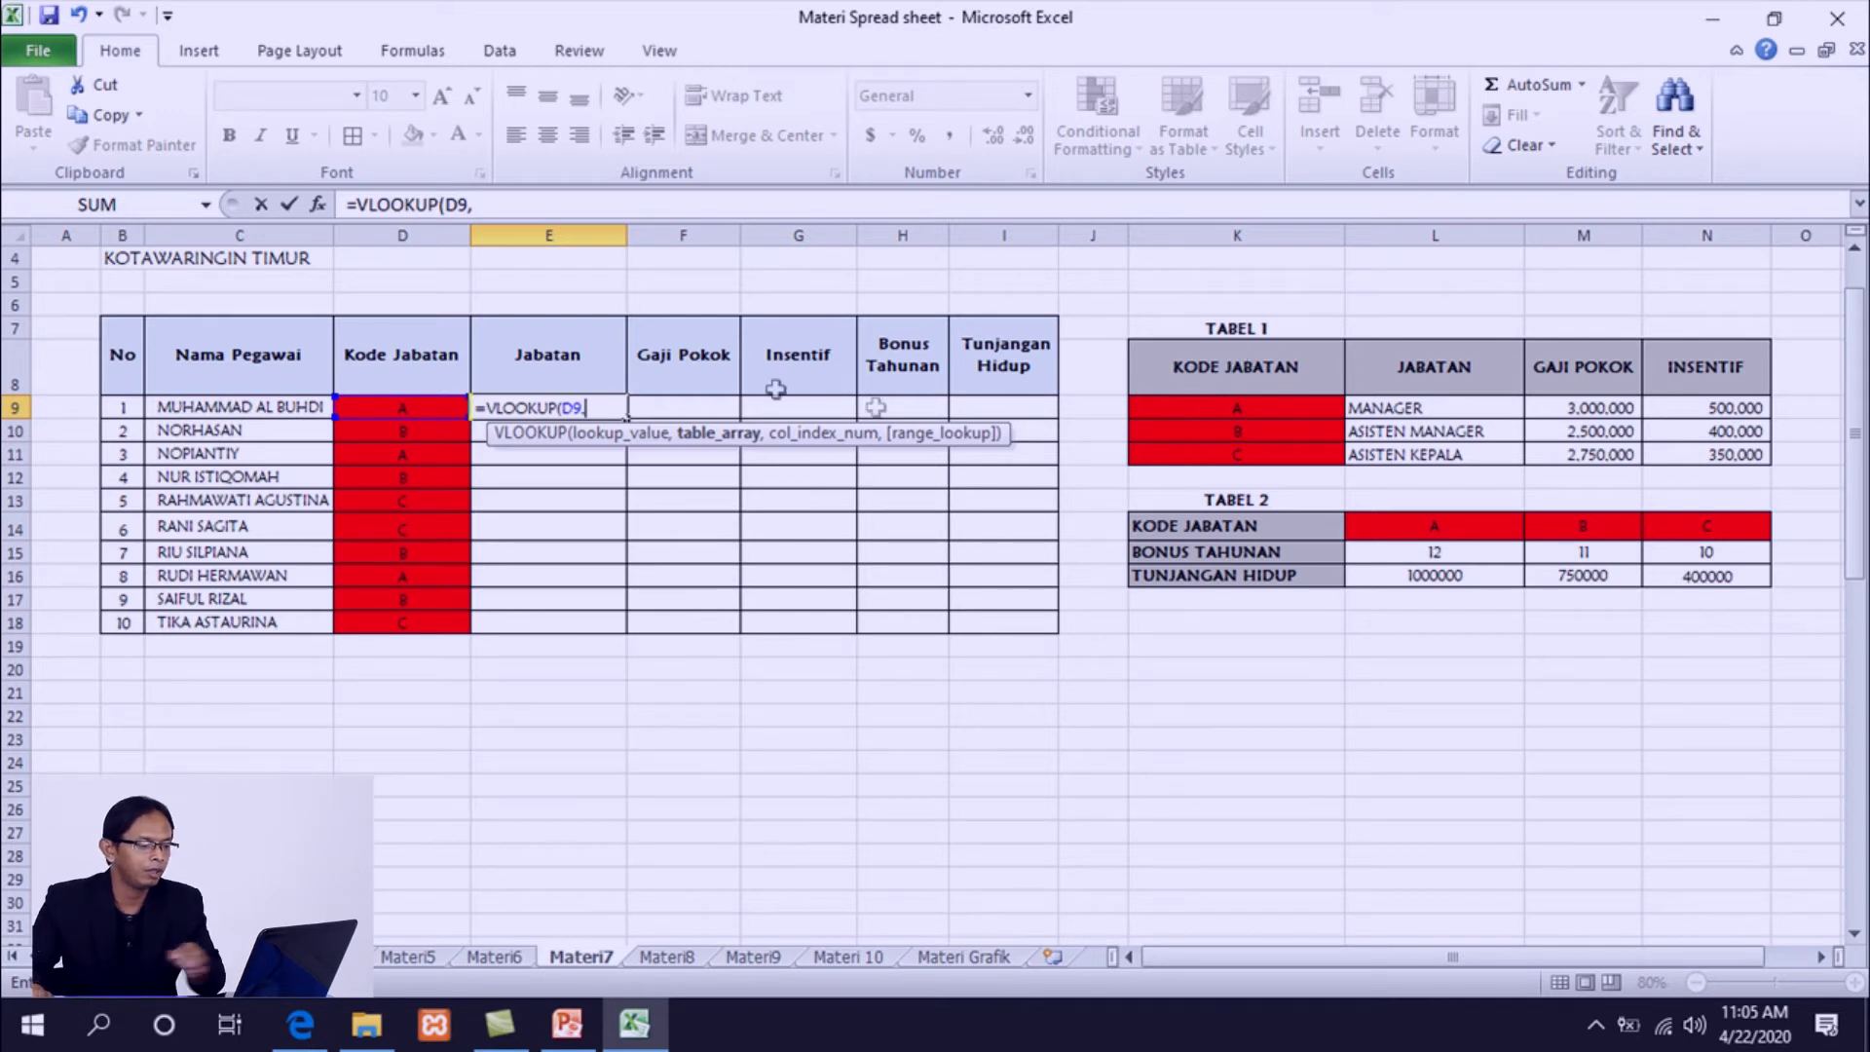
{"action": "type", "text": "tab"}
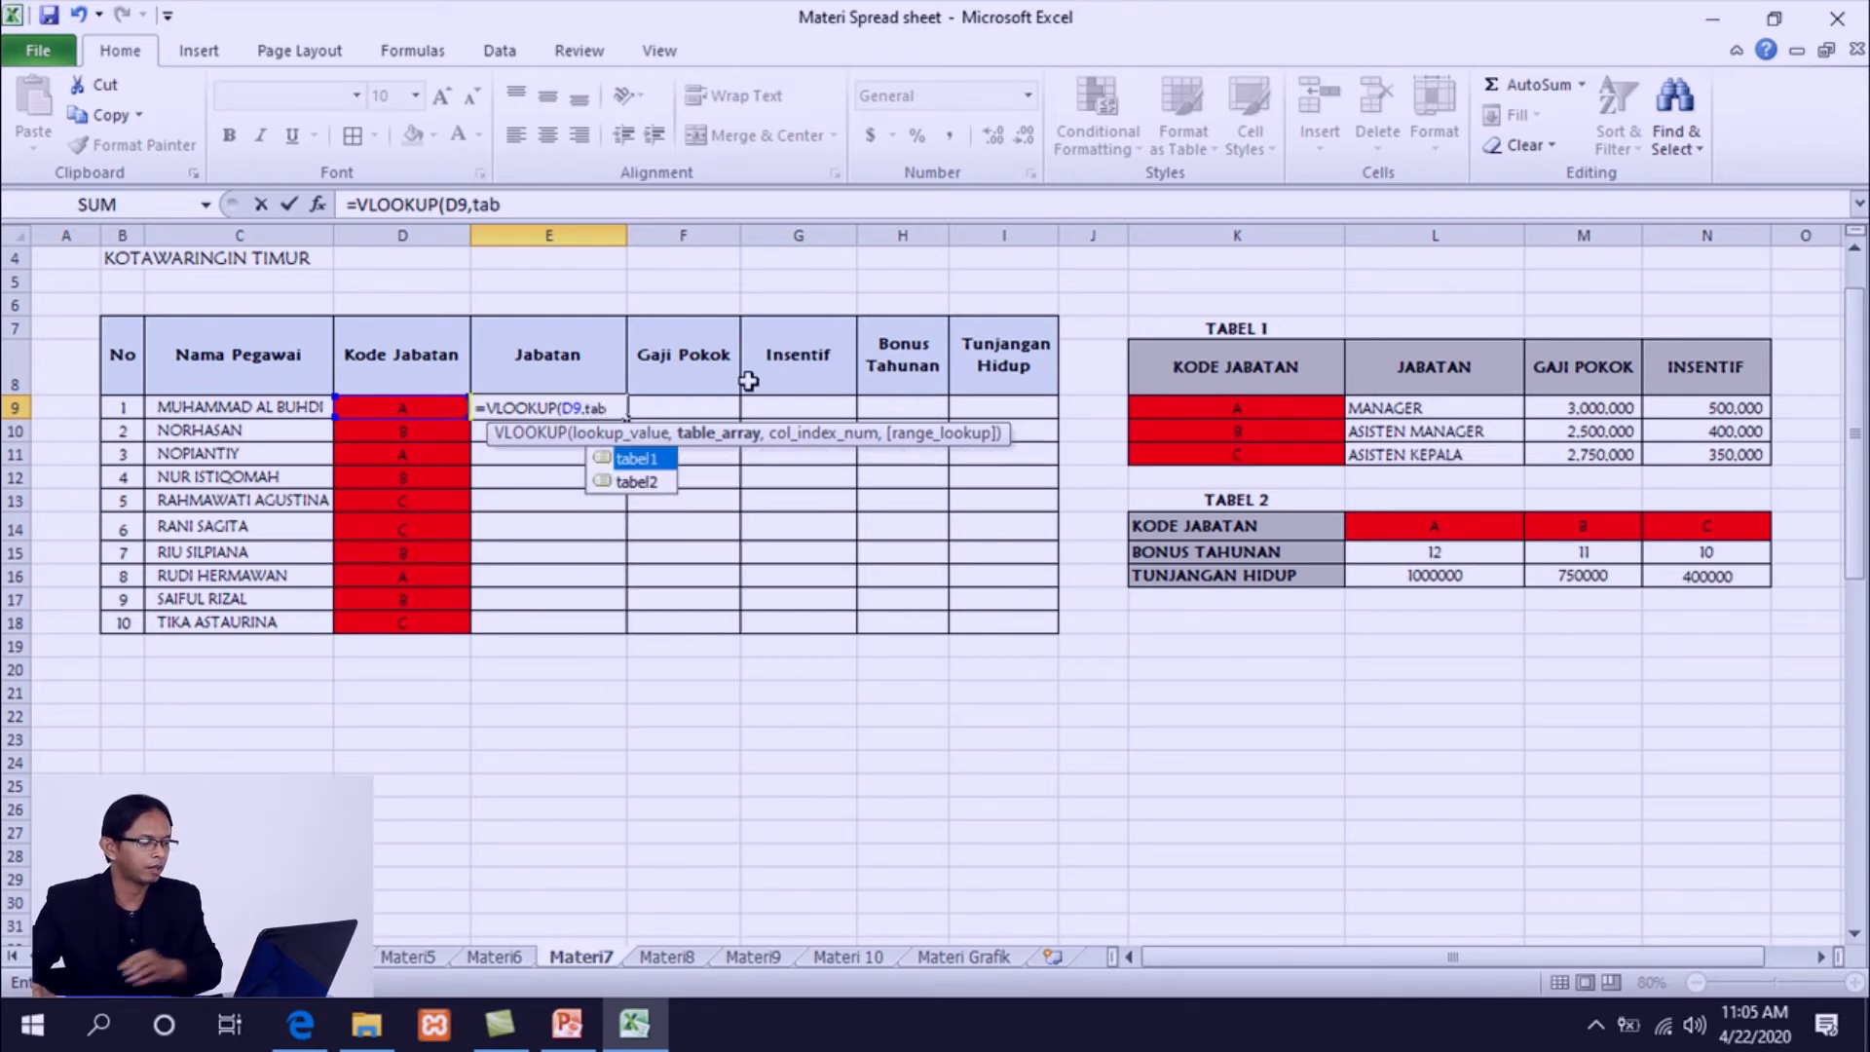
{"action": "double_click", "coordinate": [629, 466]}
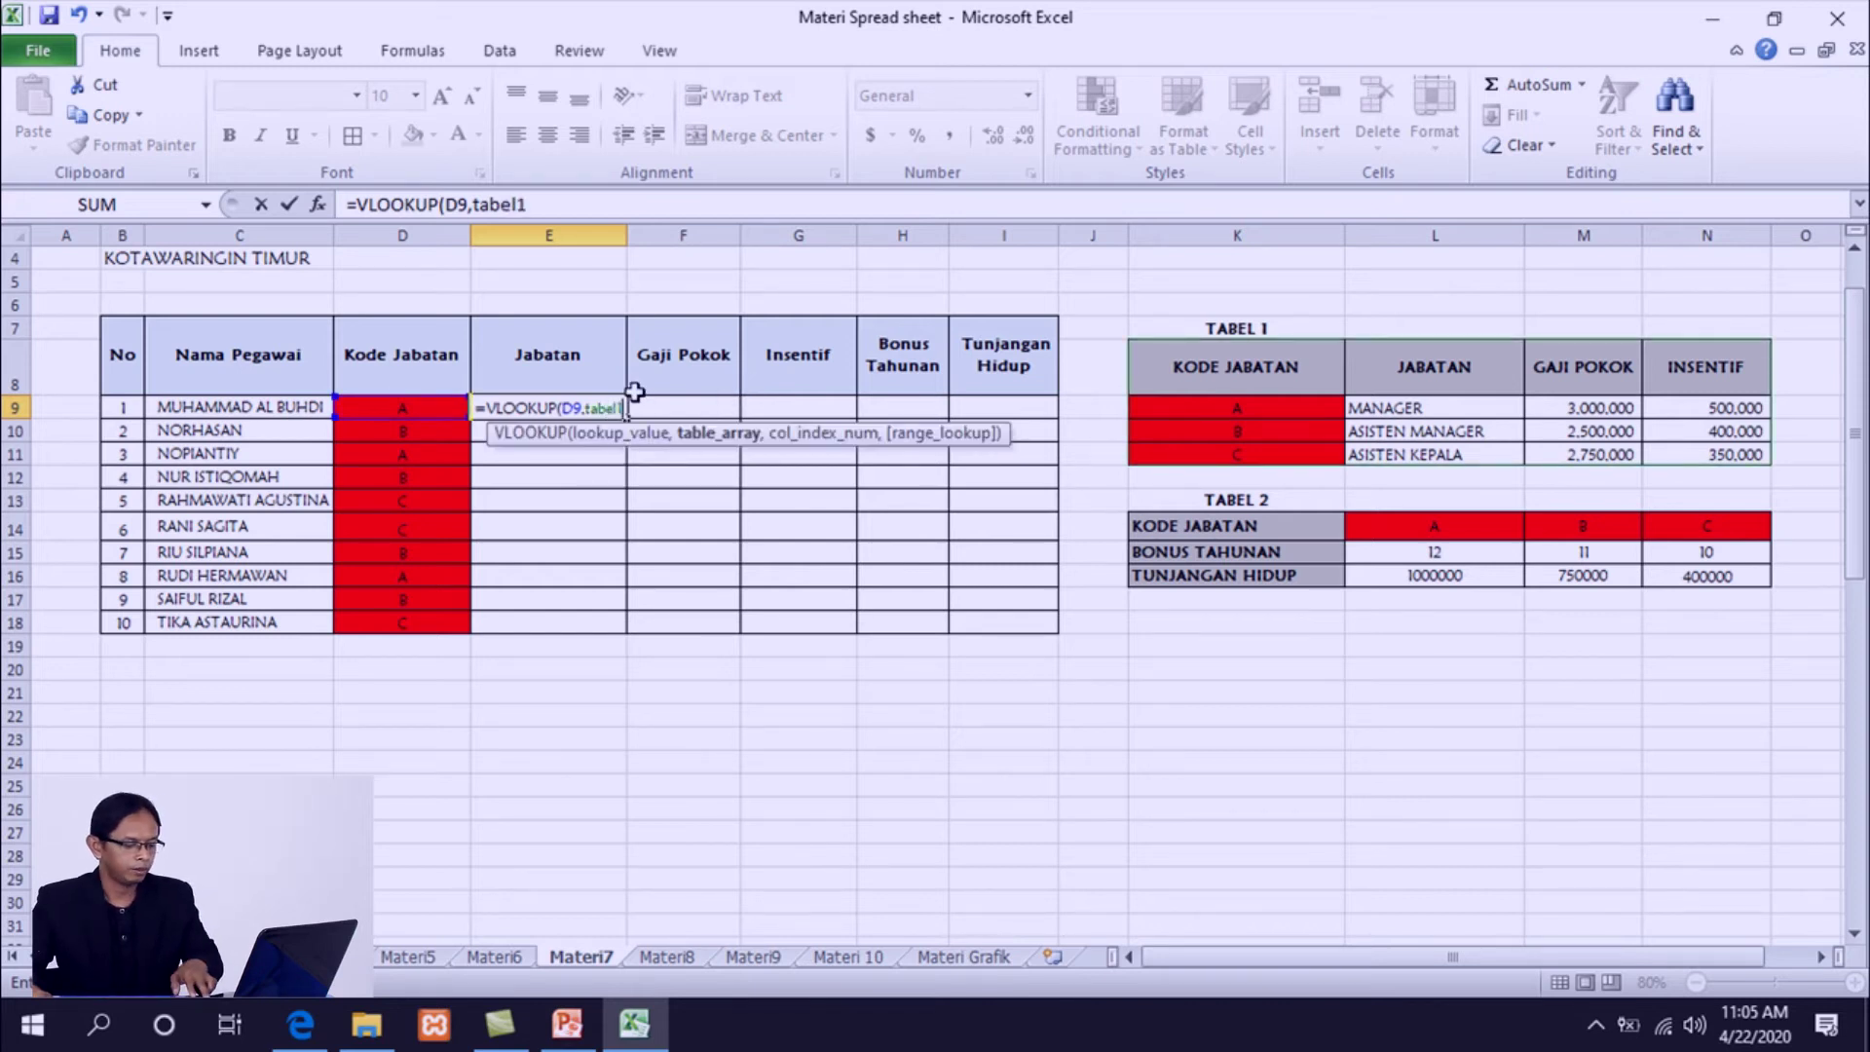
{"action": "type", "text": ","}
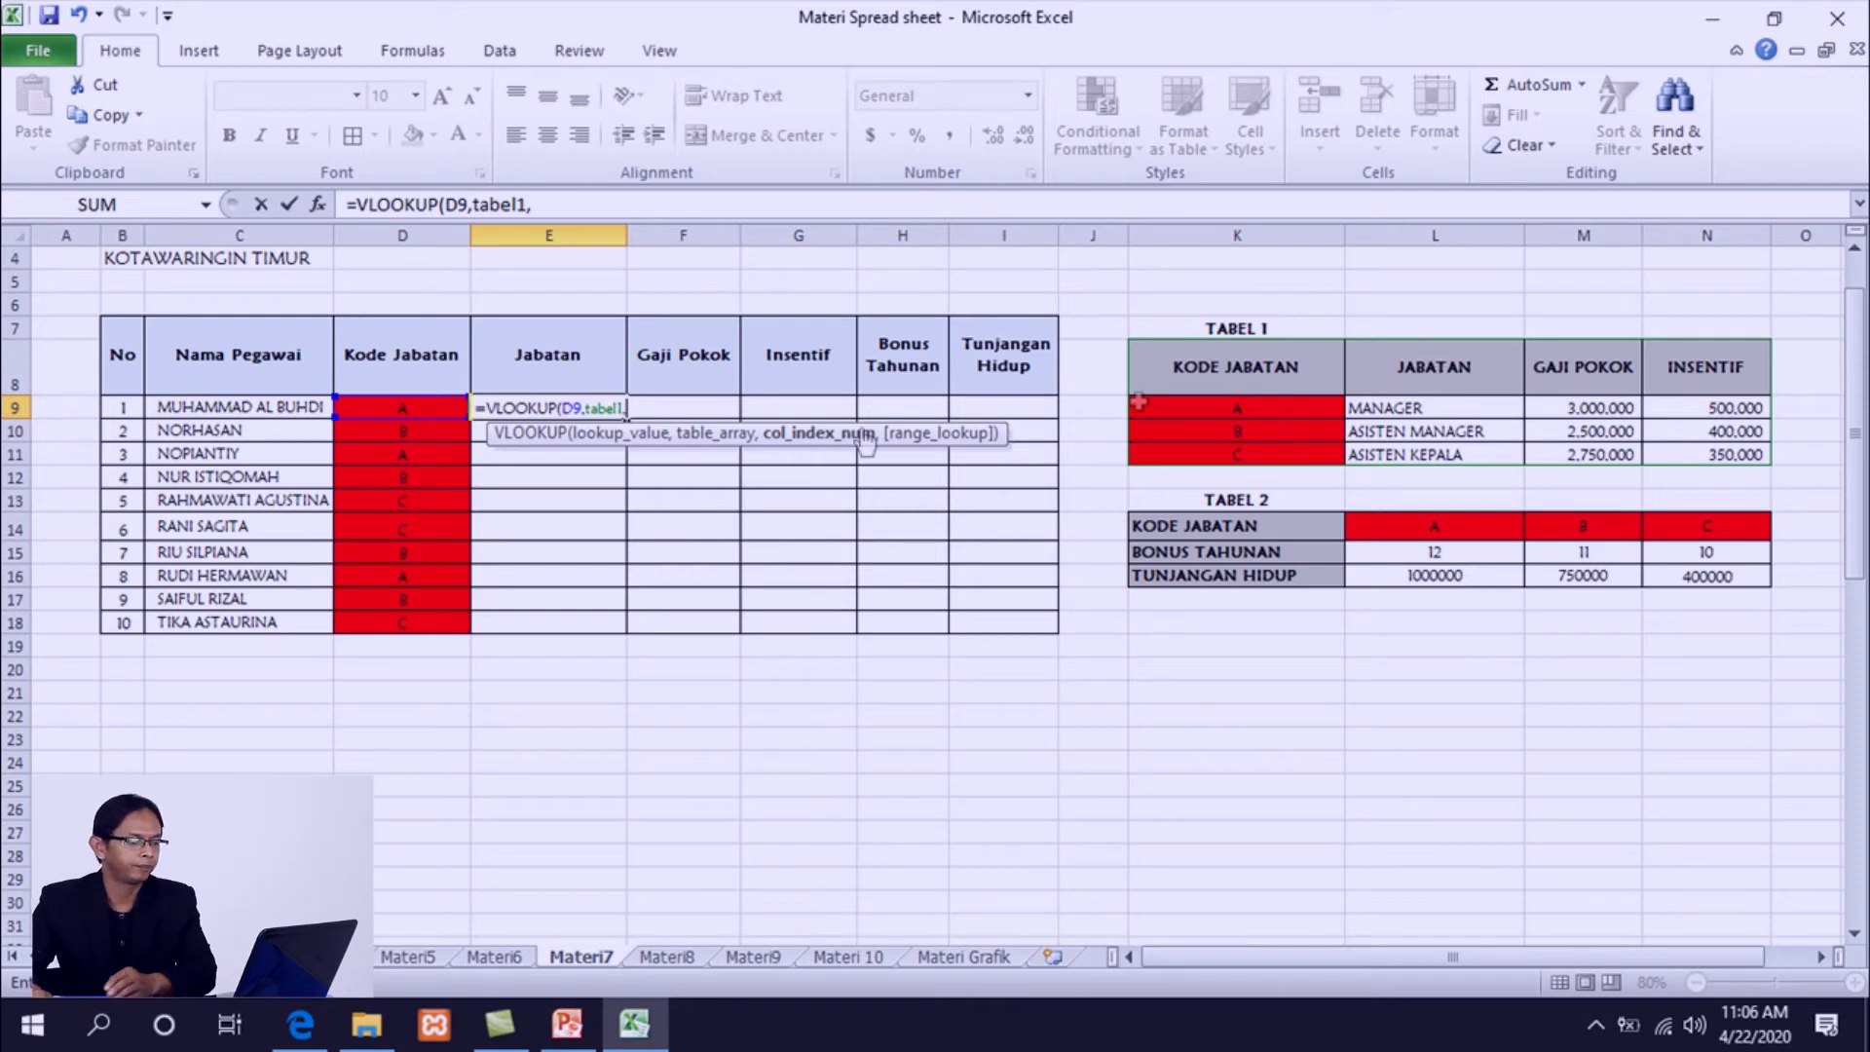
{"action": "type", "text": "2"}
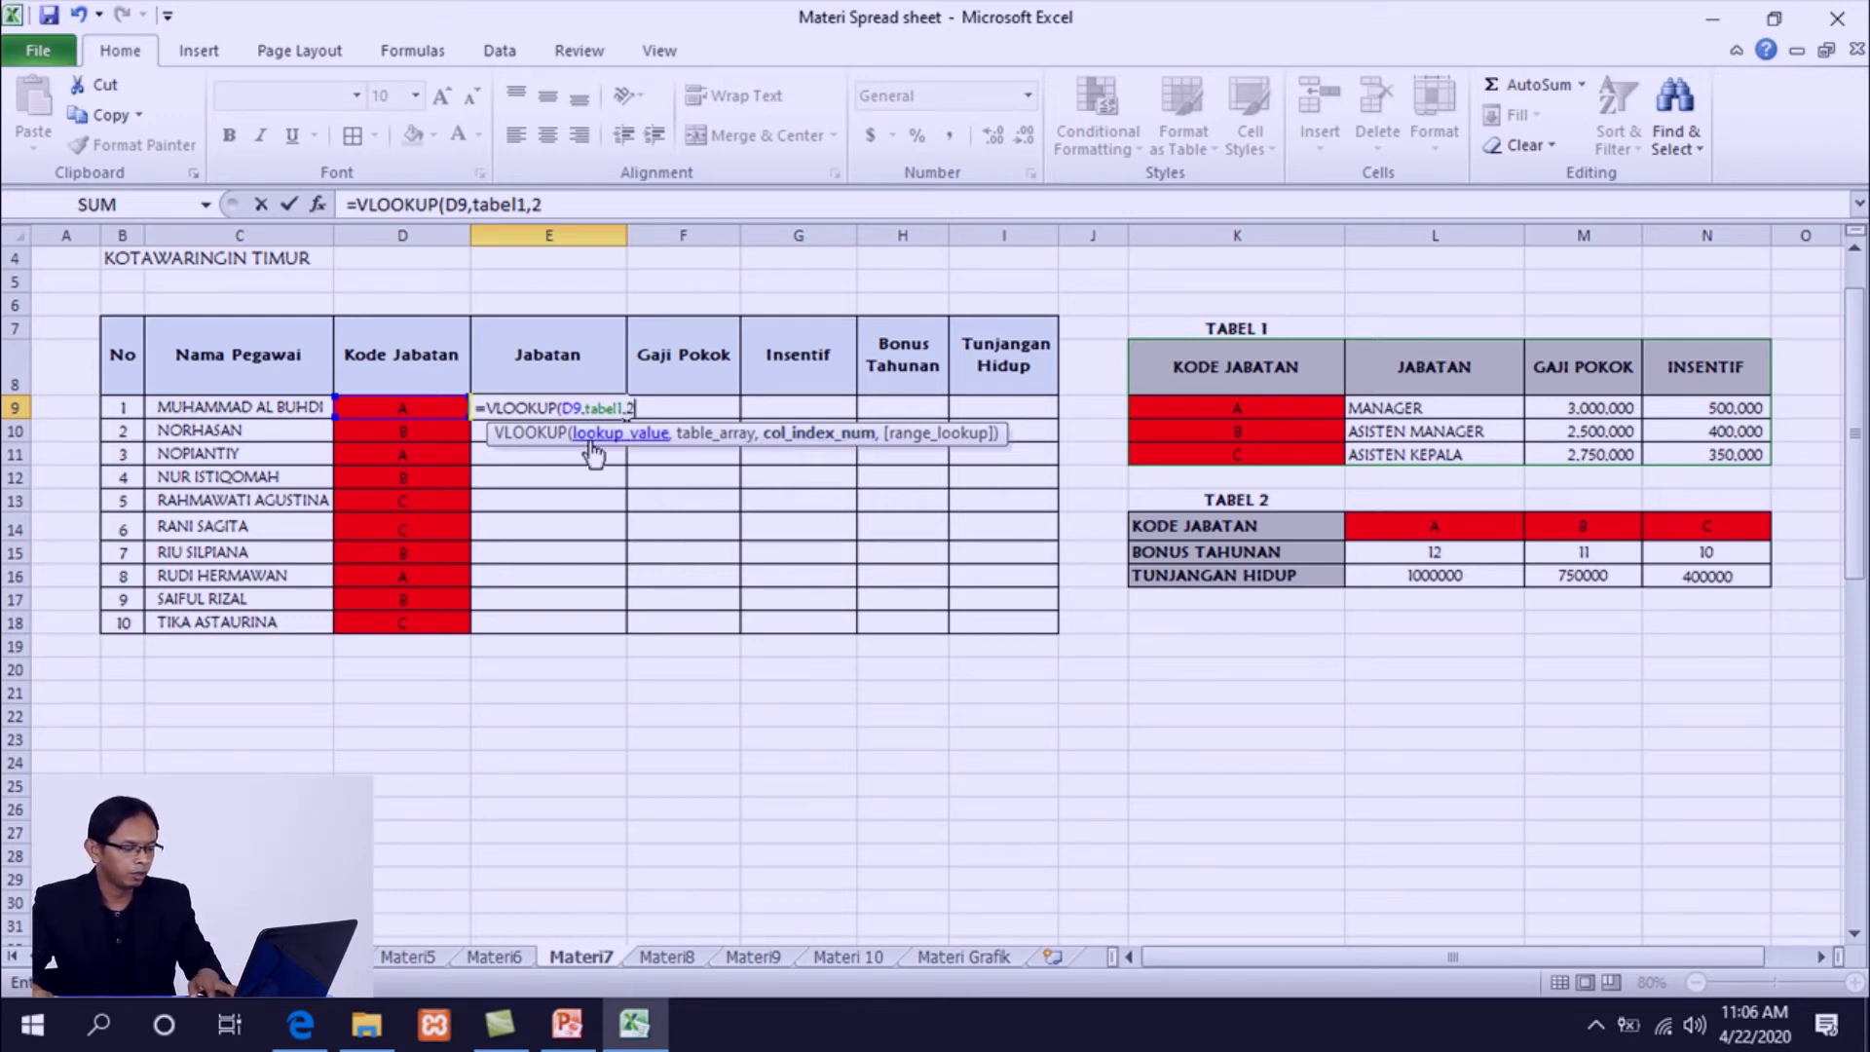
{"action": "type", "text": ",0"}
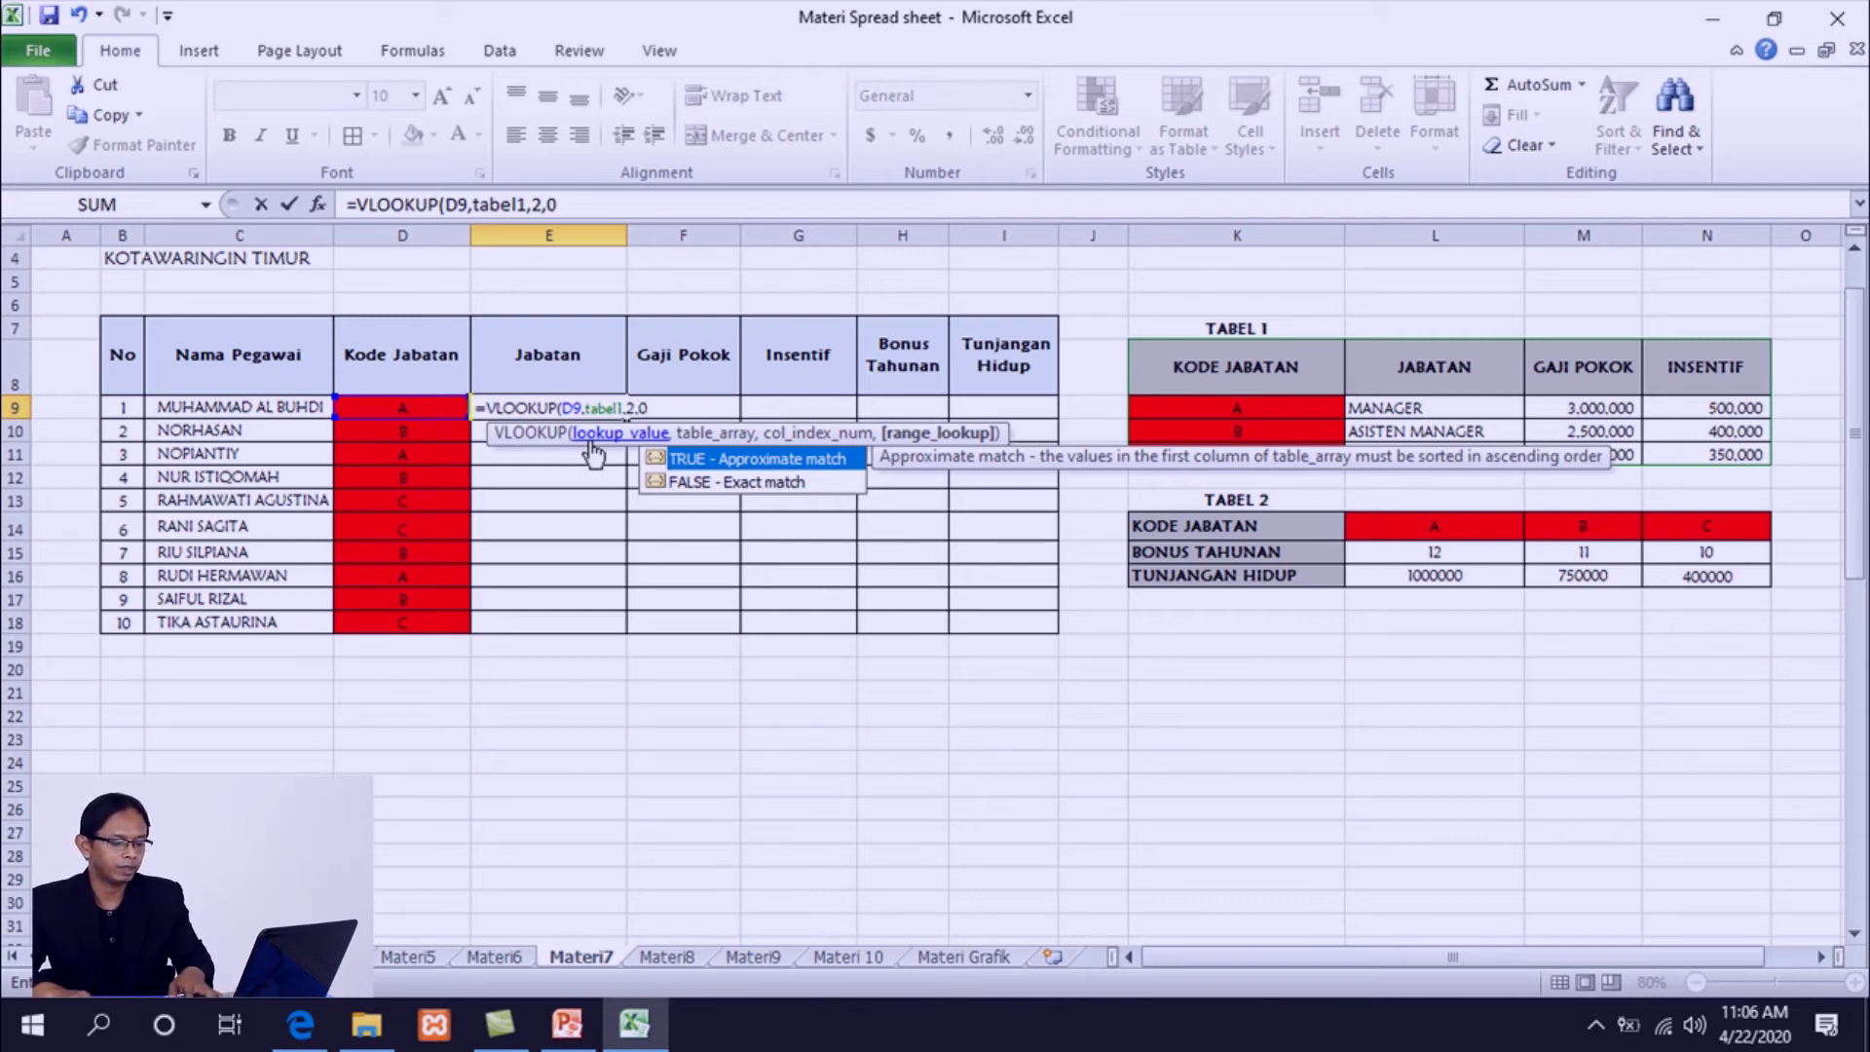
{"action": "type", "text": ")"}
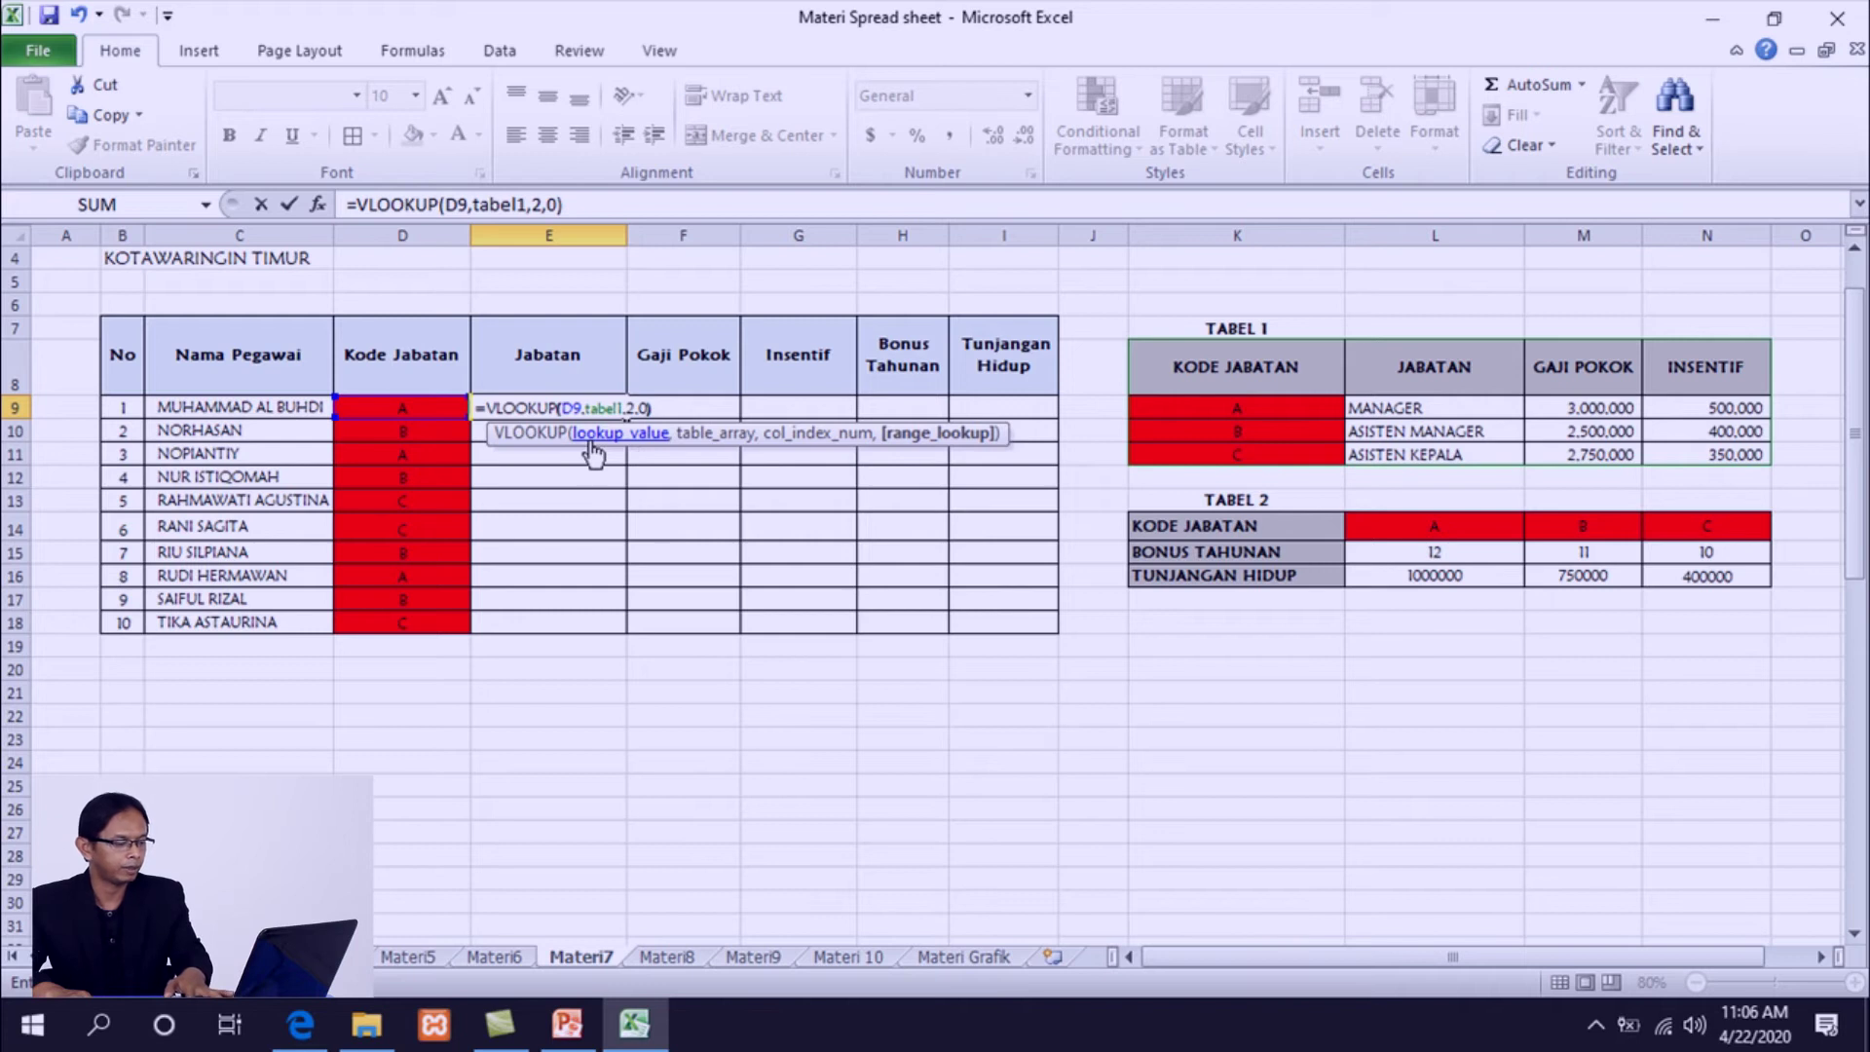
{"action": "key", "text": "Return"}
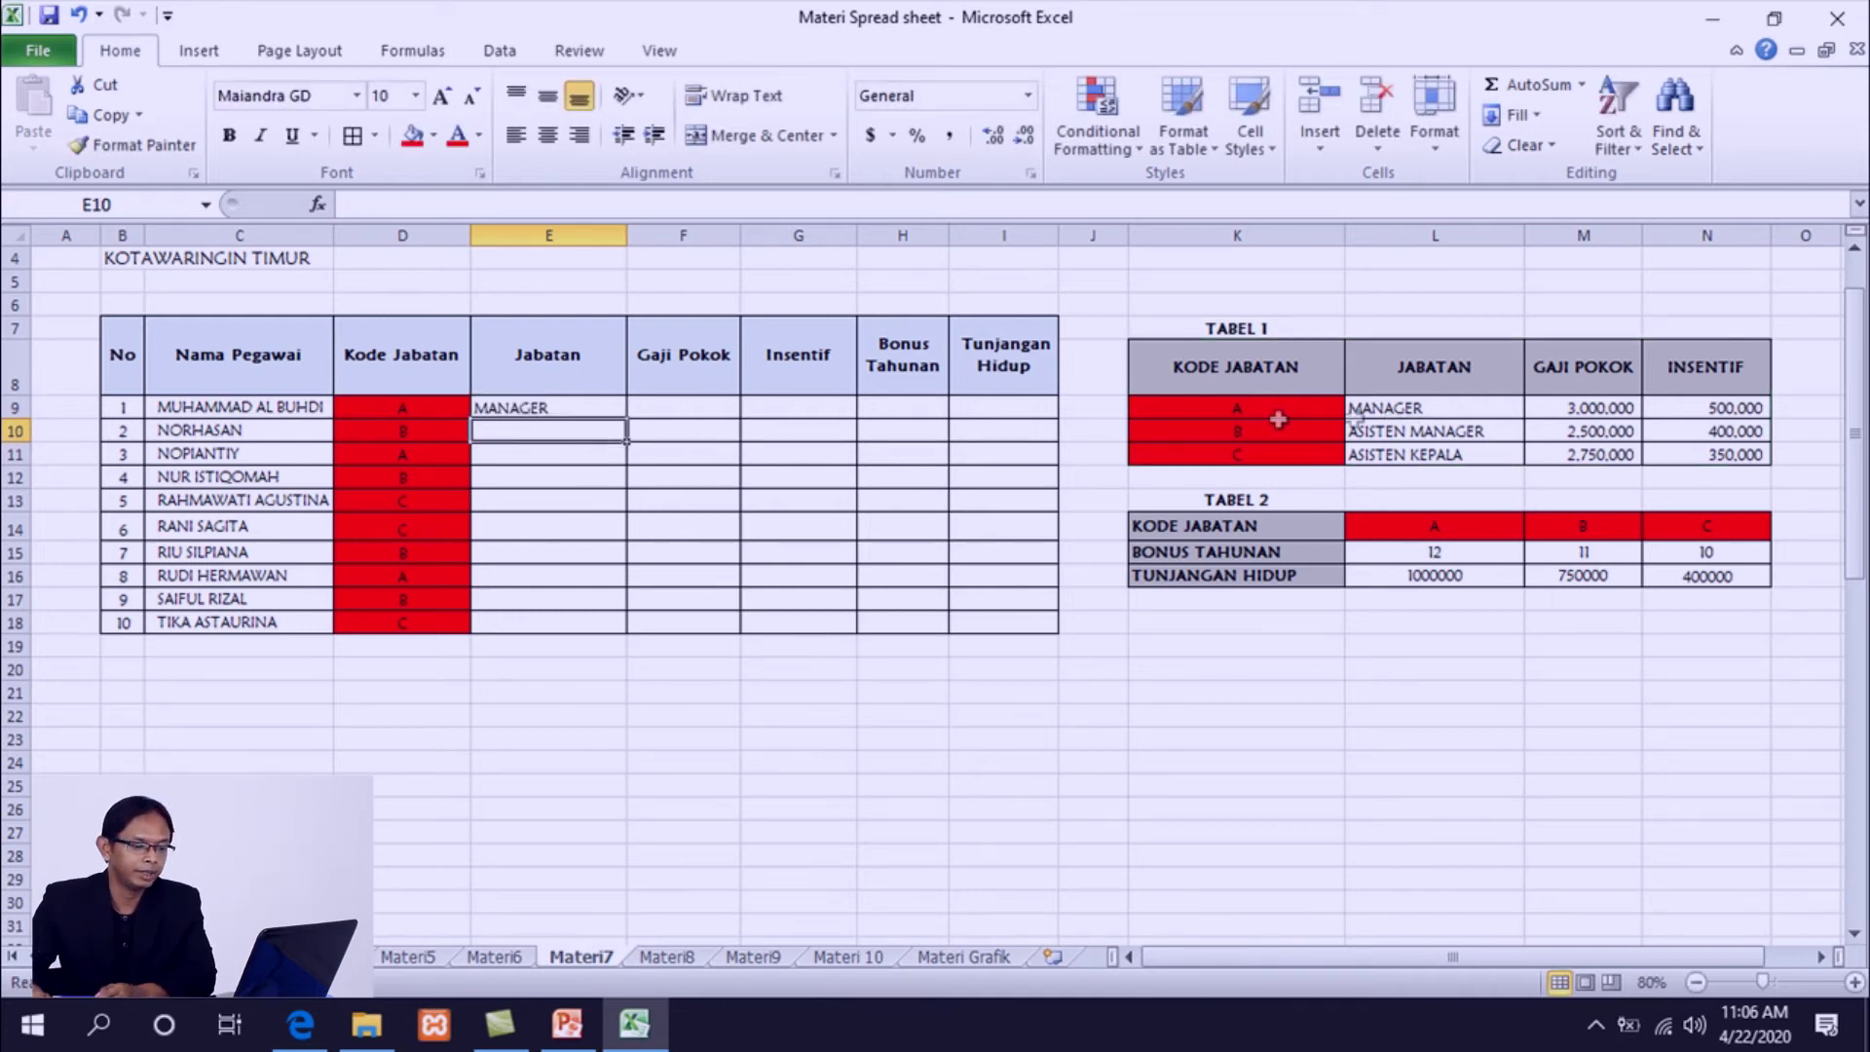
- Copy the Jabatan lookup formula from E9 down through E18 and spot-check the copied cells
{"action": "left_click", "coordinate": [597, 409]}
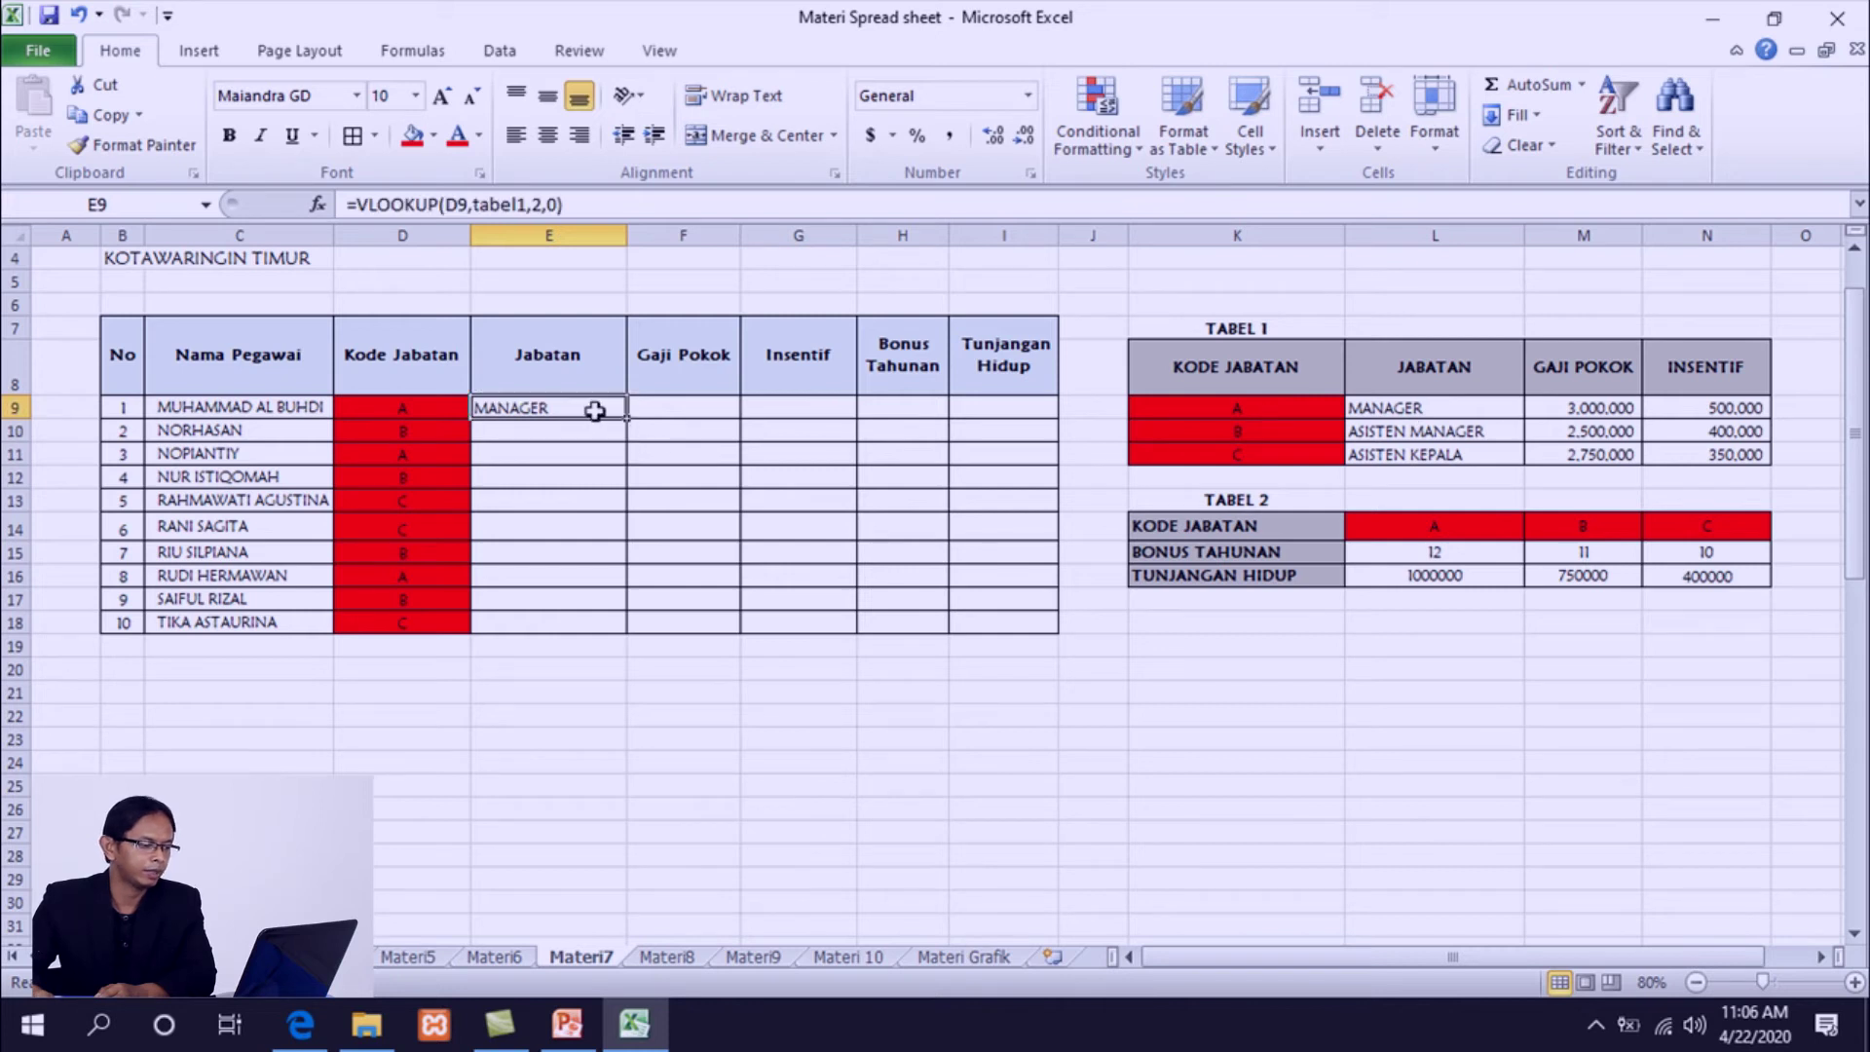
{"action": "left_click_drag", "start_coordinate": [625, 420], "coordinate": [616, 625]}
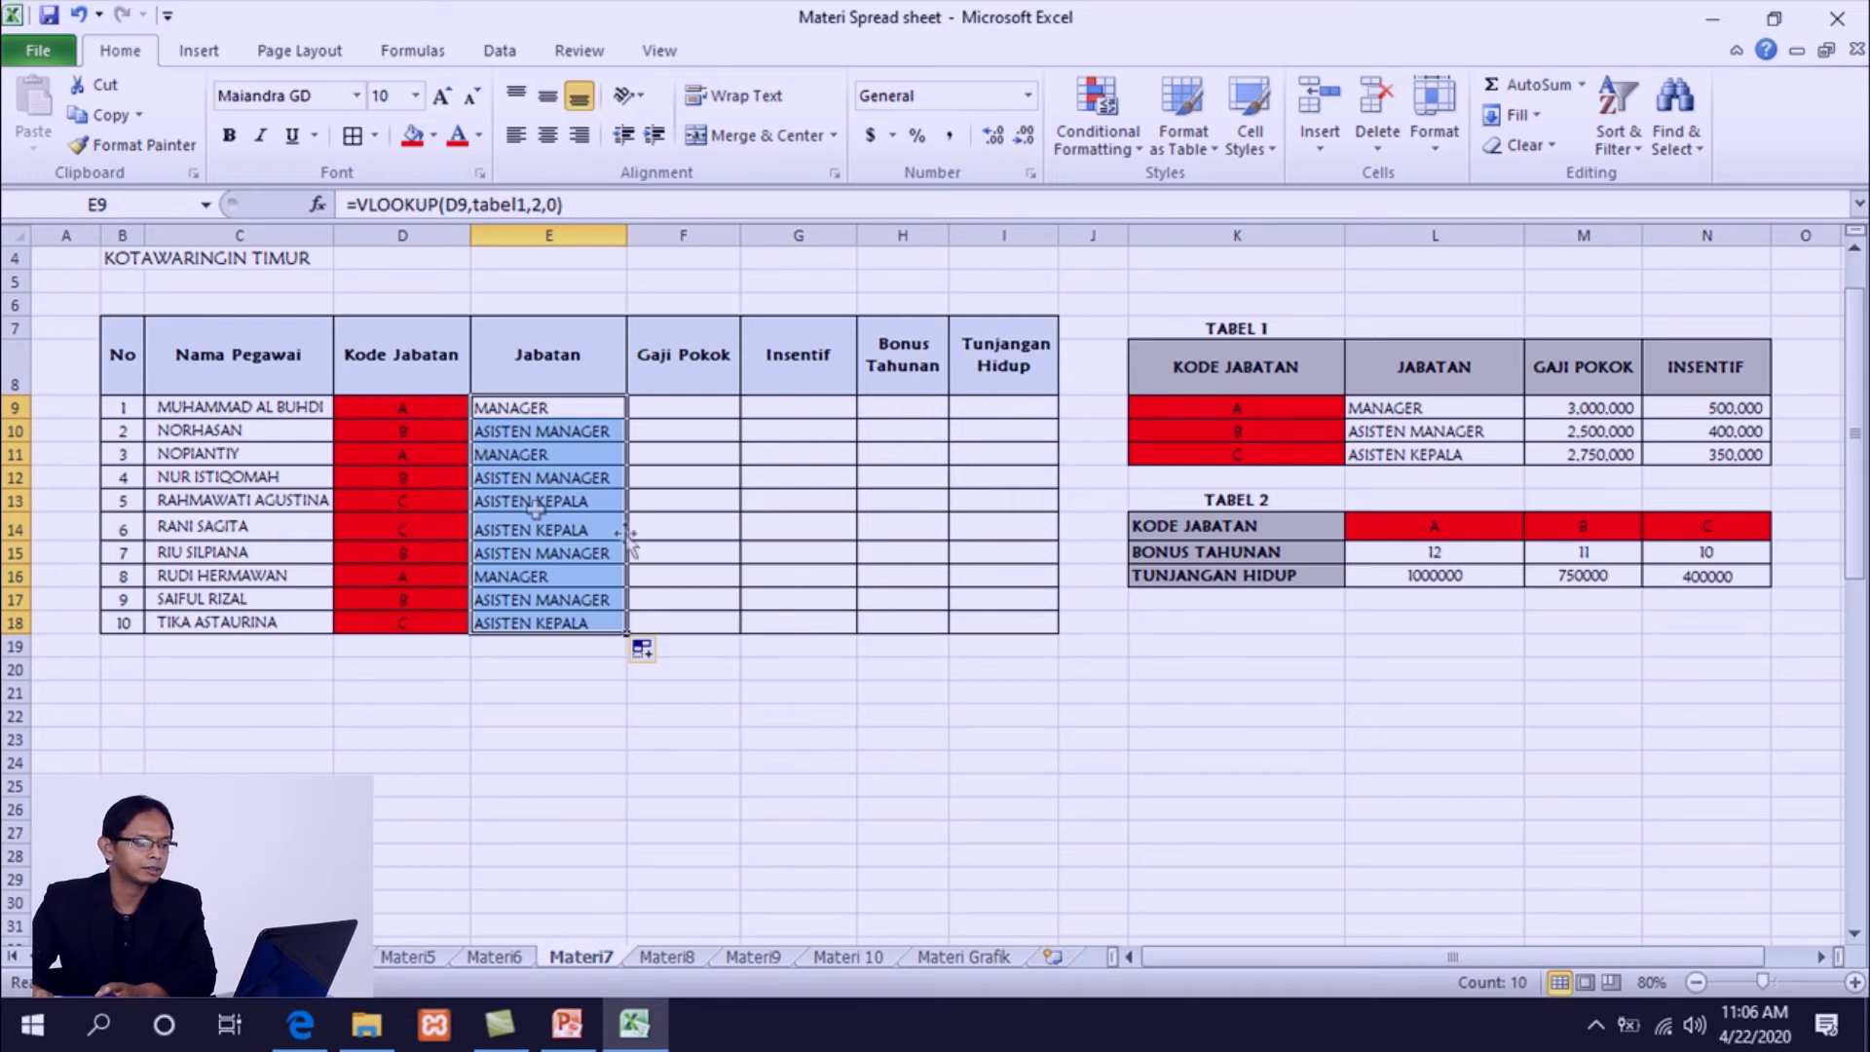
{"action": "left_click", "coordinate": [549, 556]}
{"action": "left_click", "coordinate": [548, 477]}
{"action": "left_click", "coordinate": [548, 431]}
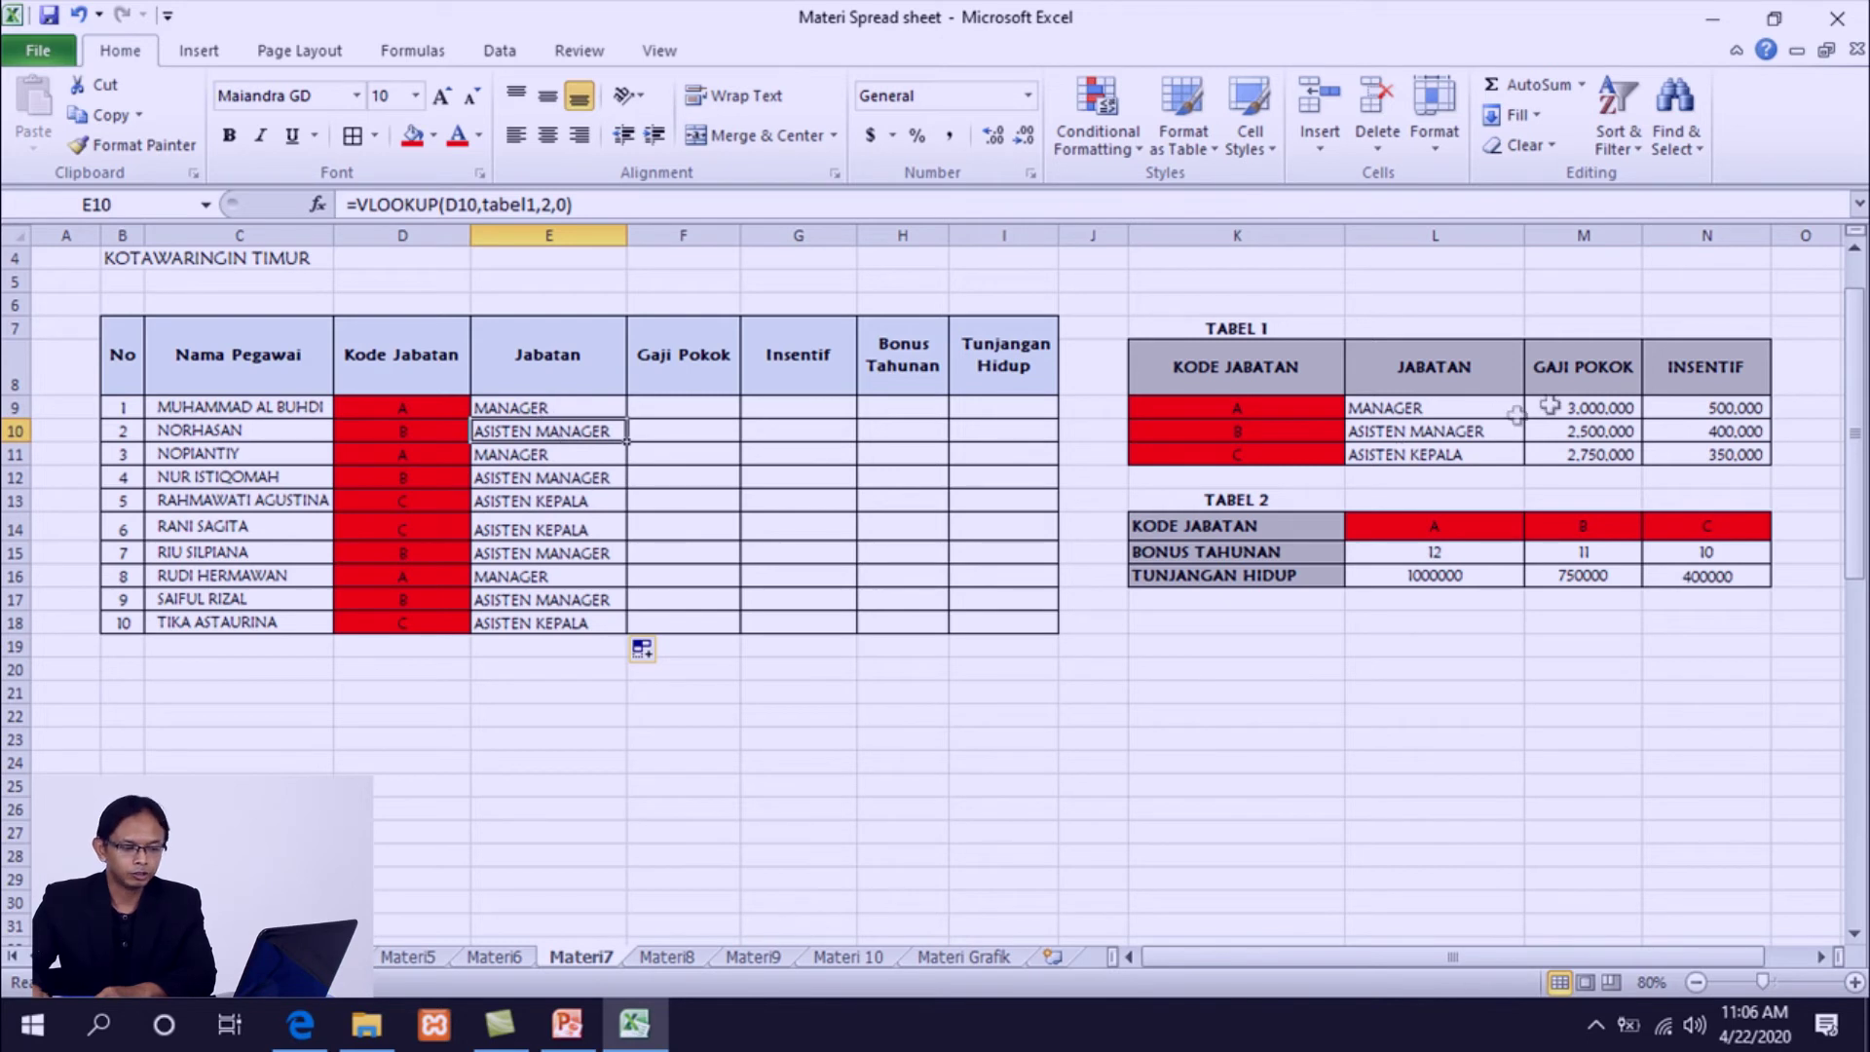
- Enter =VLOOKUP(D9,tabel1,3,0) in F9 to look up the first employee's Gaji Pokok from the Kode Jabatan
{"action": "left_click_drag", "start_coordinate": [1600, 406], "coordinate": [1607, 453]}
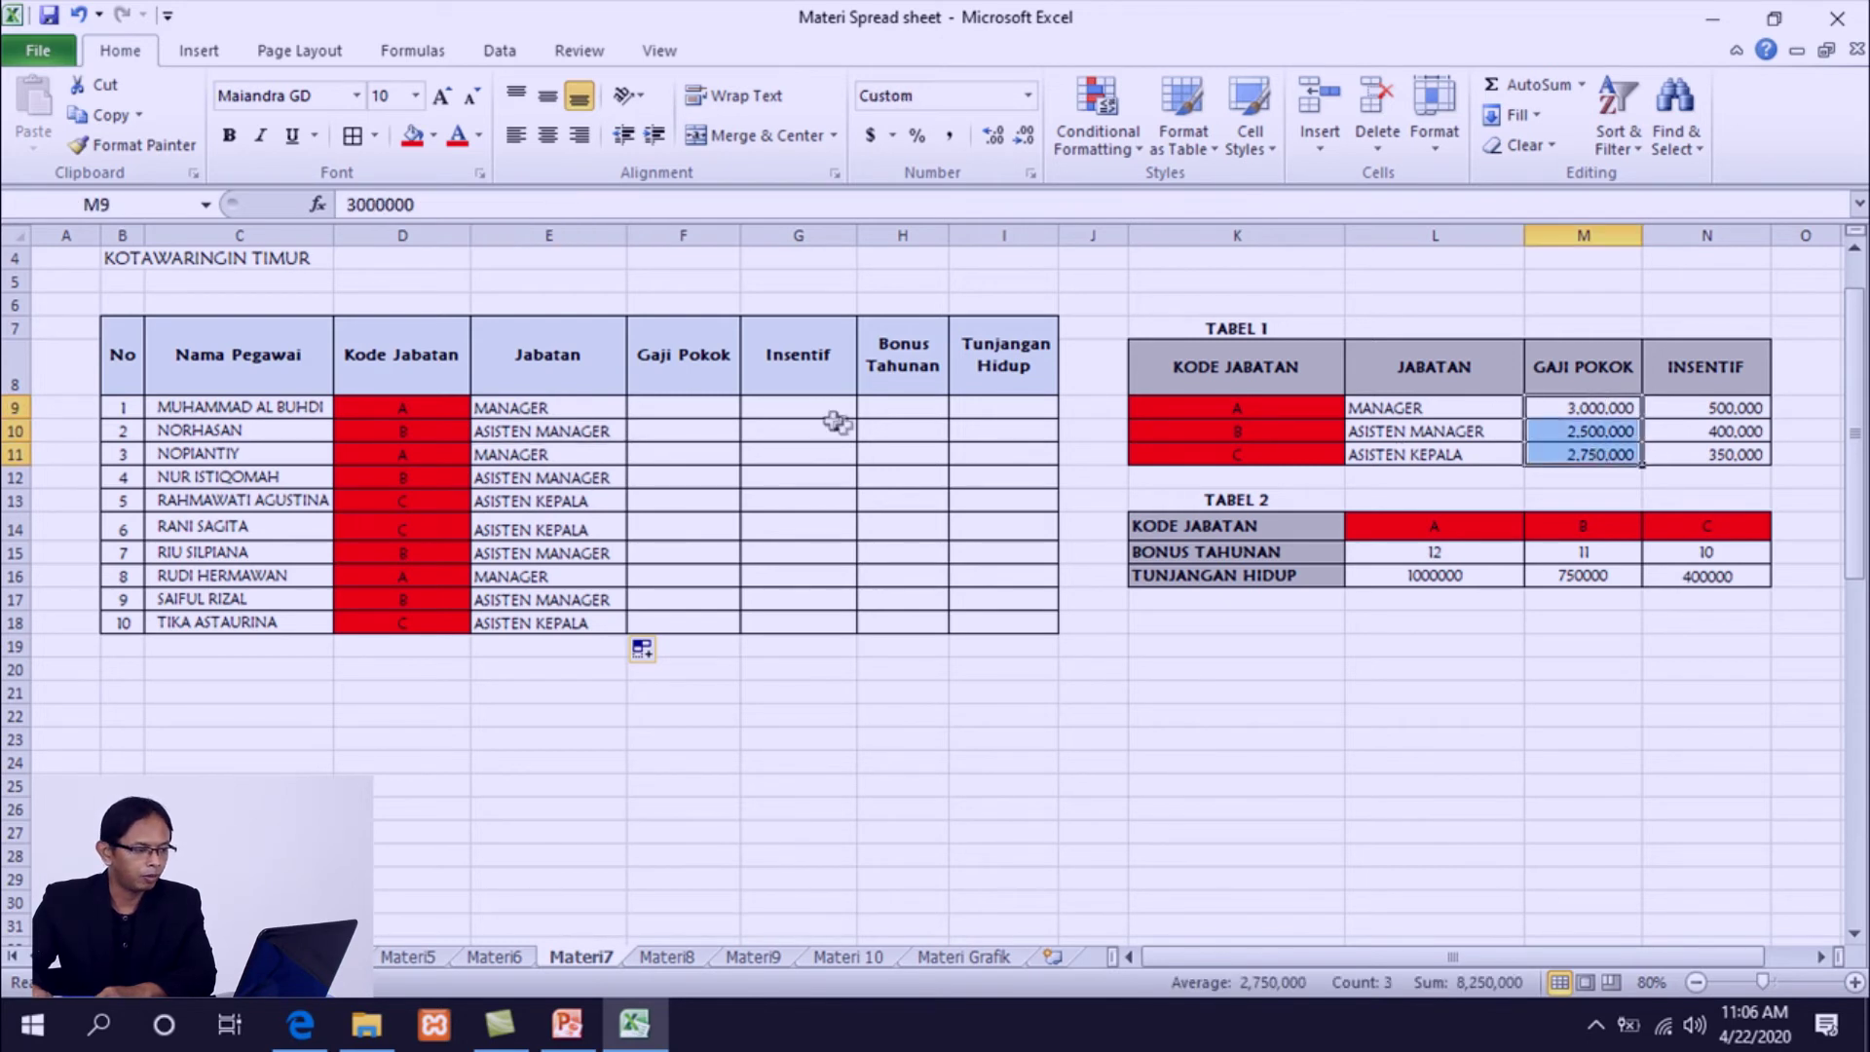
{"action": "left_click", "coordinate": [682, 407]}
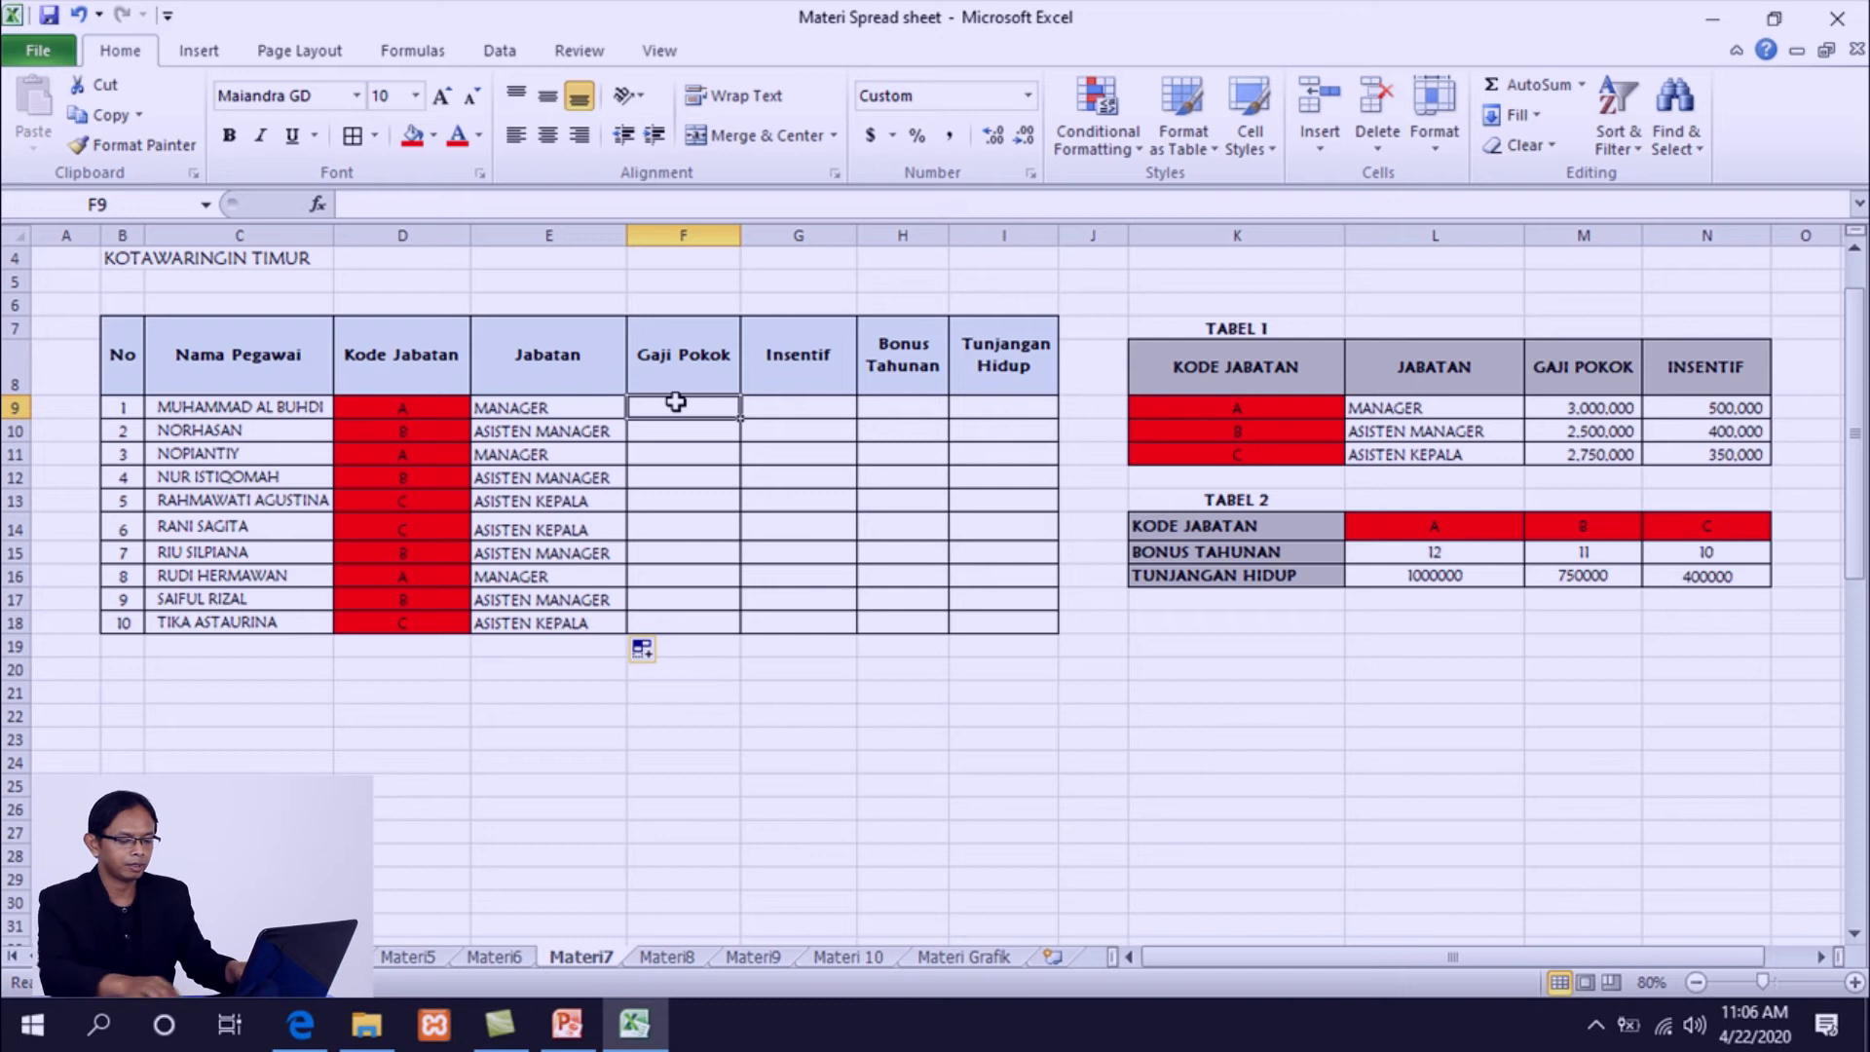
{"action": "type", "text": "=vlo"}
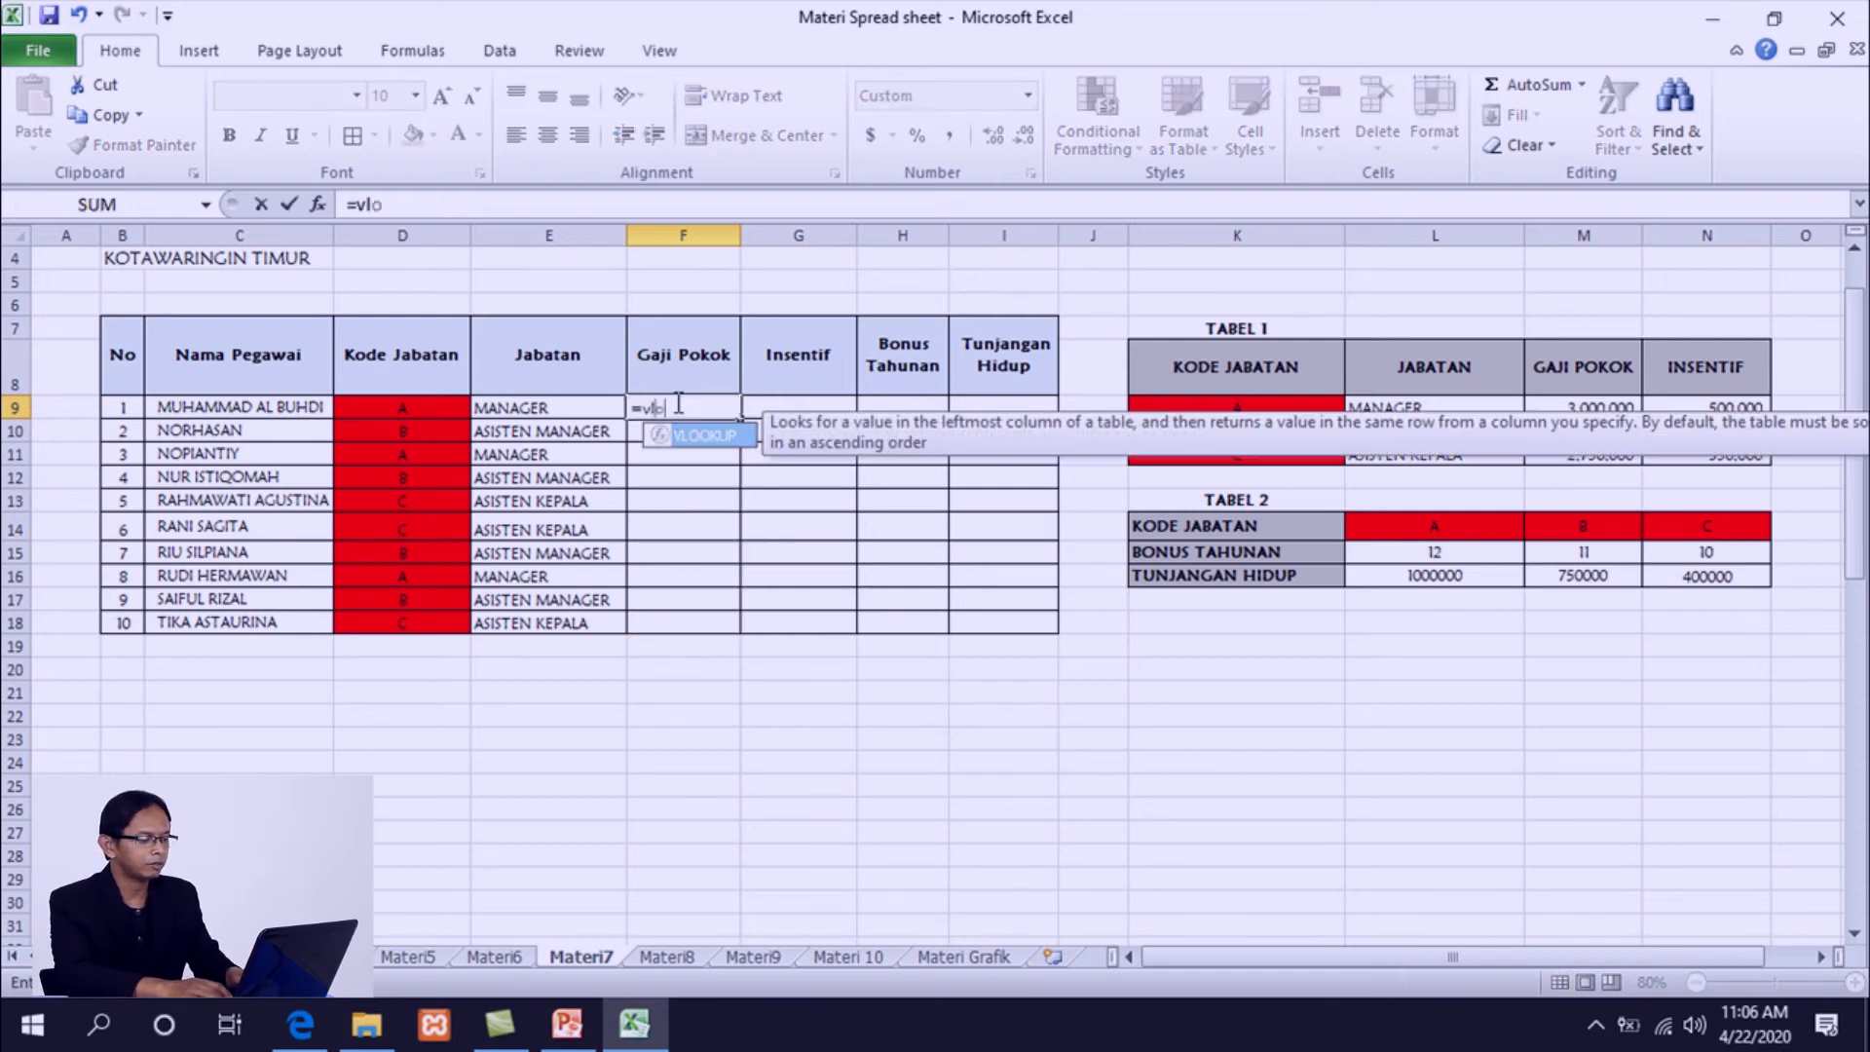
{"action": "type", "text": "okup"}
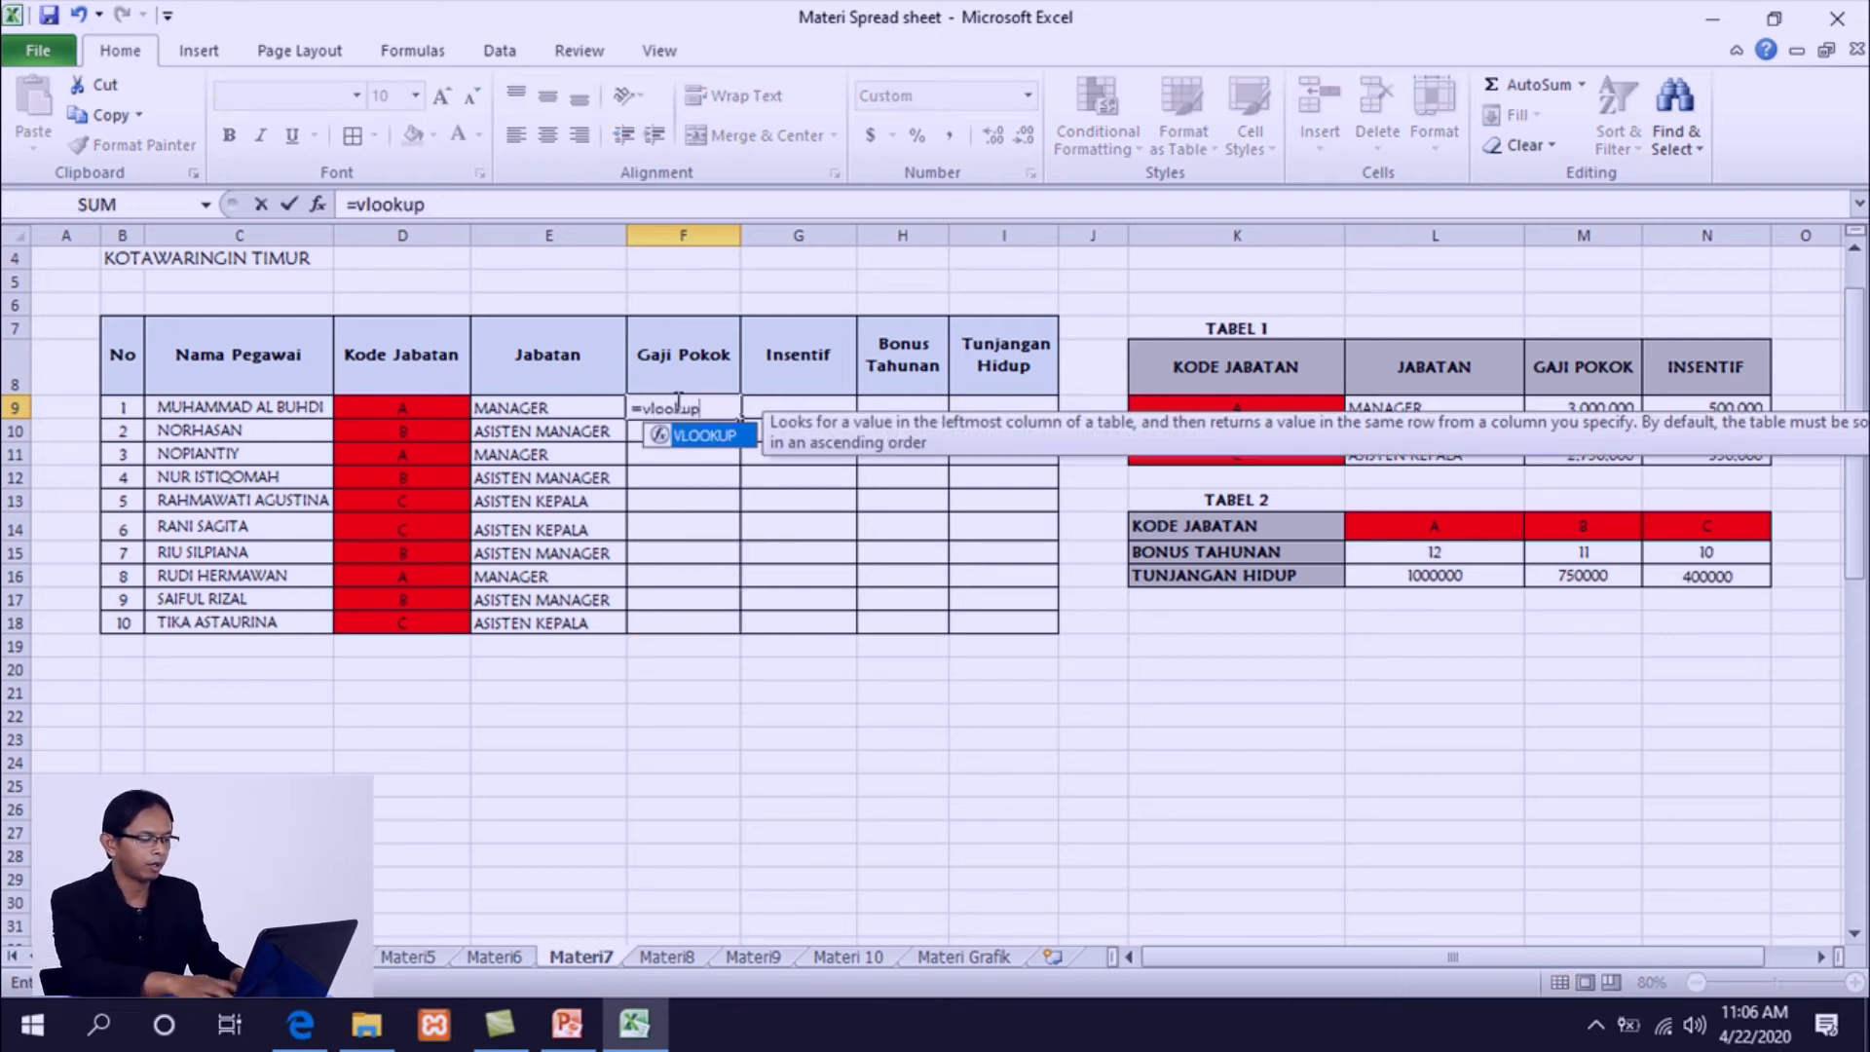
{"action": "type", "text": "("}
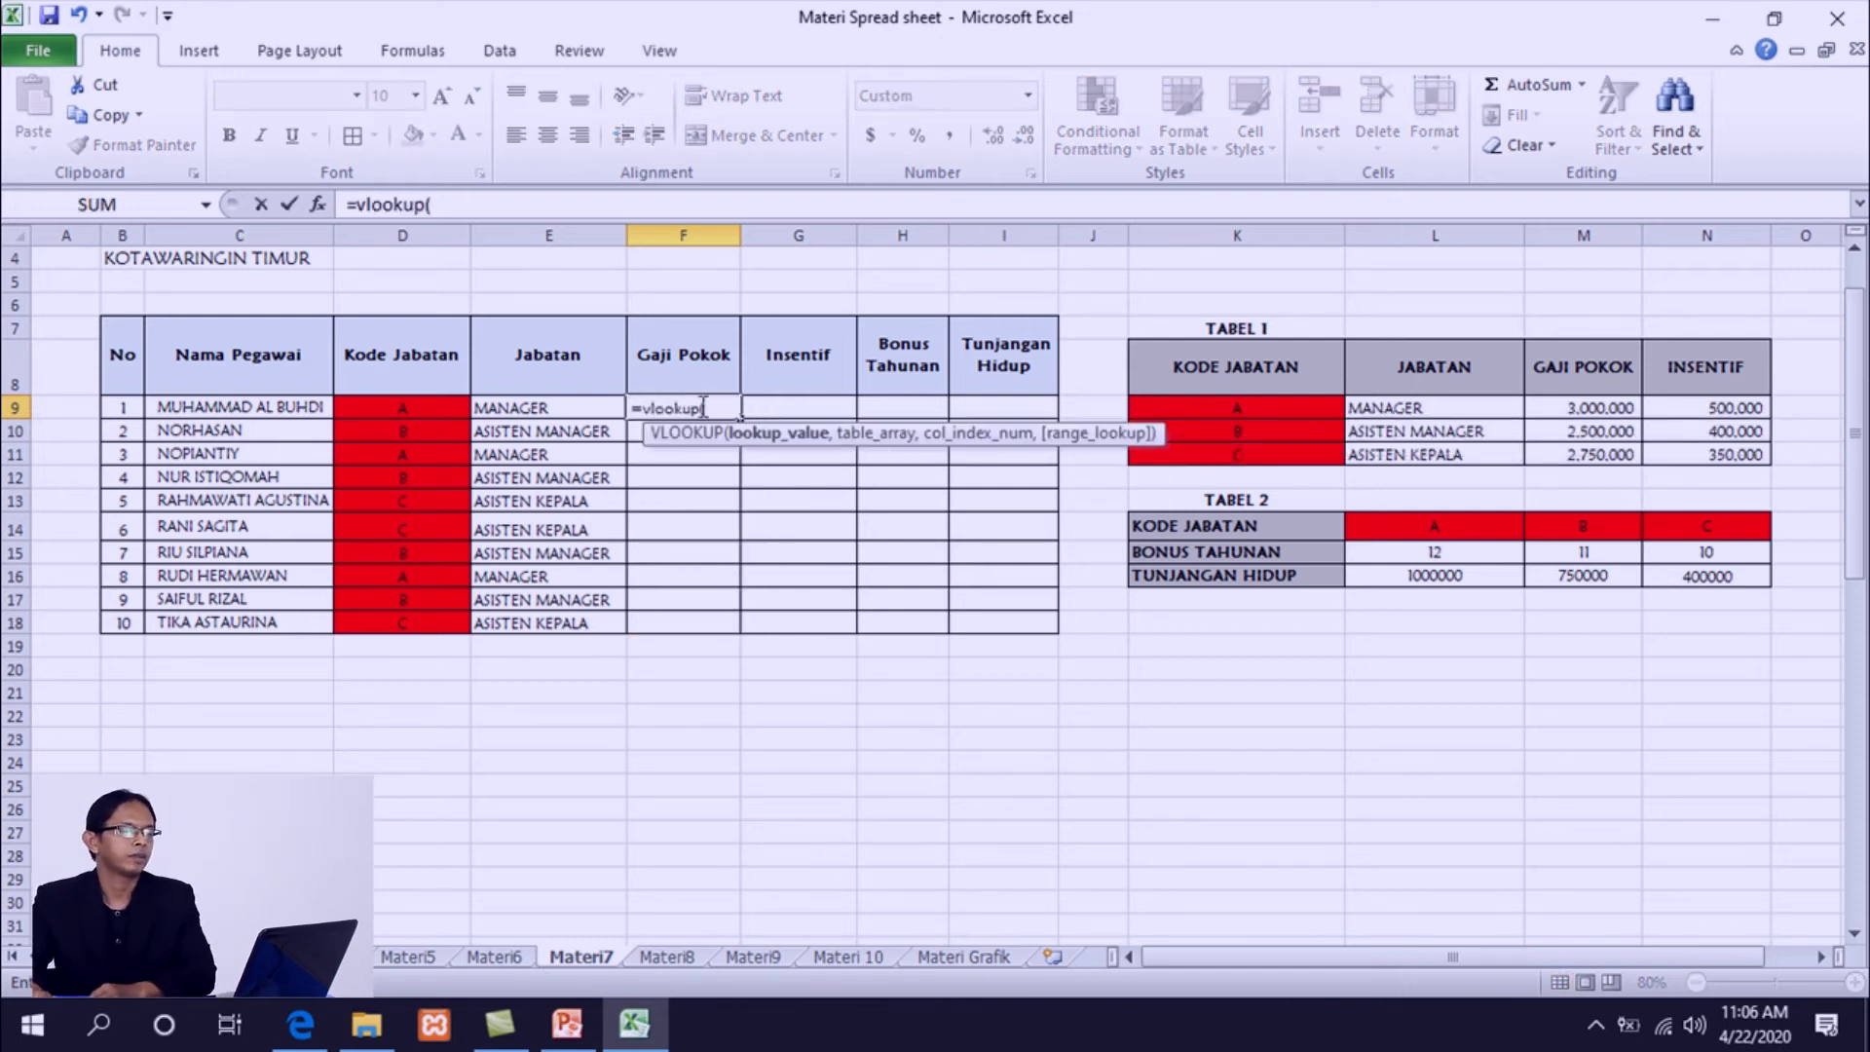
{"action": "left_click", "coordinate": [431, 409]}
{"action": "type", "text": ","}
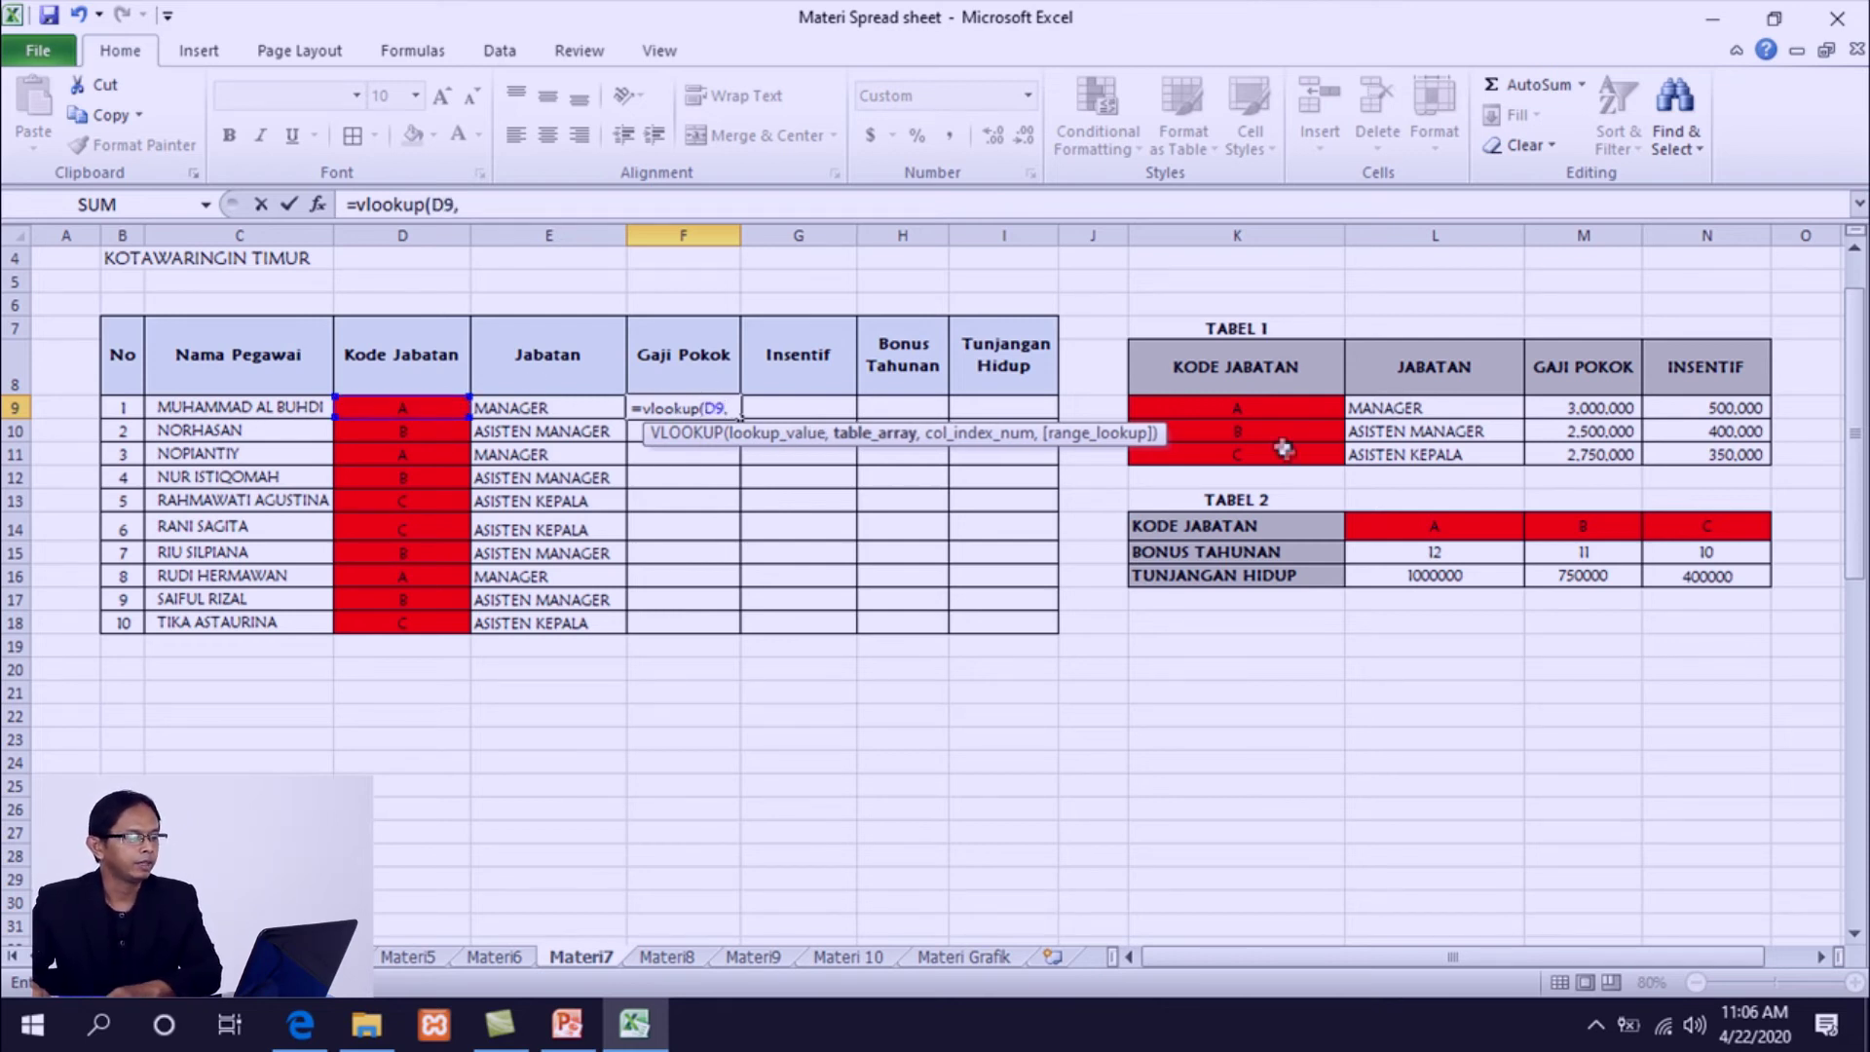
{"action": "type", "text": "tabel"}
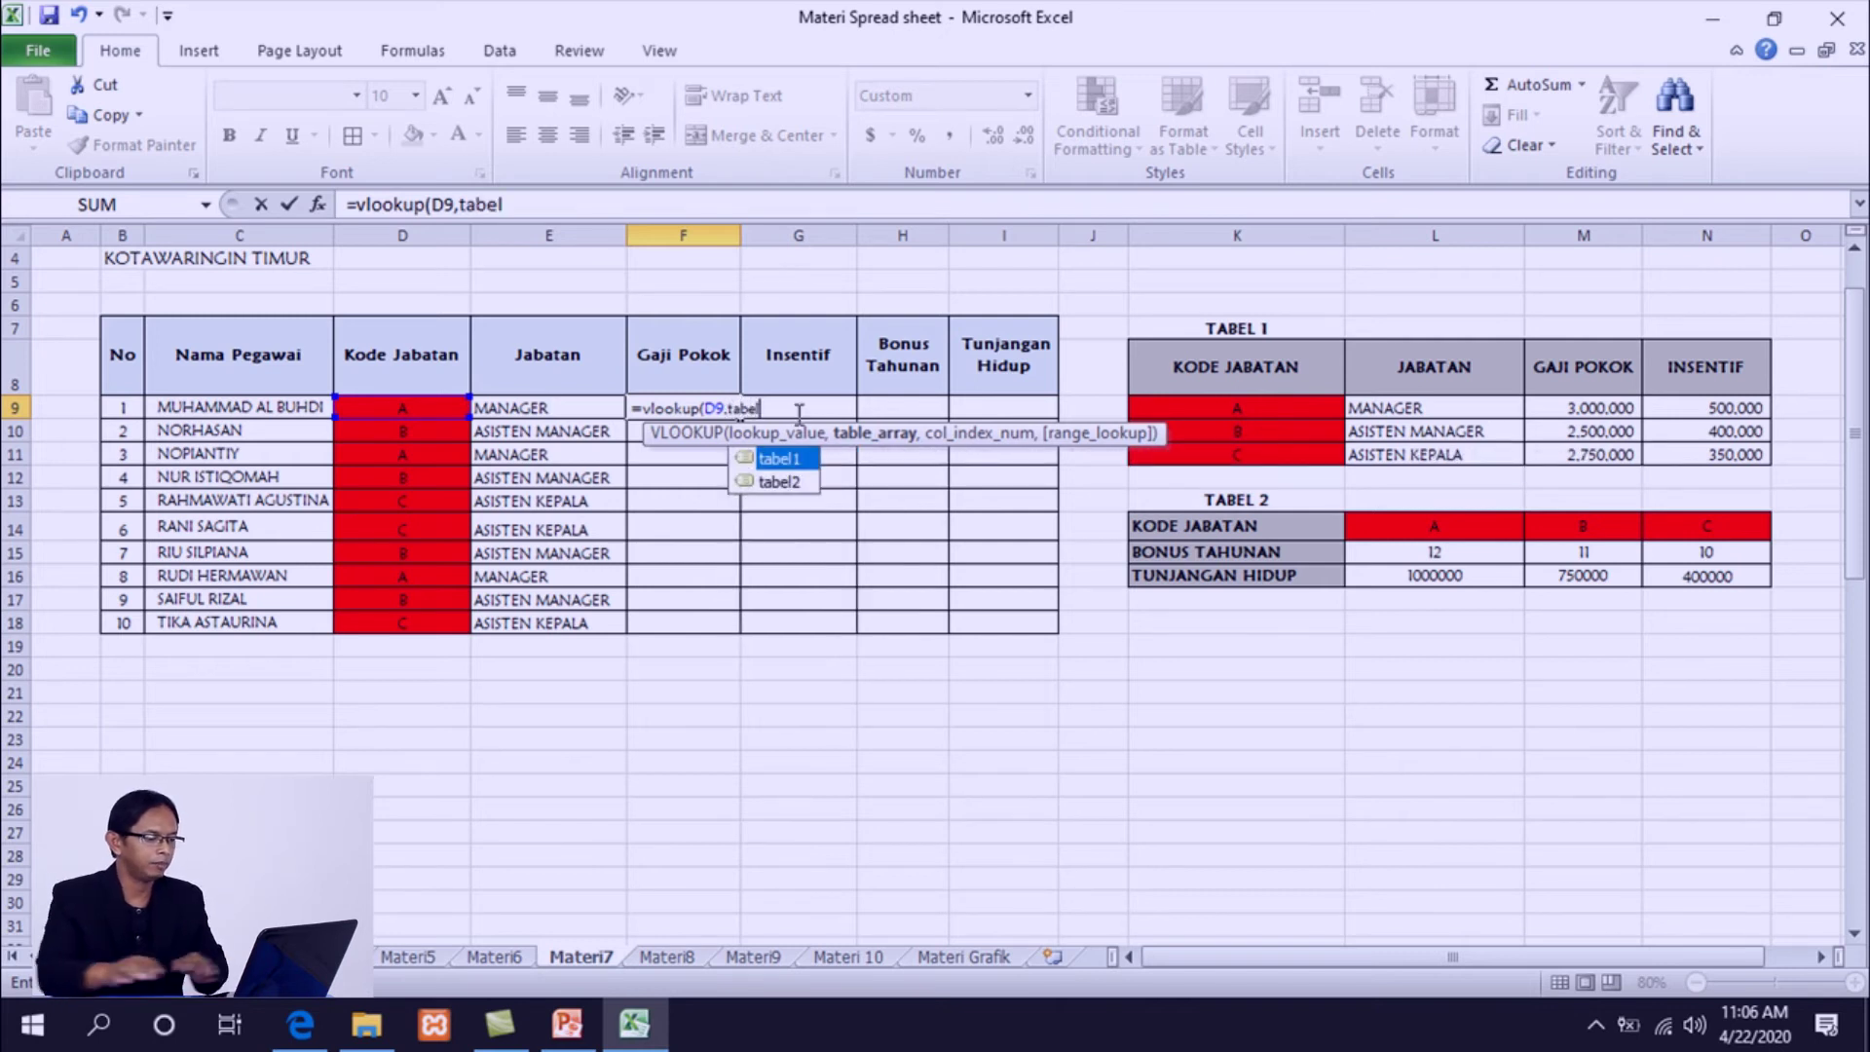
{"action": "double_click", "coordinate": [785, 460]}
{"action": "type", "text": ","}
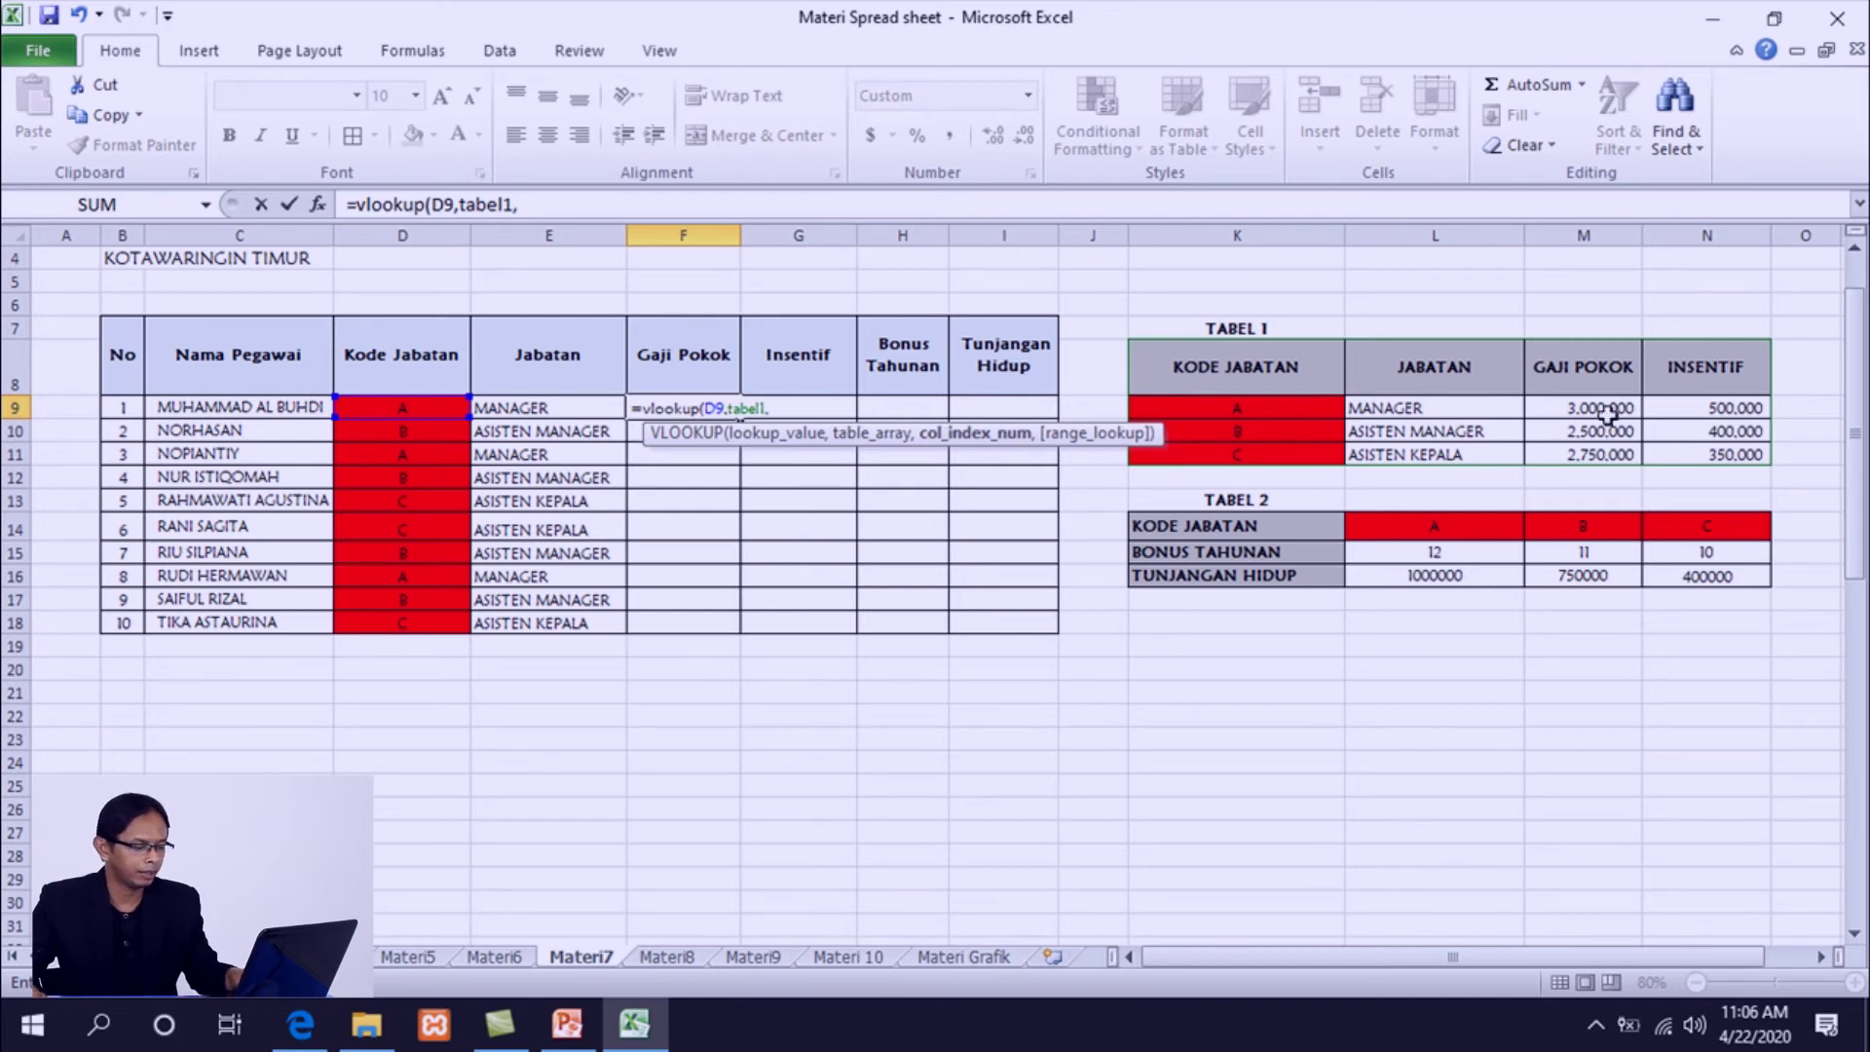
{"action": "type", "text": "3,"}
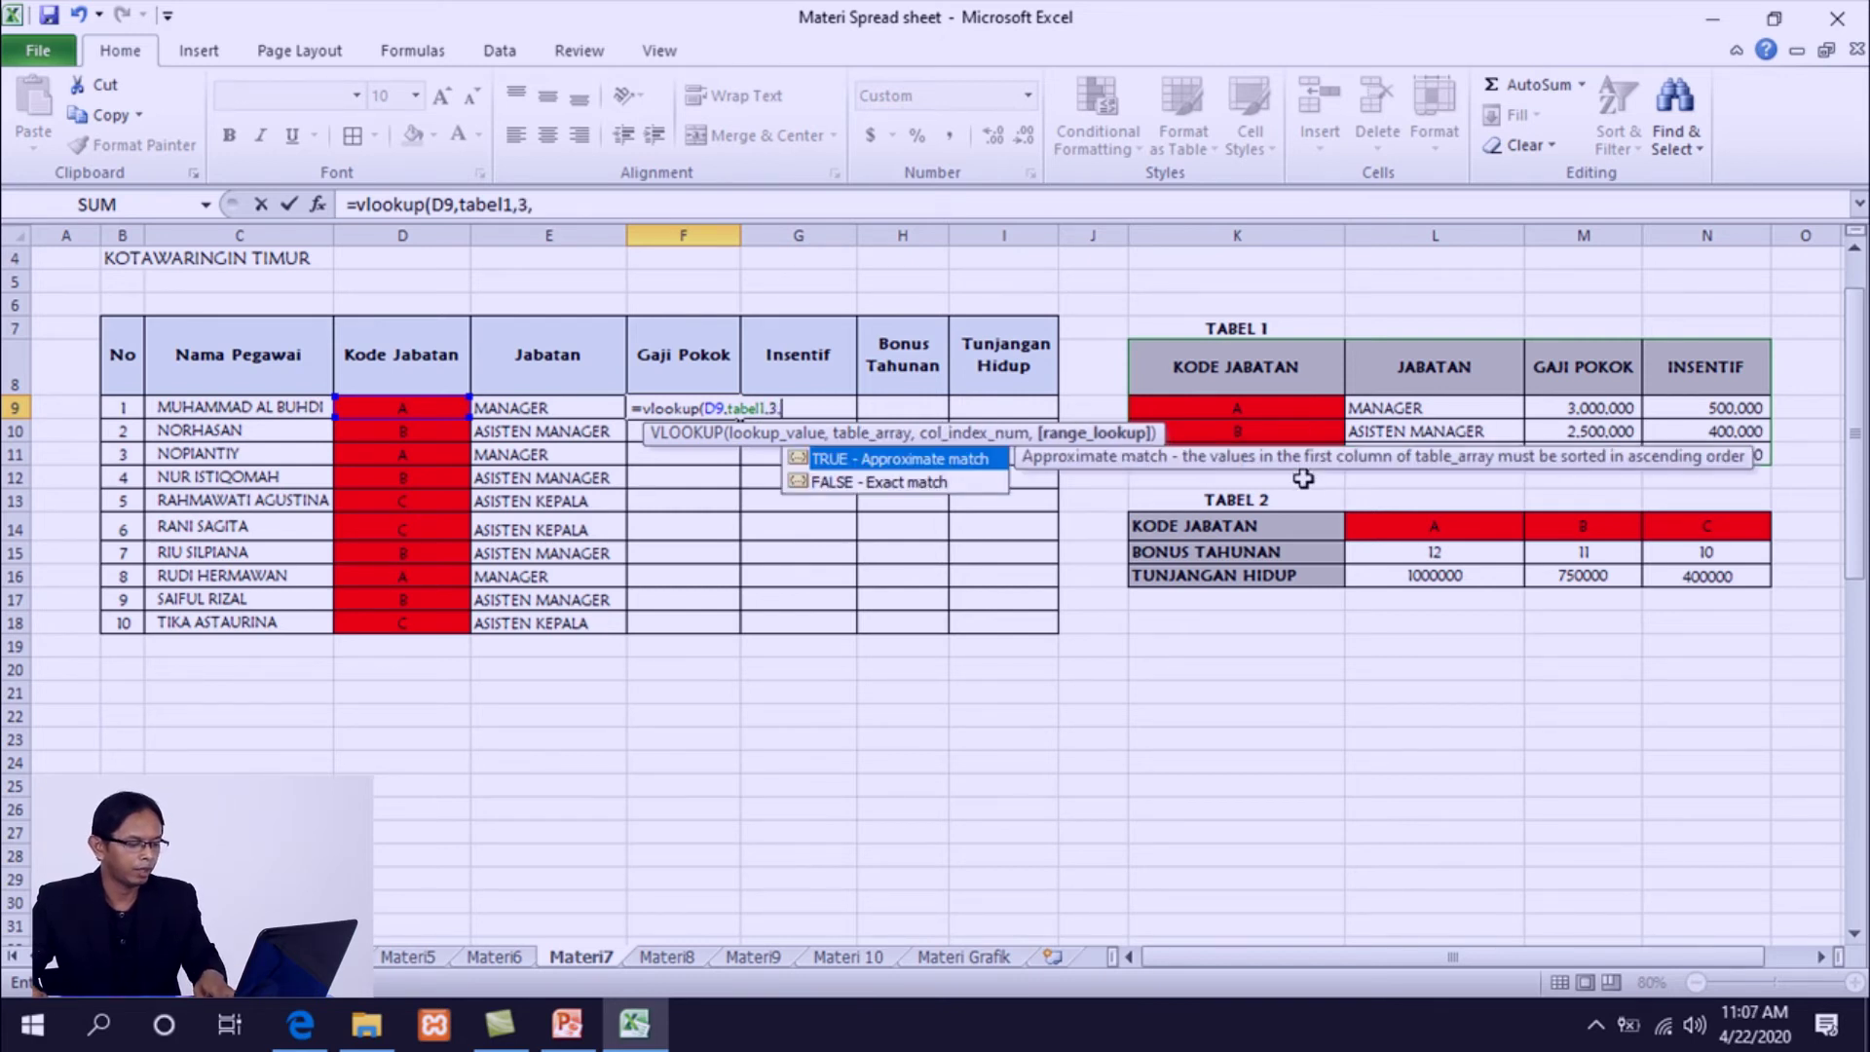
{"action": "type", "text": "0)"}
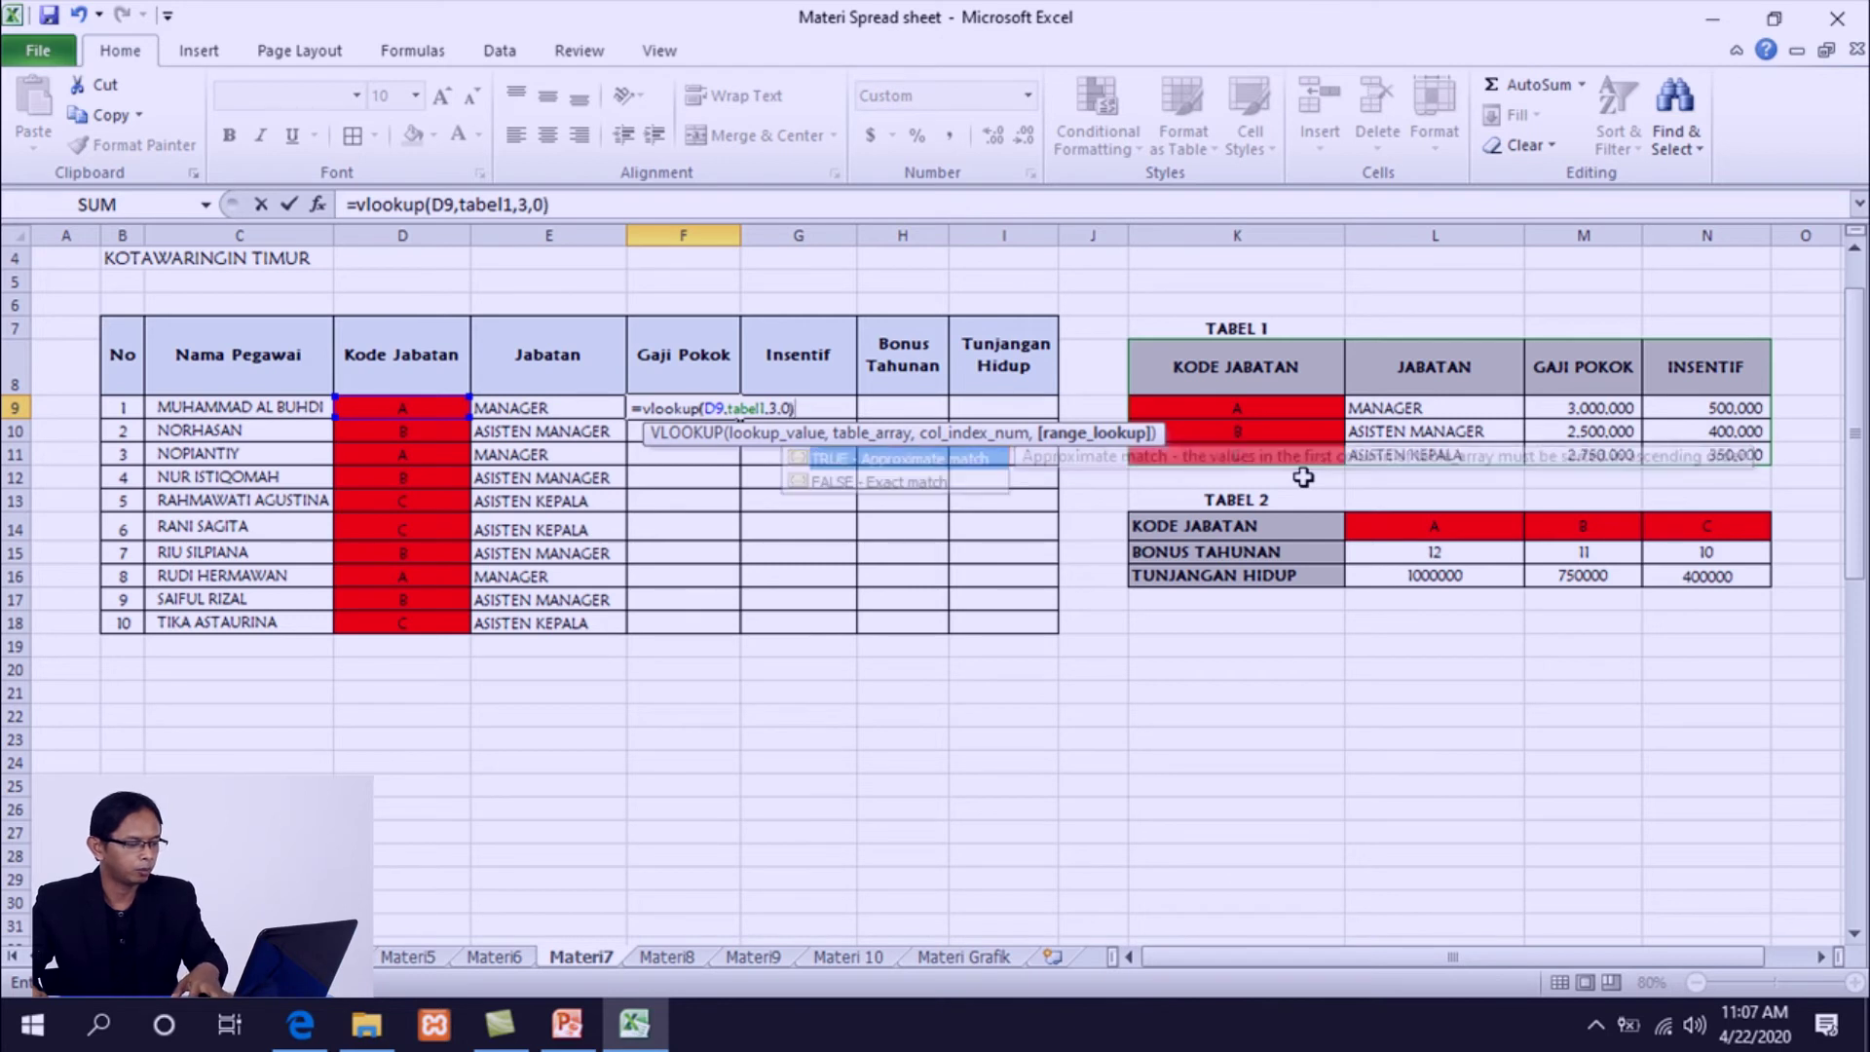
{"action": "key", "text": "Return"}
- Enter =VLOOKUP(D9,tabel1,4,0) in G9 to look up the first employee's Insentif from the Kode Jabatan
{"action": "left_click", "coordinate": [814, 404]}
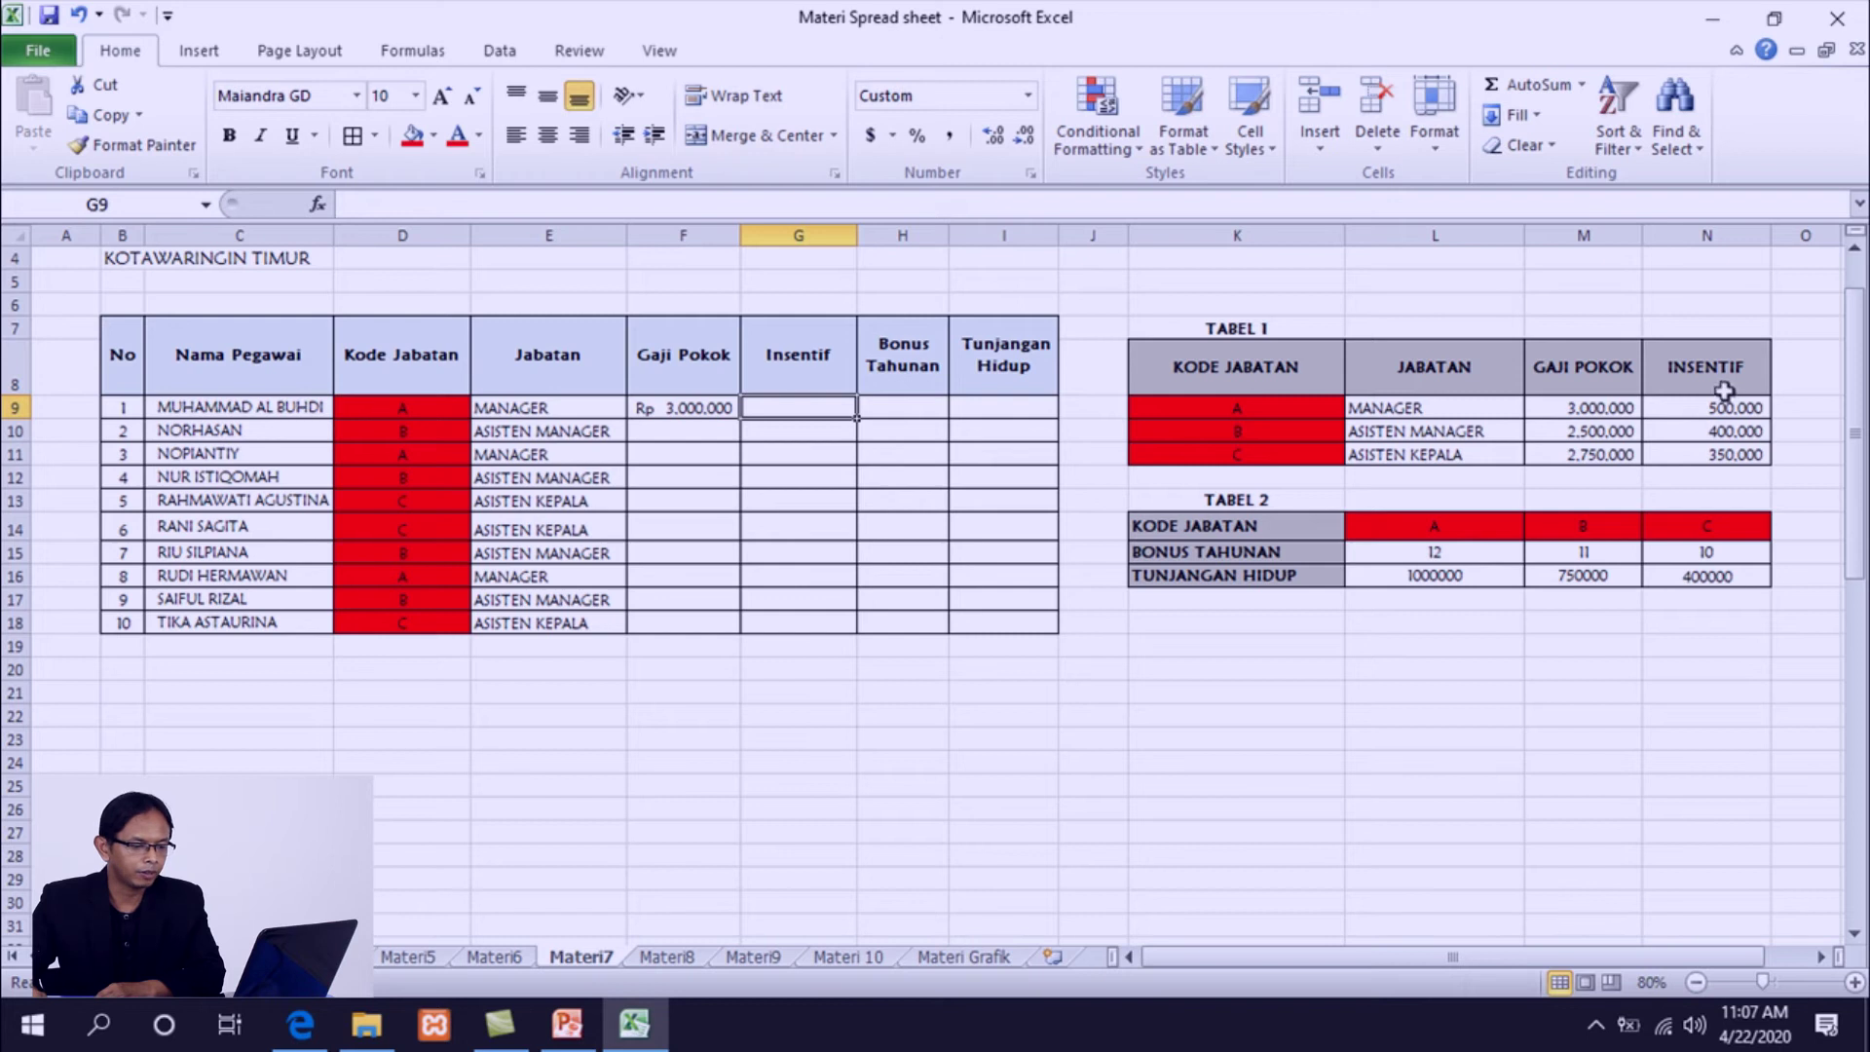
{"action": "type", "text": "=vloo"}
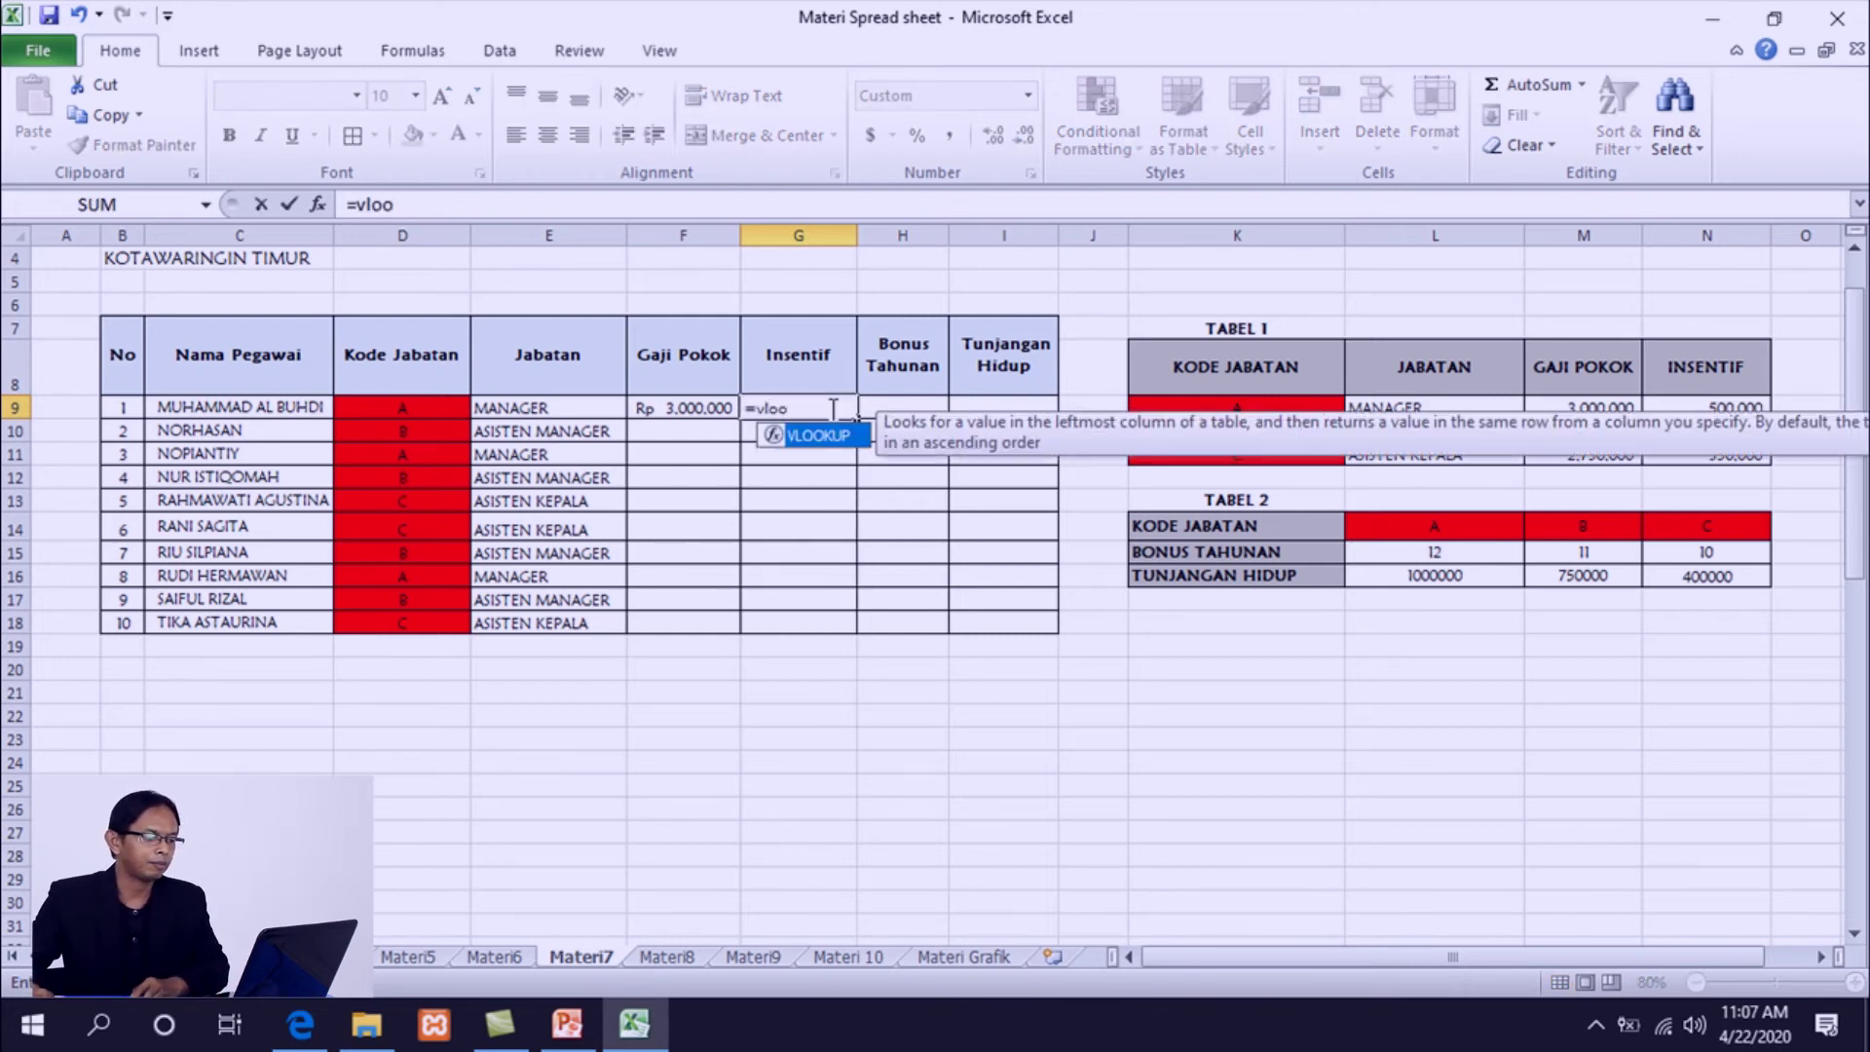
{"action": "double_click", "coordinate": [804, 439]}
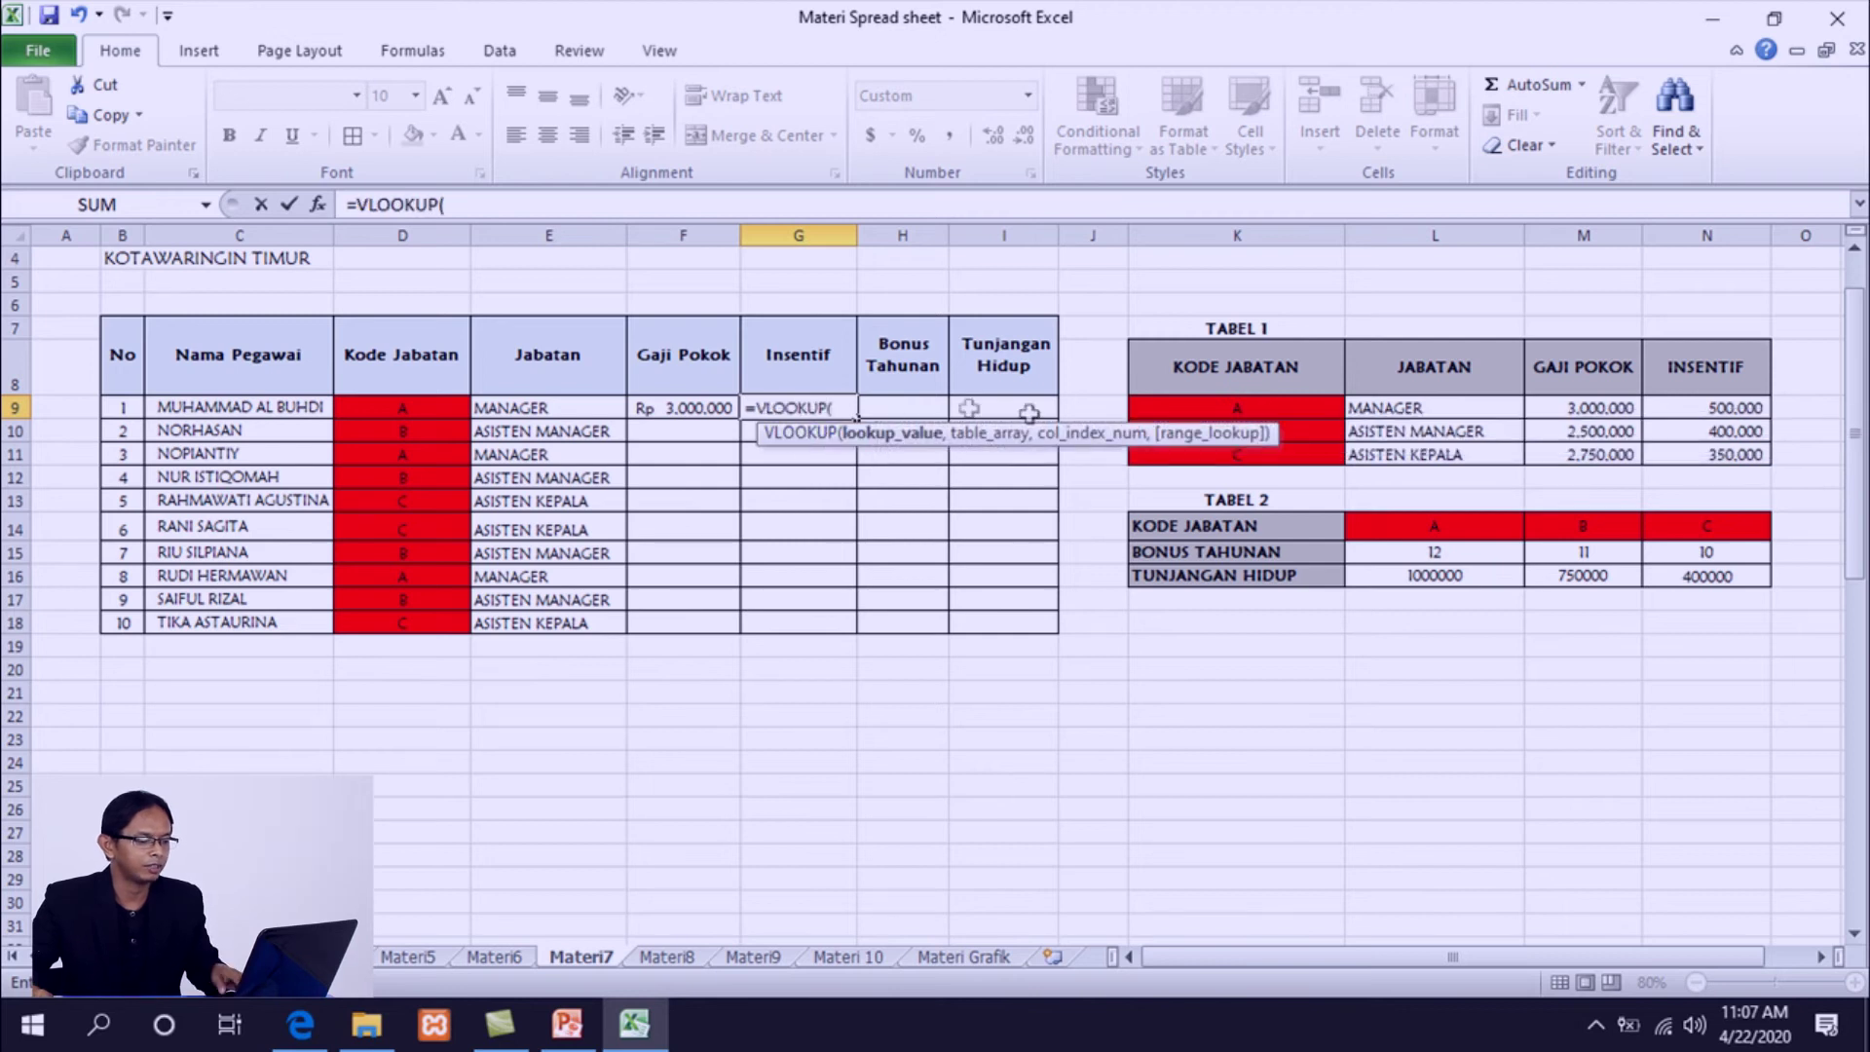
{"action": "left_click", "coordinate": [415, 411]}
{"action": "type", "text": ",ta"}
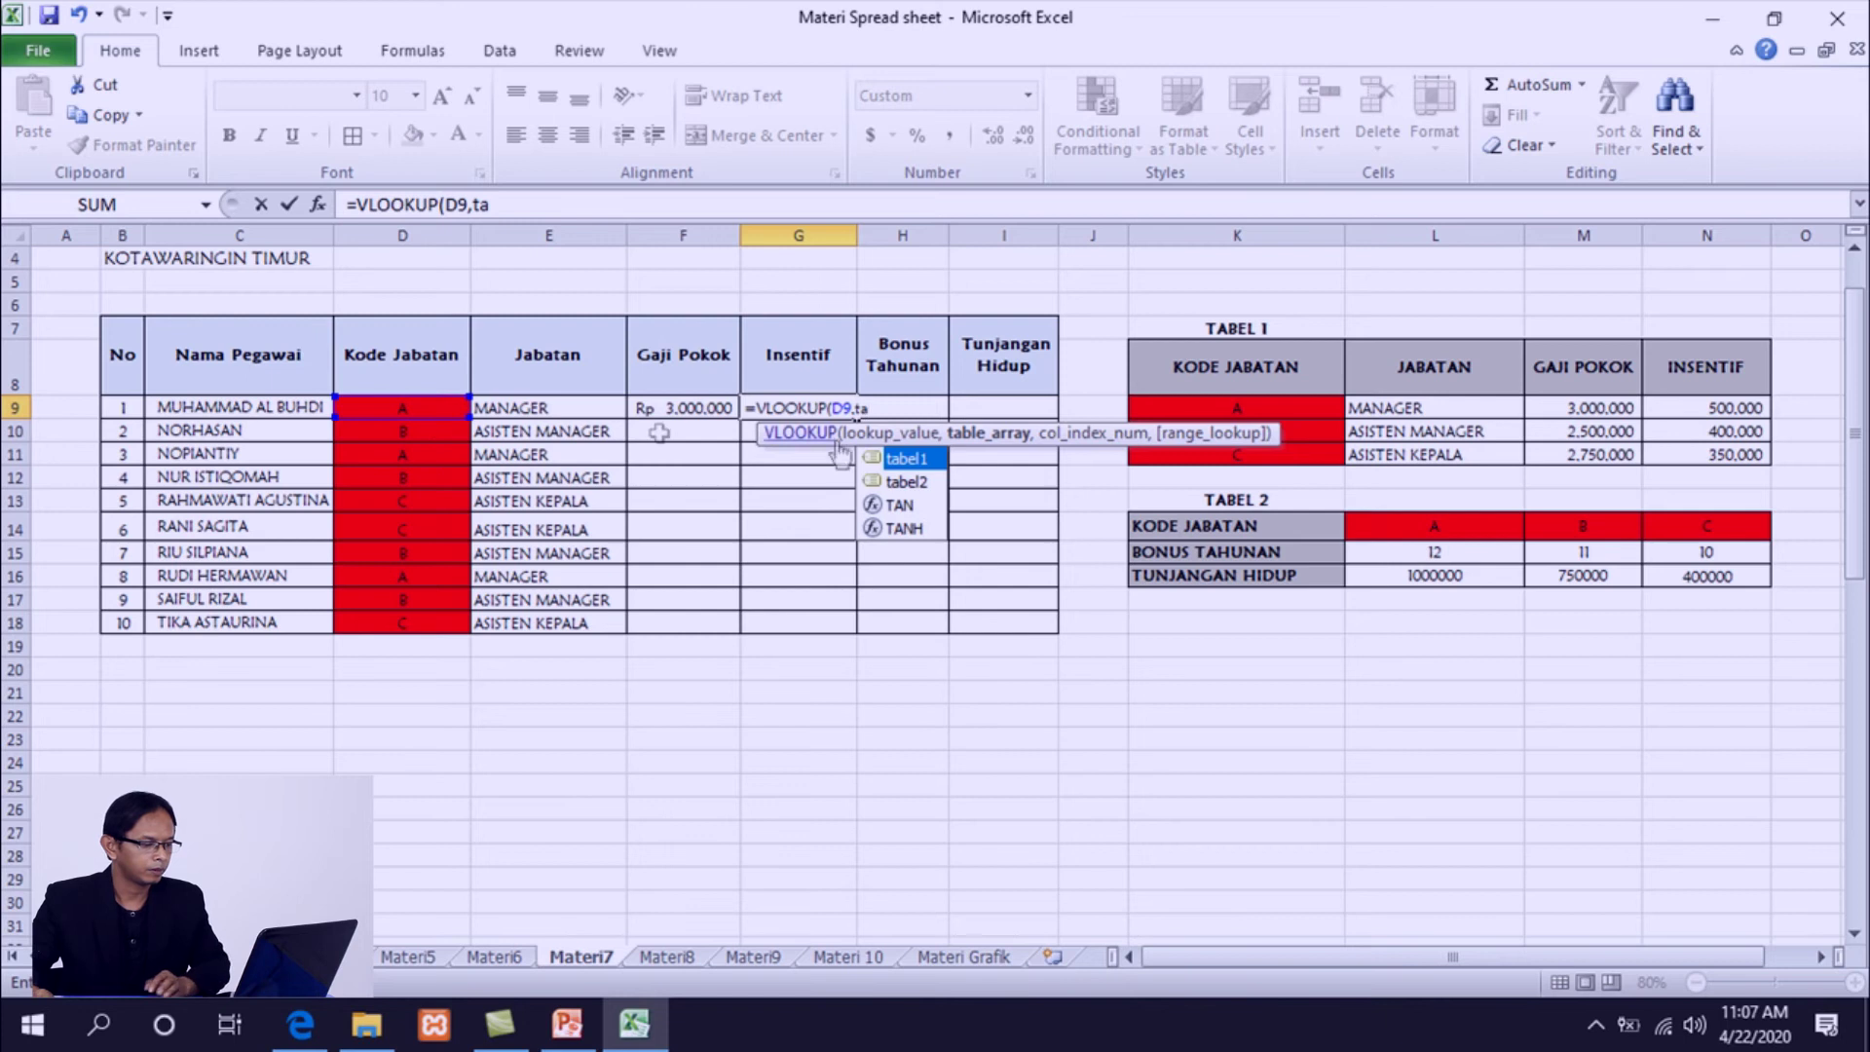
{"action": "double_click", "coordinate": [913, 460]}
{"action": "type", "text": ","}
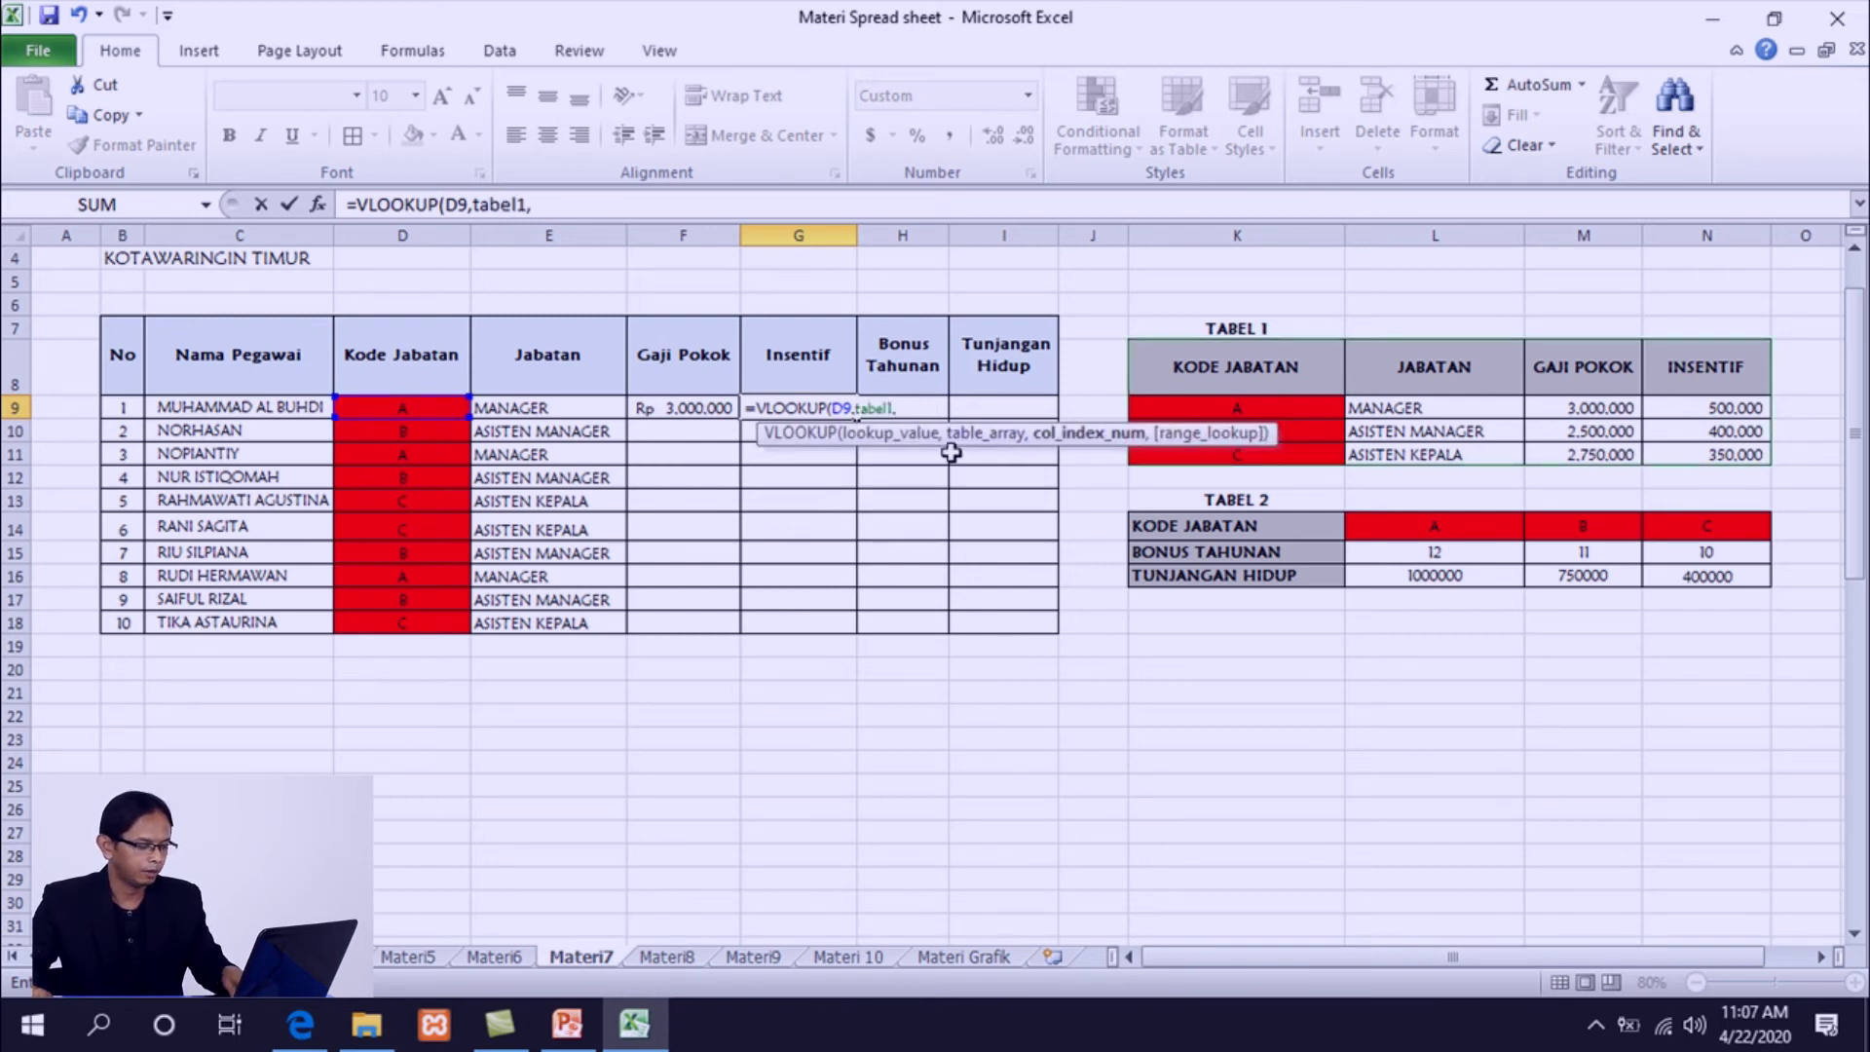
{"action": "type", "text": "4,0"}
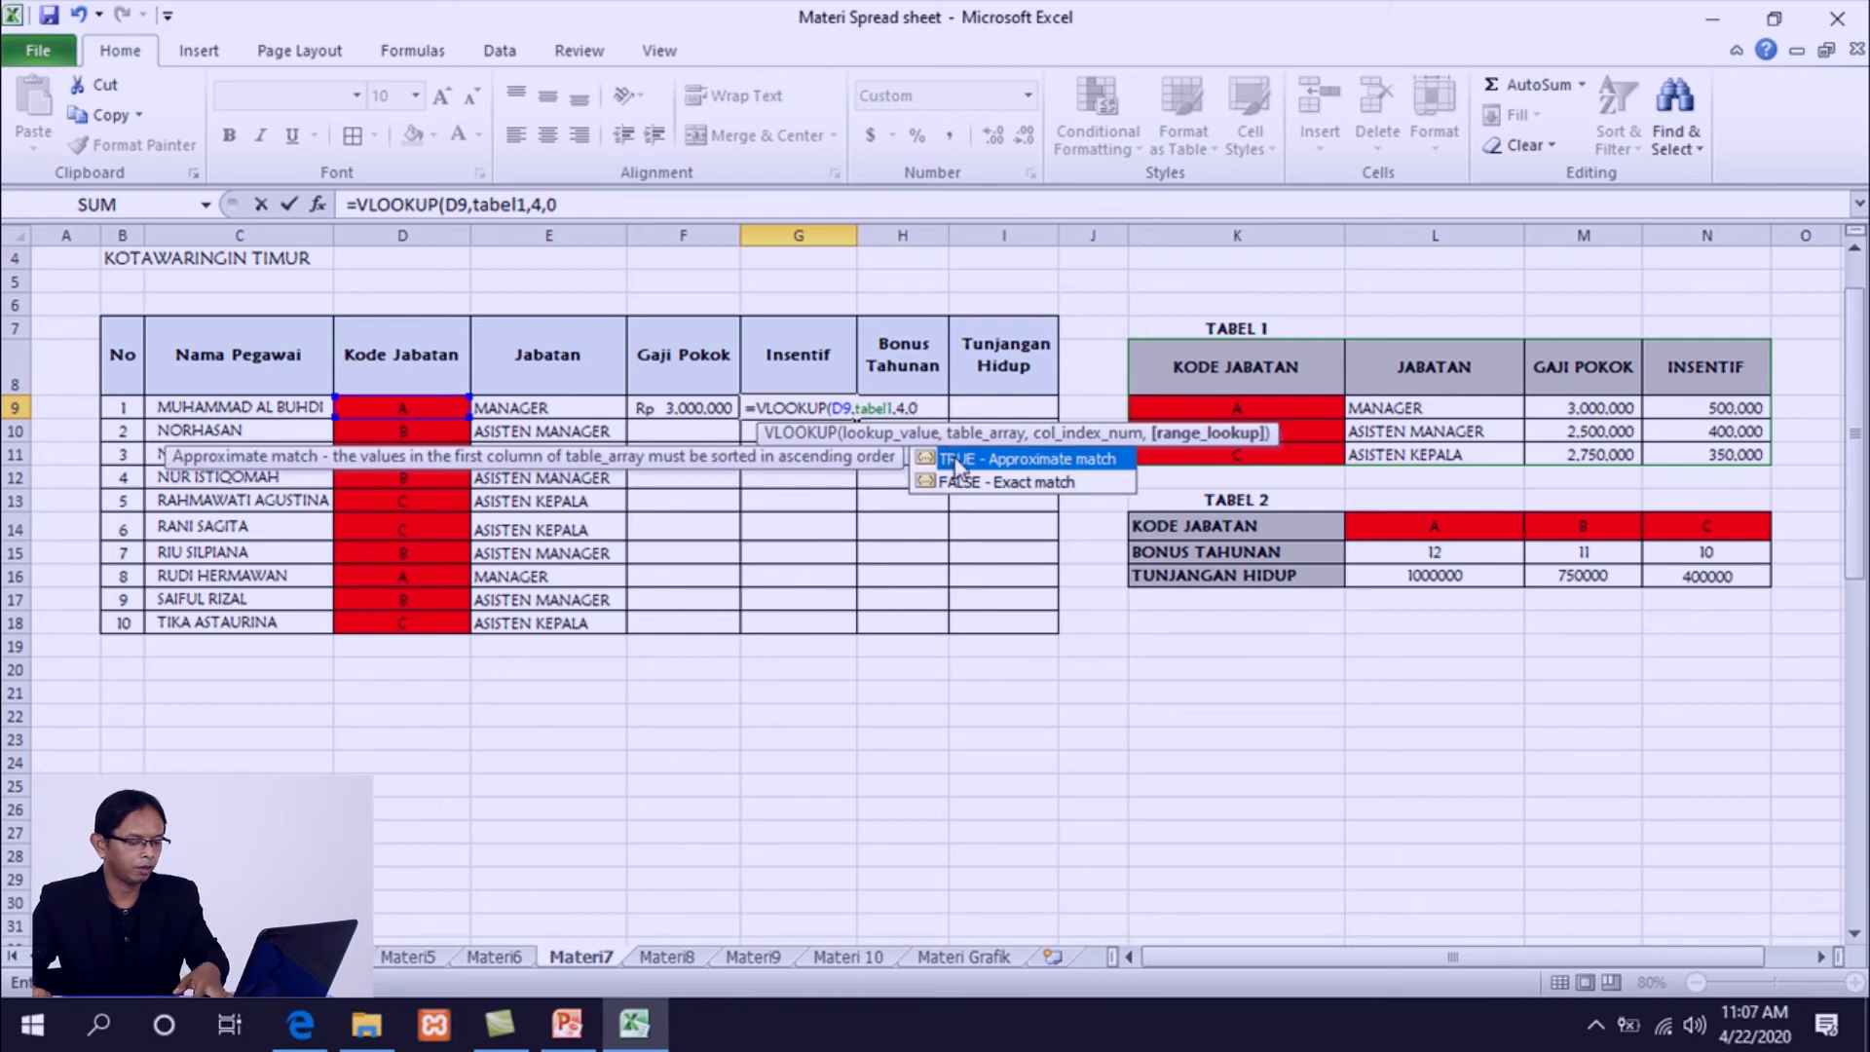
{"action": "type", "text": ")"}
{"action": "key", "text": "Return"}
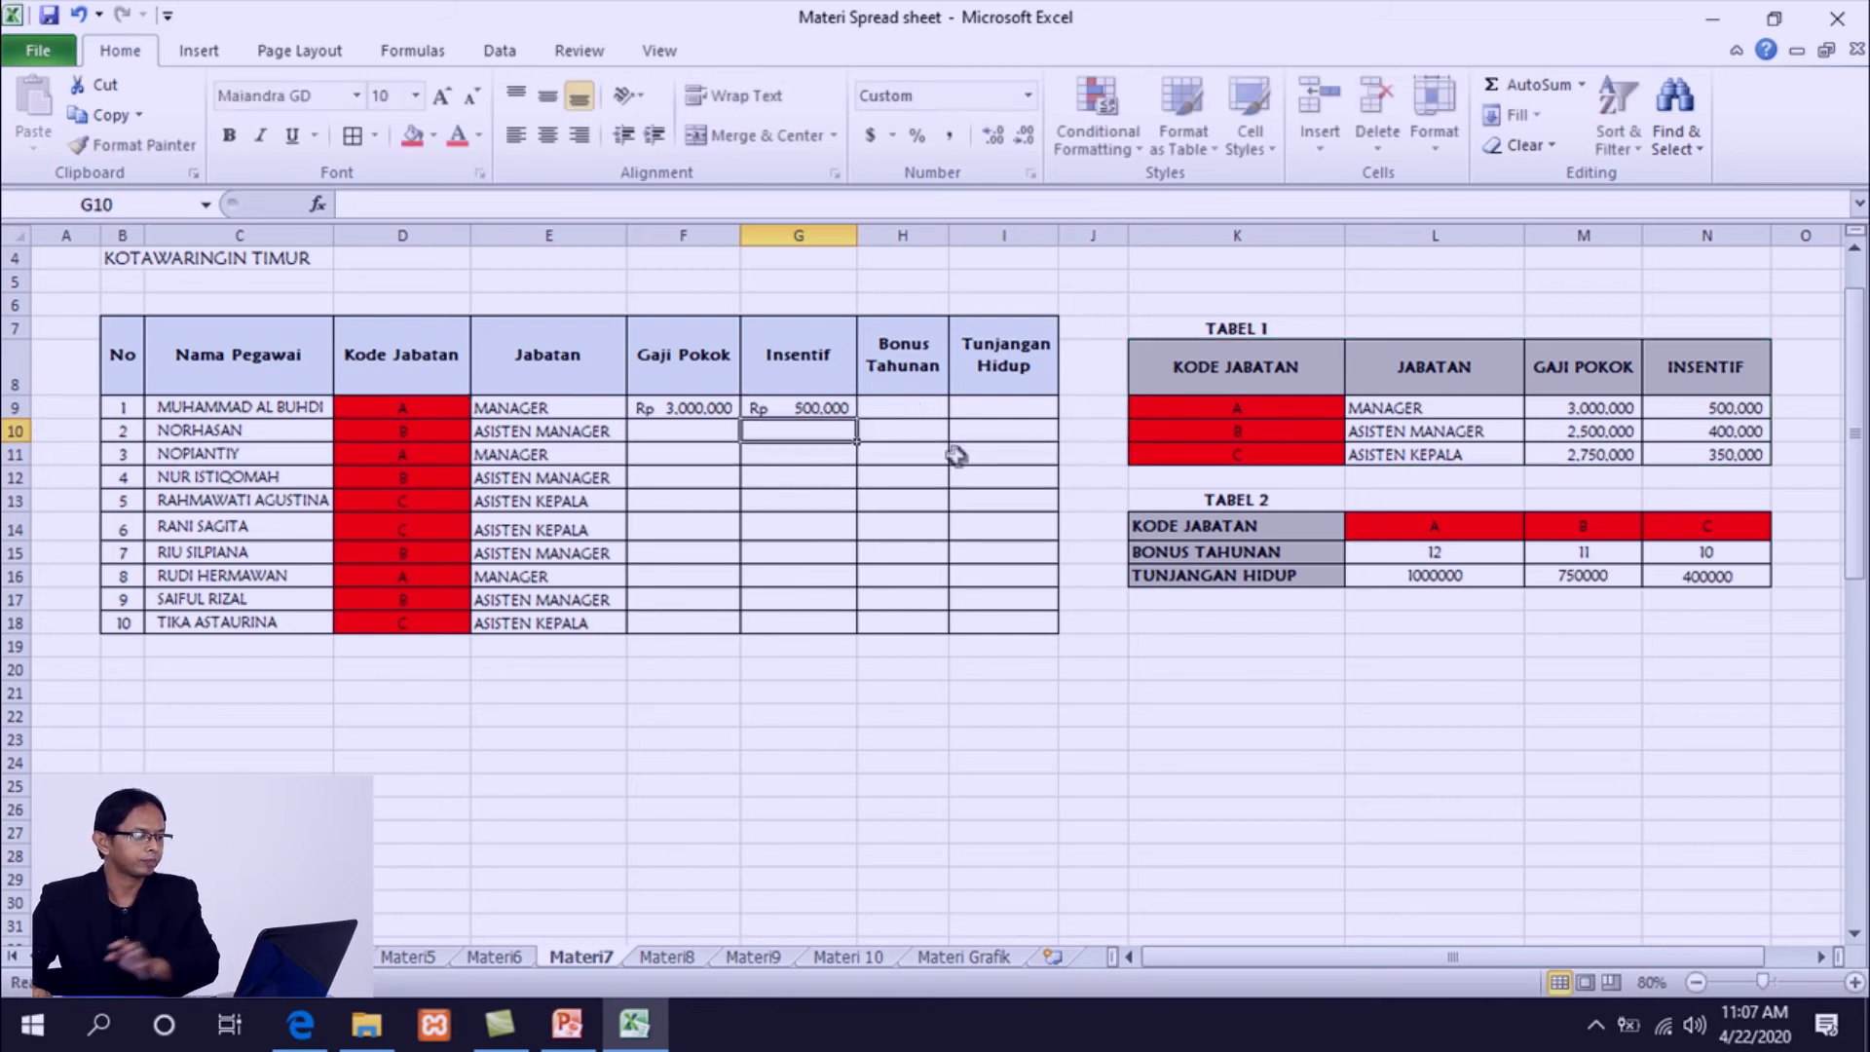
{"action": "left_click", "coordinate": [799, 405]}
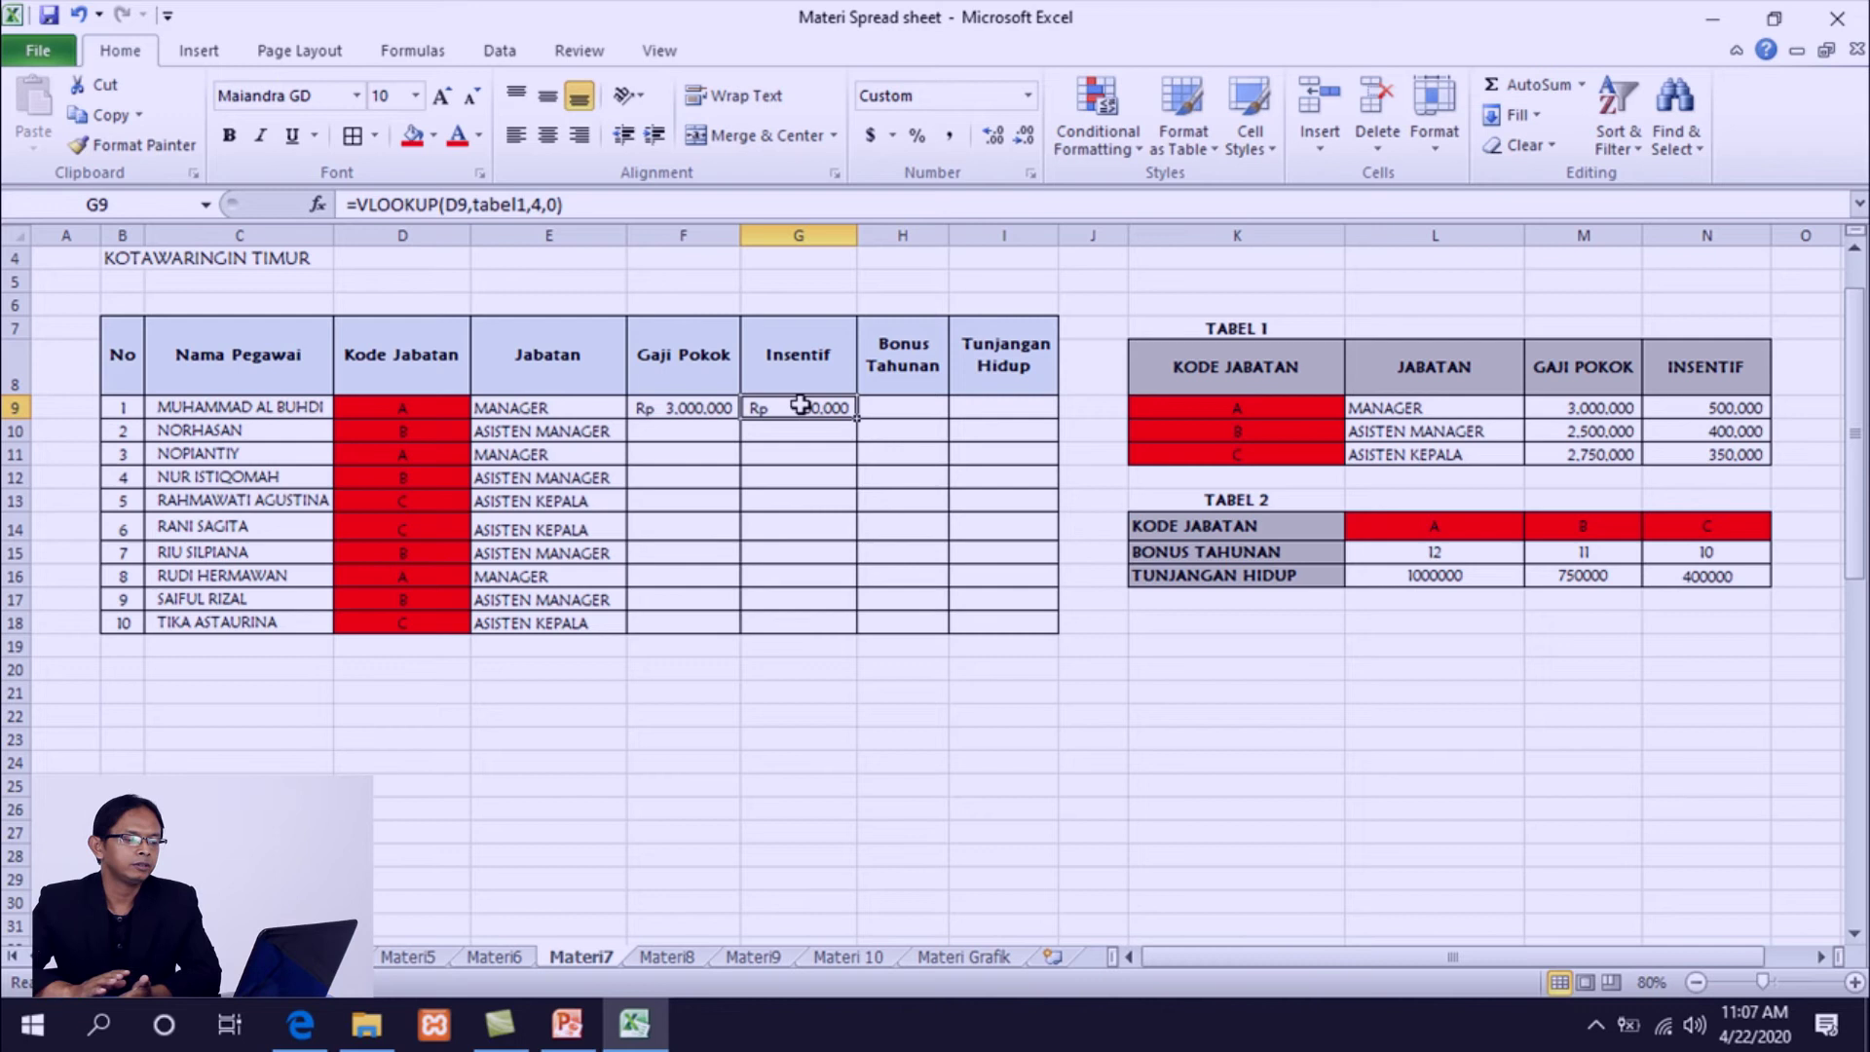
- Enter =HLOOKUP(D9,tabel2,2,0)*F9 in H9 to calculate the first employee's Bonus Tahunan from the TABEL 2 multiplier and Gaji Pokok
{"action": "left_click", "coordinate": [879, 409]}
{"action": "left_click", "coordinate": [1022, 405]}
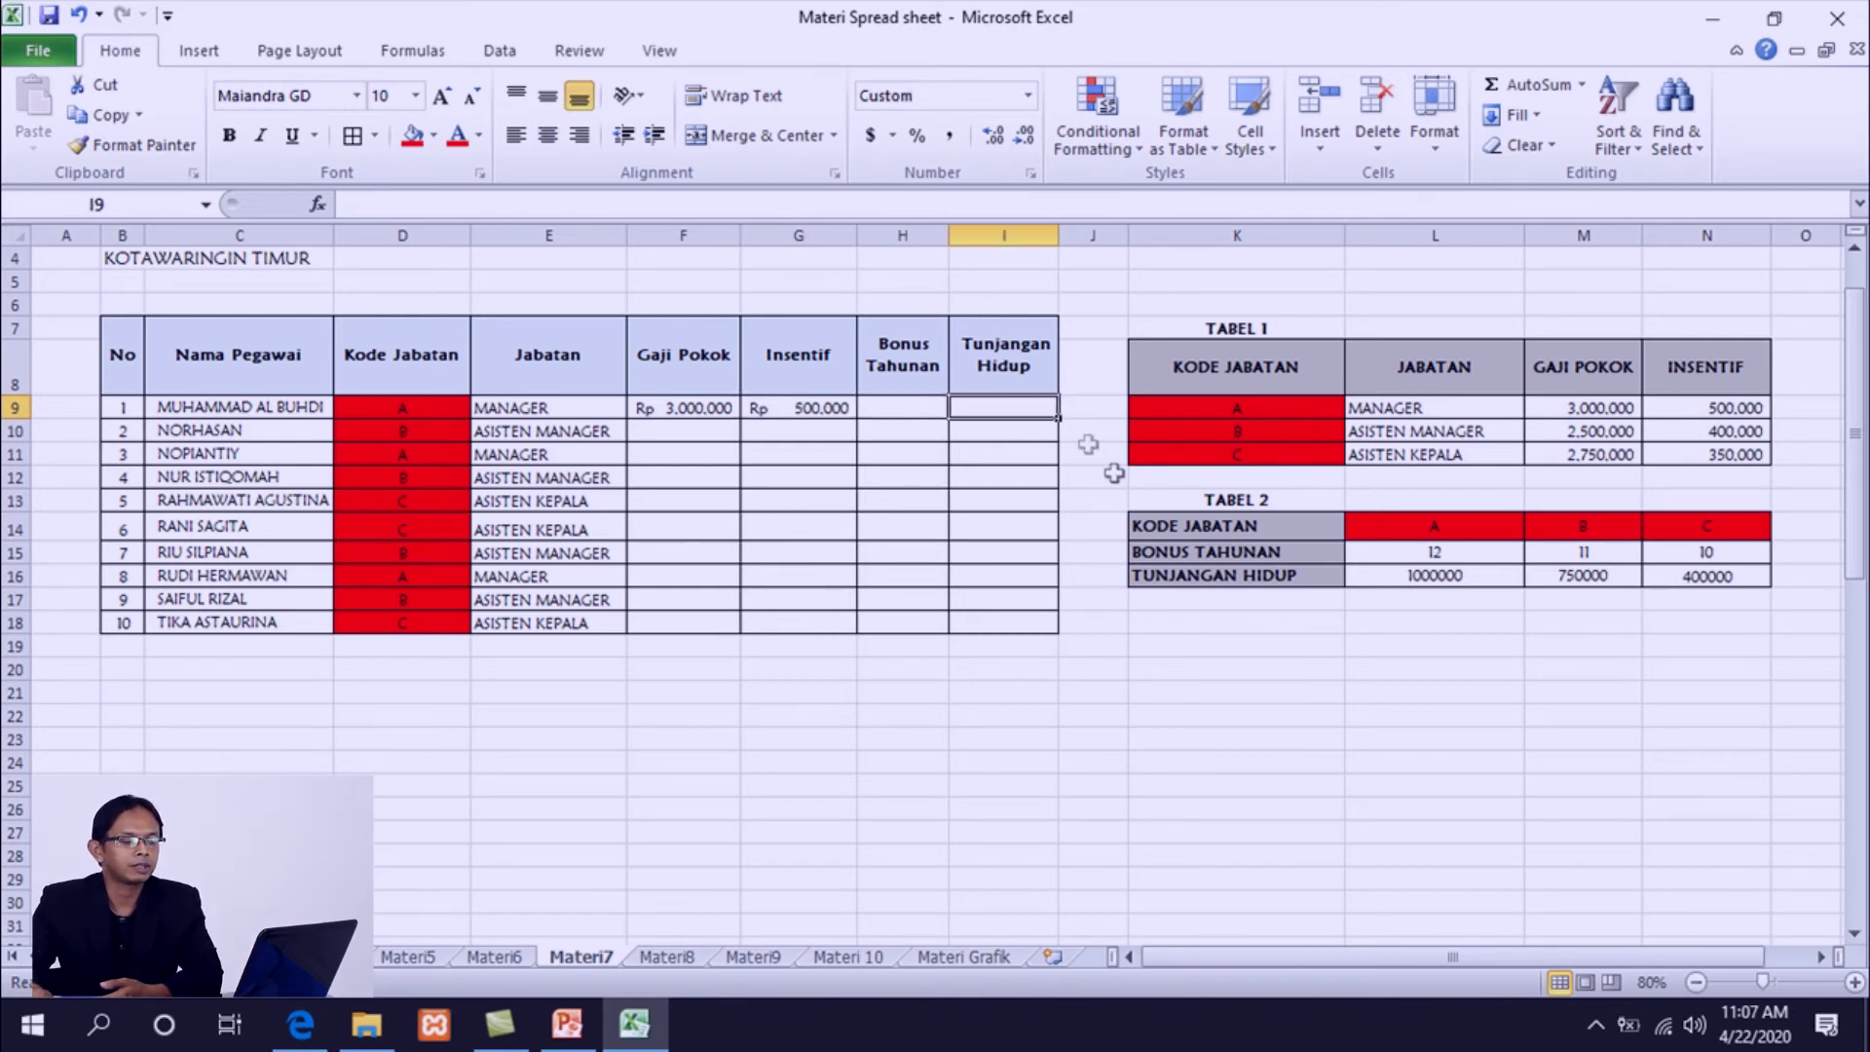
{"action": "left_click", "coordinate": [910, 405]}
{"action": "type", "text": "="}
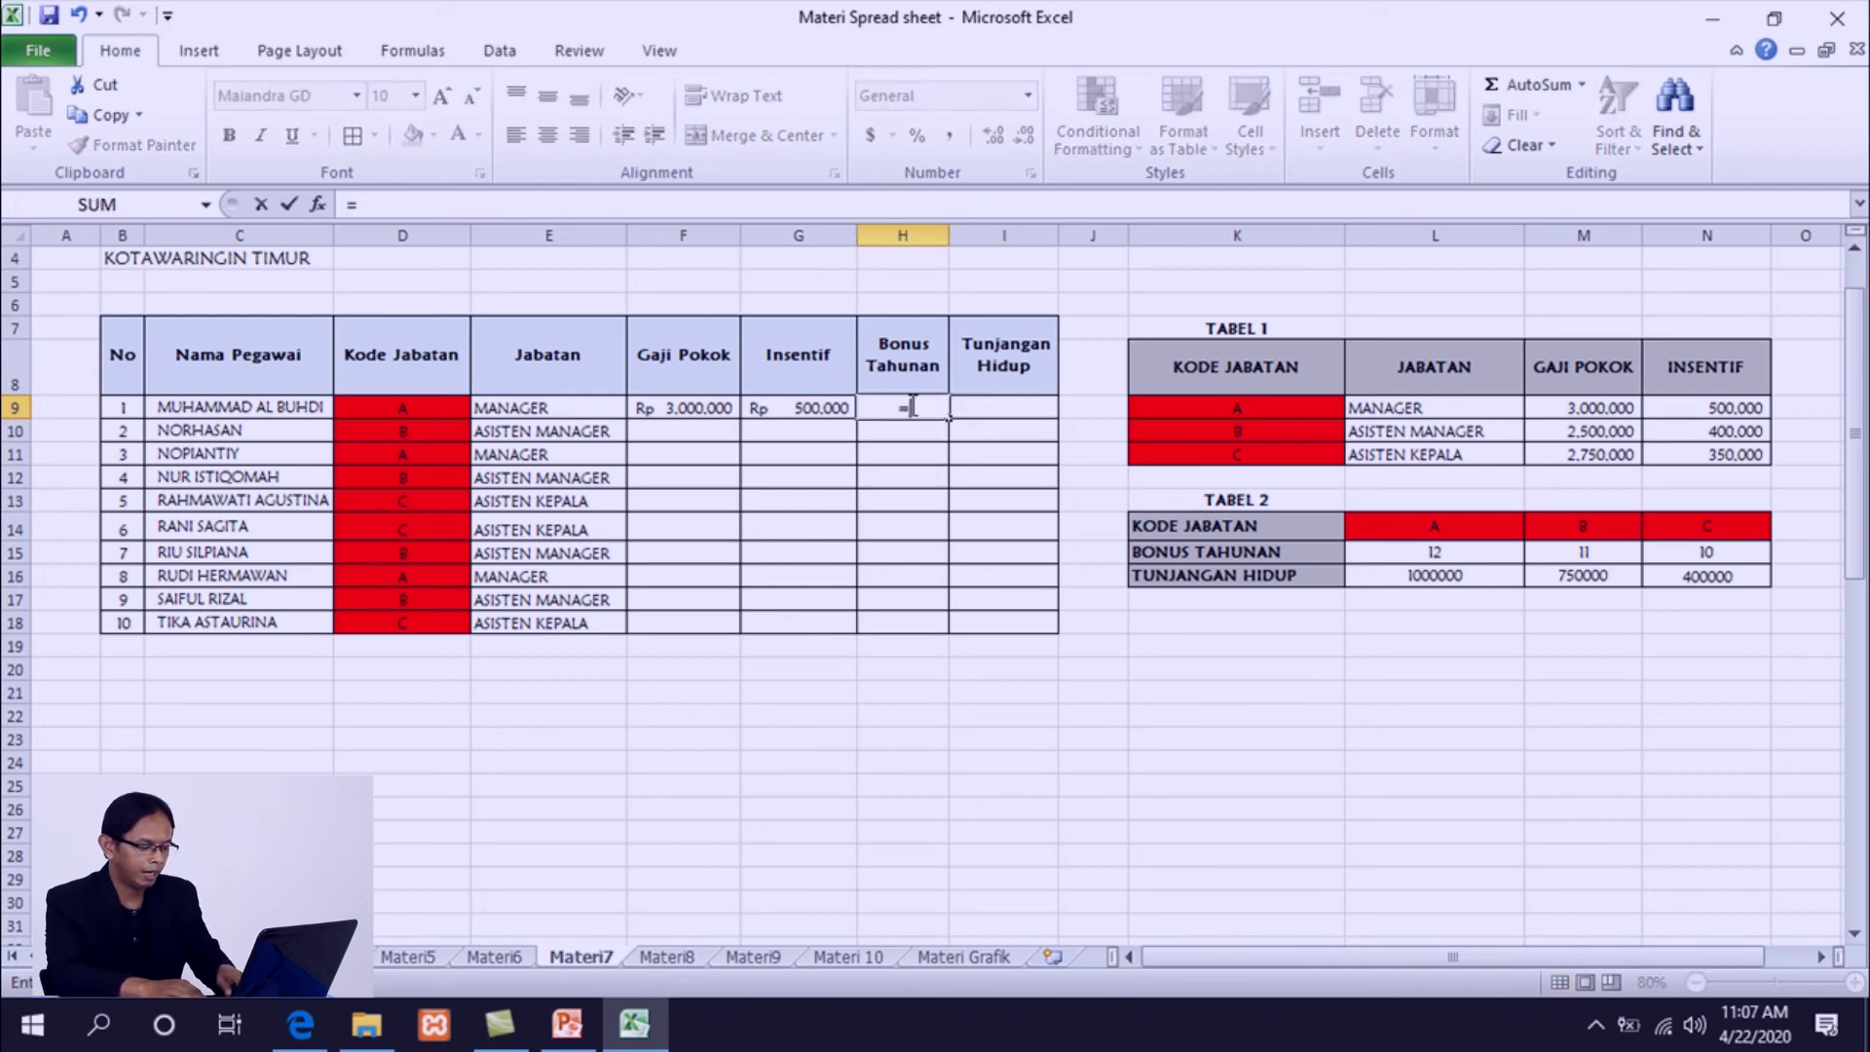
{"action": "type", "text": "hlo"}
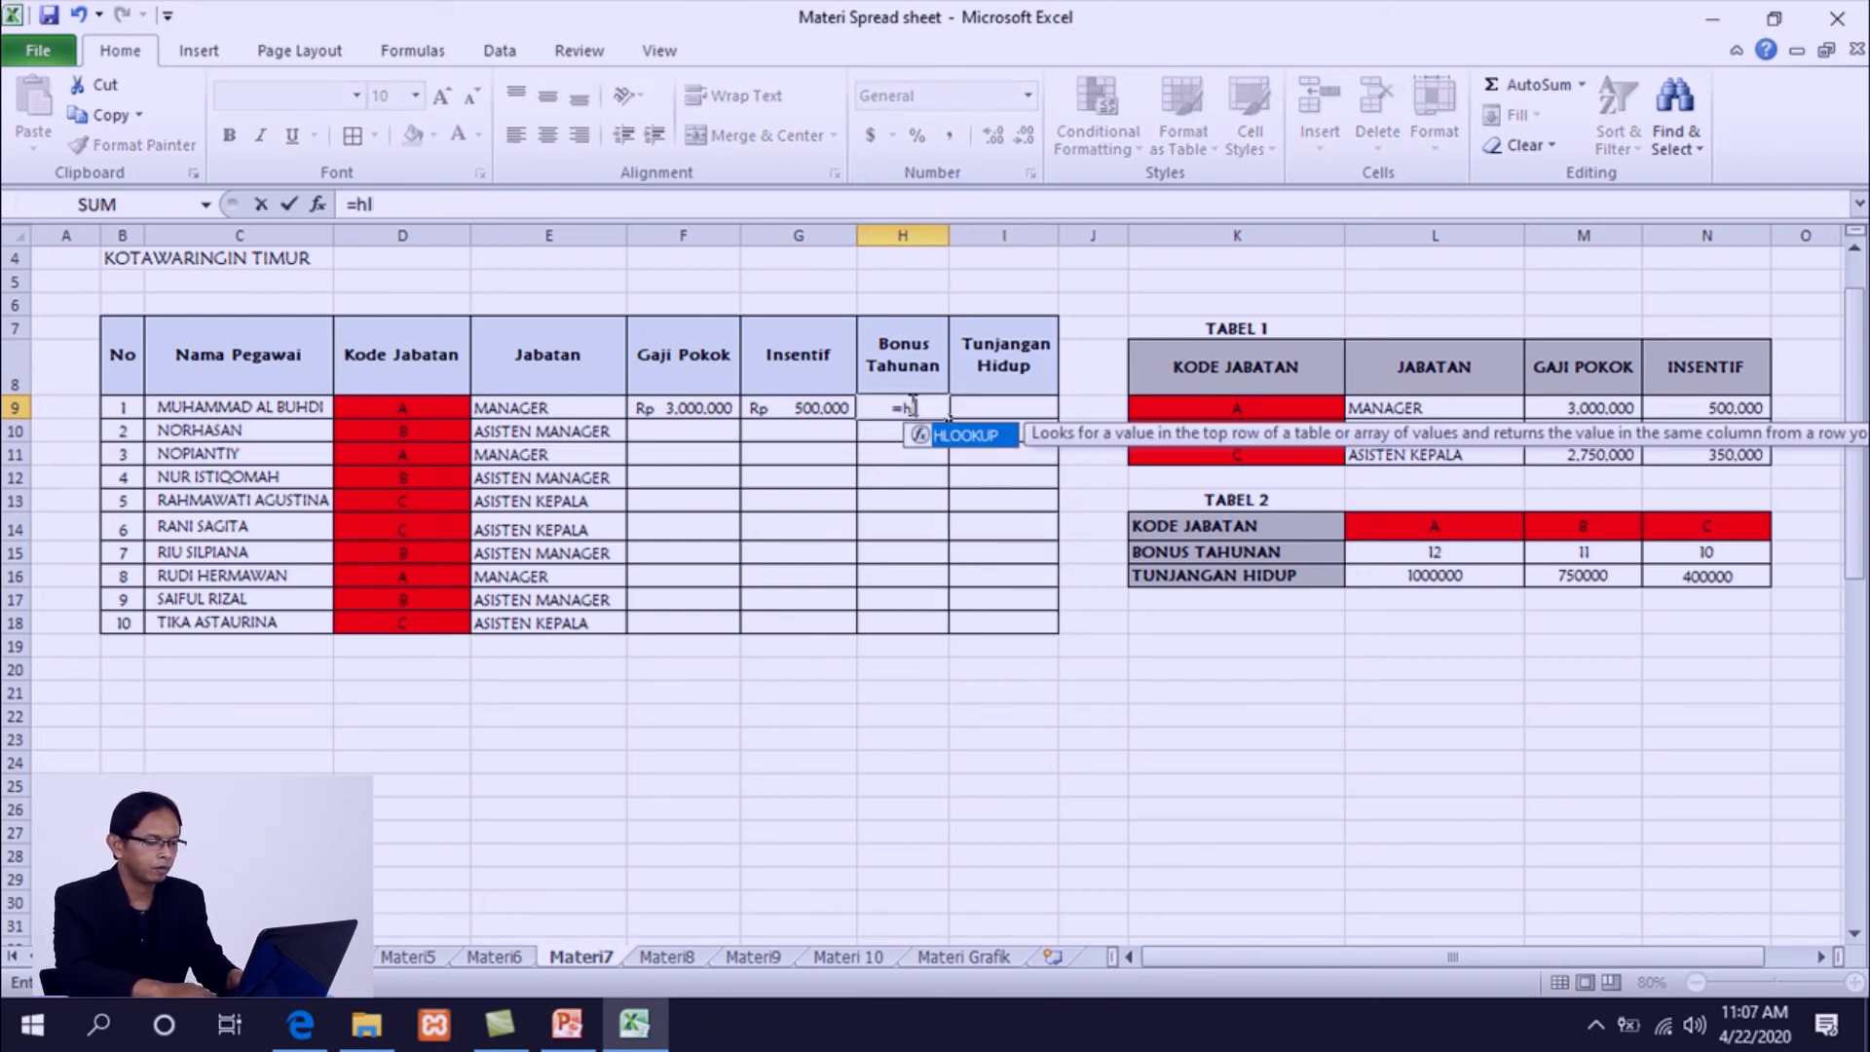
{"action": "double_click", "coordinate": [960, 437]}
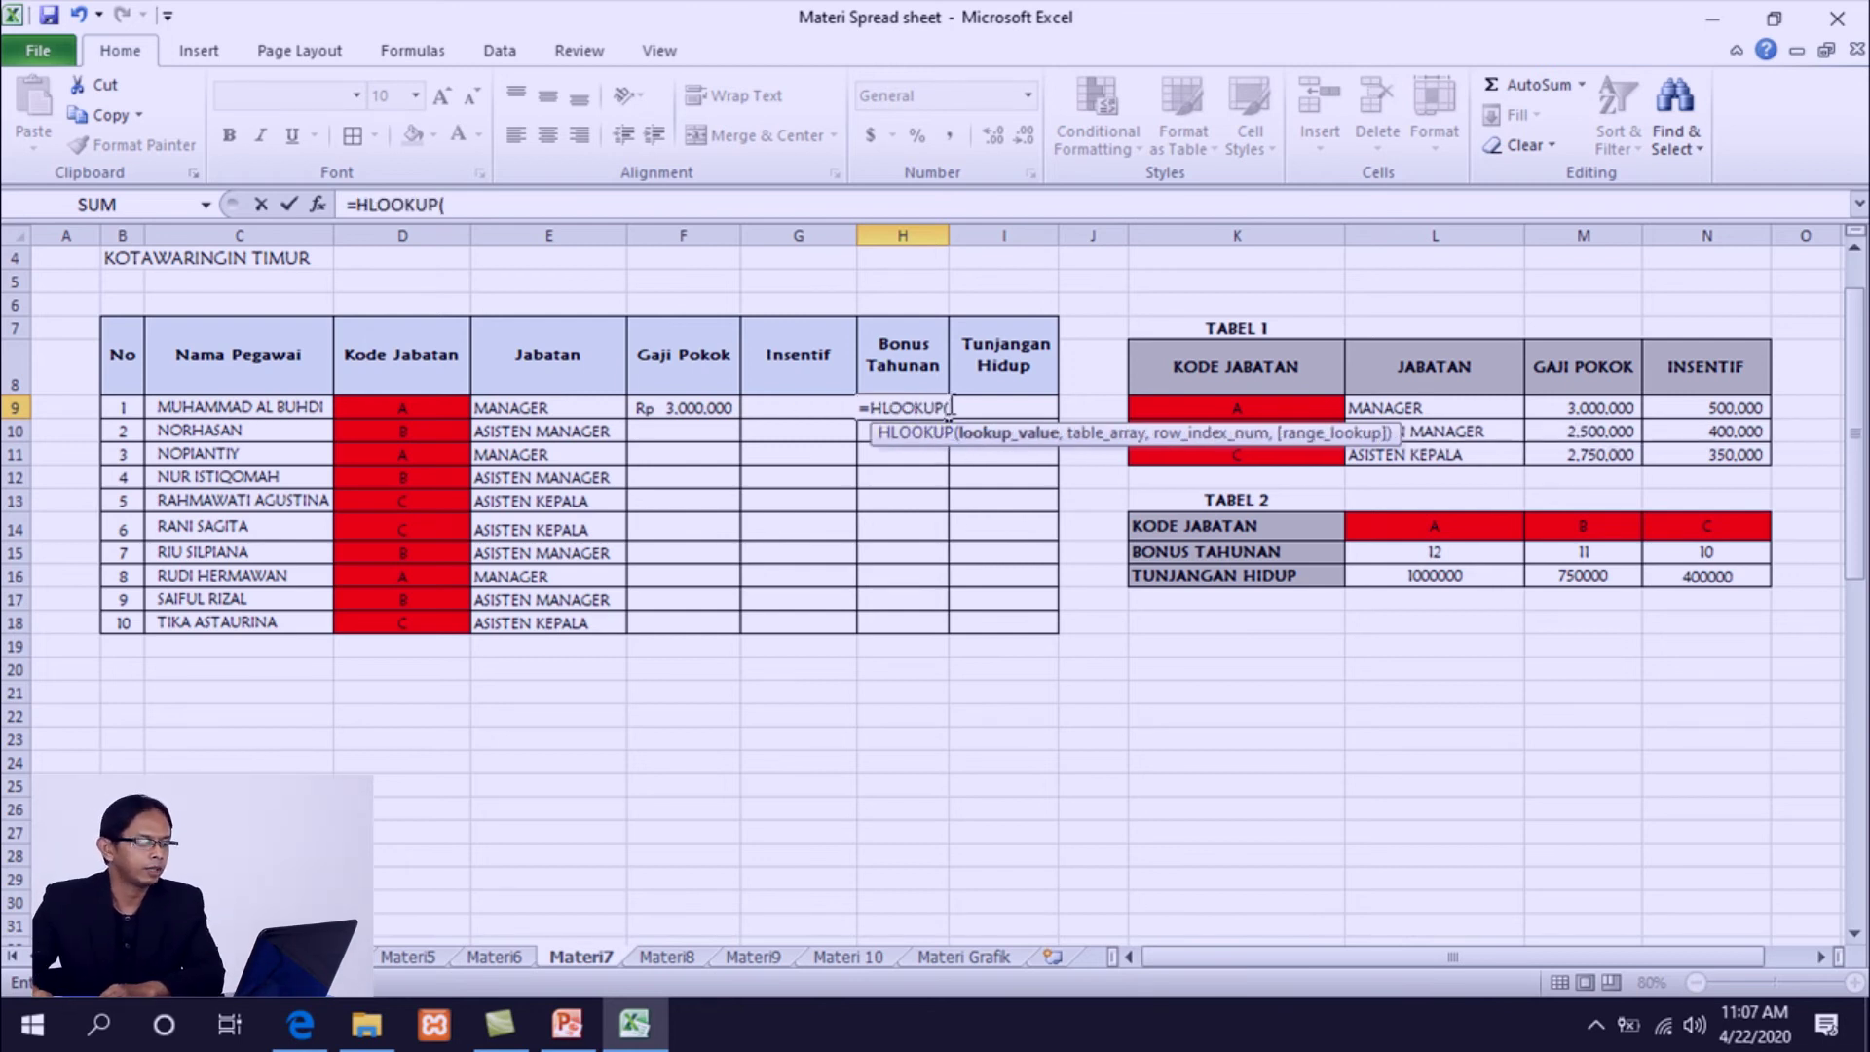
{"action": "left_click", "coordinate": [398, 415]}
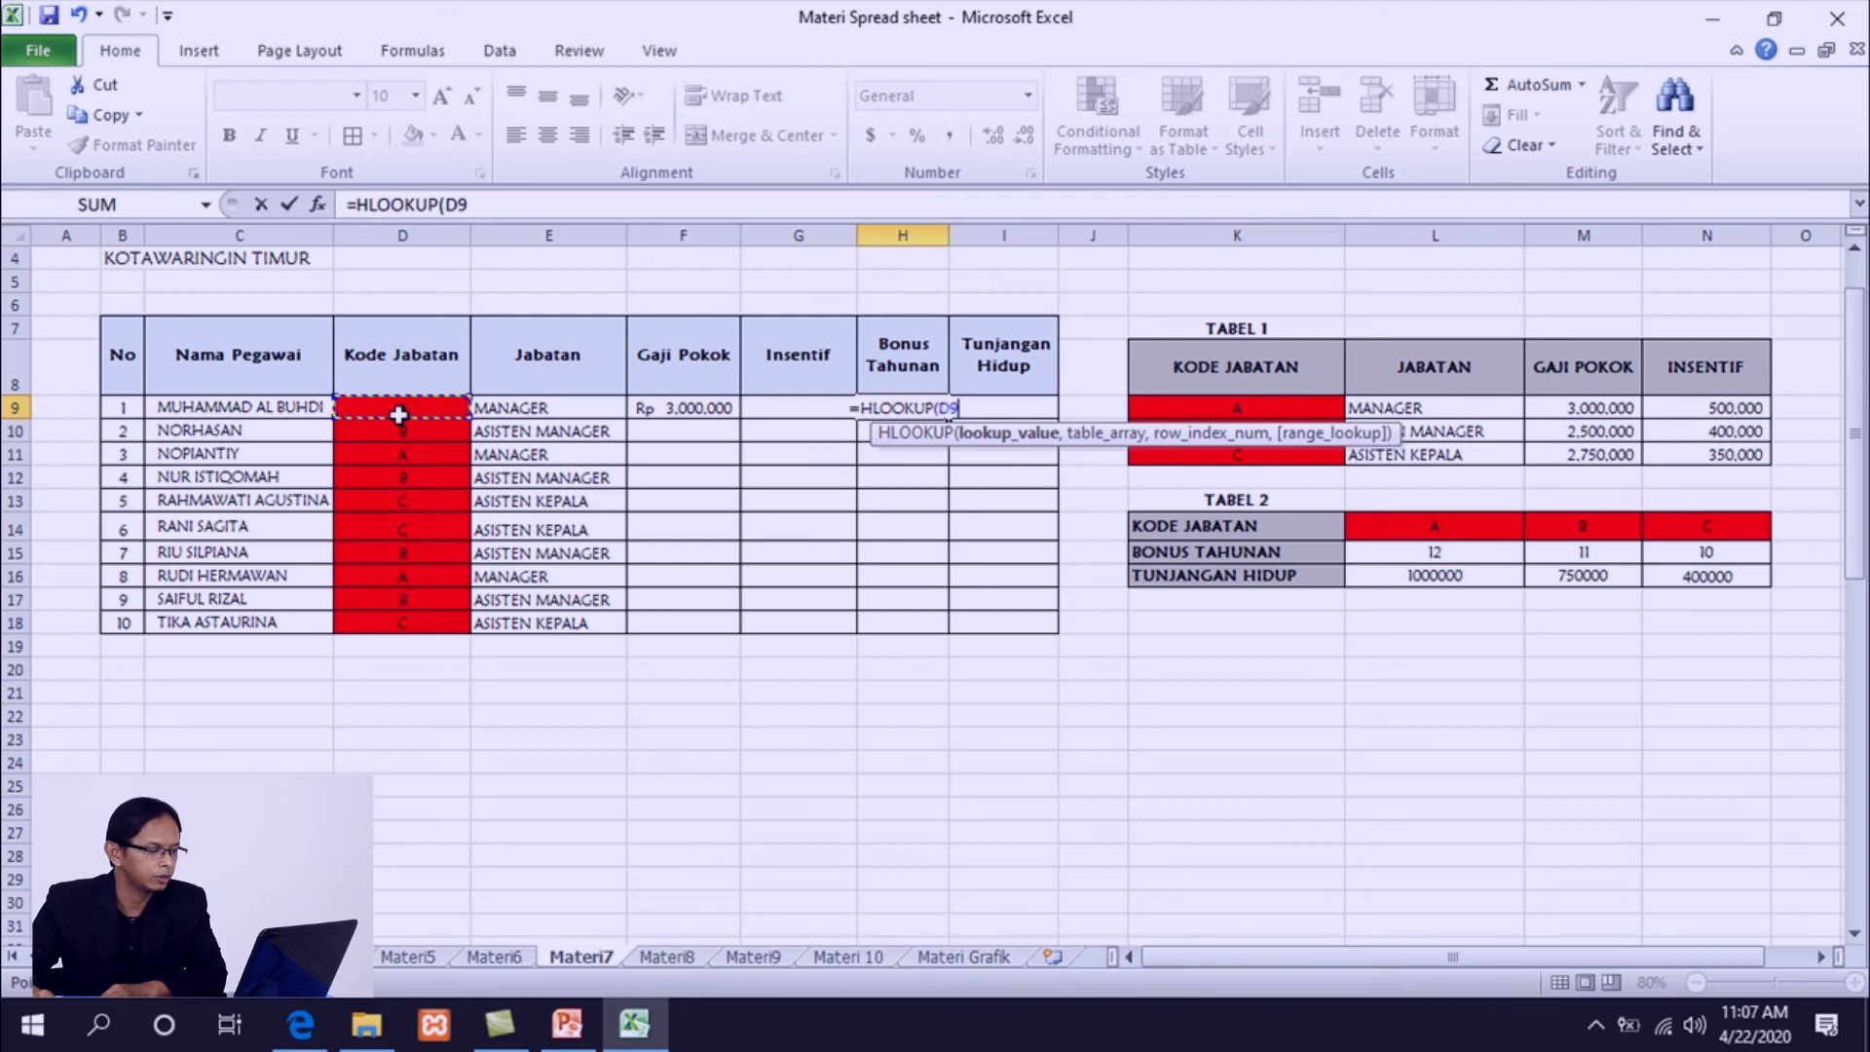
{"action": "type", "text": ","}
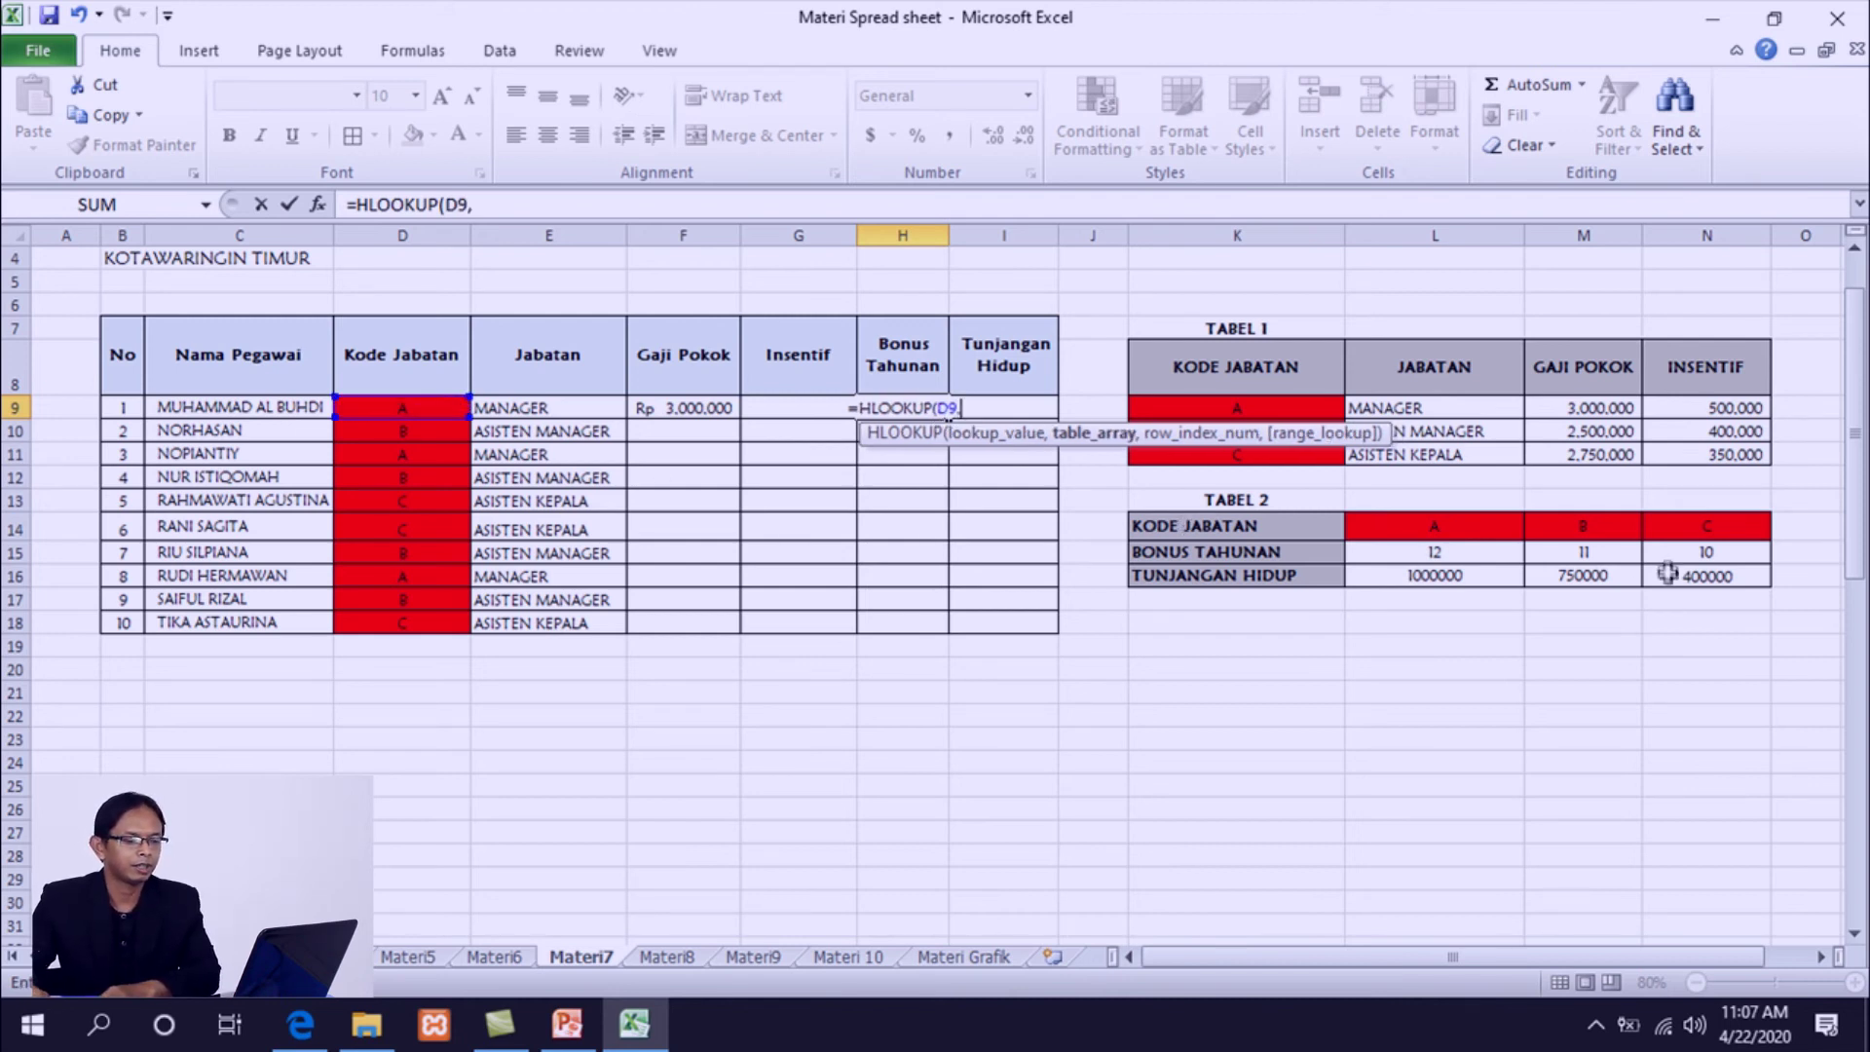
{"action": "type", "text": "tabel"}
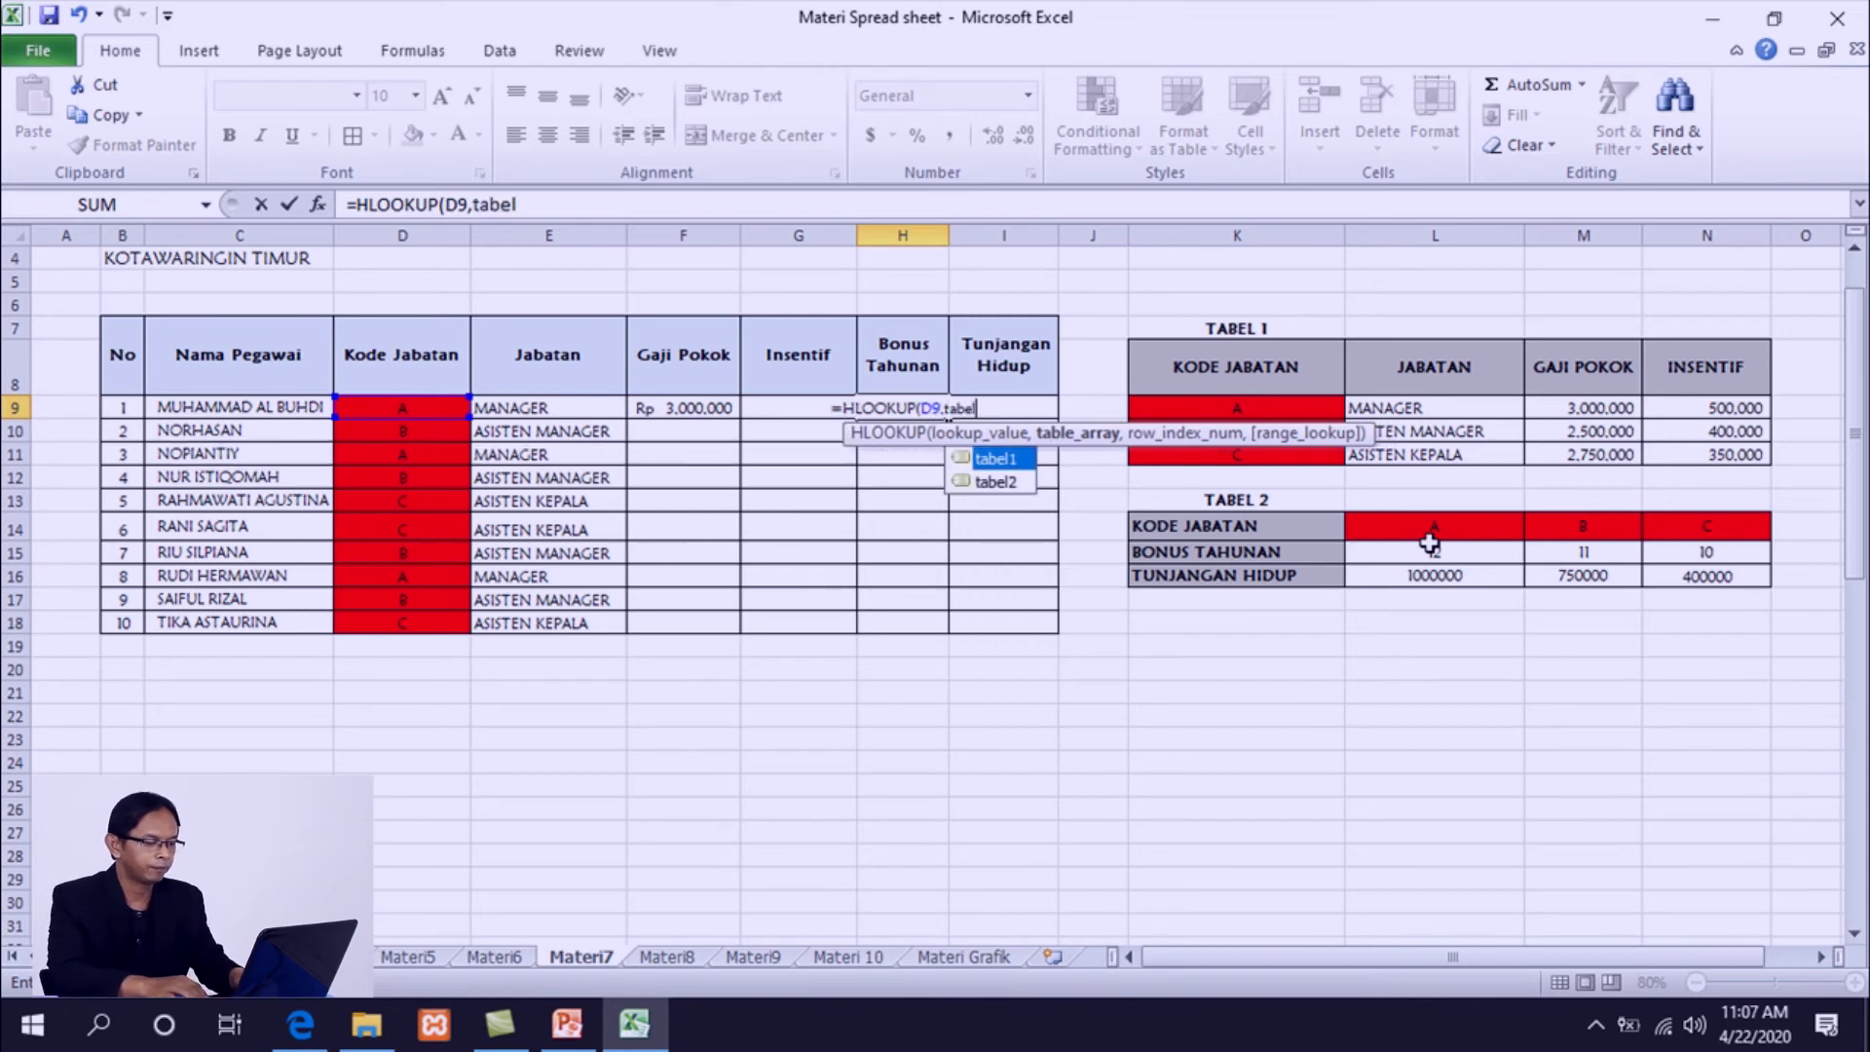
{"action": "type", "text": "2,"}
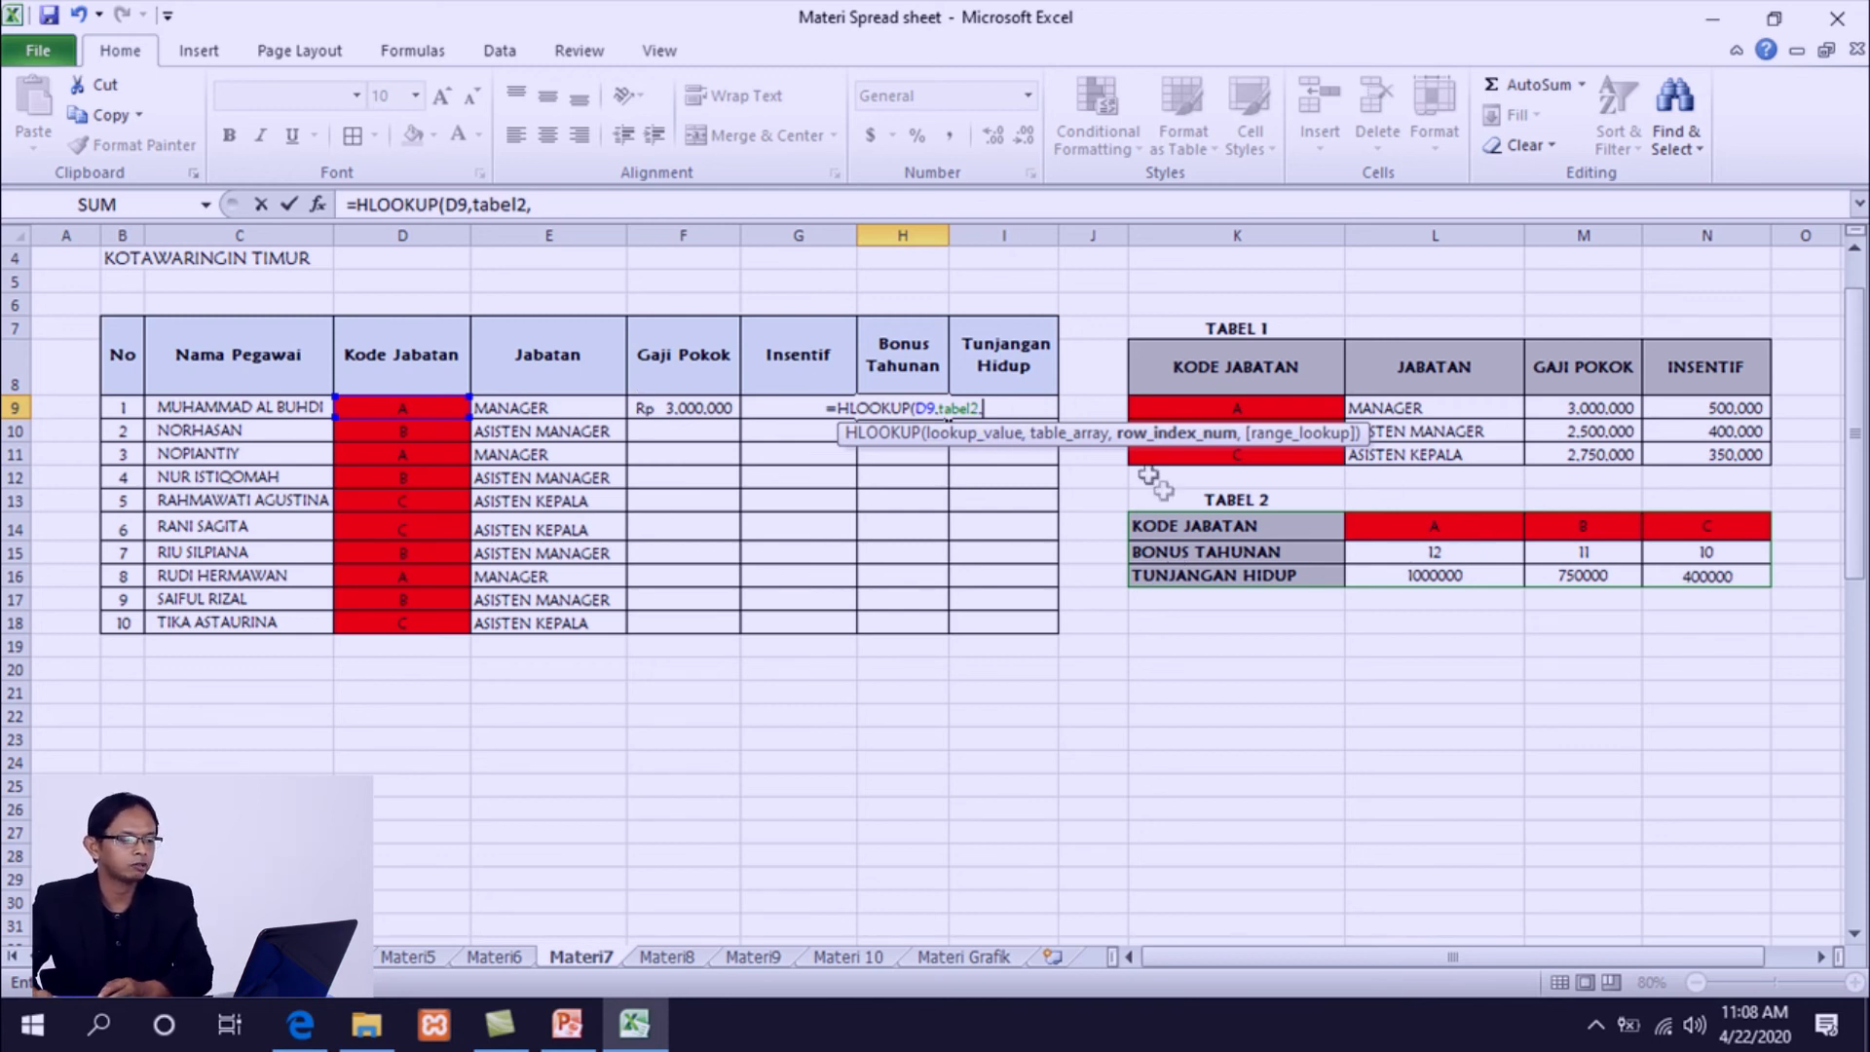
{"action": "type", "text": "2"}
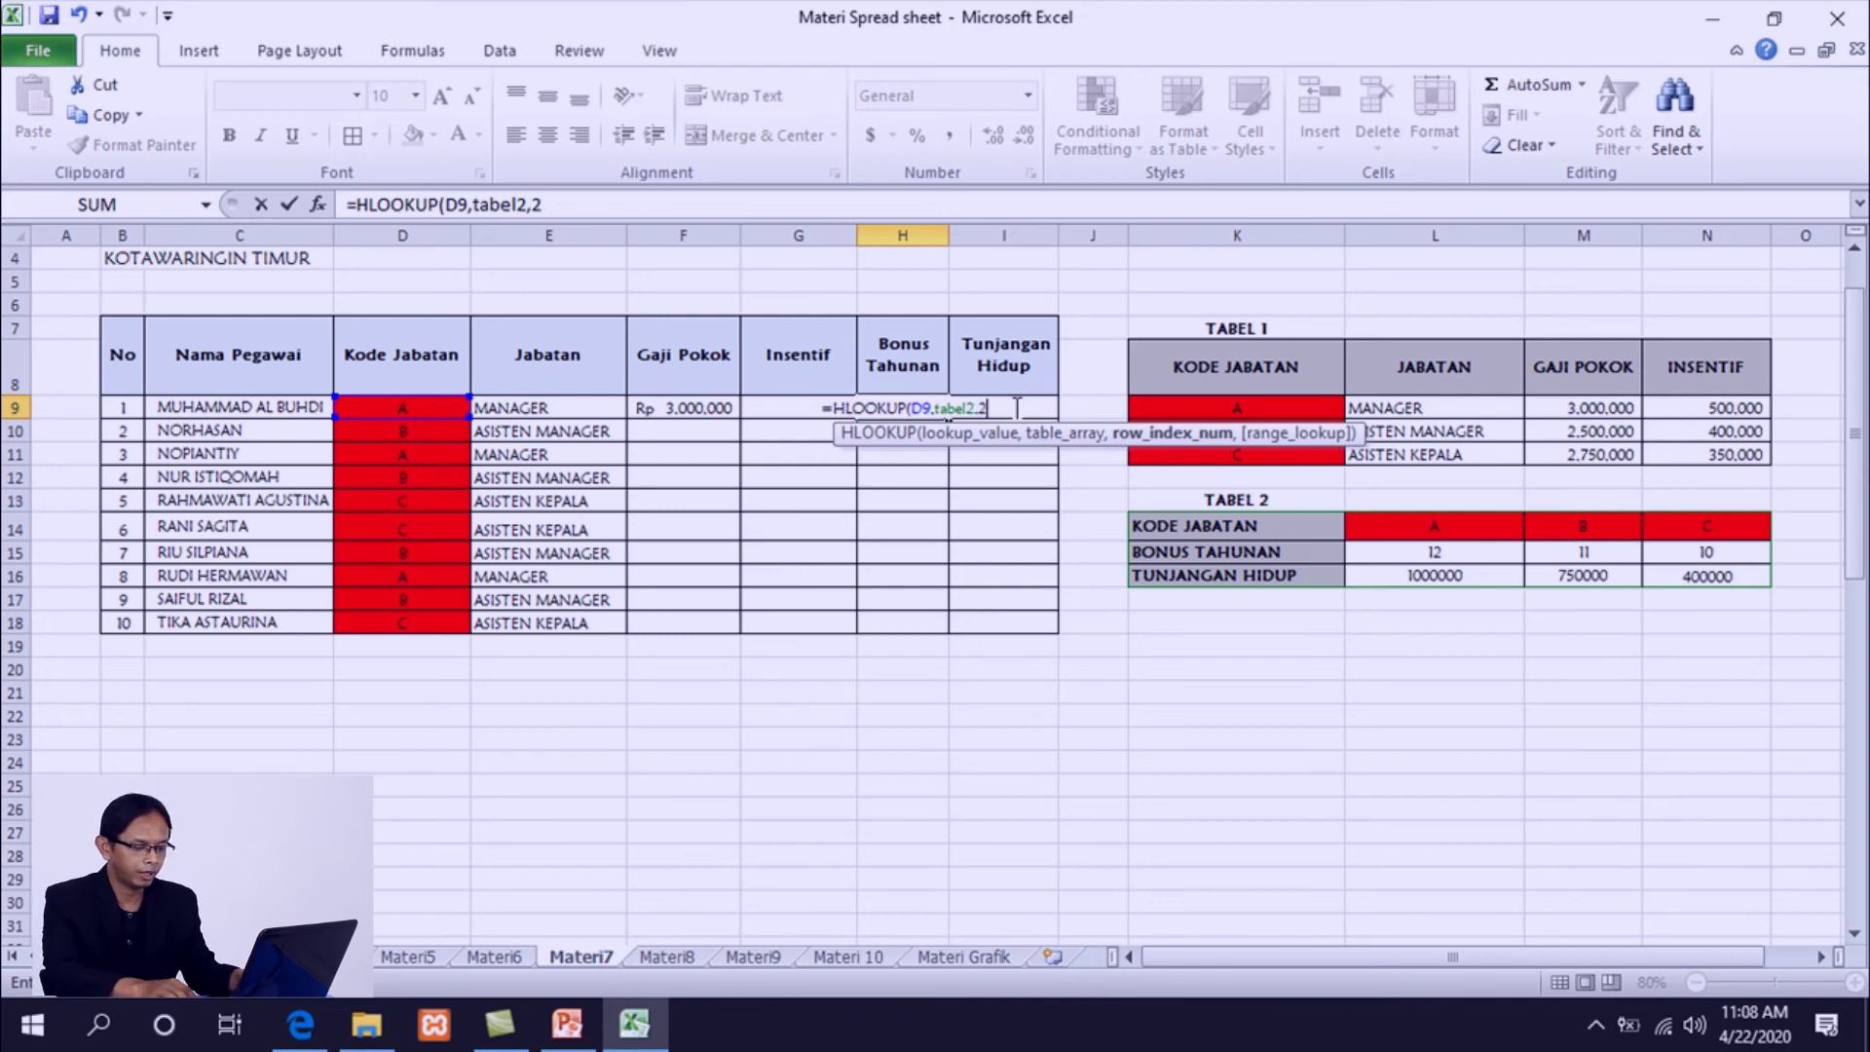
{"action": "type", "text": ",0"}
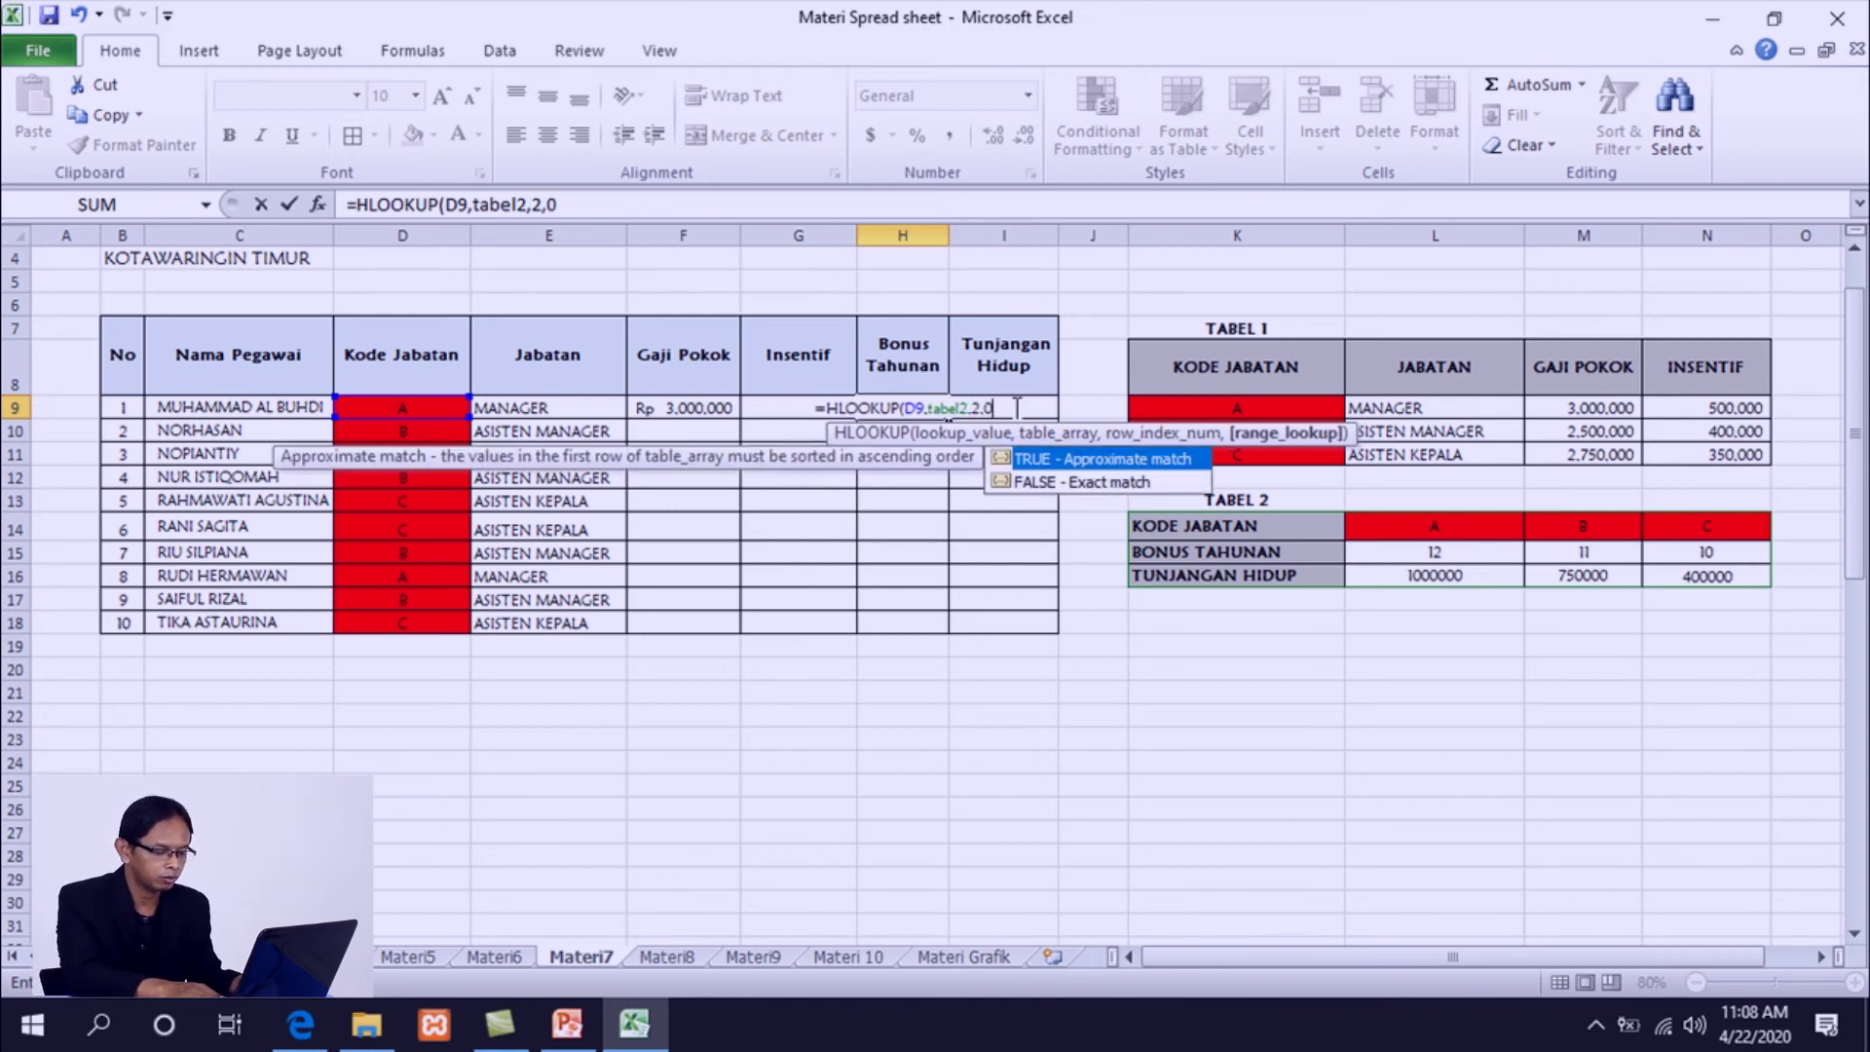
{"action": "type", "text": ")"}
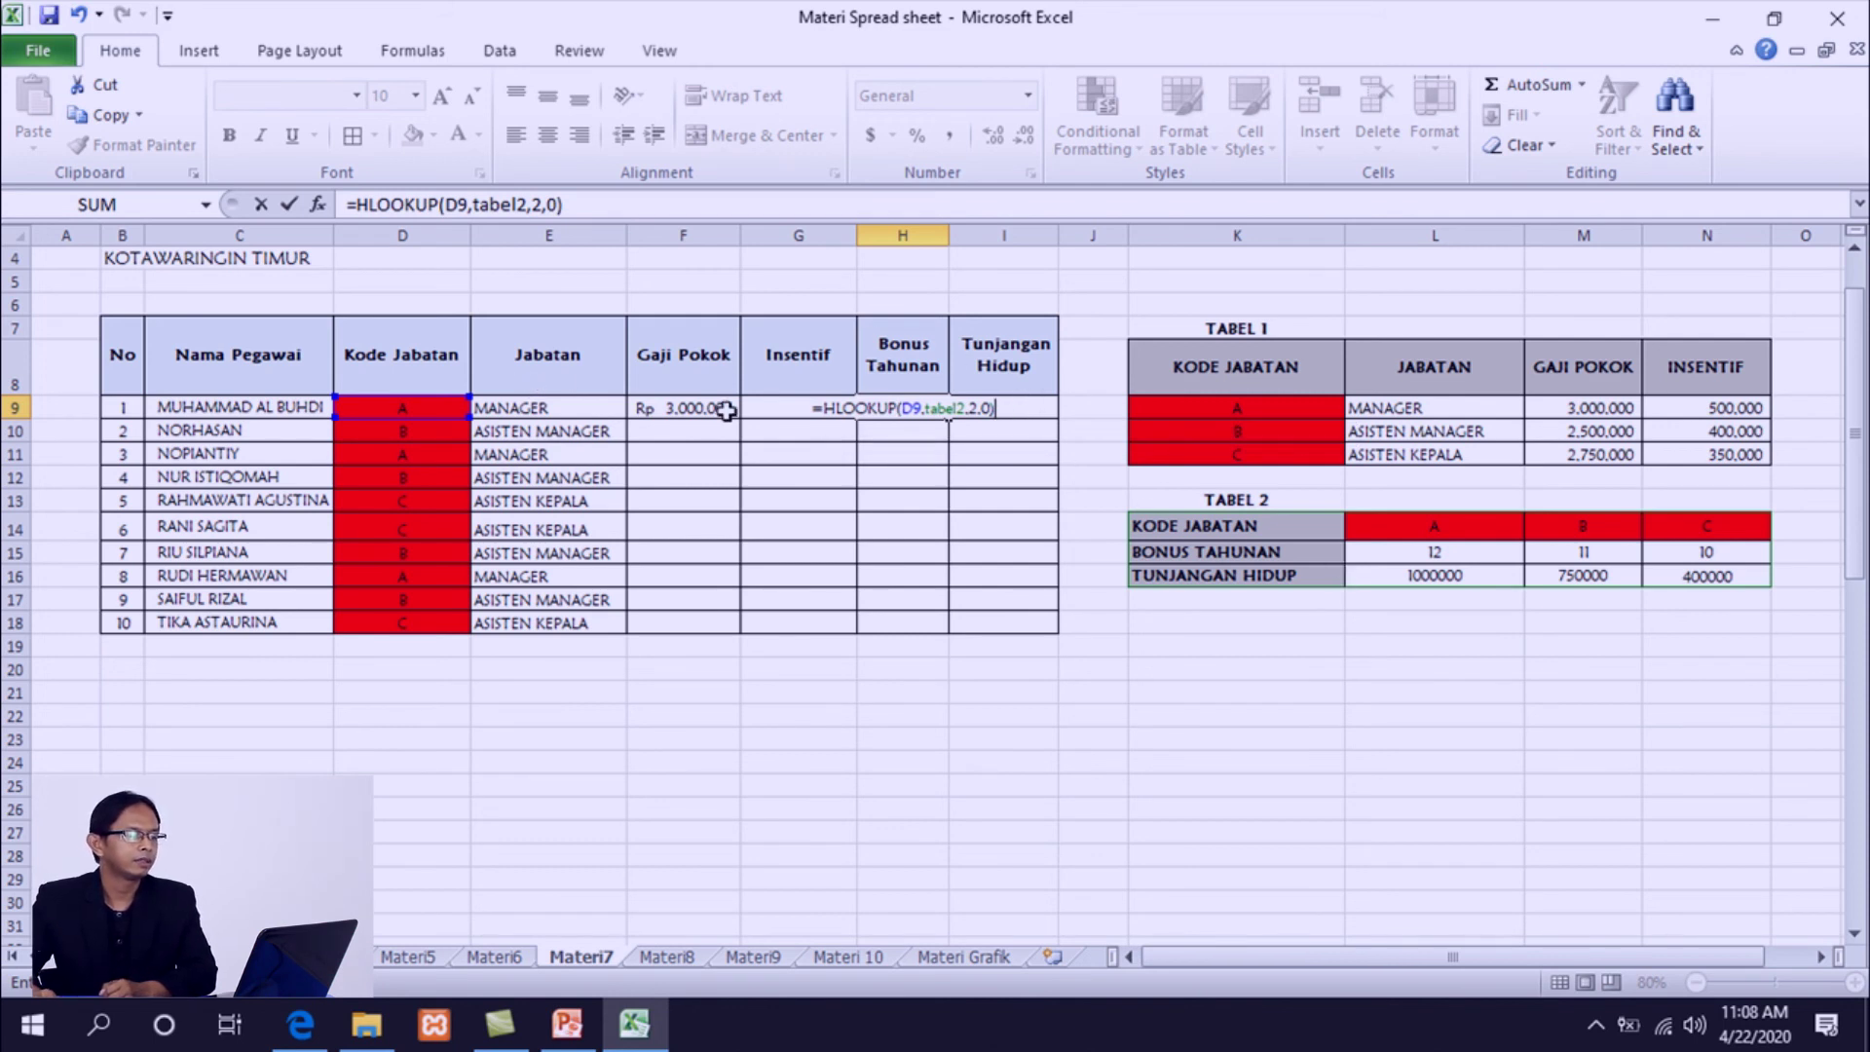
{"action": "type", "text": "*"}
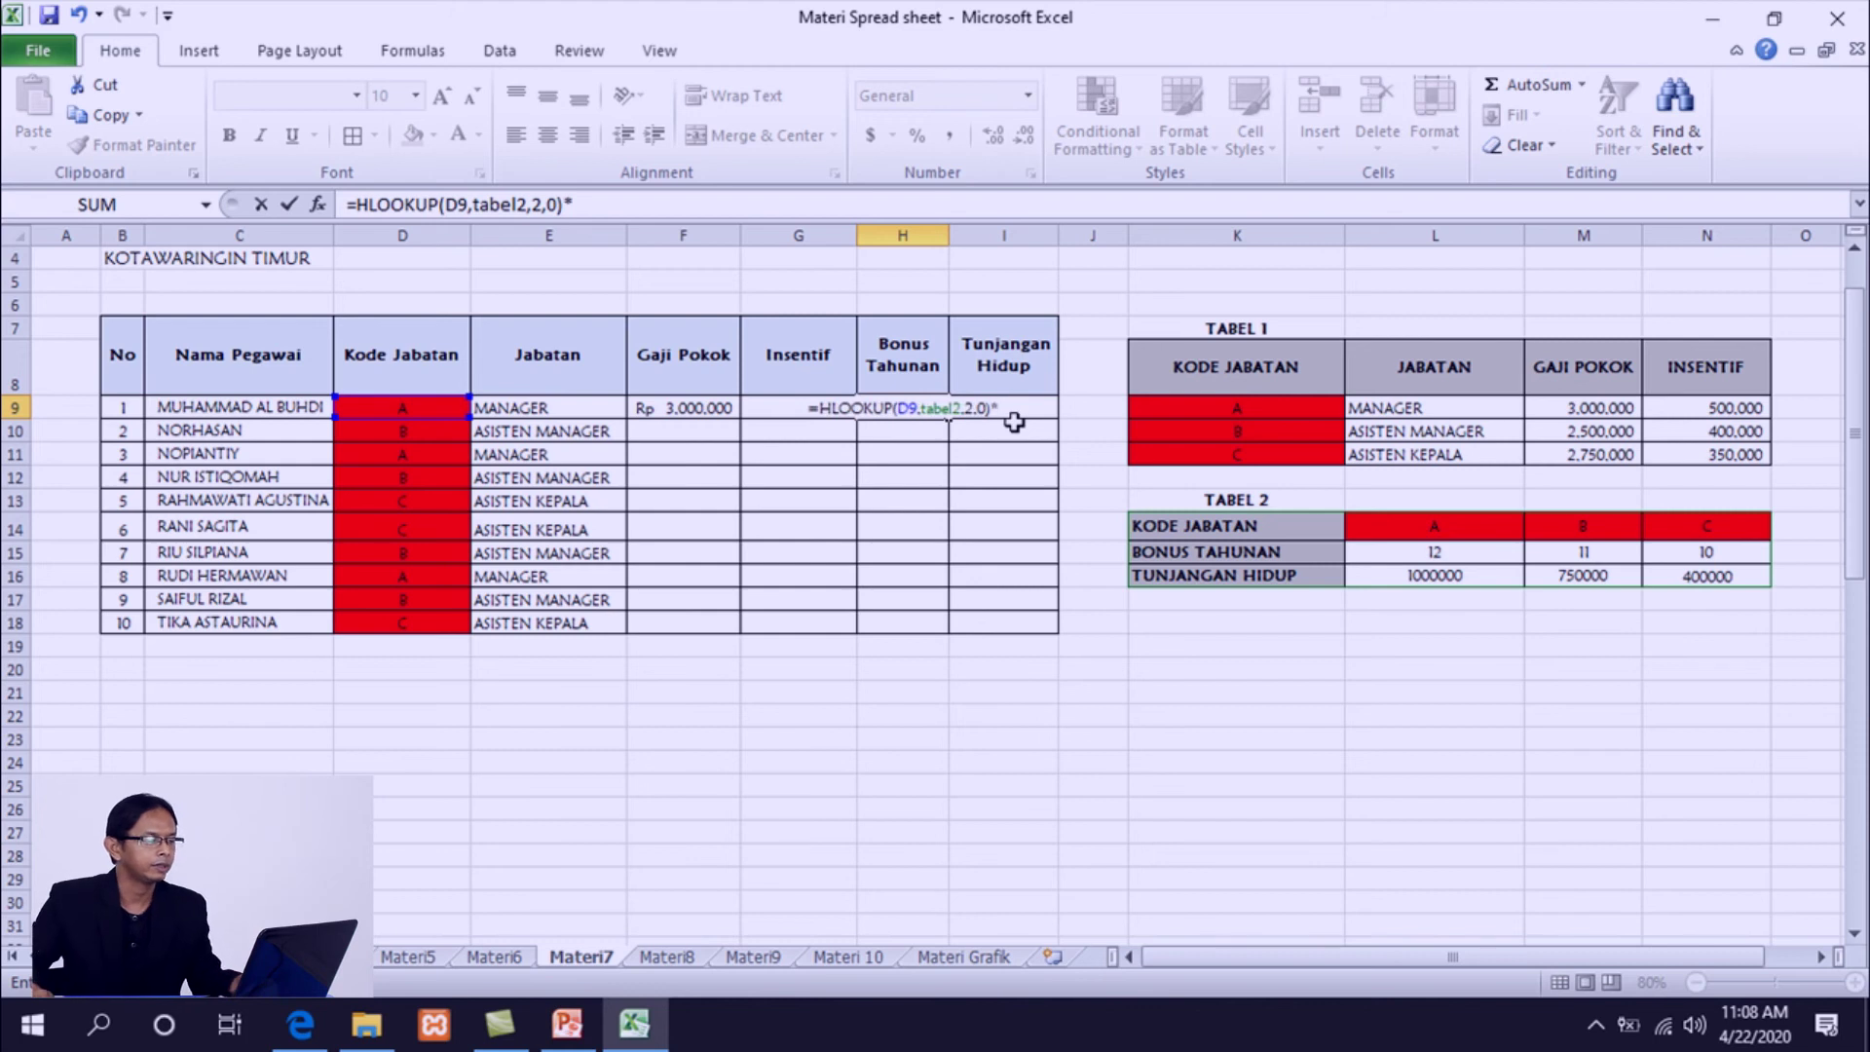
{"action": "left_click", "coordinate": [703, 405]}
{"action": "key", "text": "Return"}
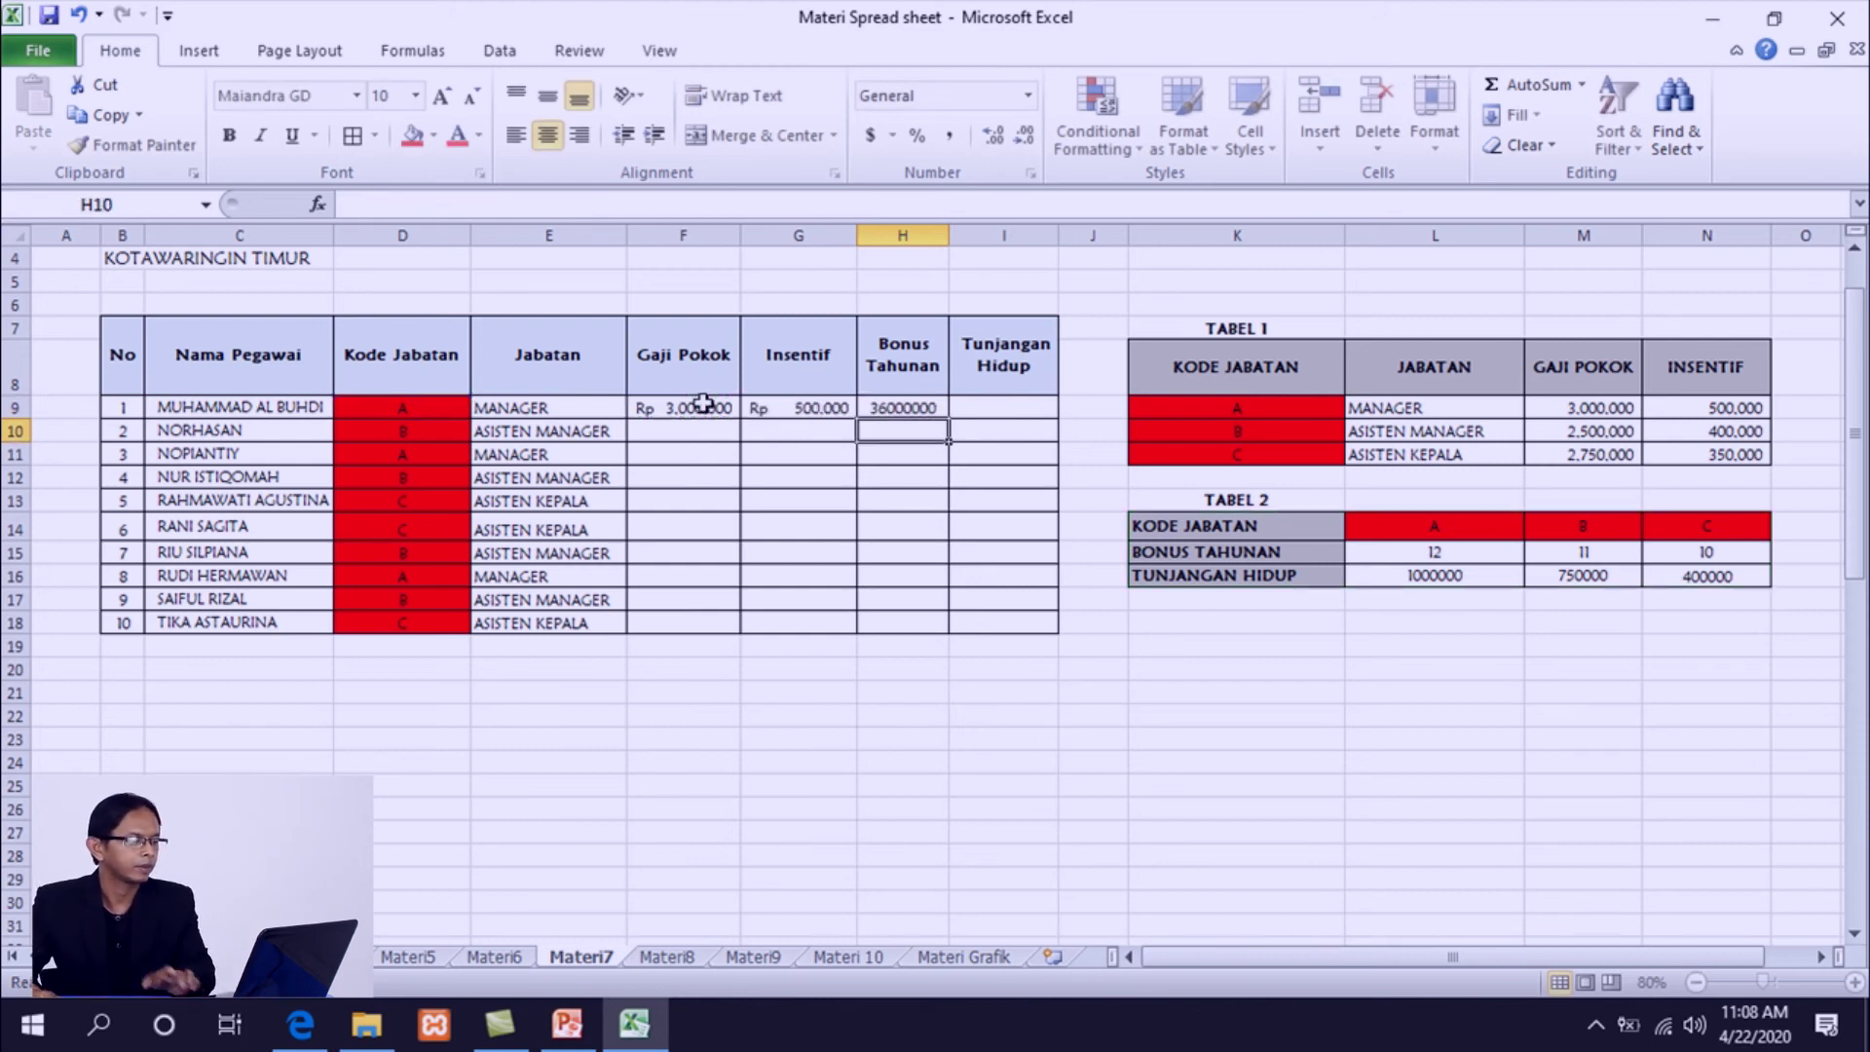
- Format the first employee's Bonus Tahunan in H9 with the thousands-separator comma style and widen column H to fit the amount
{"action": "left_click", "coordinate": [905, 412]}
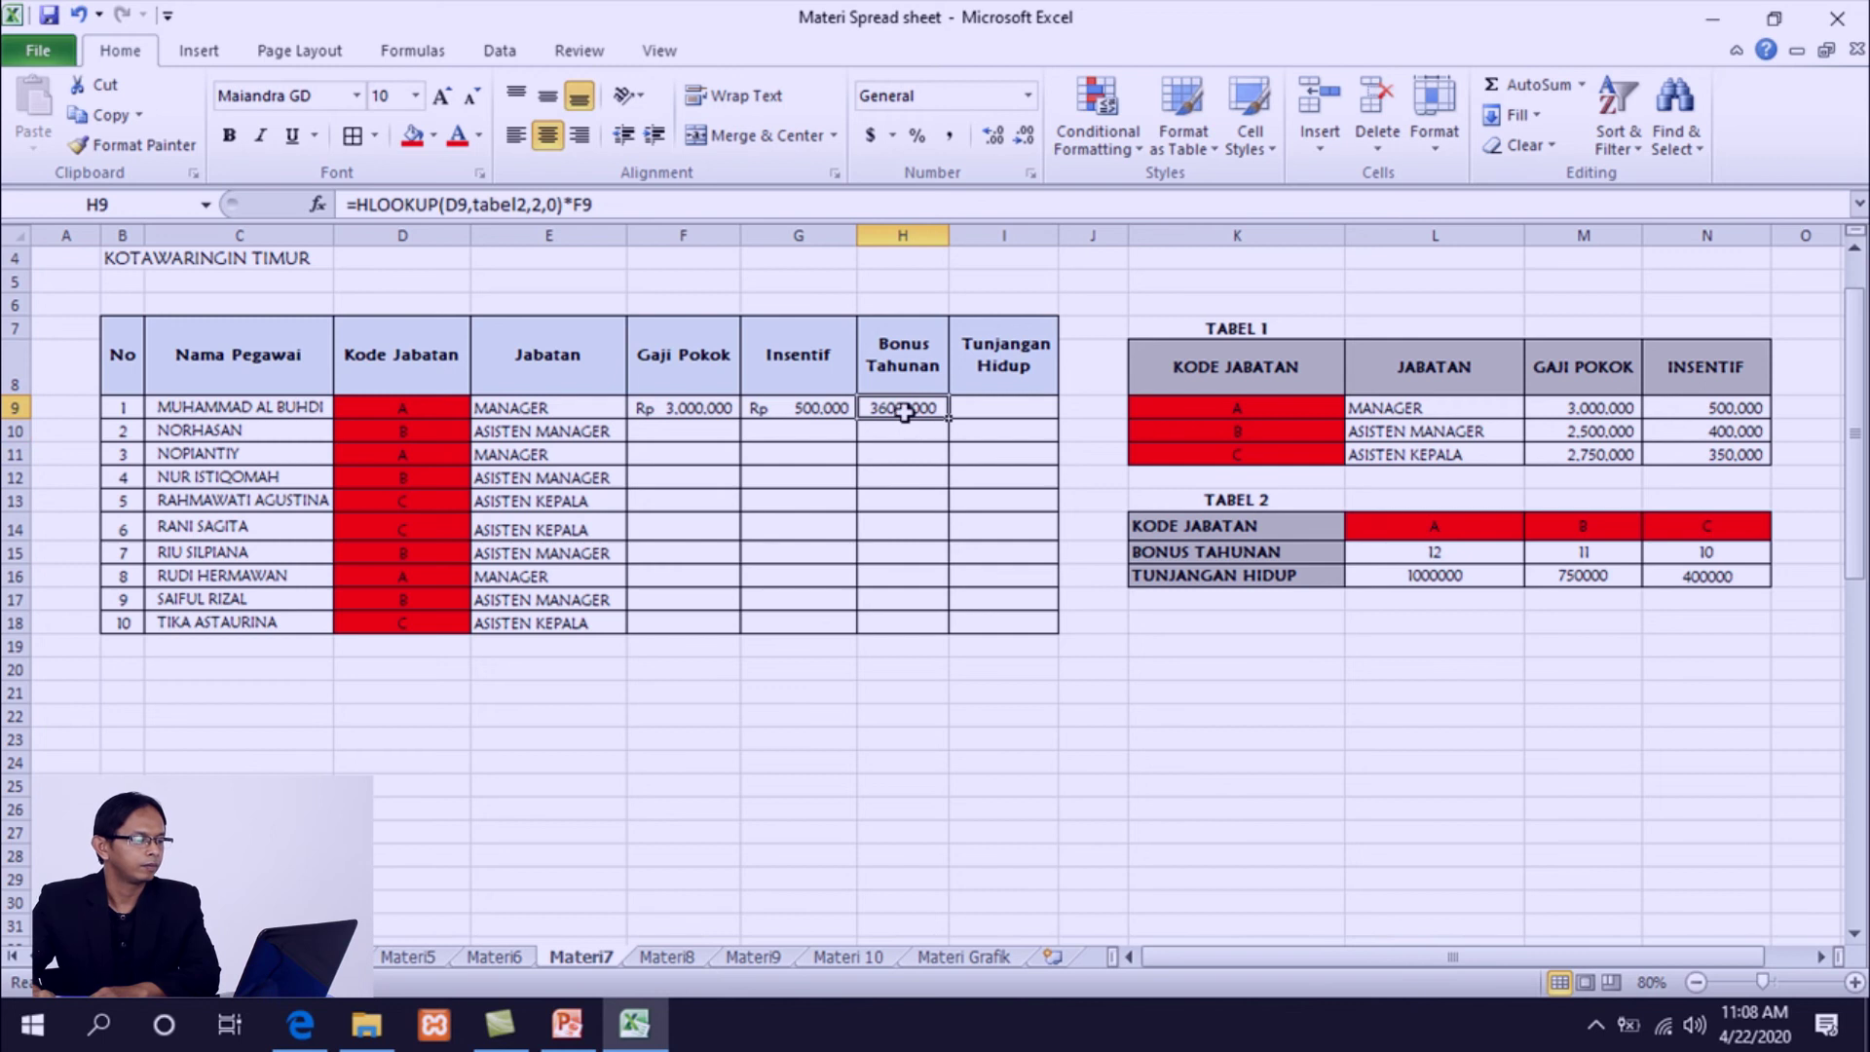
{"action": "left_click", "coordinate": [950, 137]}
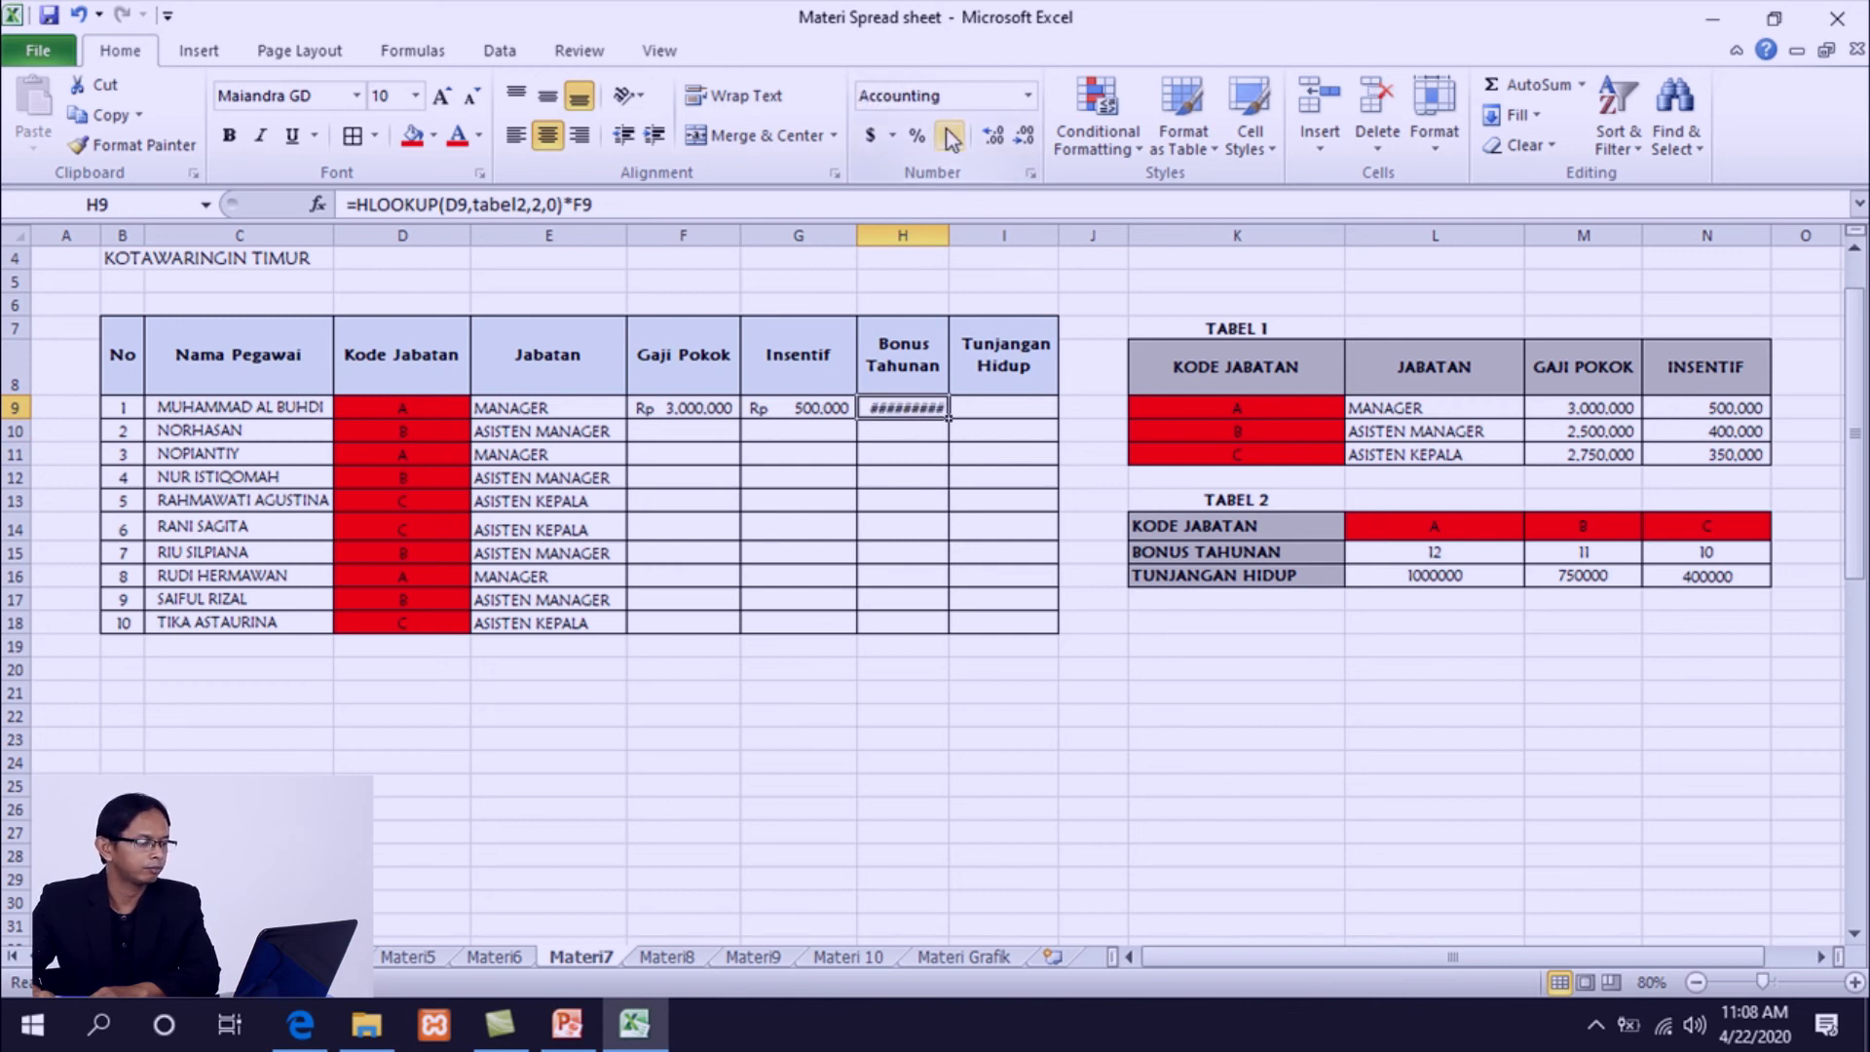
{"action": "left_click_drag", "start_coordinate": [950, 239], "coordinate": [965, 241]}
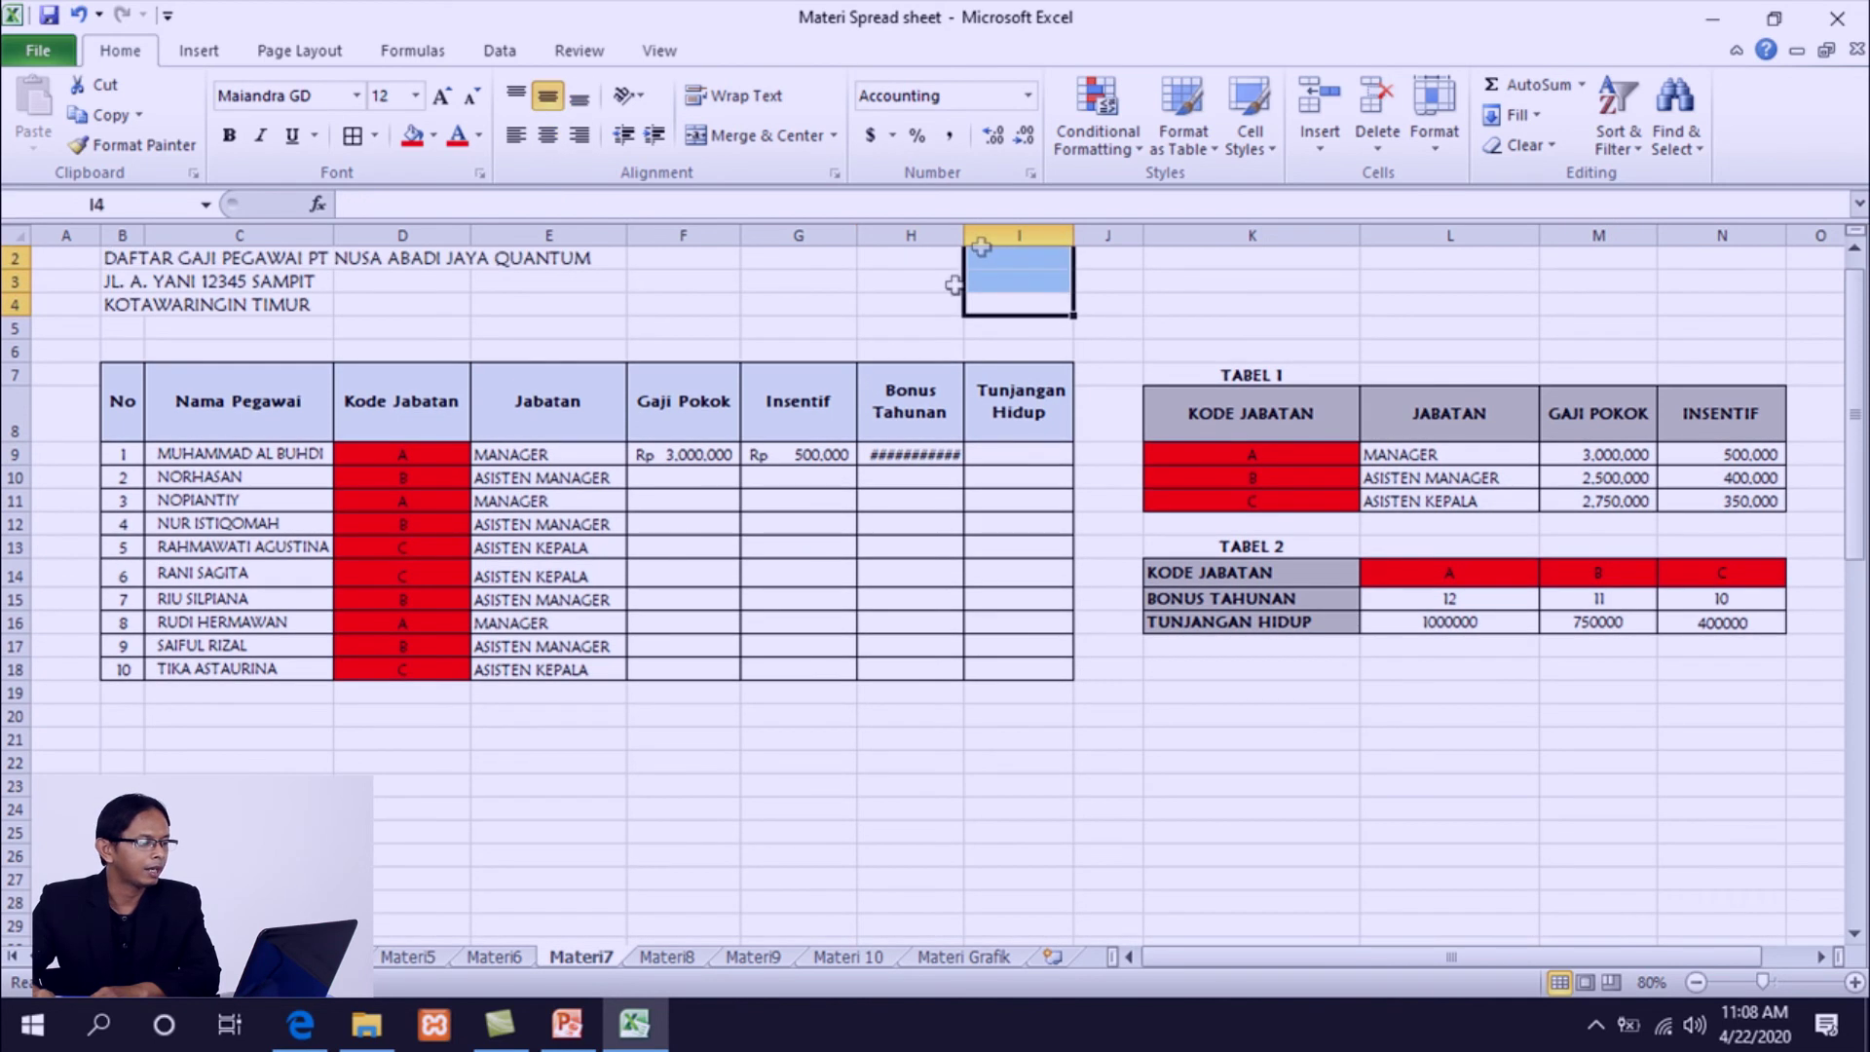
{"action": "left_click", "coordinate": [935, 336]}
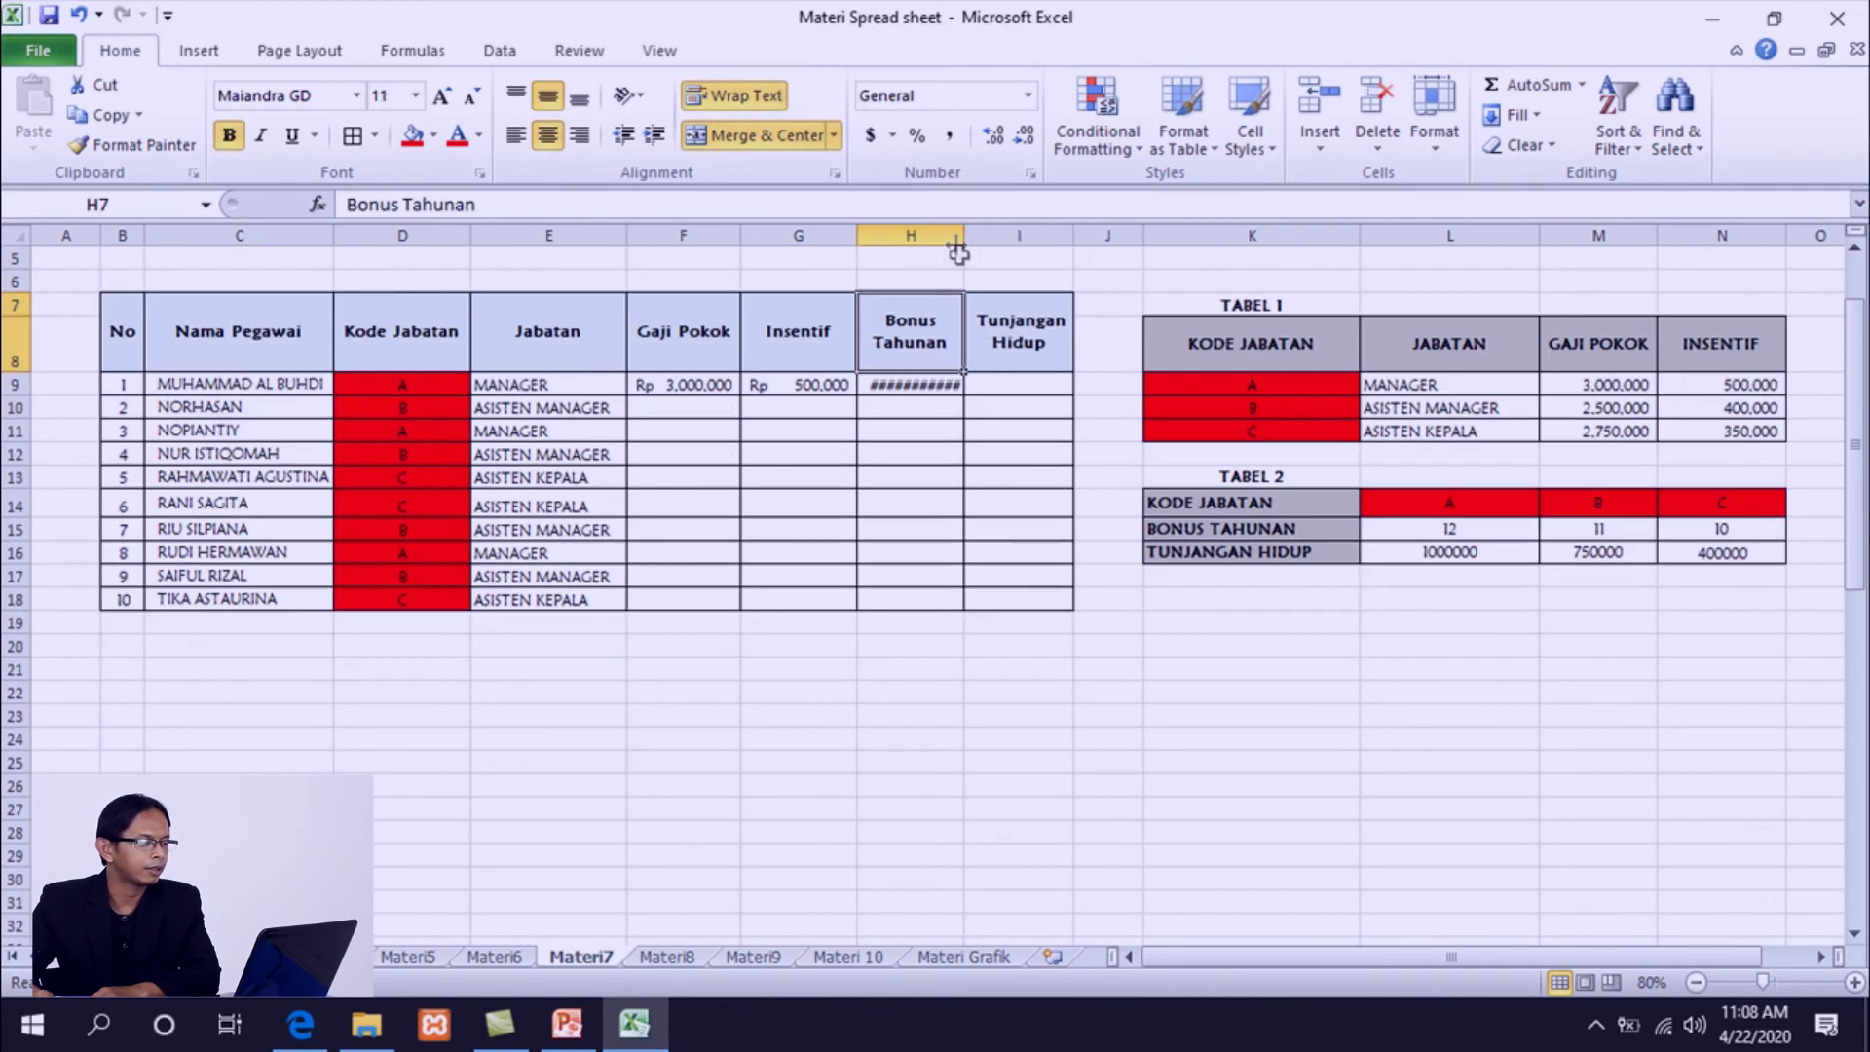
{"action": "left_click_drag", "start_coordinate": [964, 235], "coordinate": [978, 234]}
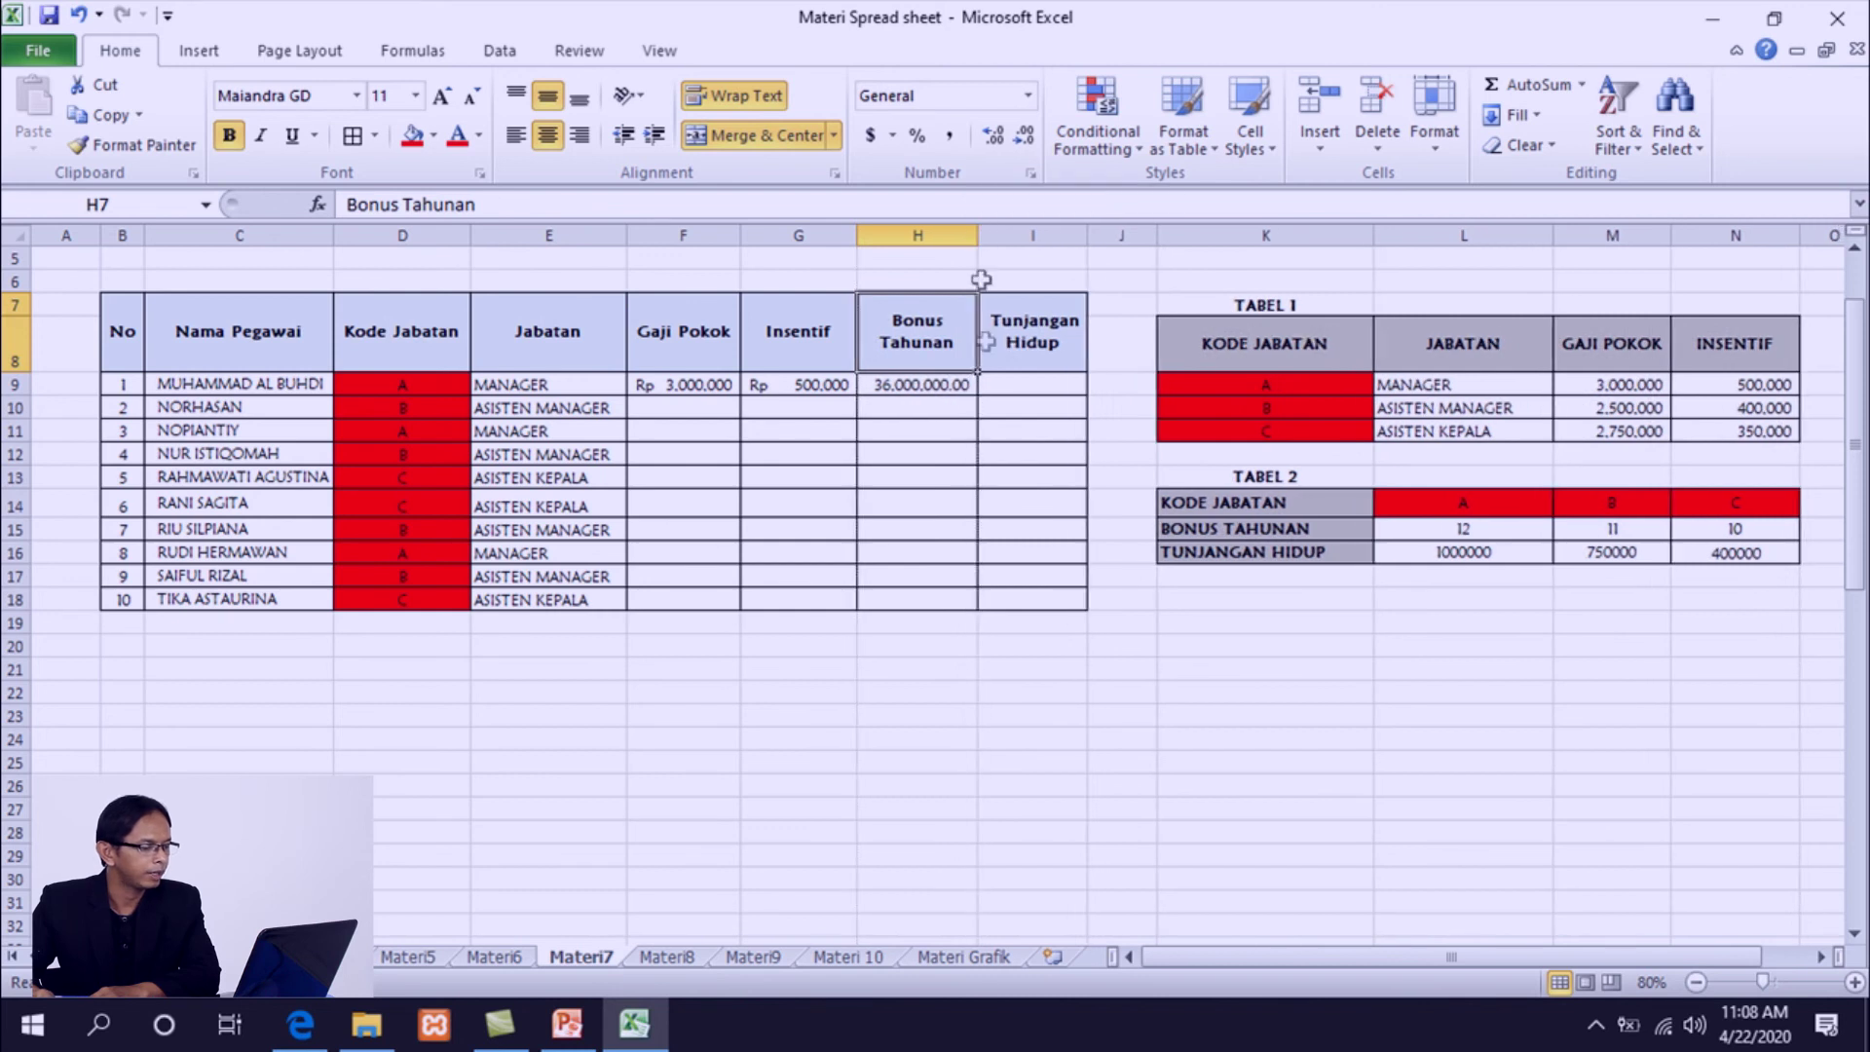
- Remove the decimal places from the Bonus Tahunan amount in H9
{"action": "left_click", "coordinate": [954, 386]}
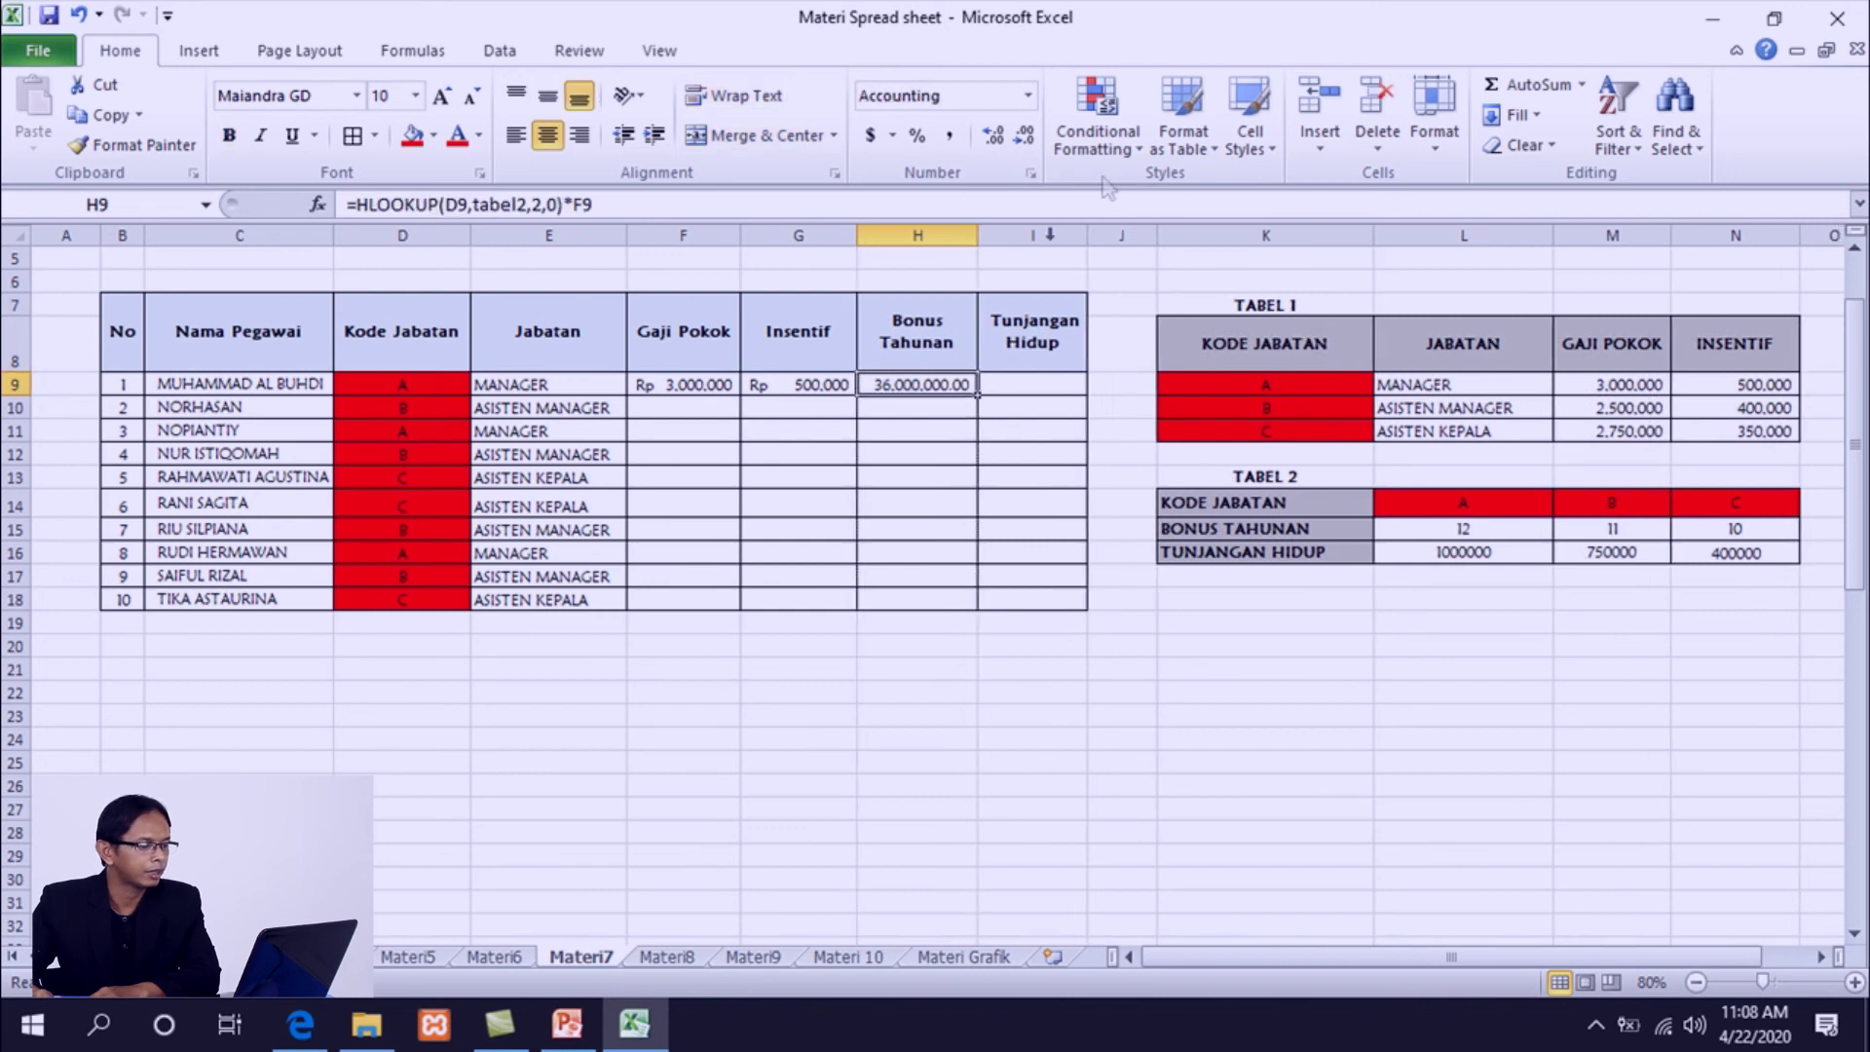
{"action": "left_click", "coordinate": [1000, 144]}
{"action": "left_click", "coordinate": [1021, 142]}
{"action": "left_click", "coordinate": [1023, 142]}
{"action": "left_click", "coordinate": [1024, 142]}
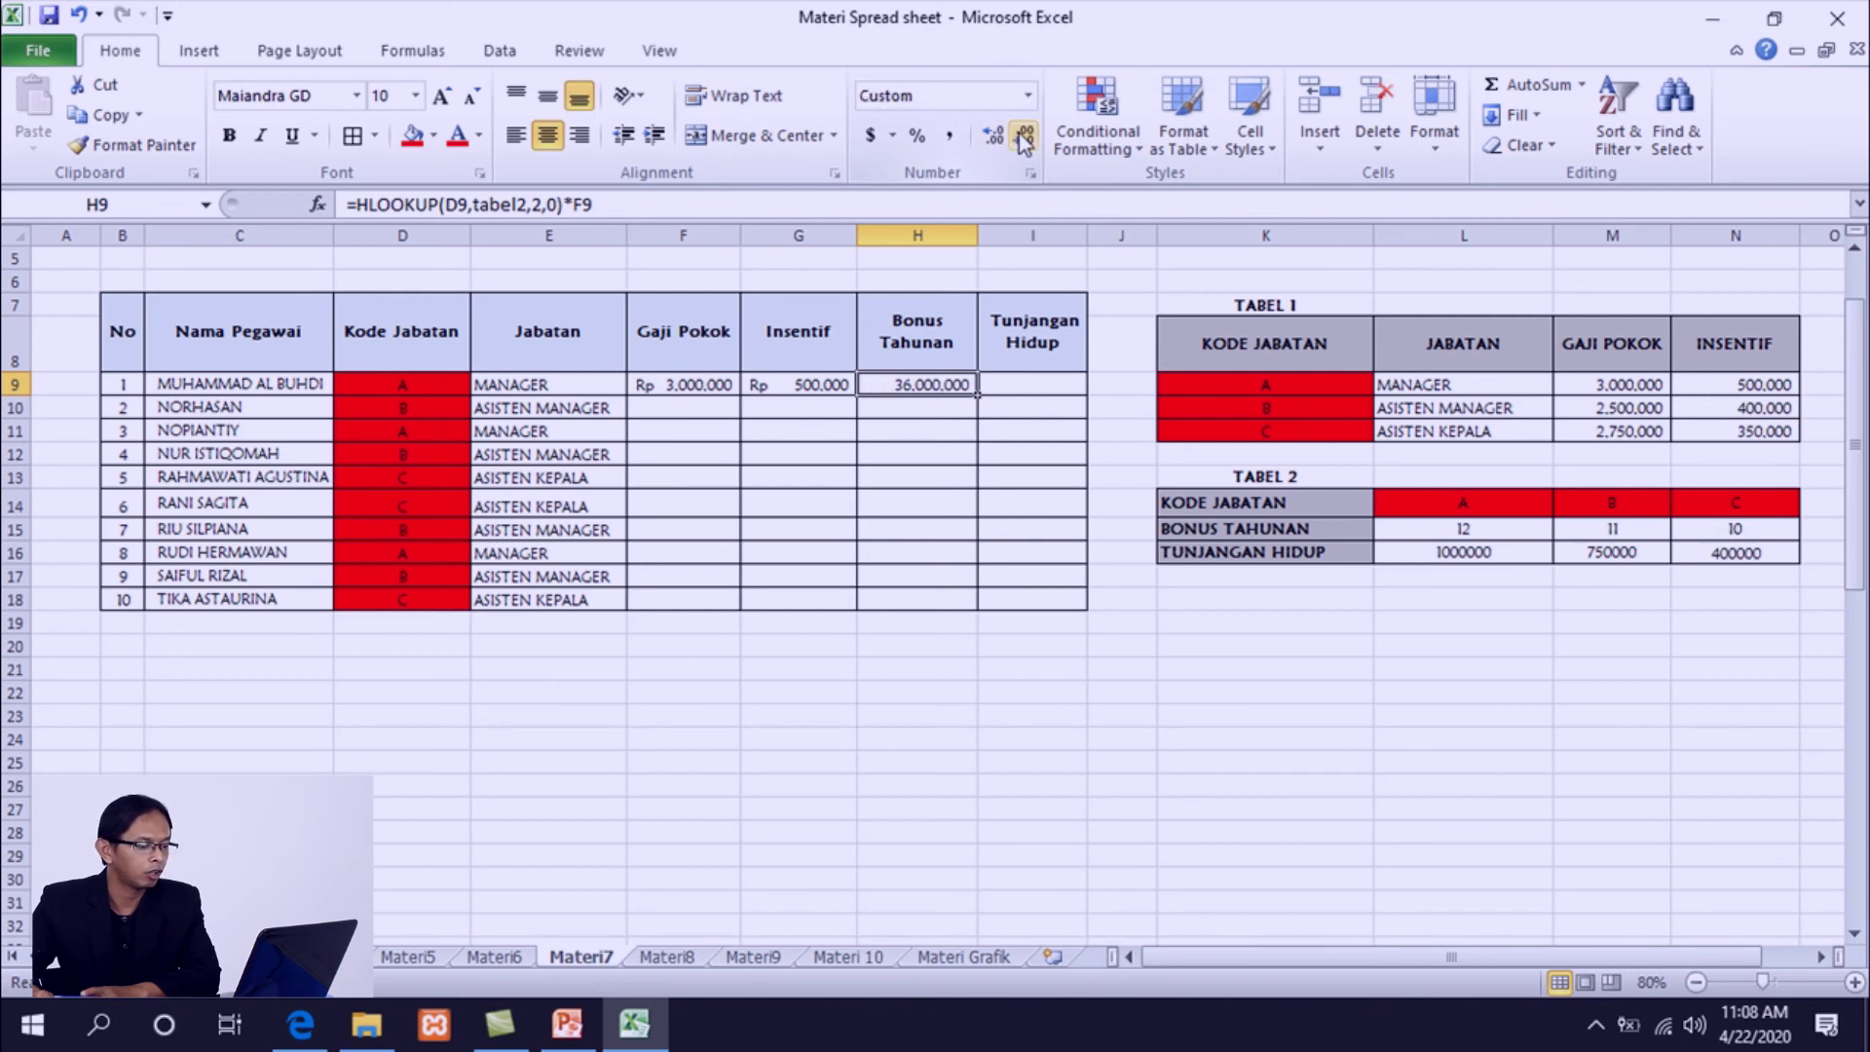
- Widen column I slightly and enter =HLOOKUP(D10,tabel2,3,0) in I9 to look up Tunjangan Hidup from TABEL 2
{"action": "left_click", "coordinate": [1058, 387]}
{"action": "left_click_drag", "start_coordinate": [1087, 239], "coordinate": [1097, 239]}
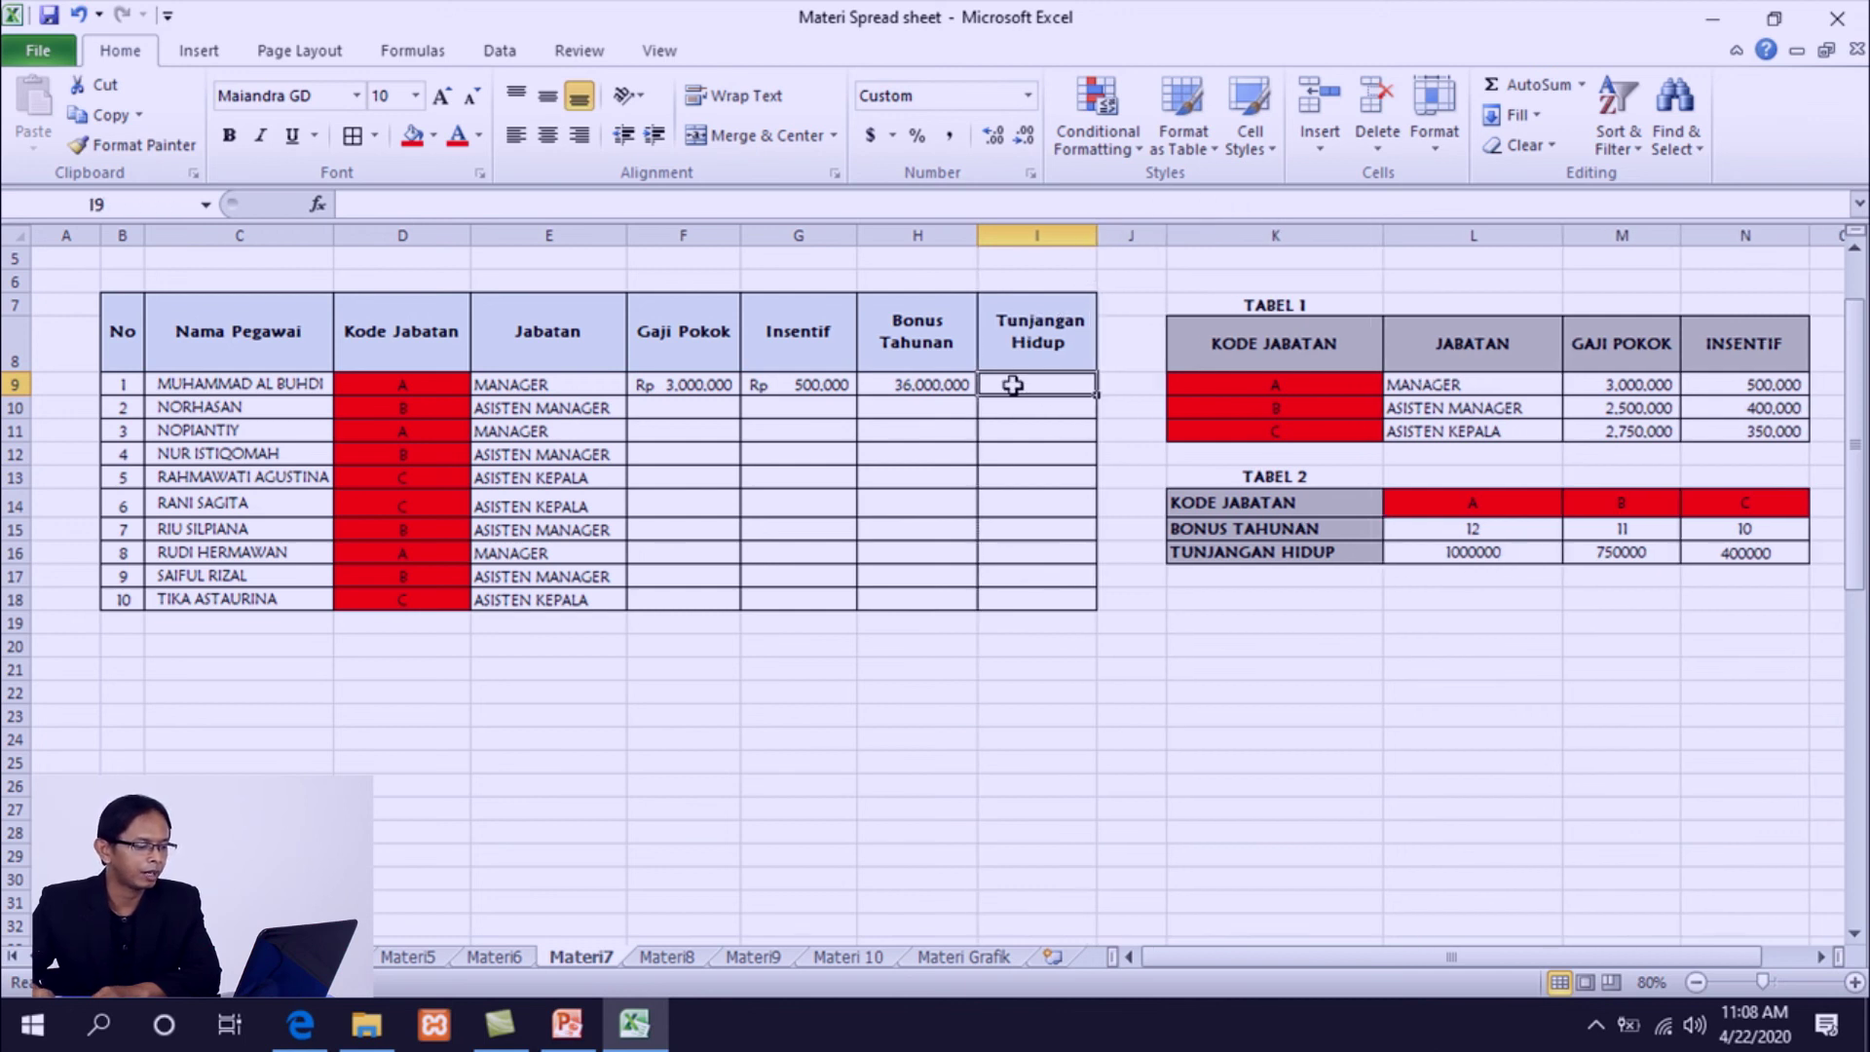
{"action": "type", "text": "="}
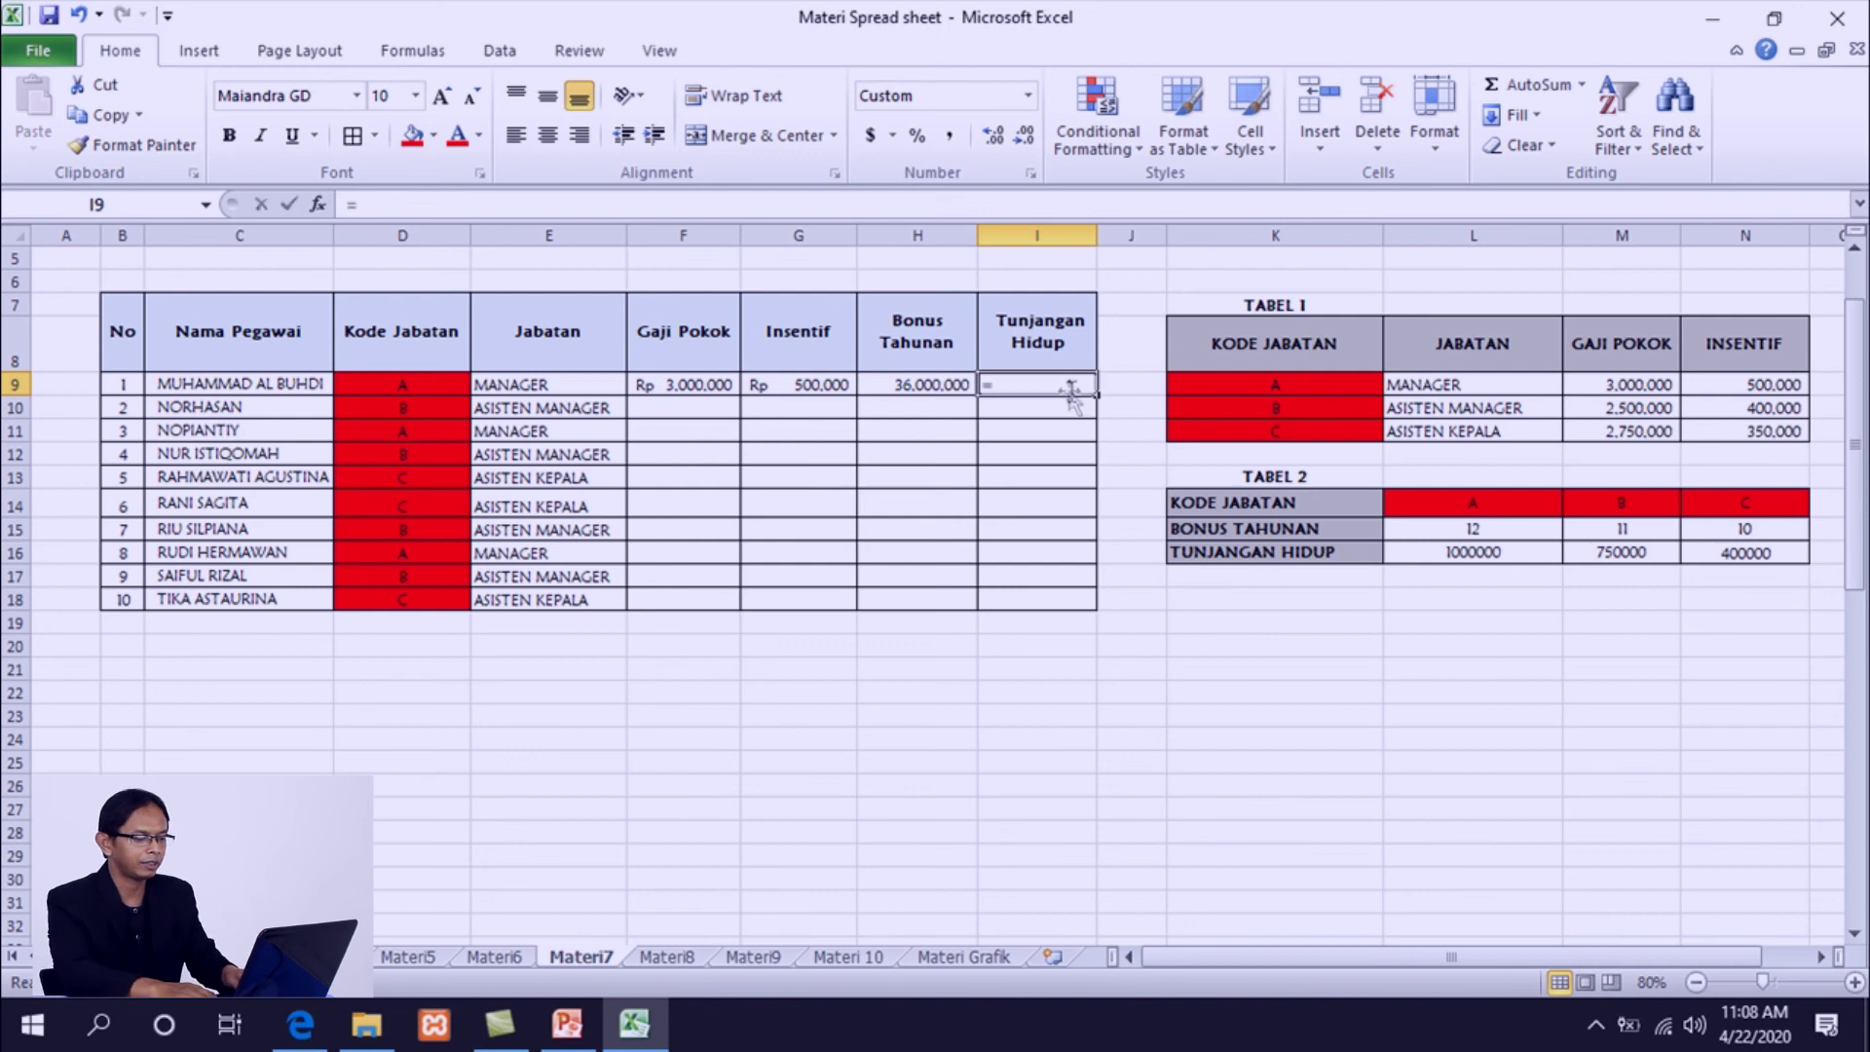
{"action": "type", "text": "hl"}
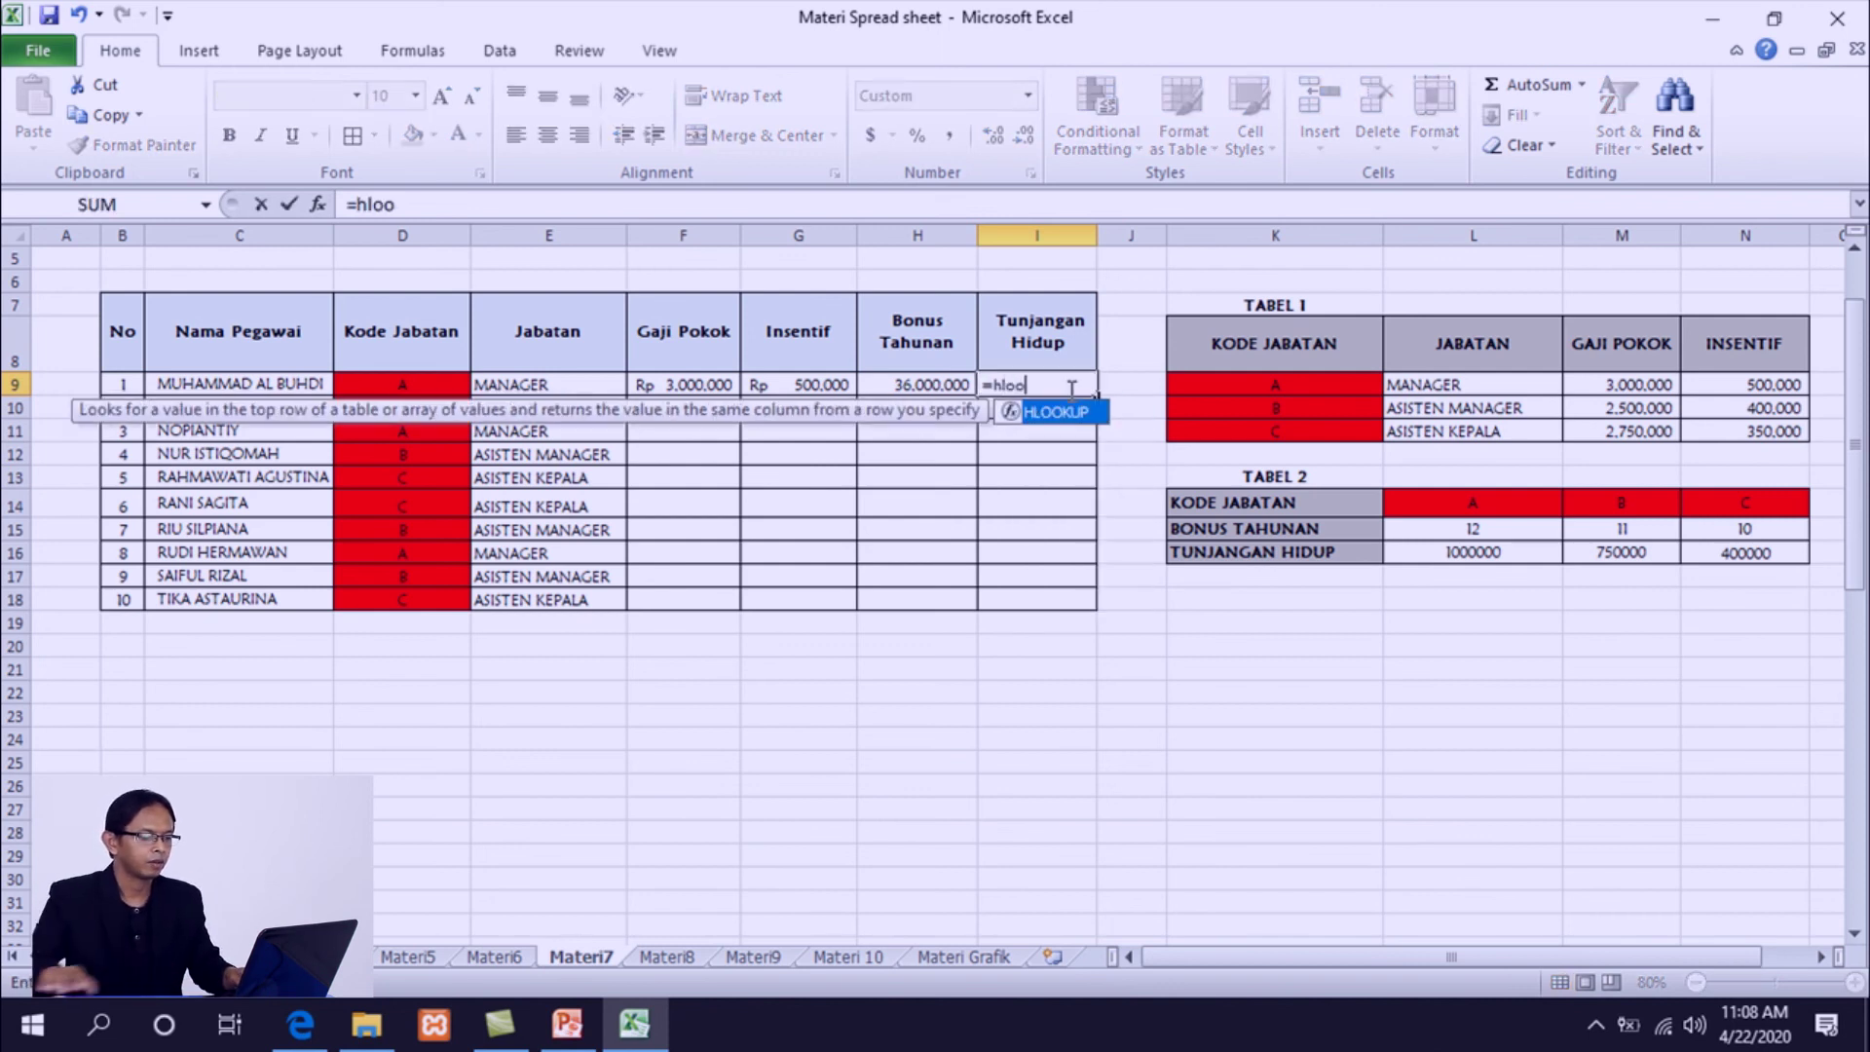
{"action": "type", "text": "oo"}
{"action": "double_click", "coordinate": [1060, 414]}
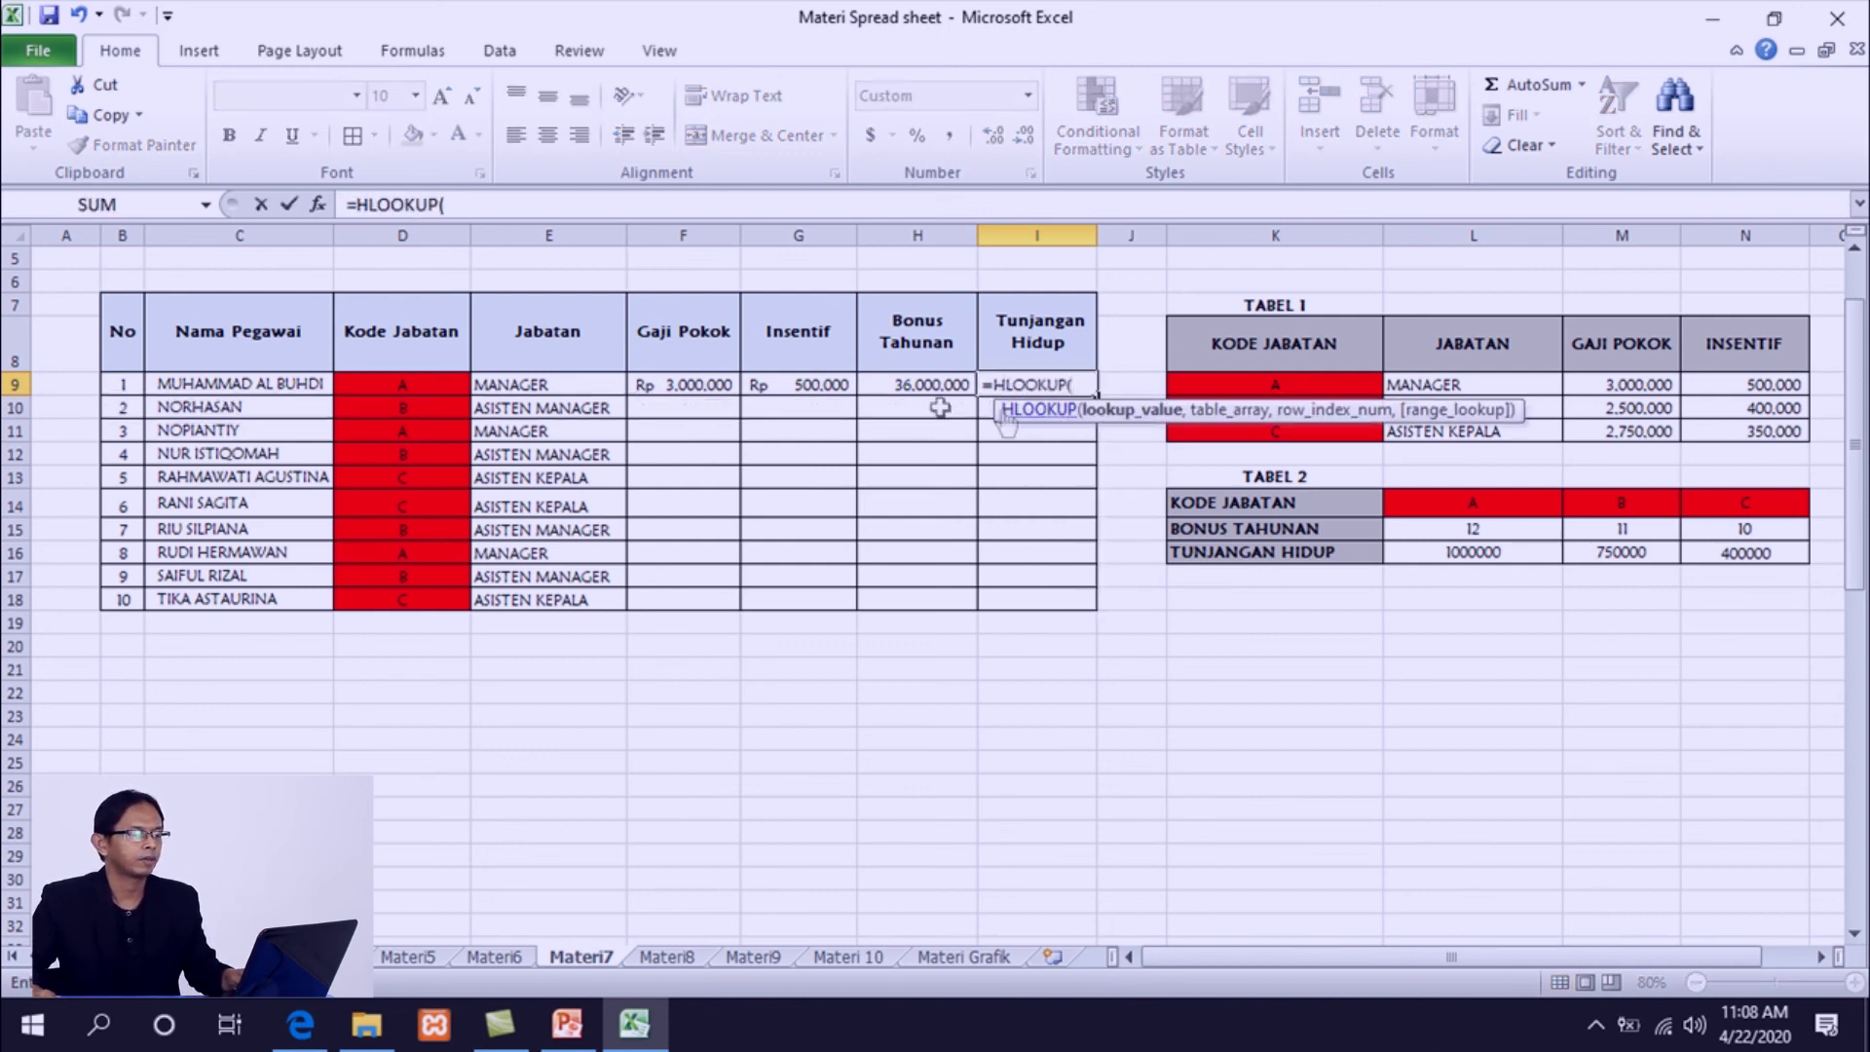
{"action": "left_click", "coordinate": [432, 403]}
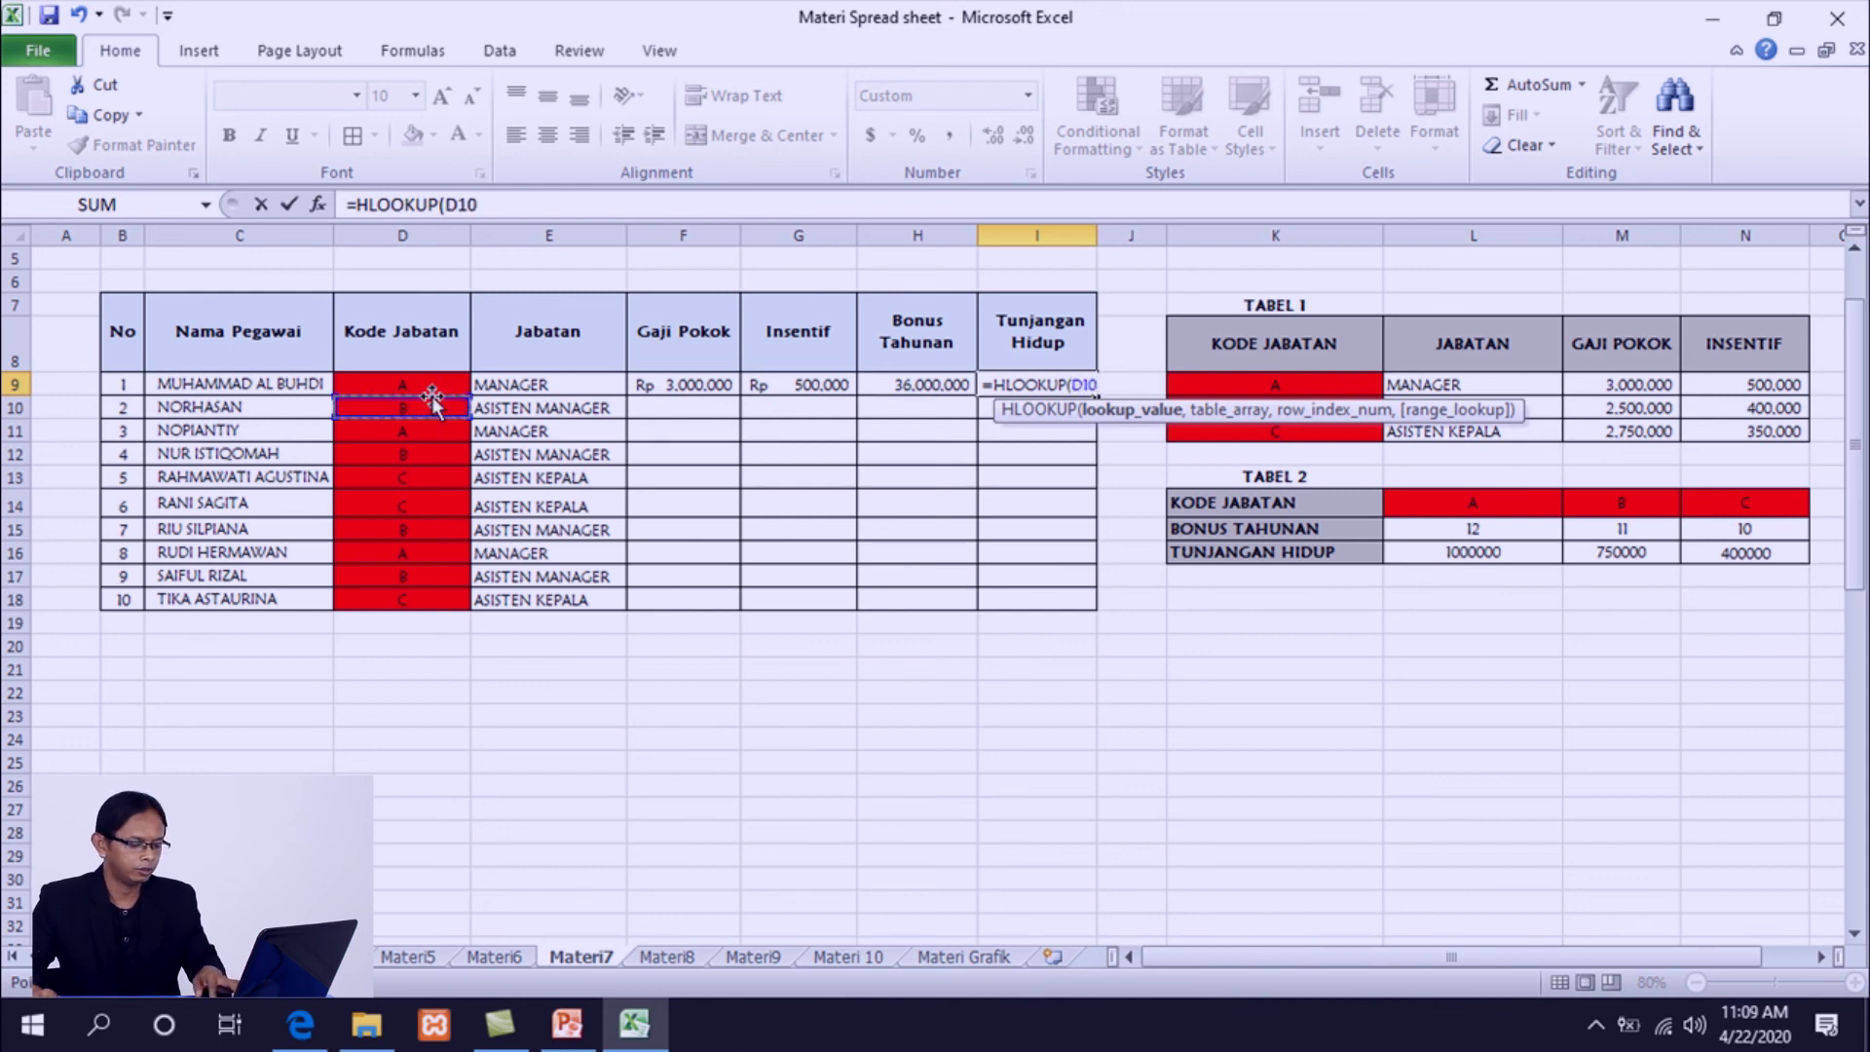
{"action": "type", "text": ",t"}
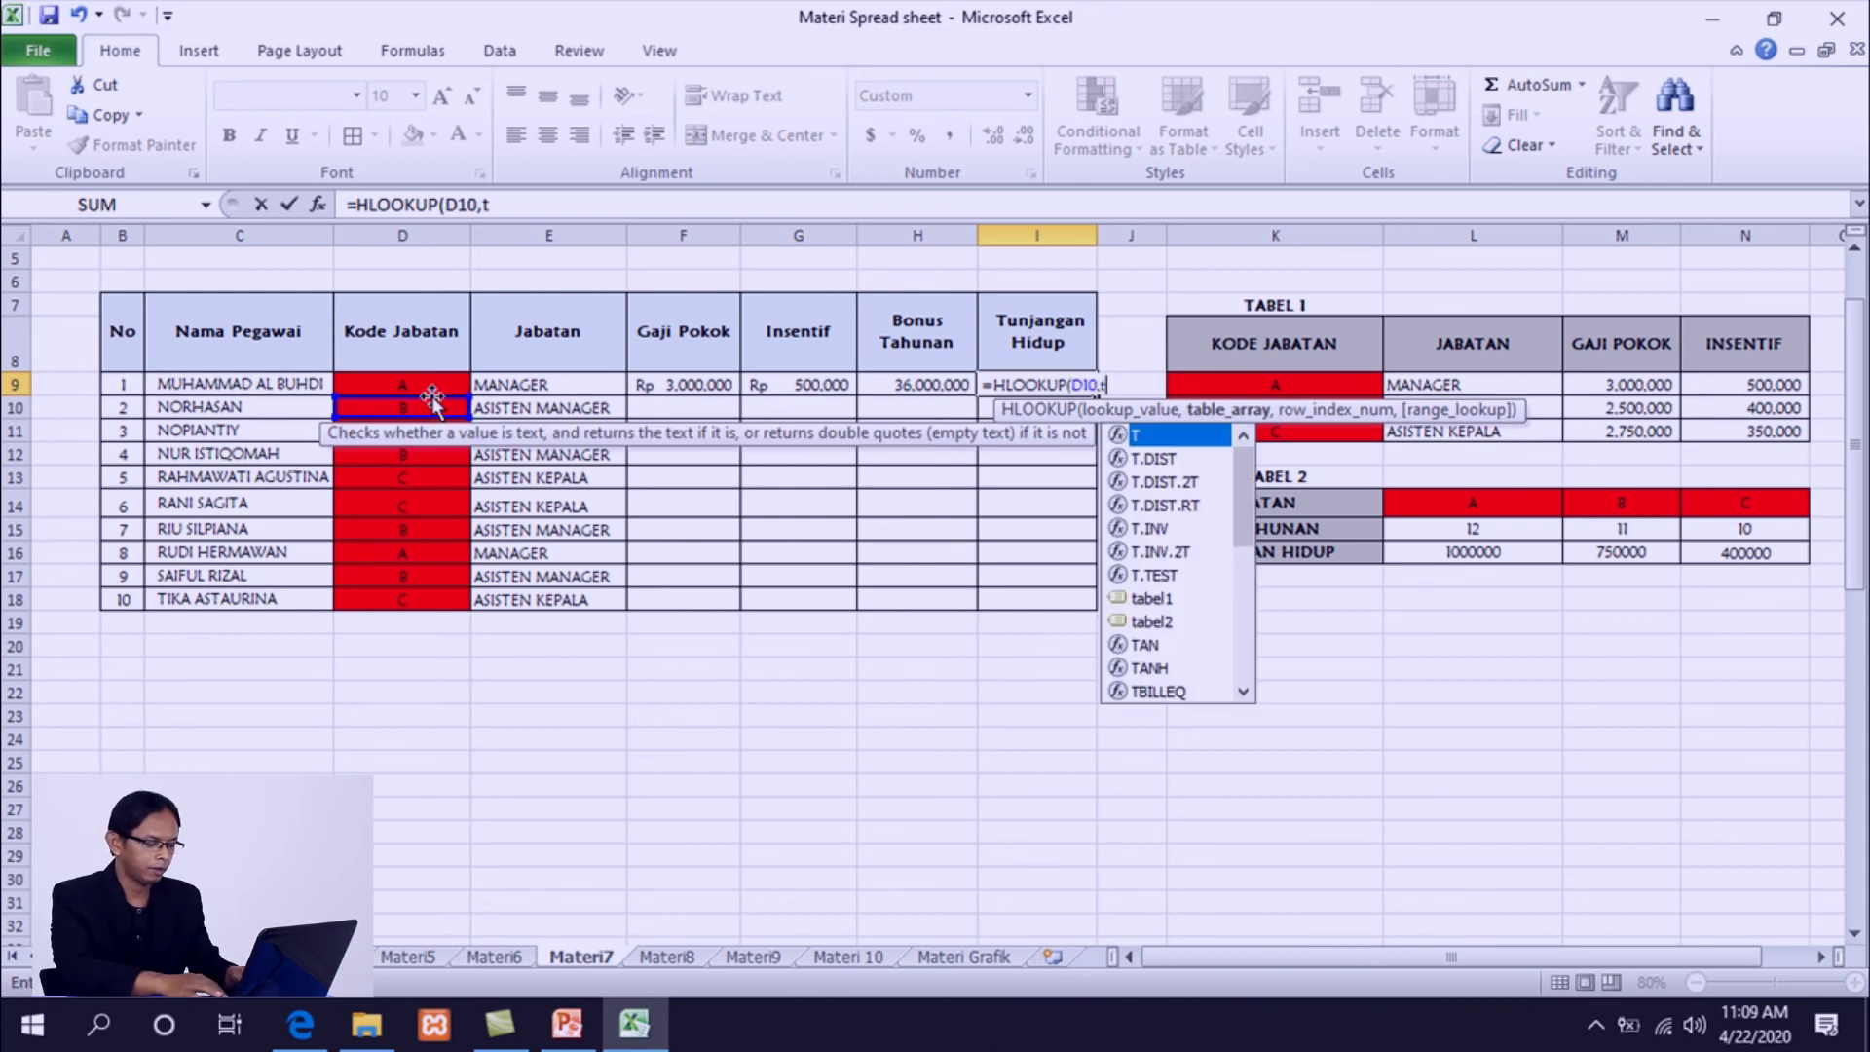
{"action": "type", "text": "abe"}
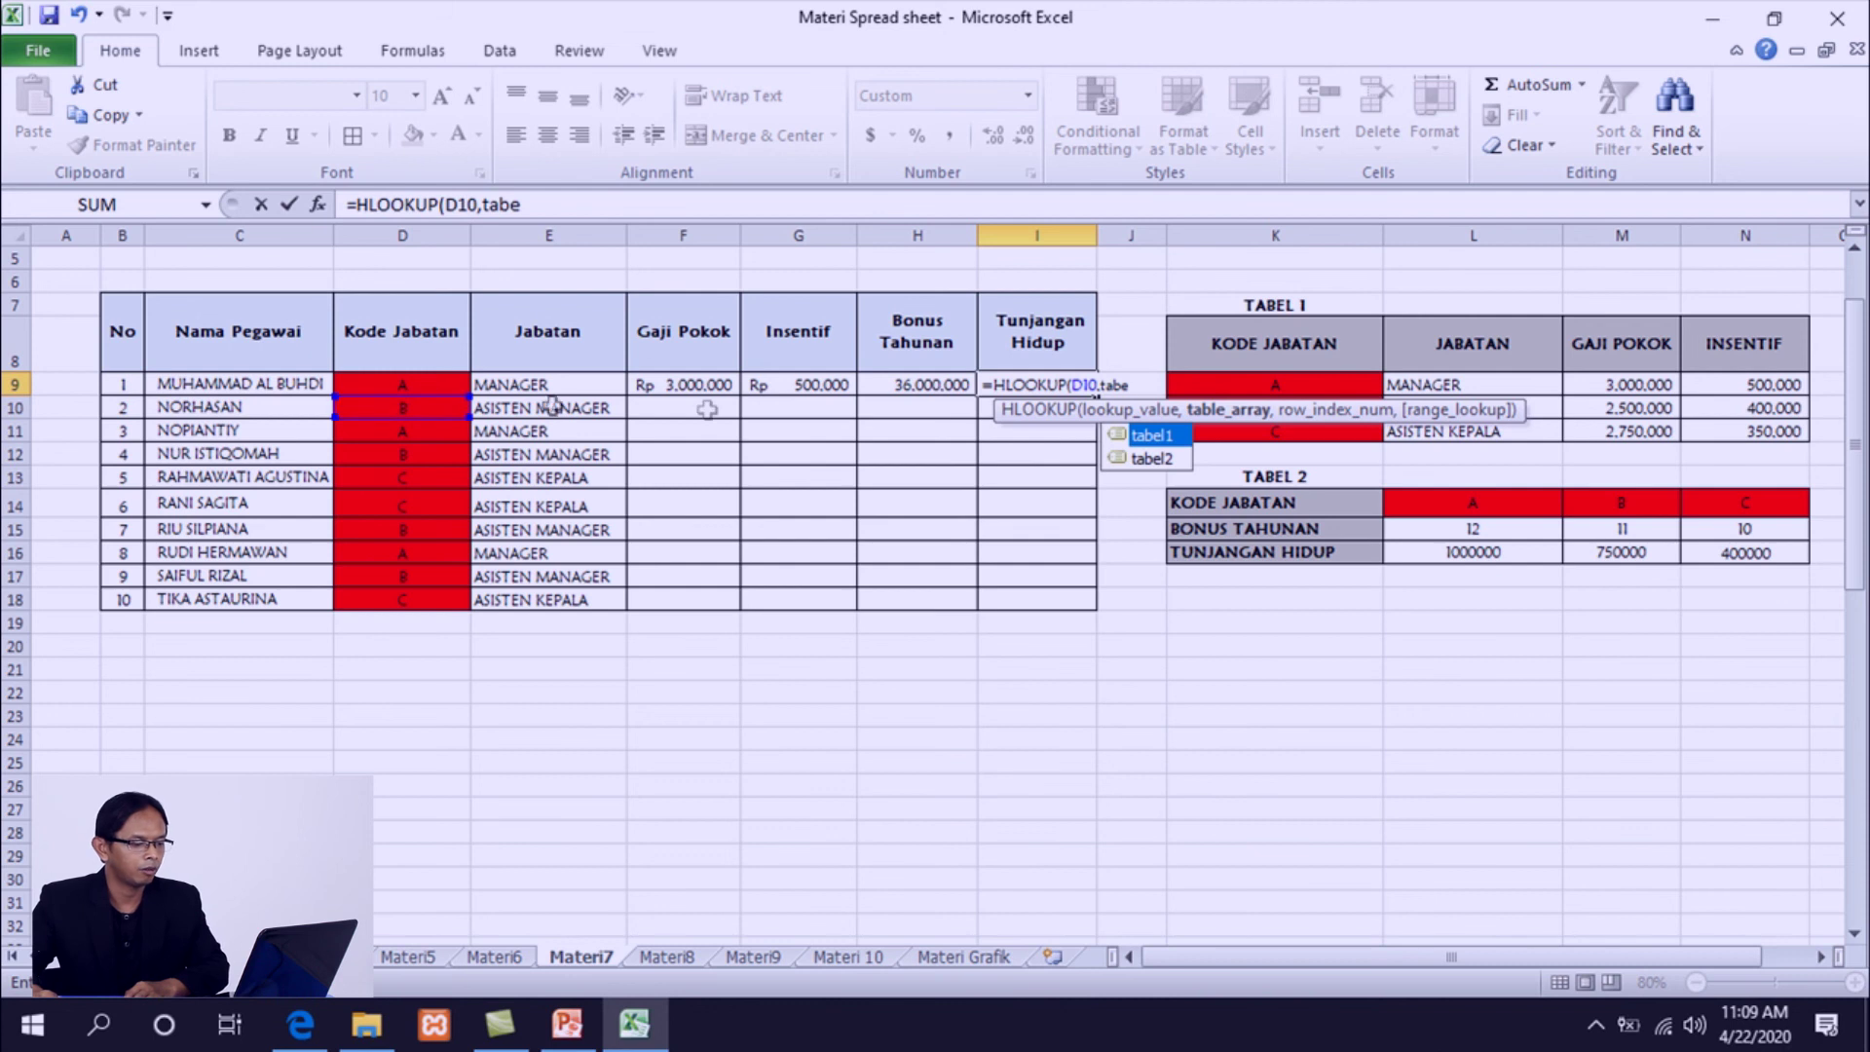
{"action": "double_click", "coordinate": [1149, 458]}
{"action": "type", "text": ","}
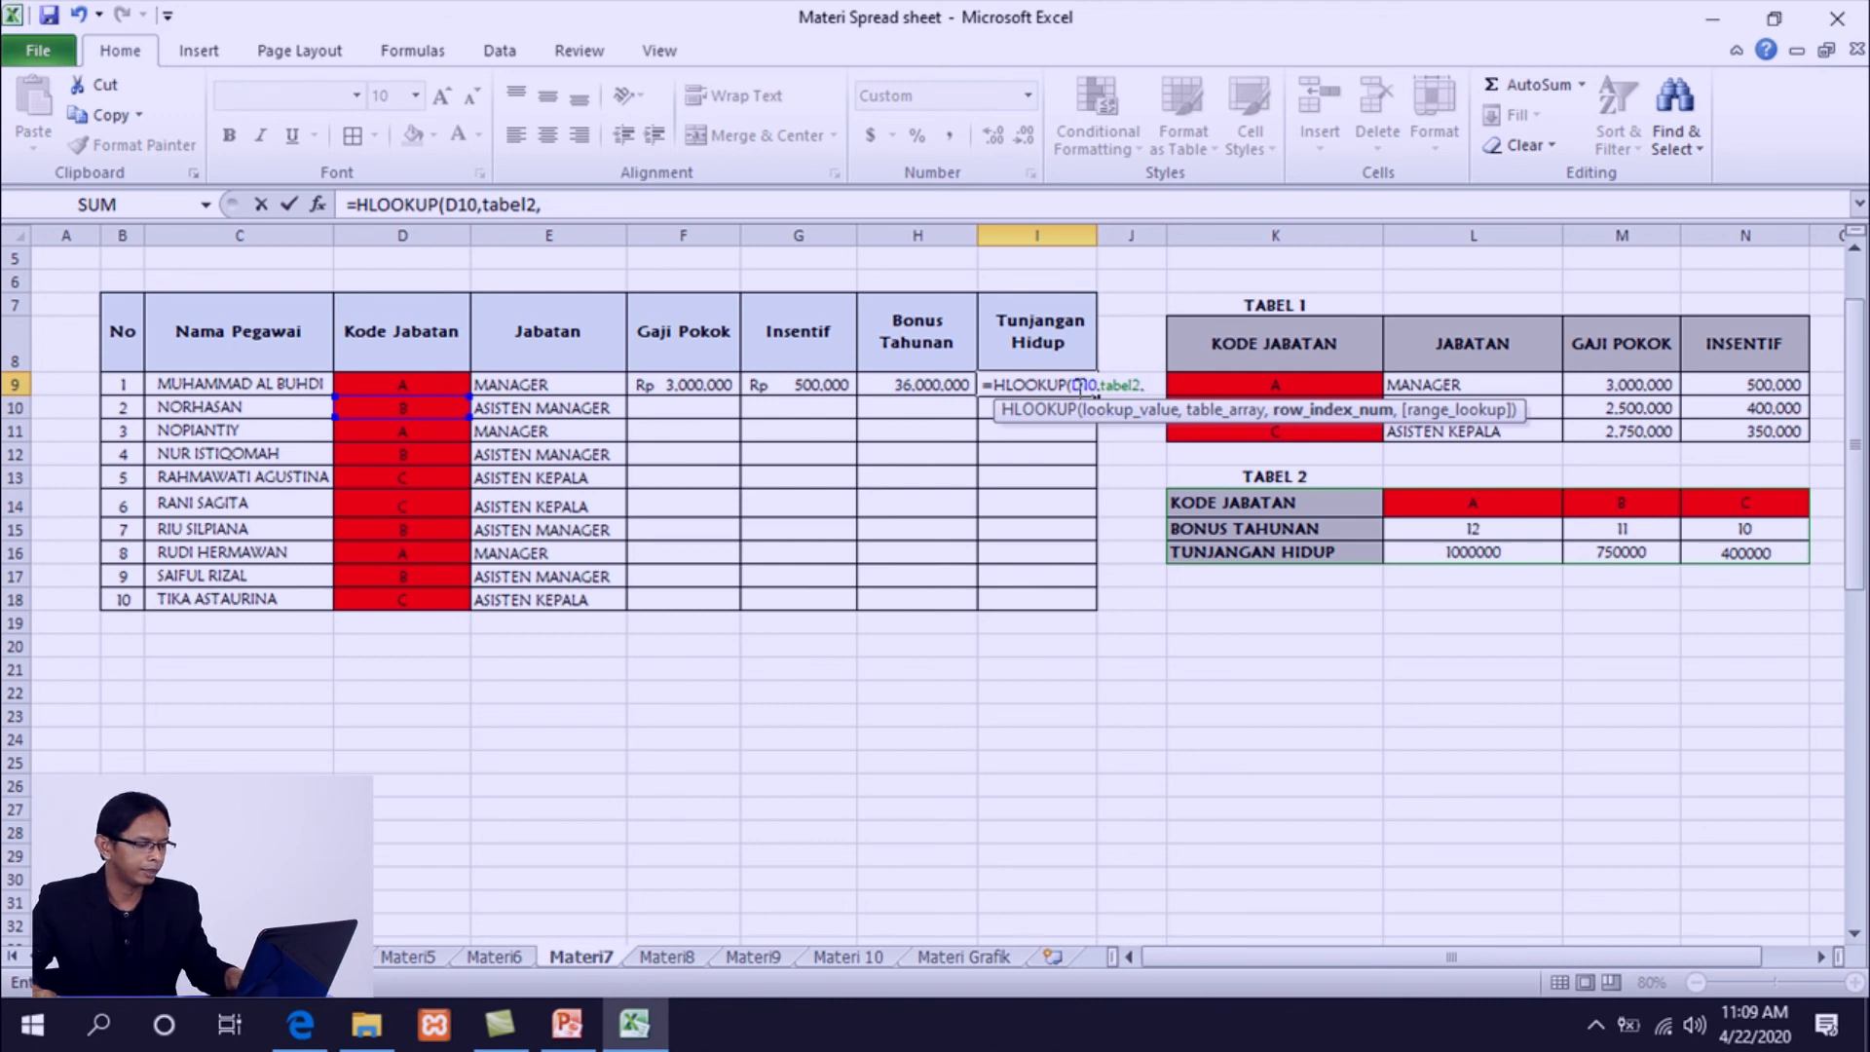
{"action": "type", "text": "3,0"}
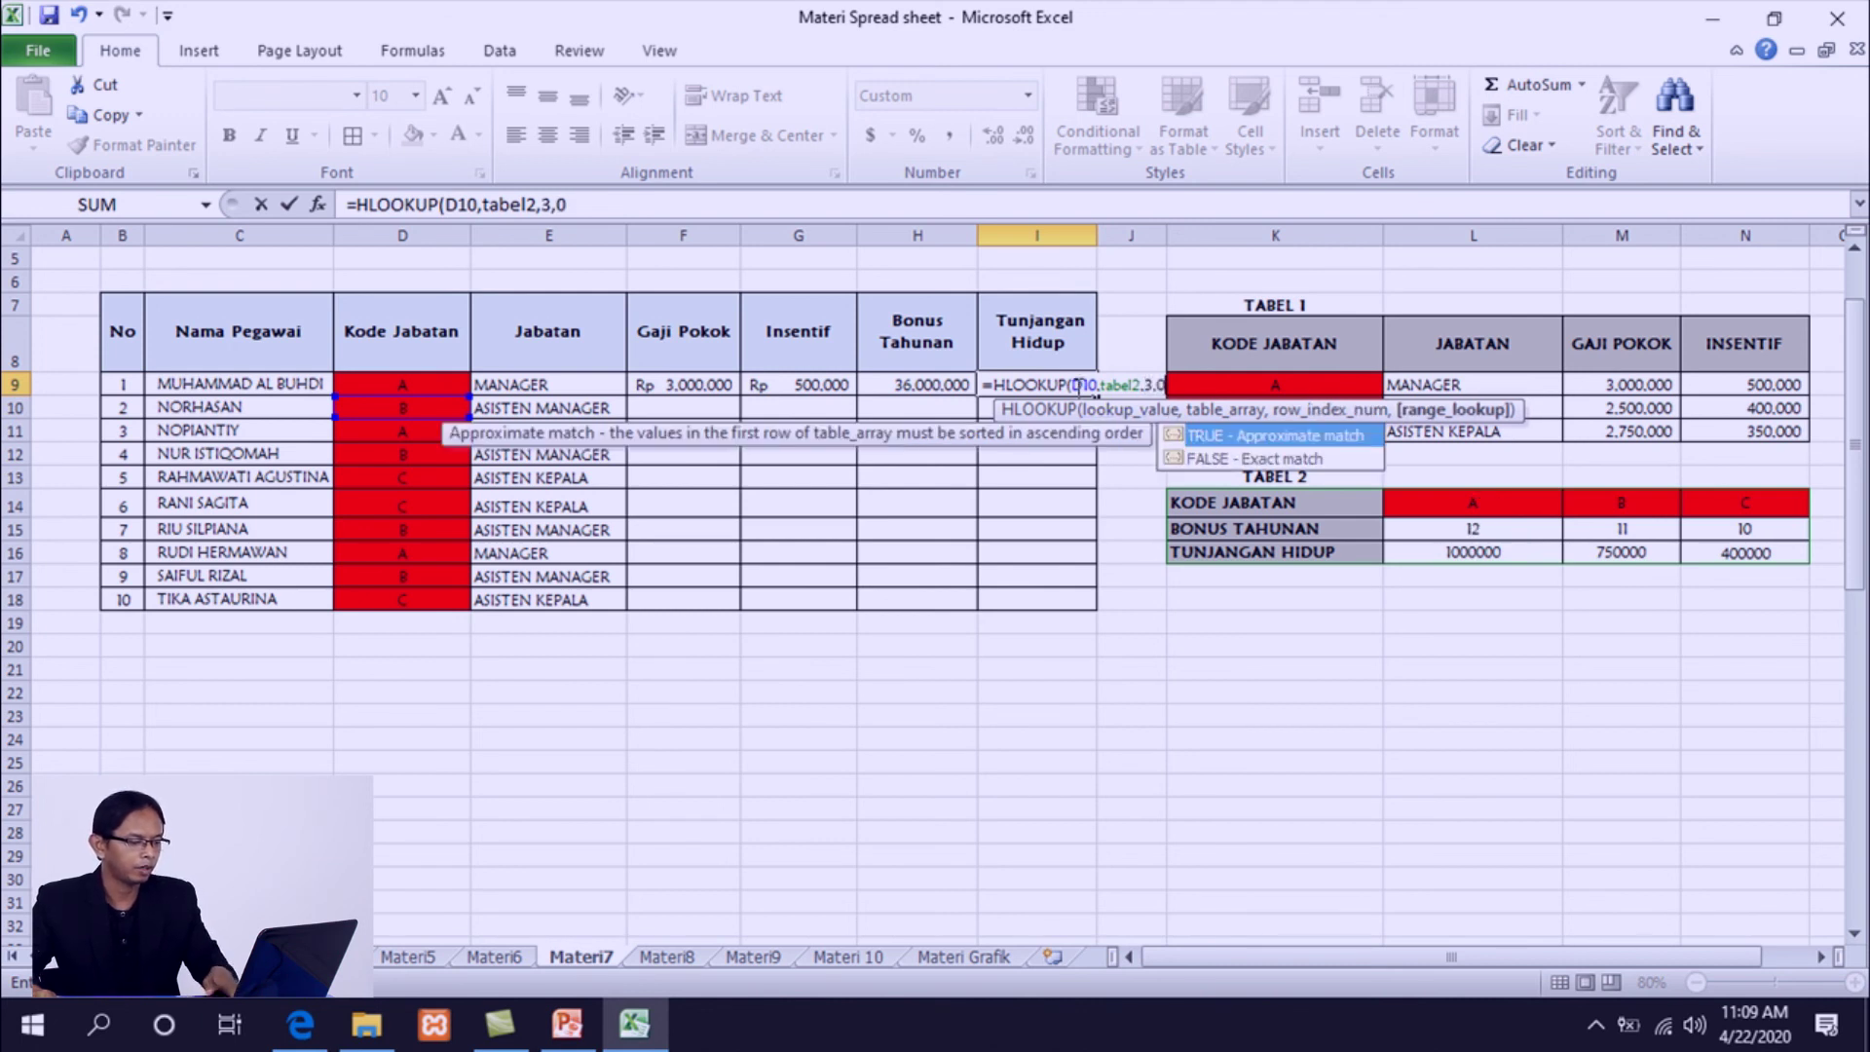
{"action": "type", "text": ")"}
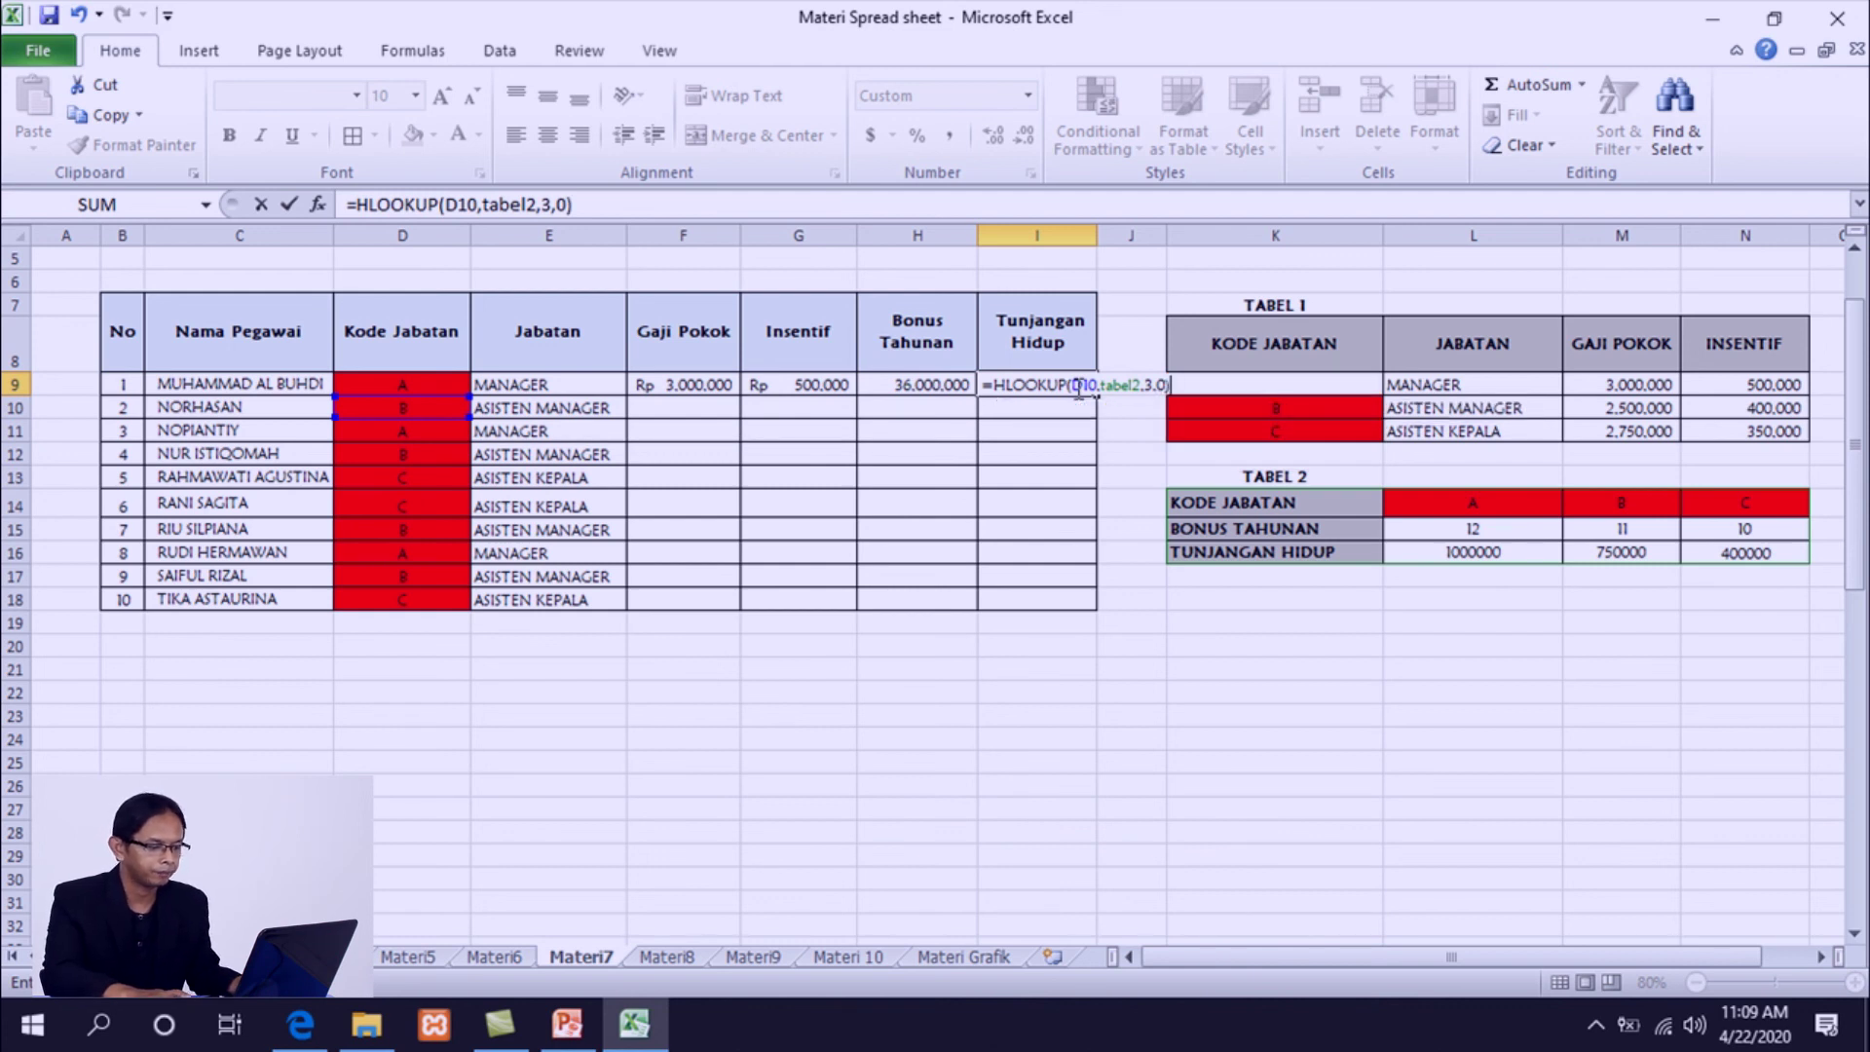
{"action": "key", "text": "Return"}
{"action": "left_click", "coordinate": [1033, 386]}
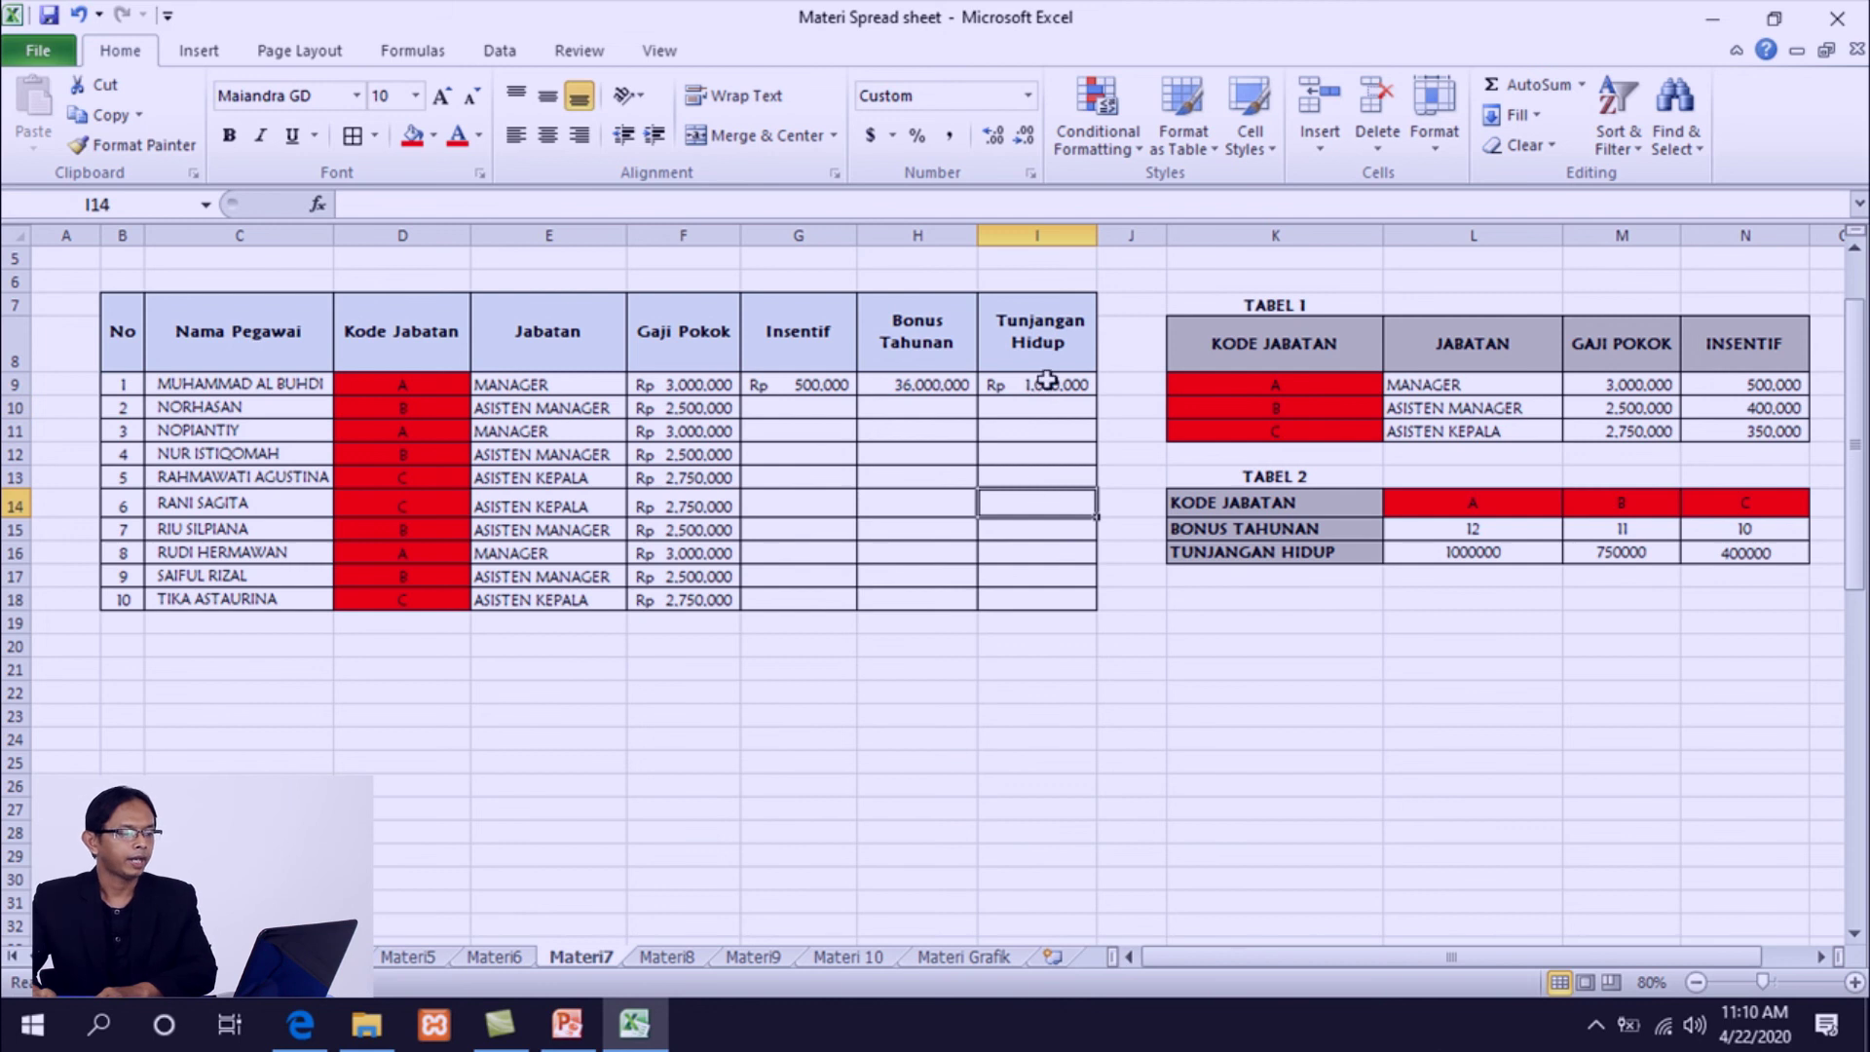
- Copy the Insentif, Bonus Tahunan and Tunjangan Hidup formulas from G9:I9 down through row 18 and spot-check a copied Tunjangan Hidup cell
{"action": "left_click", "coordinate": [1047, 379]}
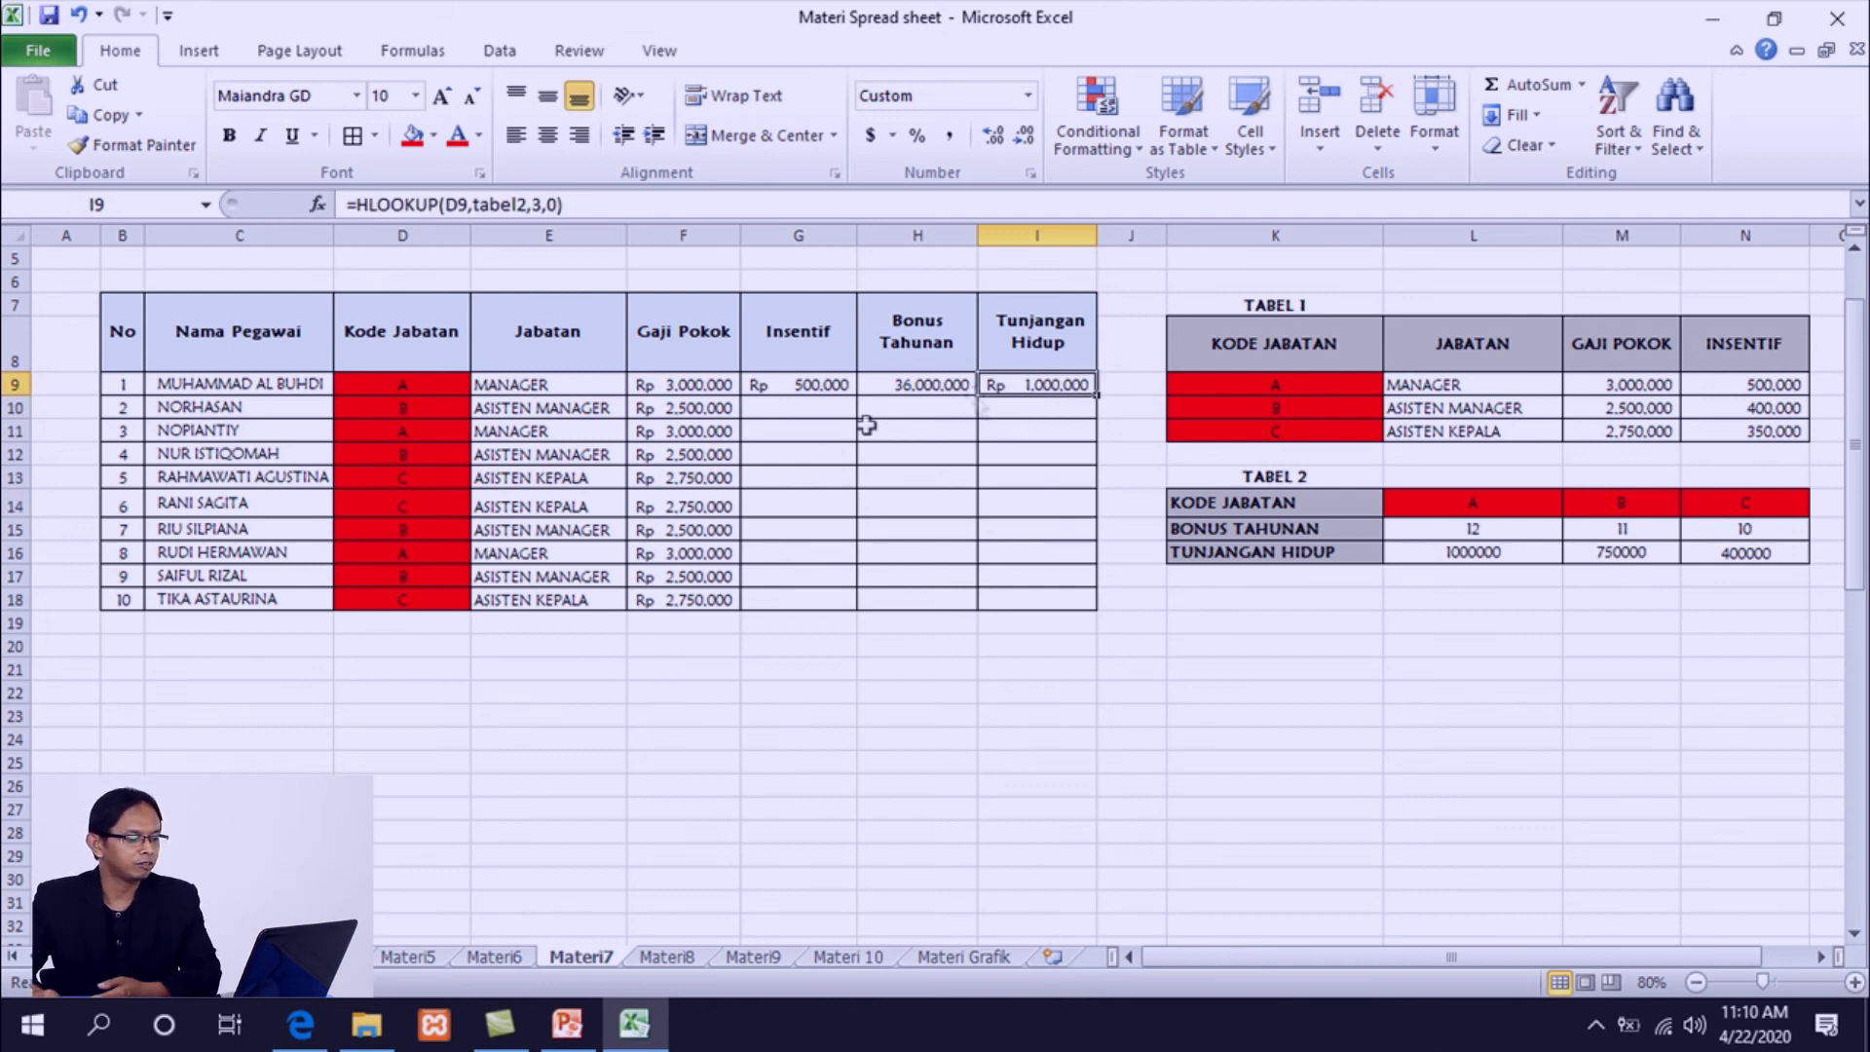
{"action": "left_click_drag", "start_coordinate": [770, 383], "coordinate": [1102, 606]}
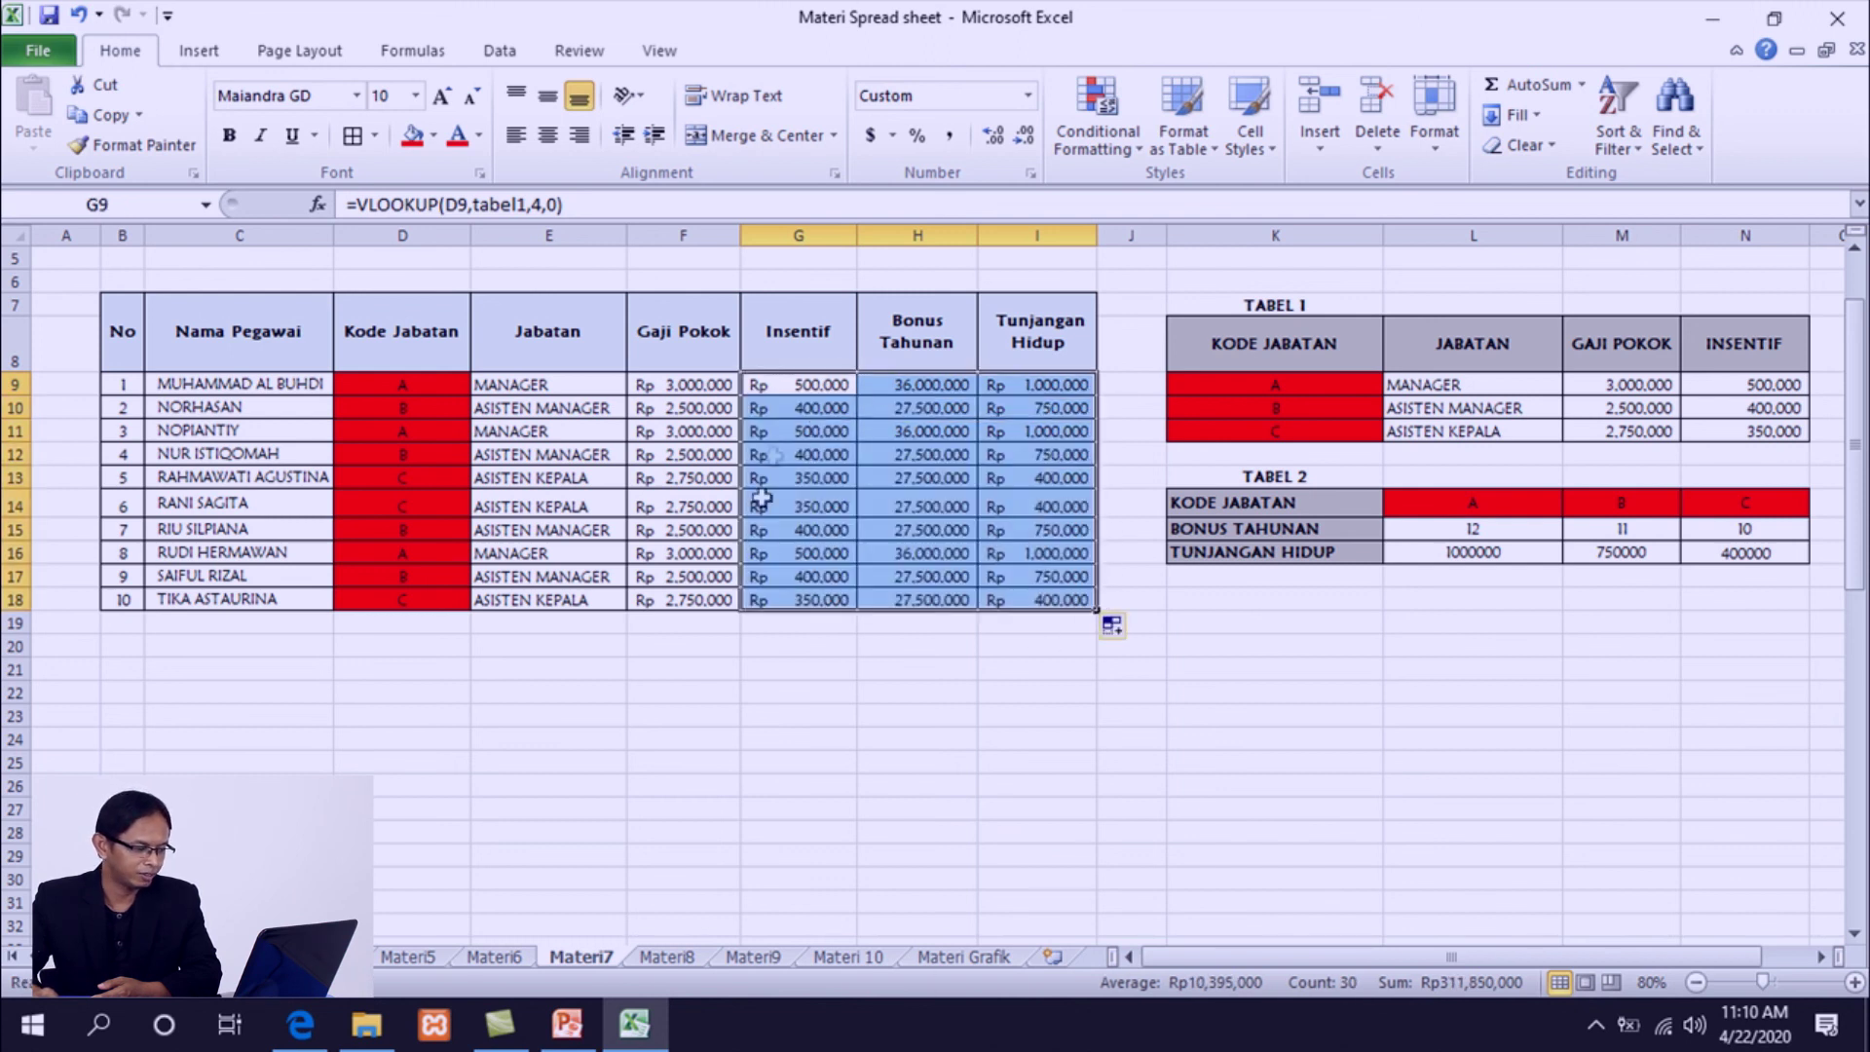
{"action": "left_click", "coordinate": [1052, 534]}
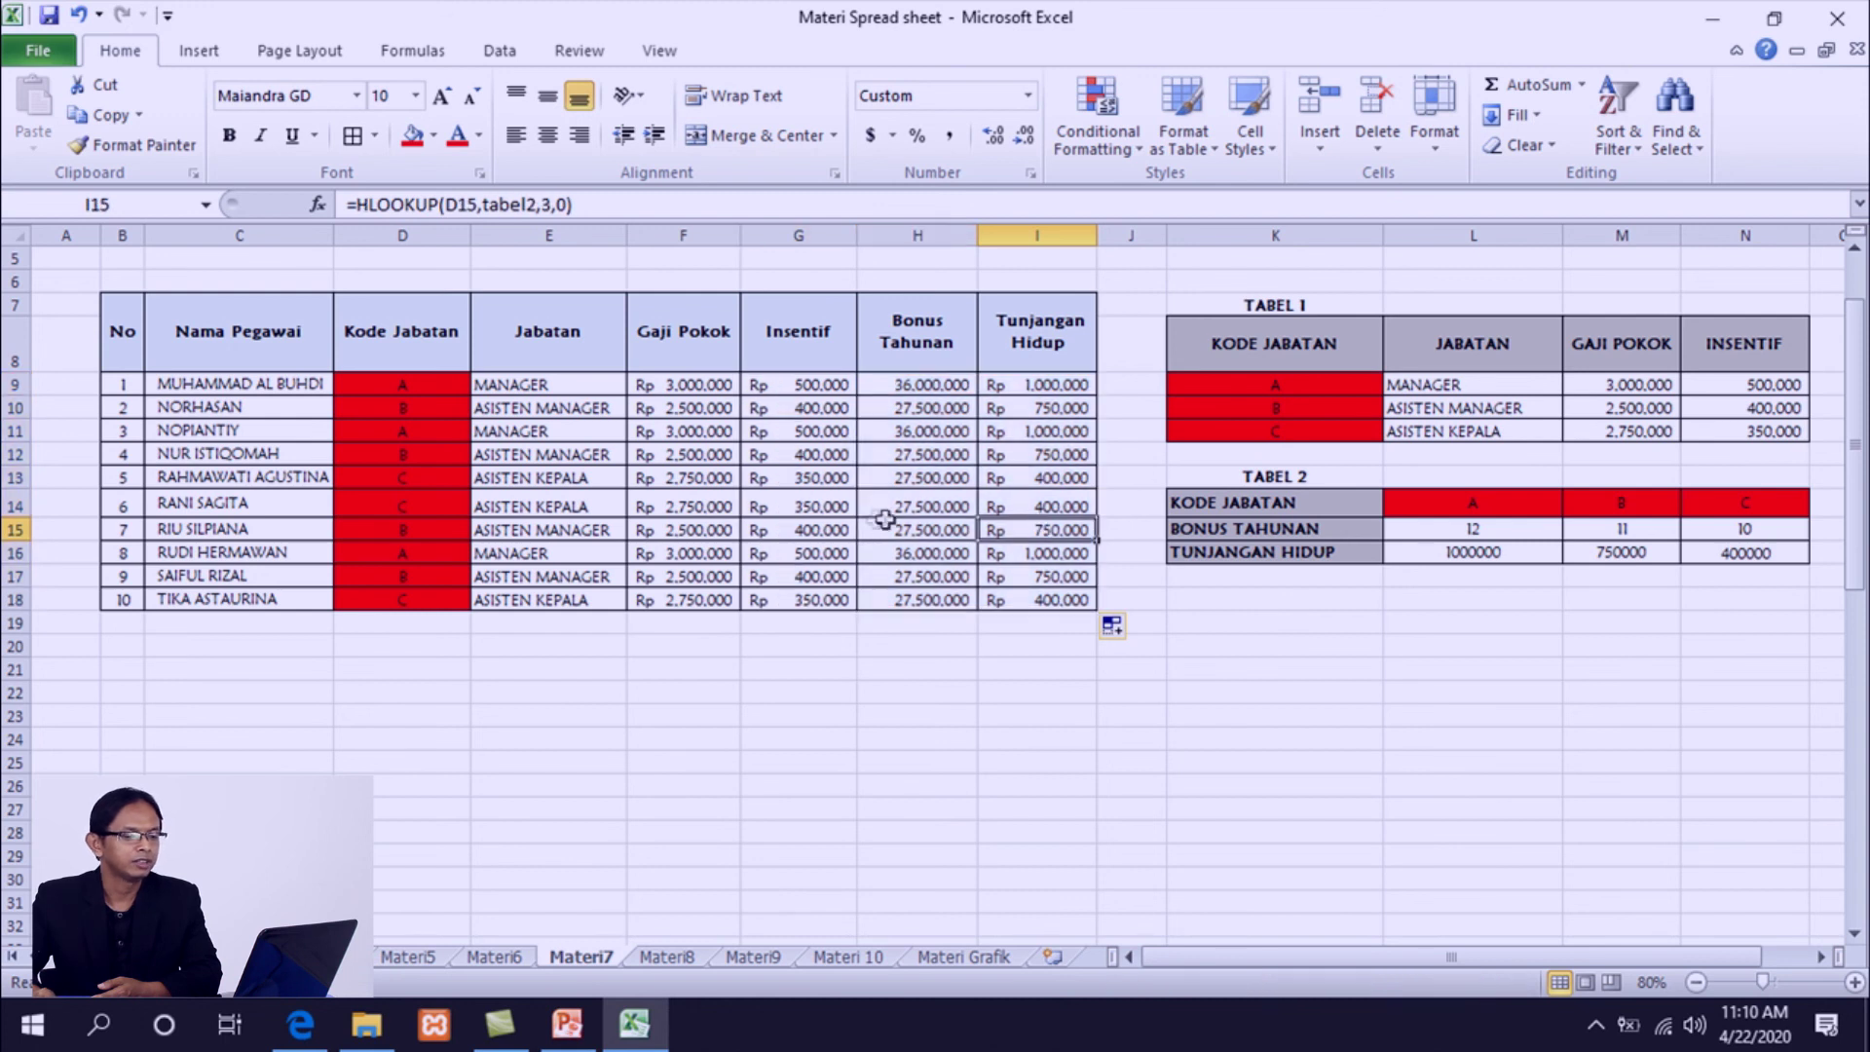